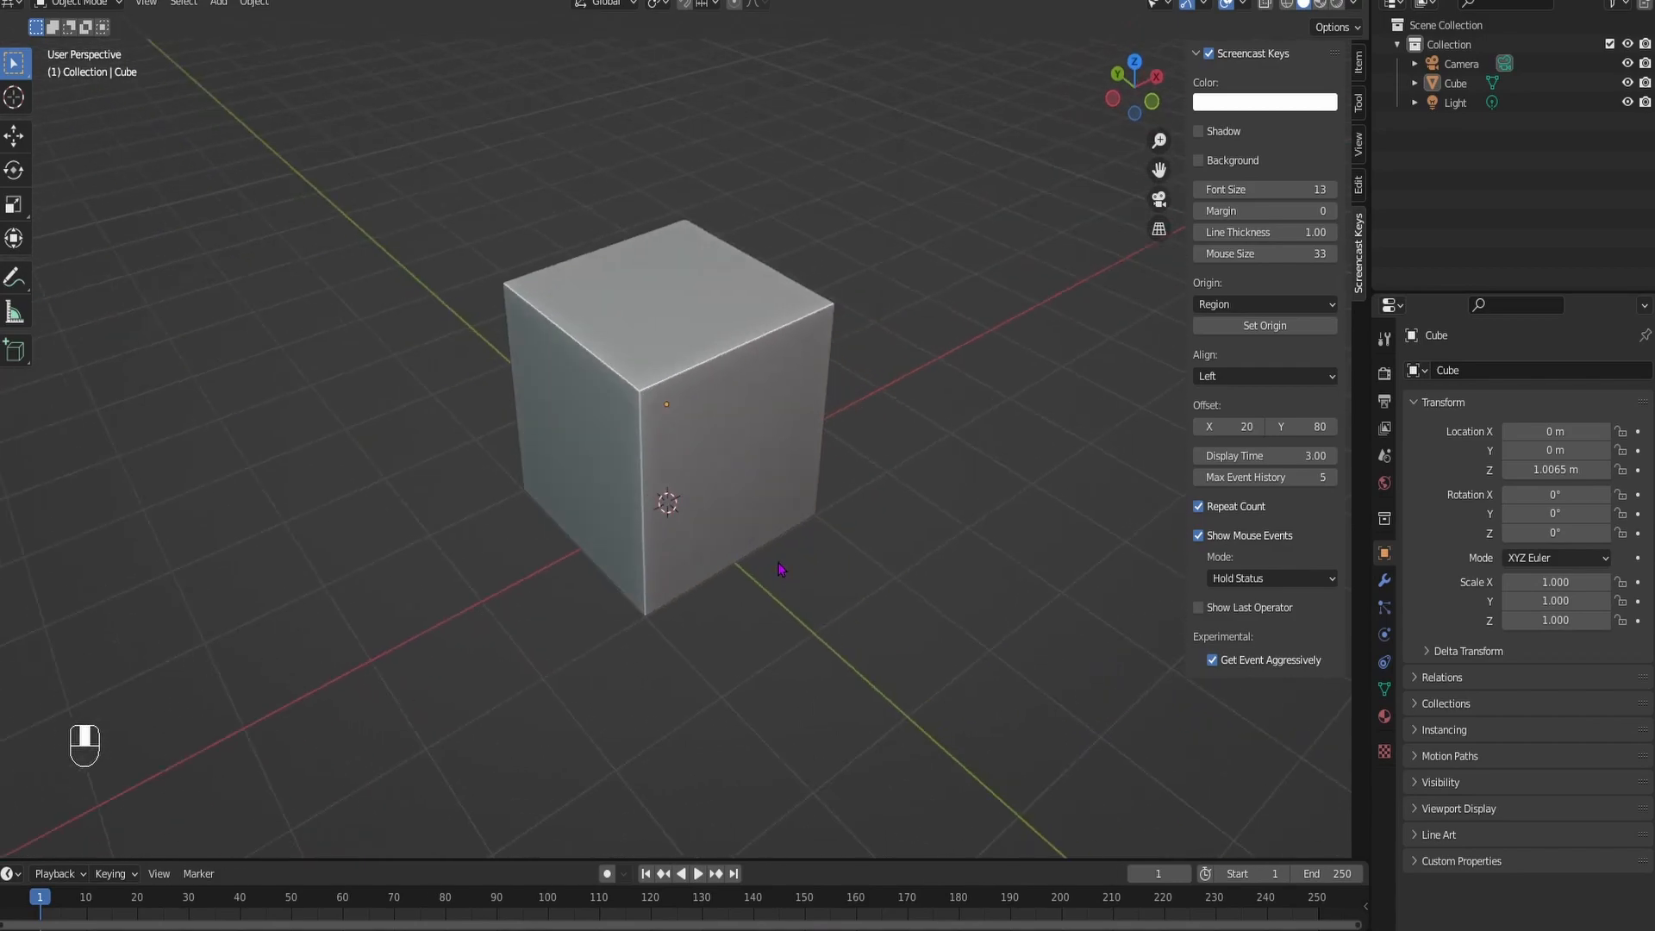
# - Examine the cube from different angles and distances by orbiting, zooming and panning the view
pyautogui.moveTo(695, 575); pyautogui.dragTo(875, 558, button='middle')
pyautogui.scroll(4, 876, 558)
pyautogui.scroll(-5, 776, 509)
pyautogui.scroll(4, 770, 556)
pyautogui.scroll(-2, 770, 556)
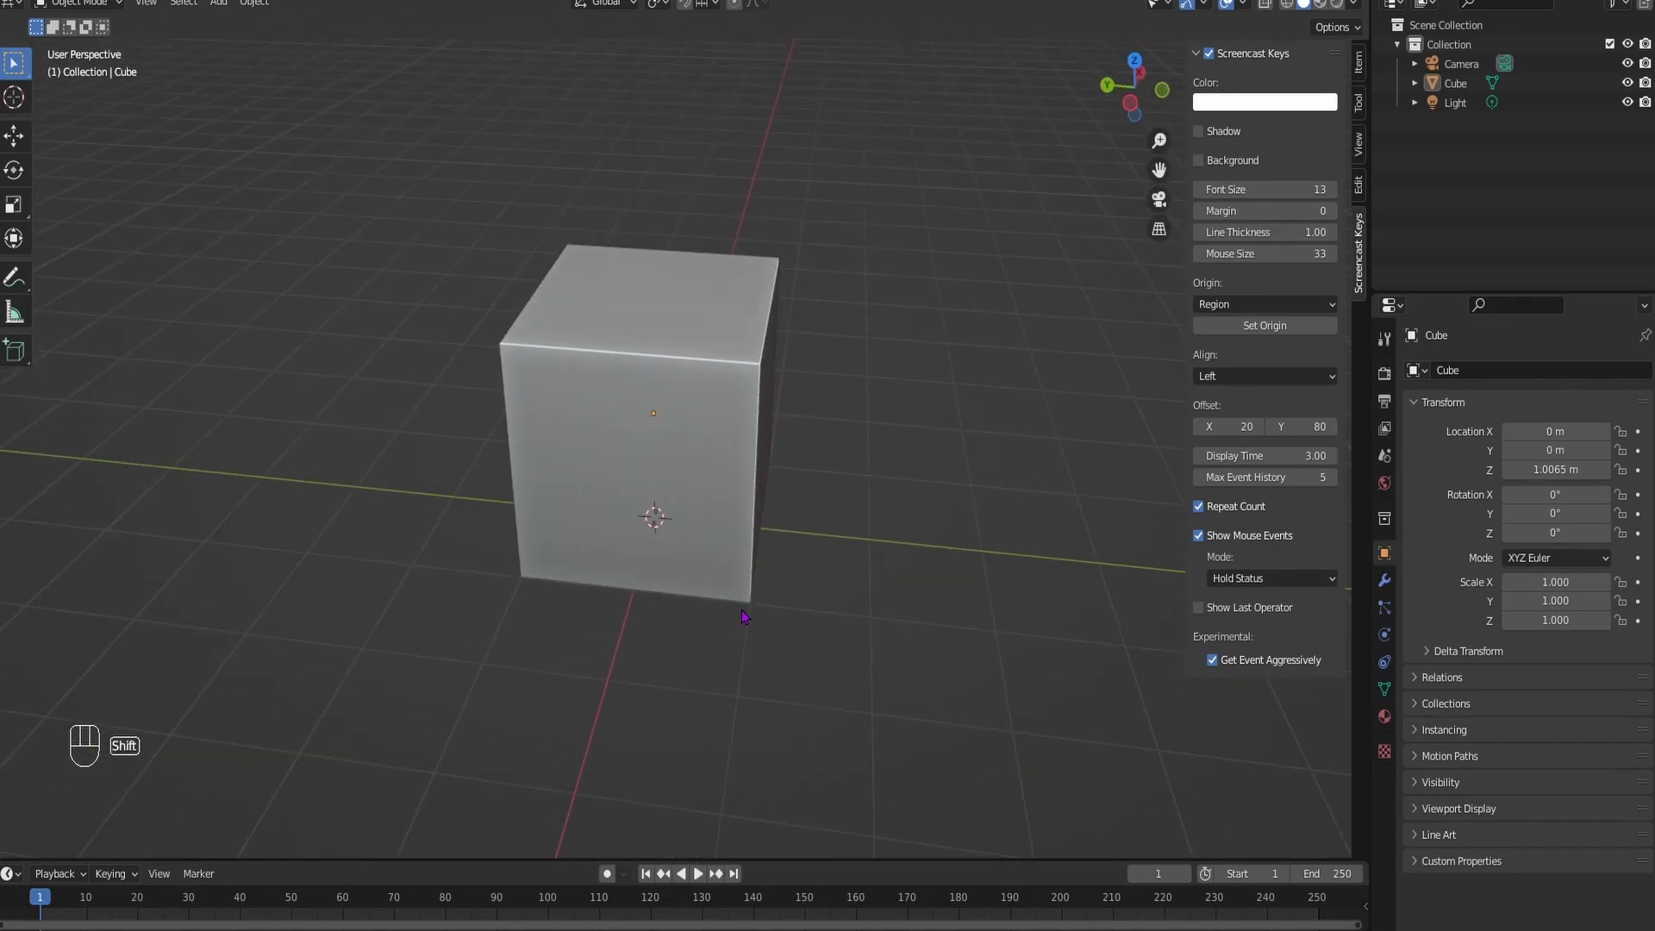
pyautogui.keyDown('shift'); pyautogui.moveTo(743, 604); pyautogui.dragTo(697, 626, button='middle'); pyautogui.keyUp('shift')
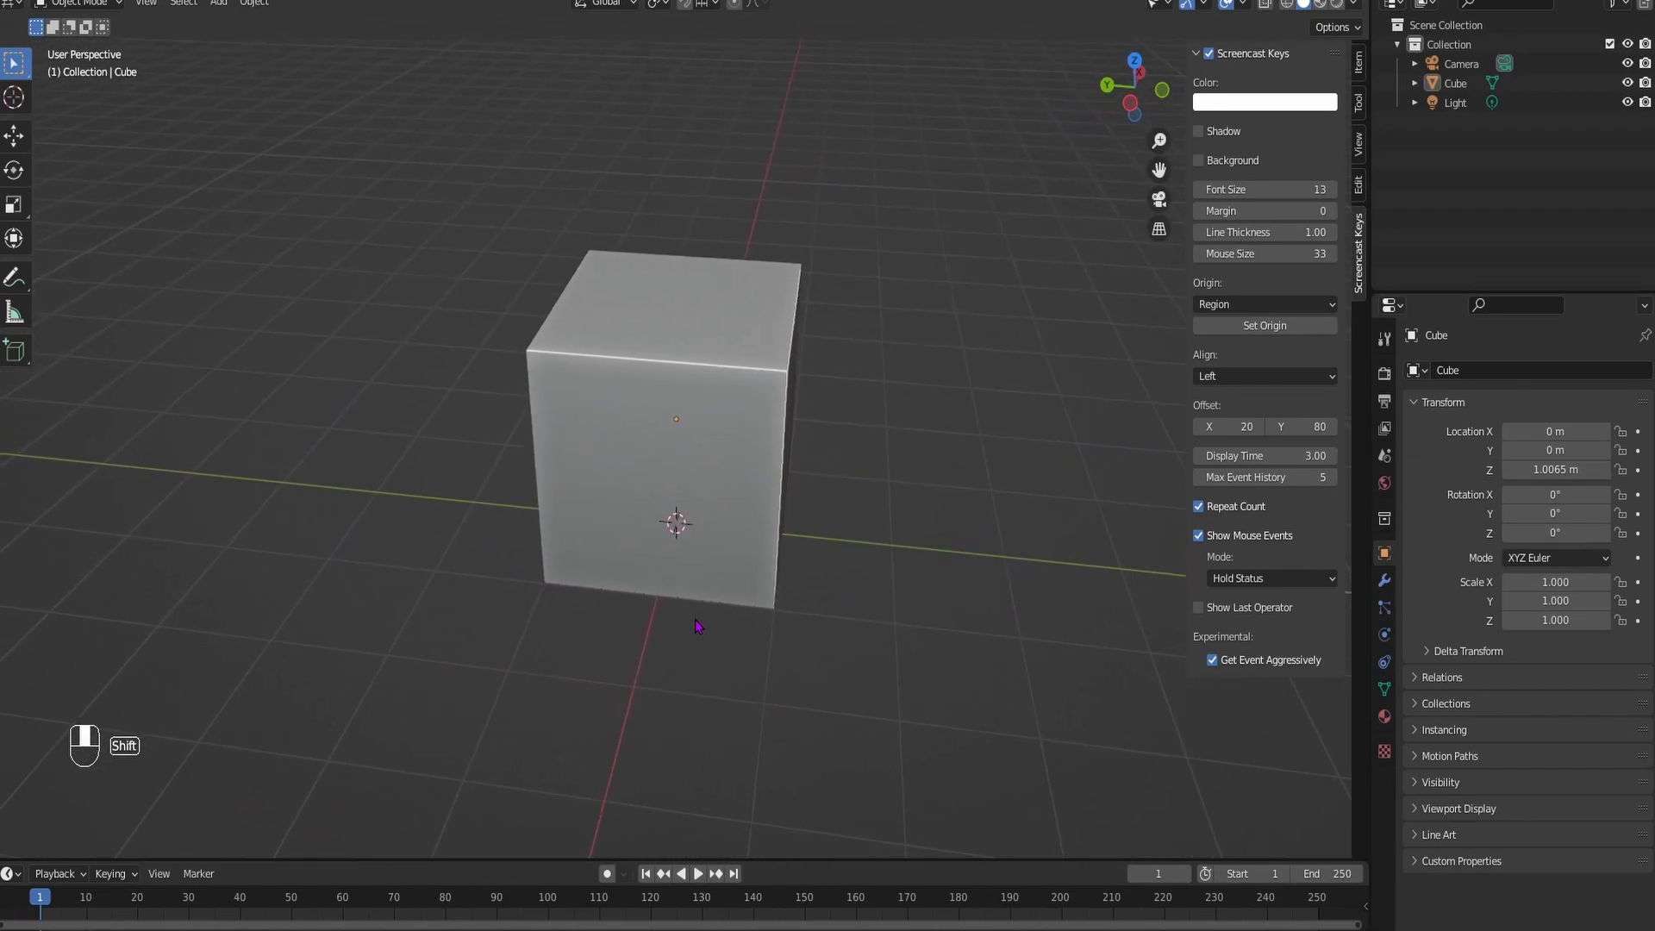
pyautogui.keyDown('ctrl'); pyautogui.moveTo(689, 541); pyautogui.dragTo(776, 479, button='middle'); pyautogui.keyUp('ctrl')
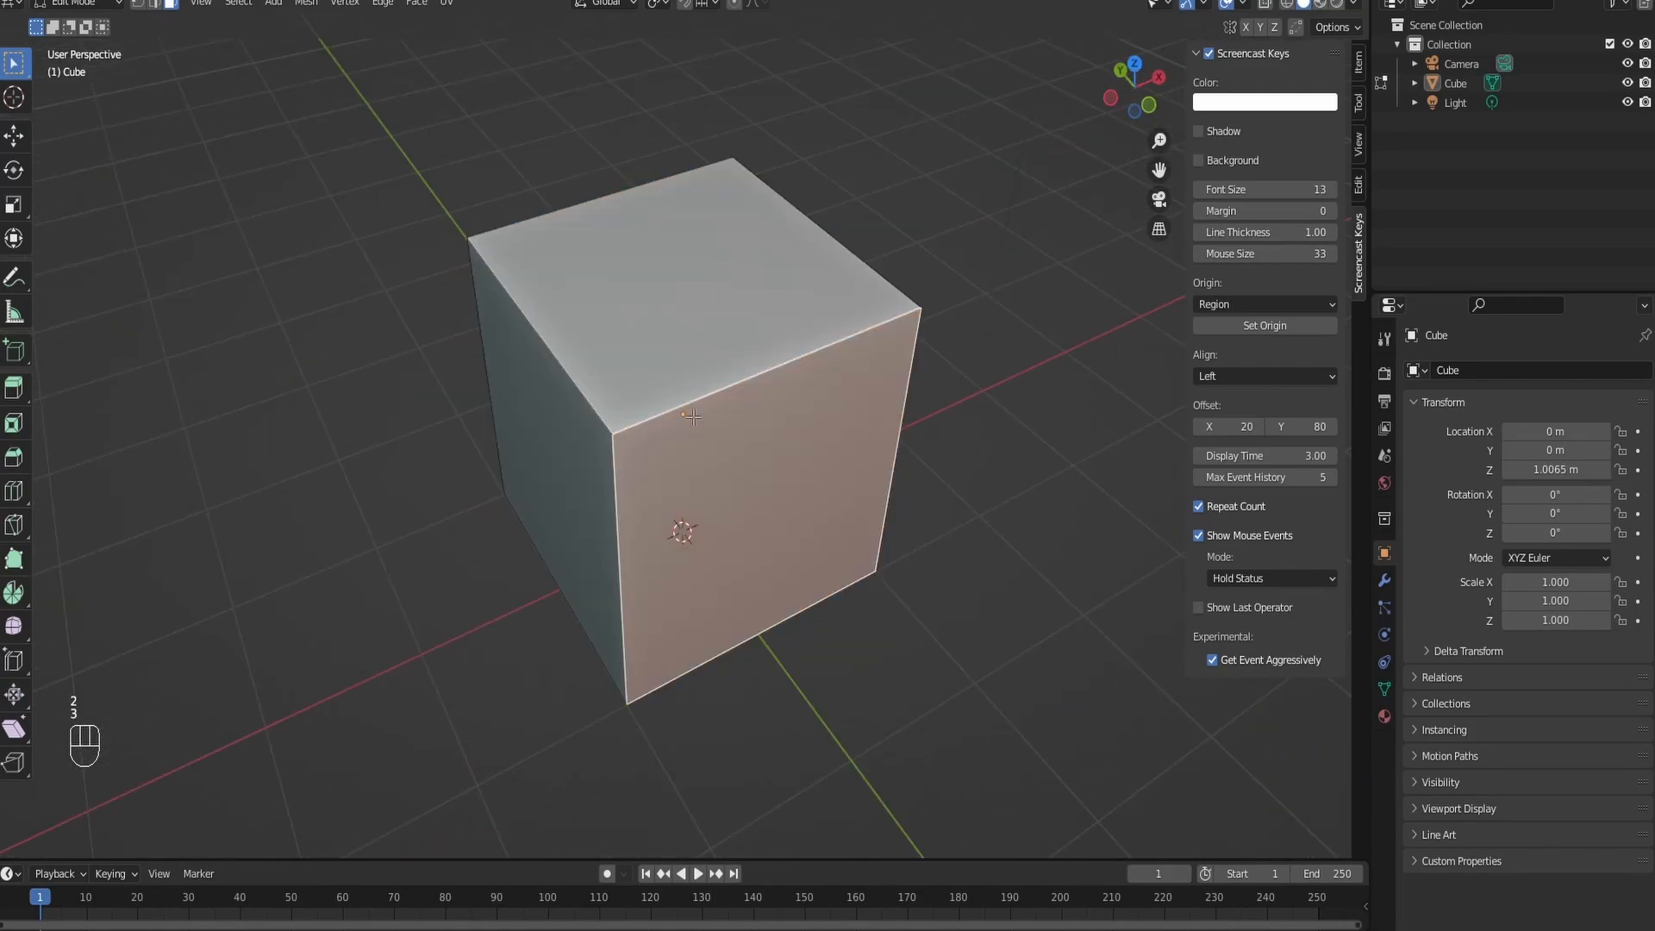
# - Extrude the cube's top face upward by about one cube height and its side faces outward into blocks
pyautogui.press('g')
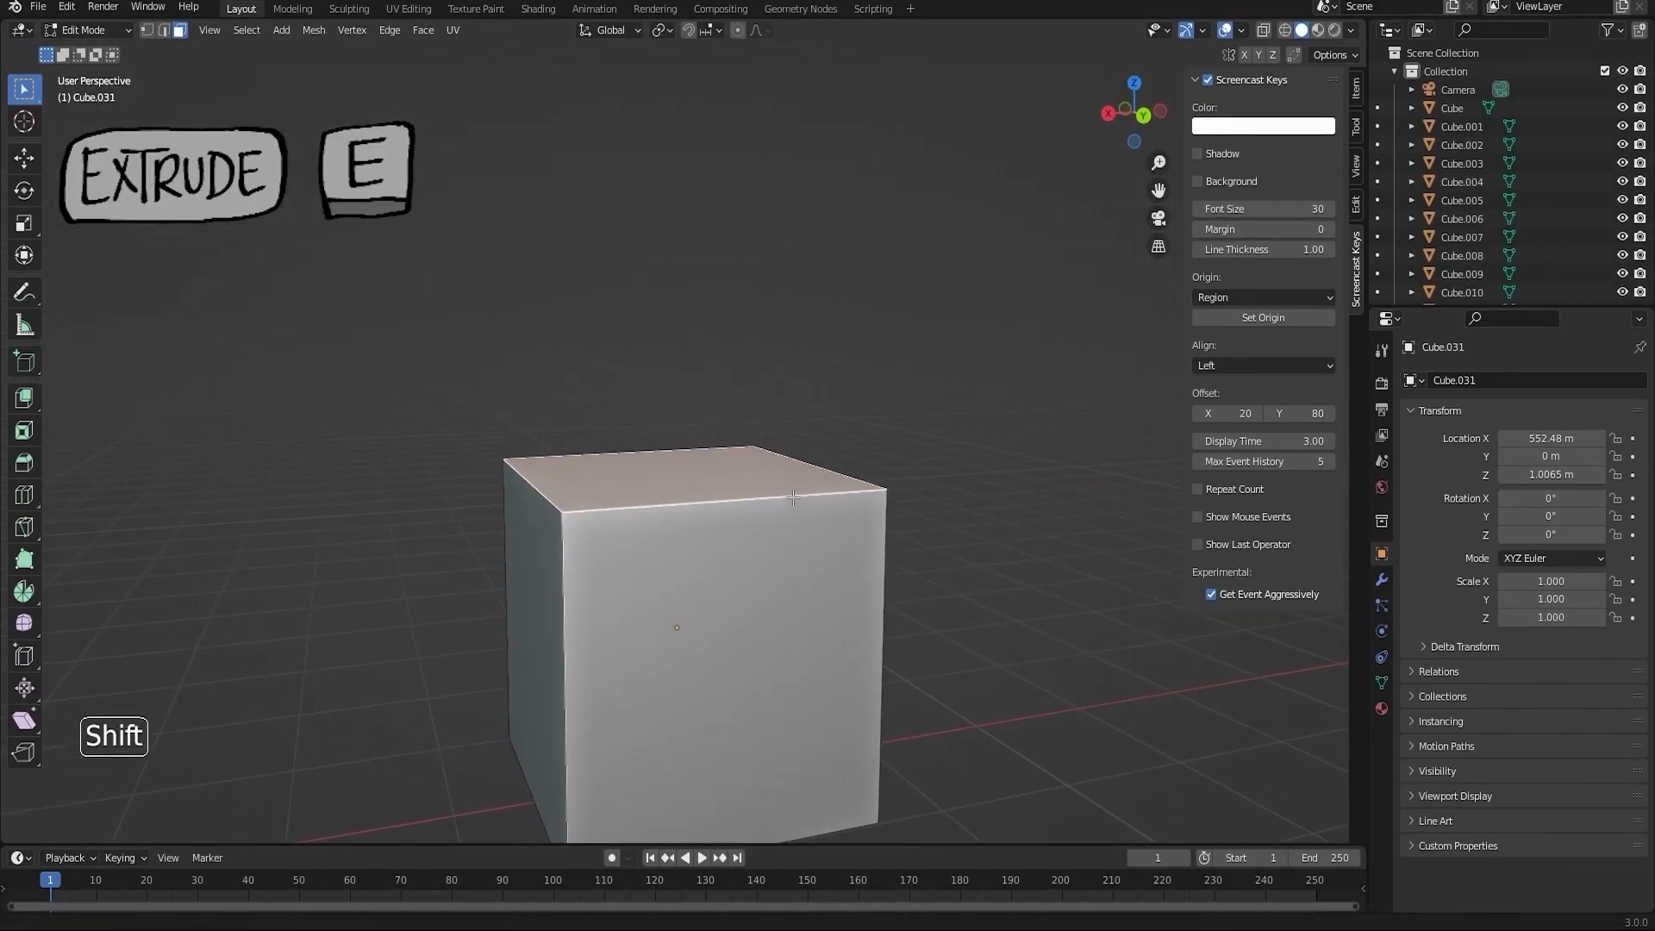
pyautogui.press('e')
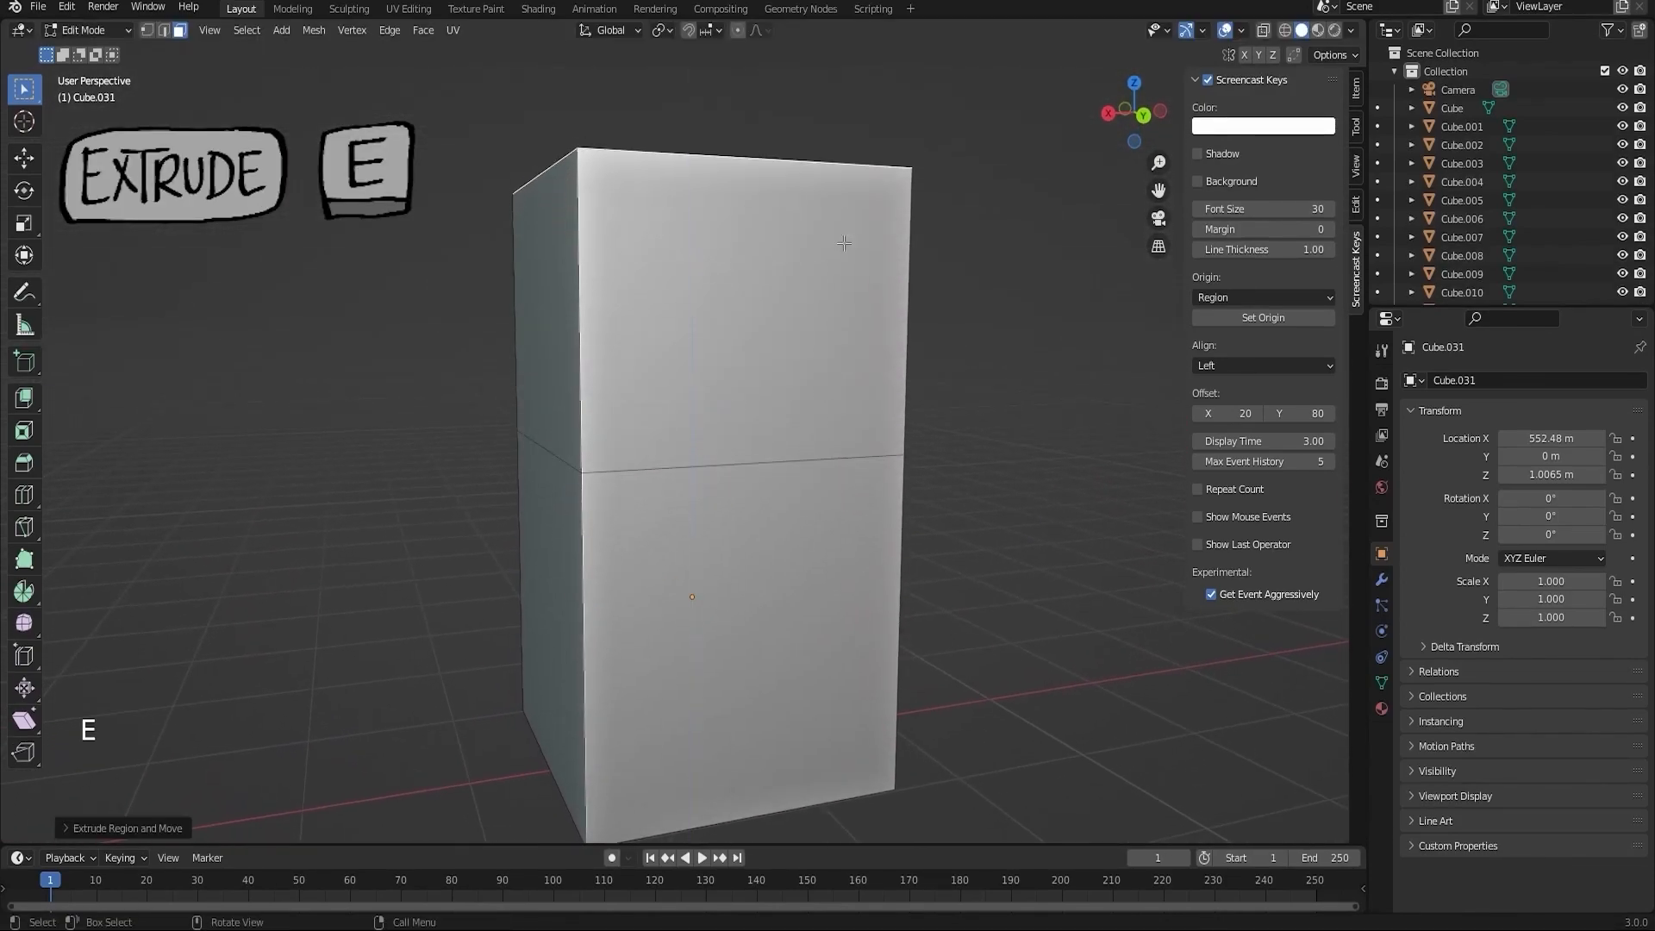
pyautogui.click(843, 251)
pyautogui.moveTo(843, 252); pyautogui.dragTo(755, 473, button='middle')
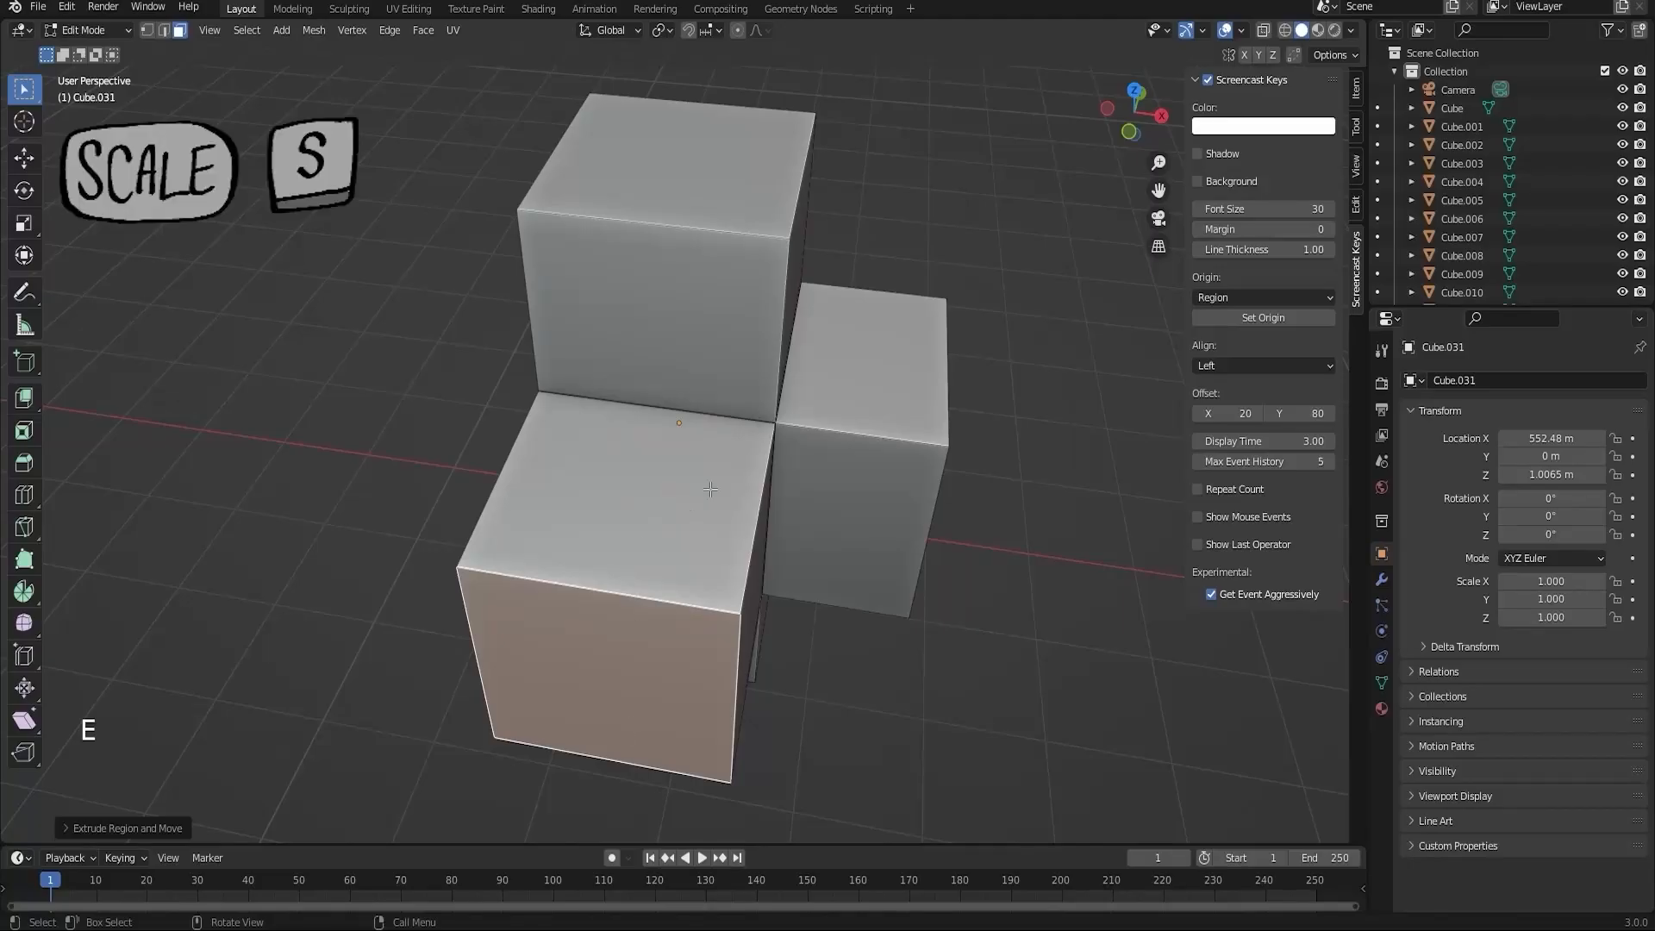
pyautogui.moveTo(655, 448); pyautogui.dragTo(793, 345, button='middle')
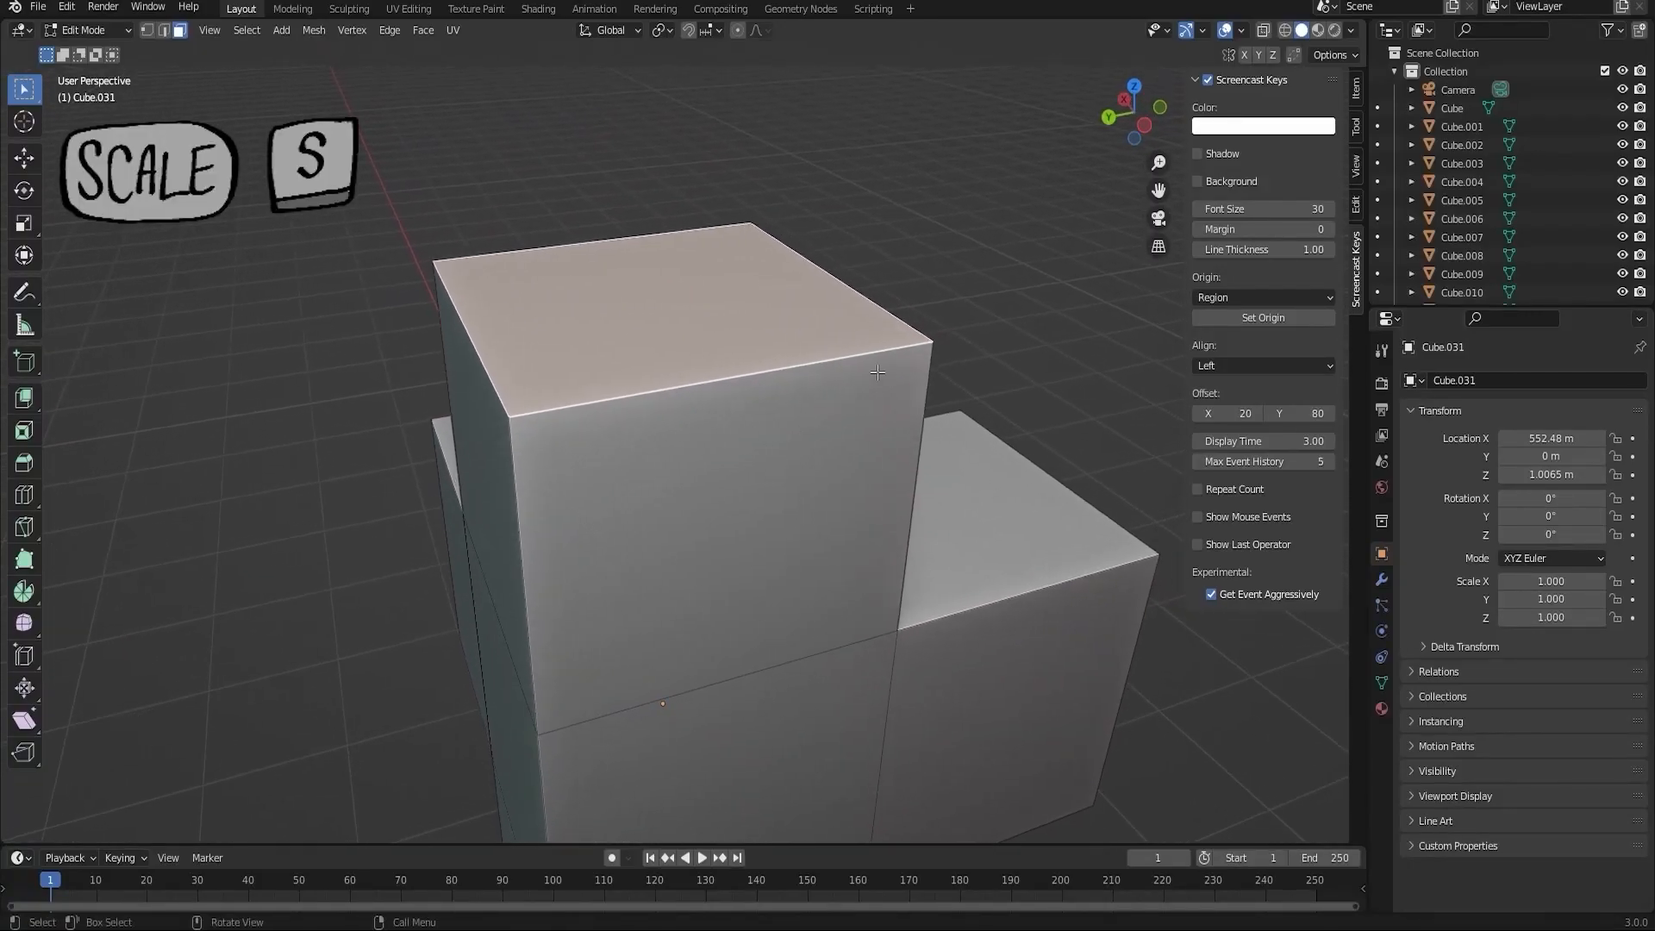
# - Scale the top face down to taper the upper block, and resize the end face of a side block
pyautogui.press('s')
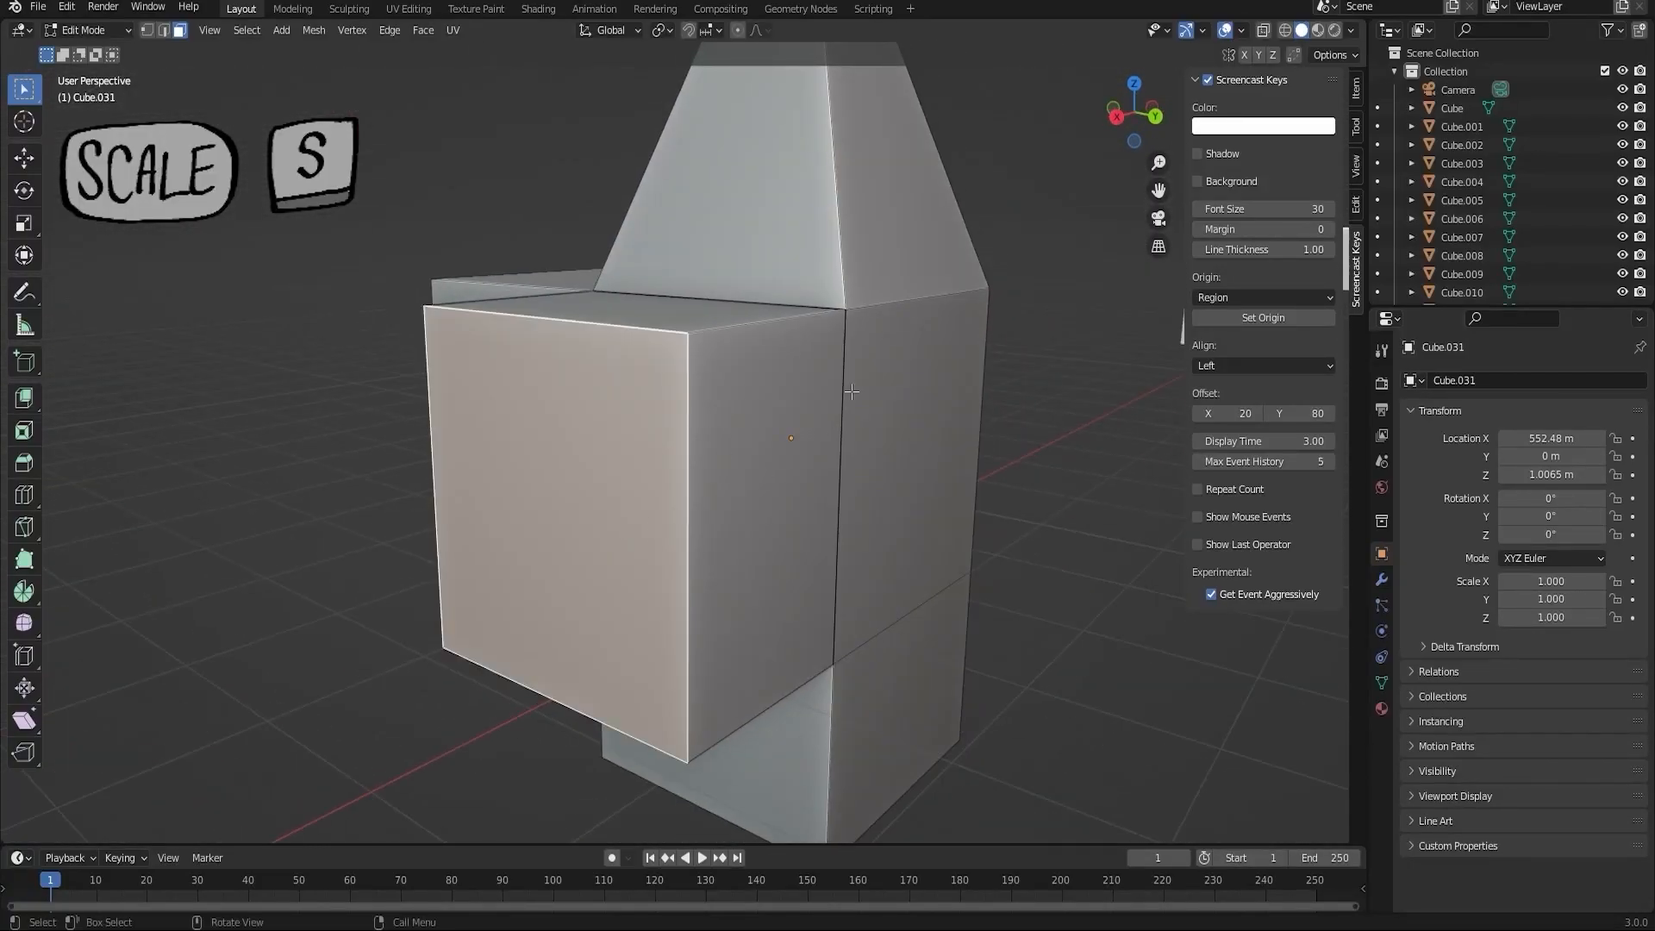
pyautogui.press('s')
pyautogui.click(829, 375)
pyautogui.moveTo(829, 375); pyautogui.dragTo(882, 308, button='middle')
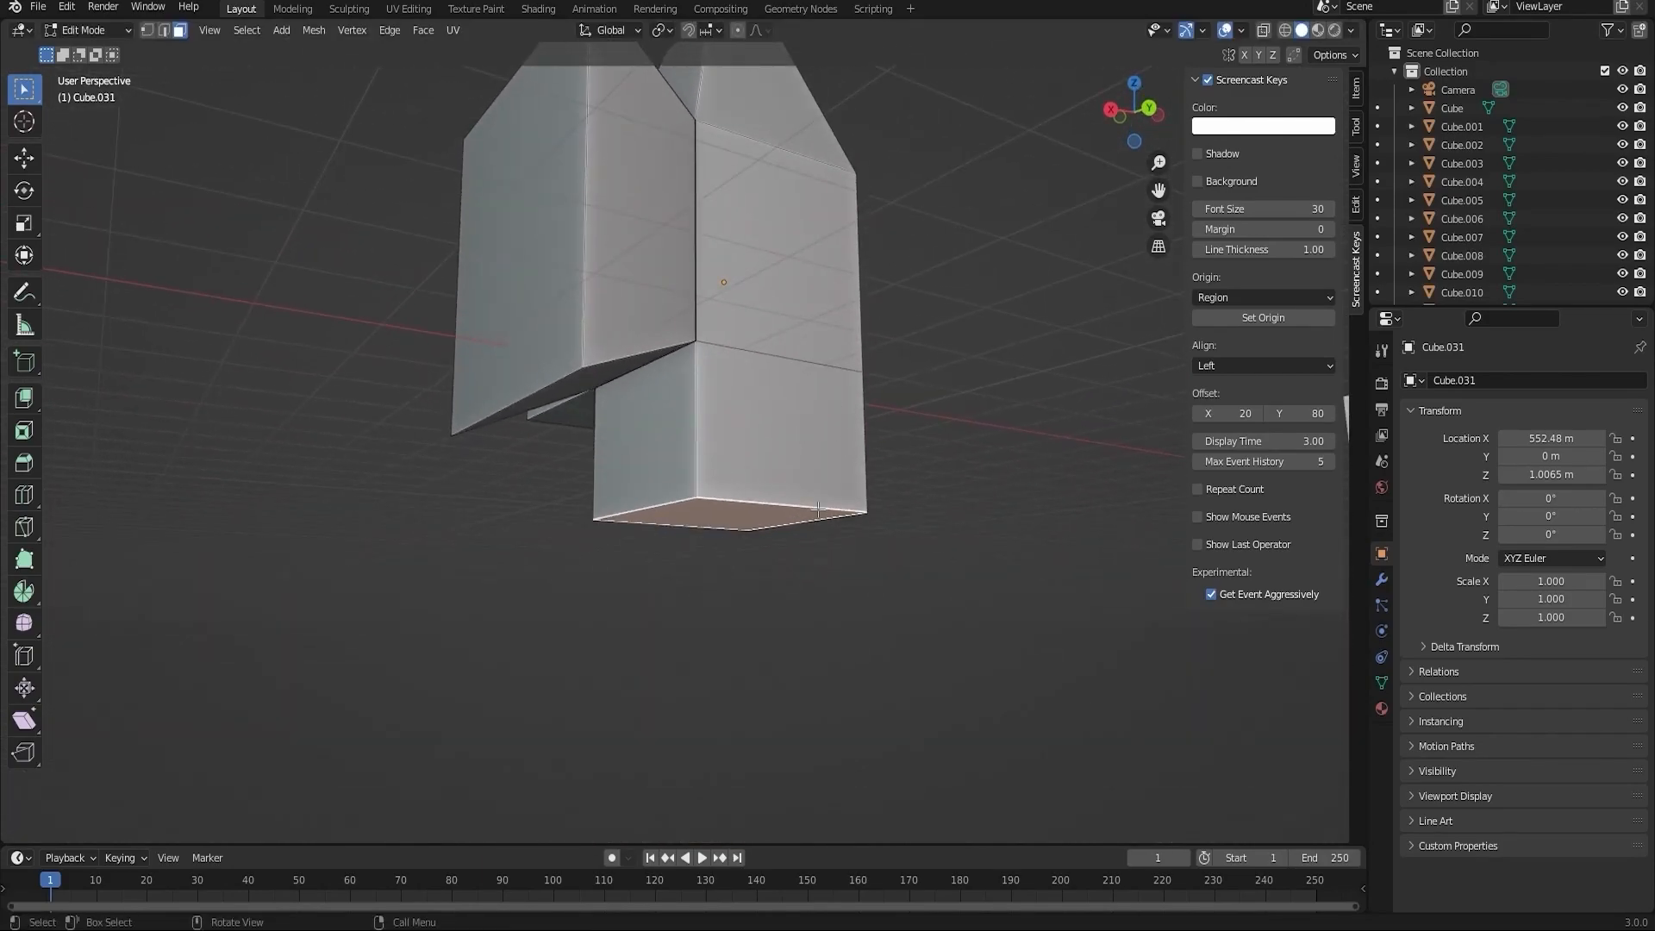
# - Extrude two more faces around the lower part of the model outward
pyautogui.moveTo(819, 536); pyautogui.dragTo(931, 569, button='middle')
pyautogui.press('e')
pyautogui.click(986, 580)
pyautogui.click(547, 345)
pyautogui.press('e')
# - Move the whole object up along the Z axis and return to Edit Mode
pyautogui.press('Tab')
pyautogui.press('g')
pyautogui.press('z')
pyautogui.click(798, 245)
pyautogui.moveTo(798, 246); pyautogui.dragTo(620, 268, button='middle')
pyautogui.press('Tab')
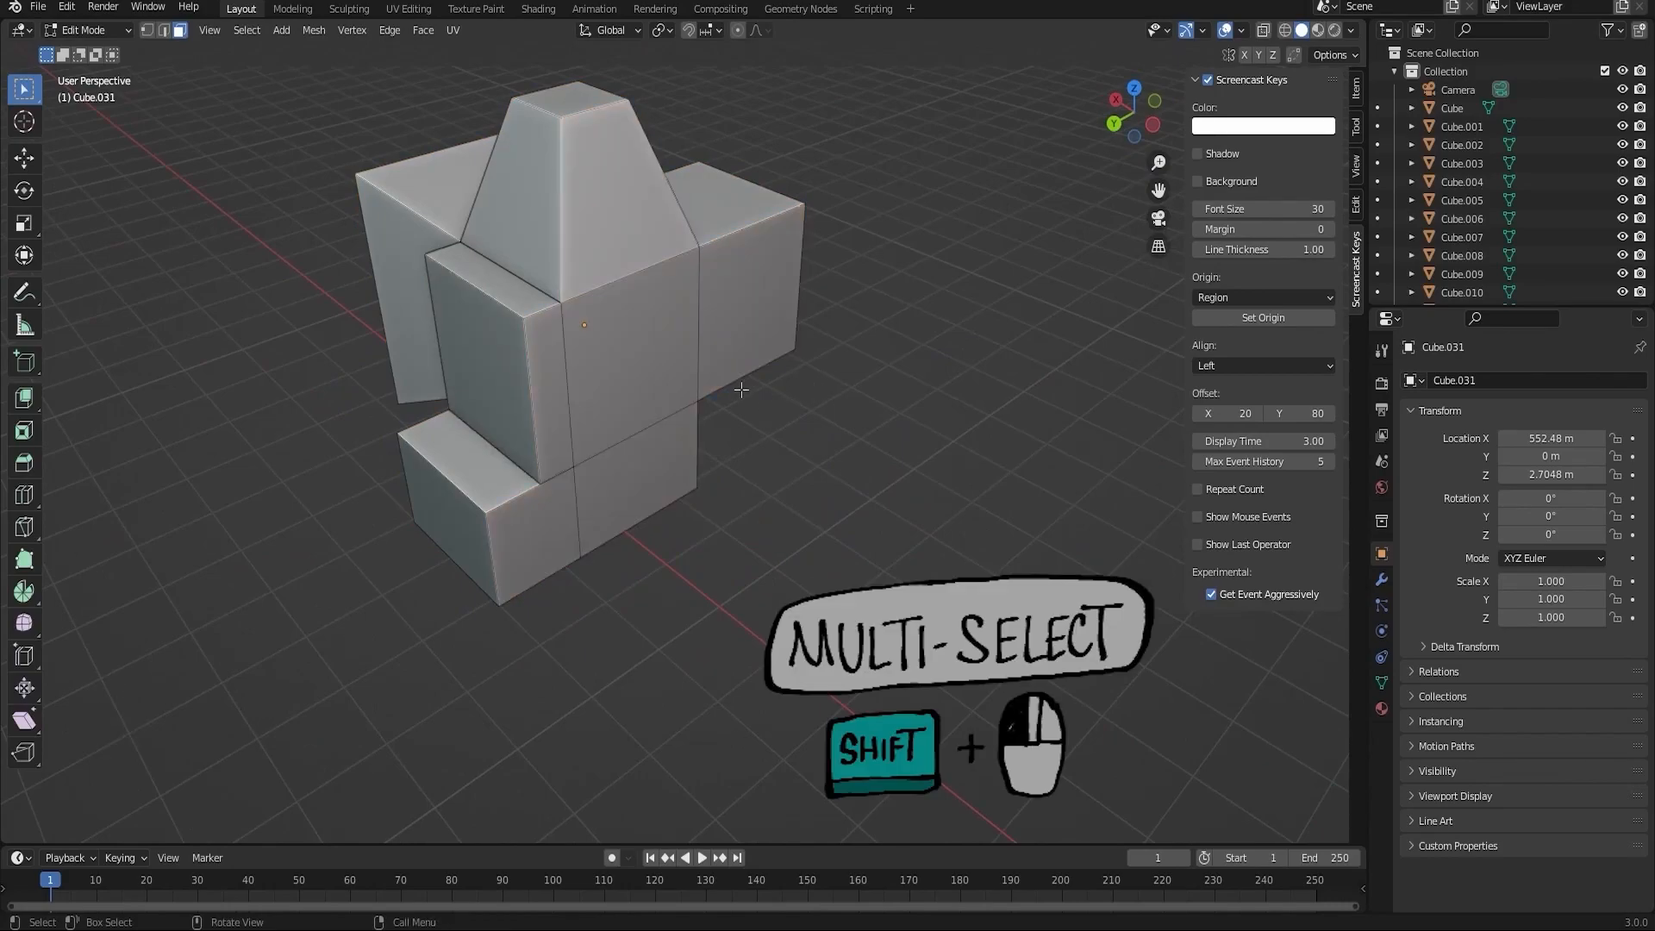
# - Practise selecting multiple faces individually and picking shortest paths of faces across the blocky model
pyautogui.keyDown('shift'); pyautogui.click(611, 225); pyautogui.keyUp('shift')
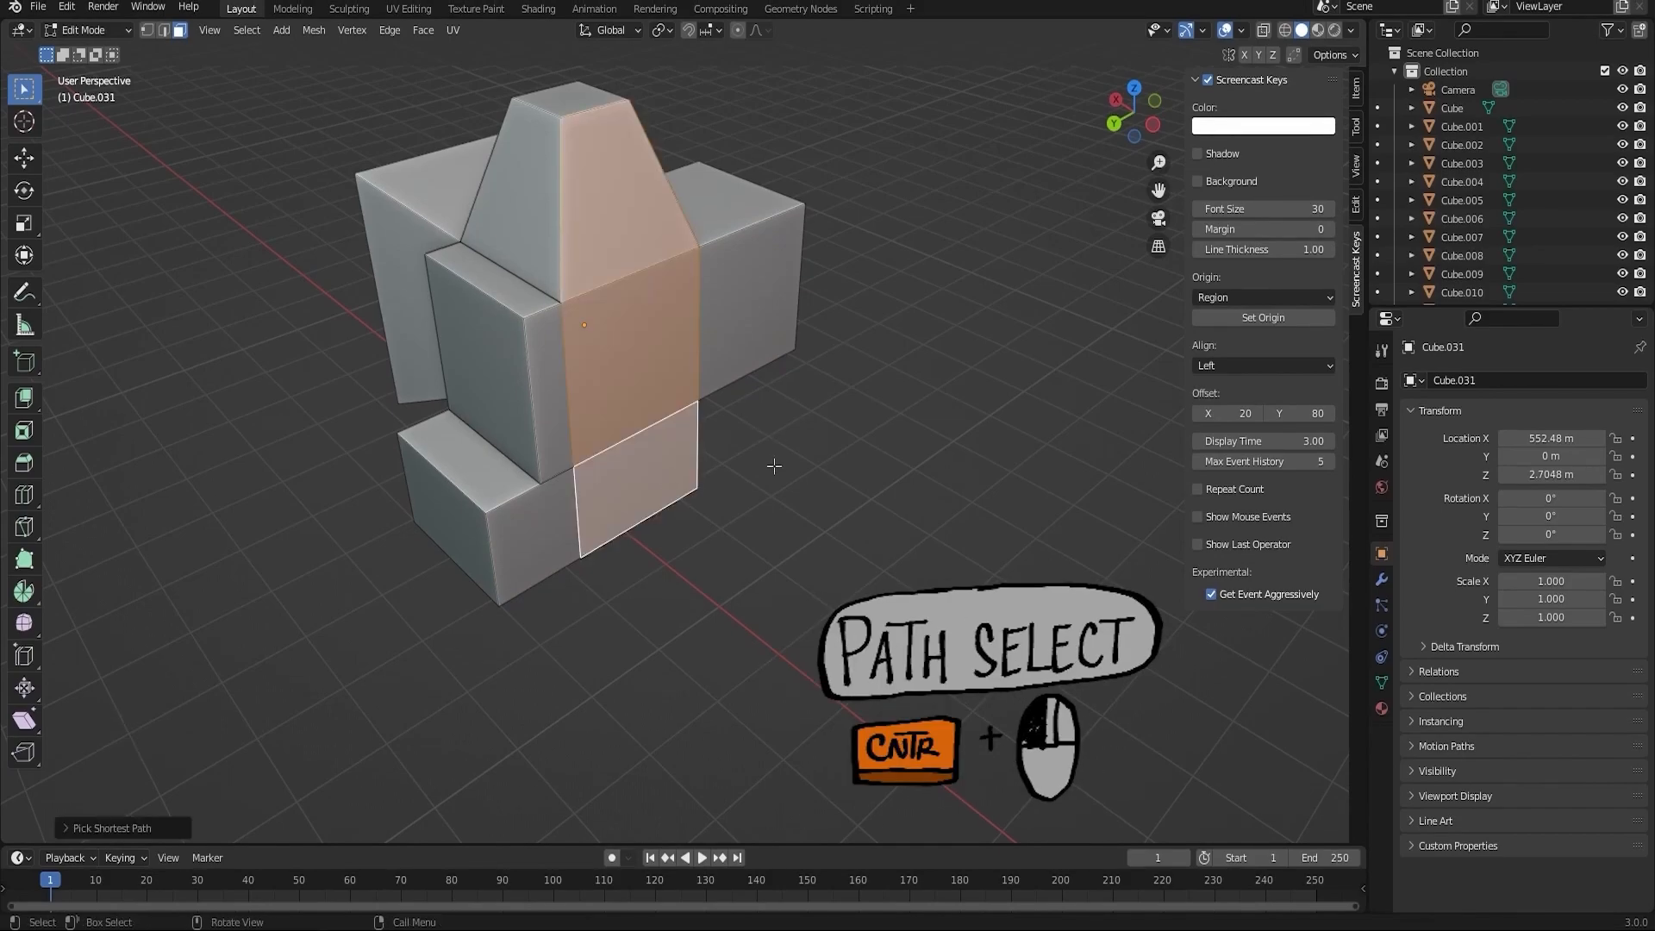
pyautogui.click(426, 186)
pyautogui.keyDown('ctrl'); pyautogui.click(635, 480); pyautogui.keyUp('ctrl')
pyautogui.moveTo(635, 474); pyautogui.dragTo(810, 396, button='middle')
pyautogui.click(789, 560)
pyautogui.moveTo(789, 560); pyautogui.dragTo(603, 483, button='middle')
pyautogui.keyDown('ctrl'); pyautogui.click(621, 362); pyautogui.keyUp('ctrl')
pyautogui.moveTo(604, 353); pyautogui.dragTo(674, 447, button='middle')
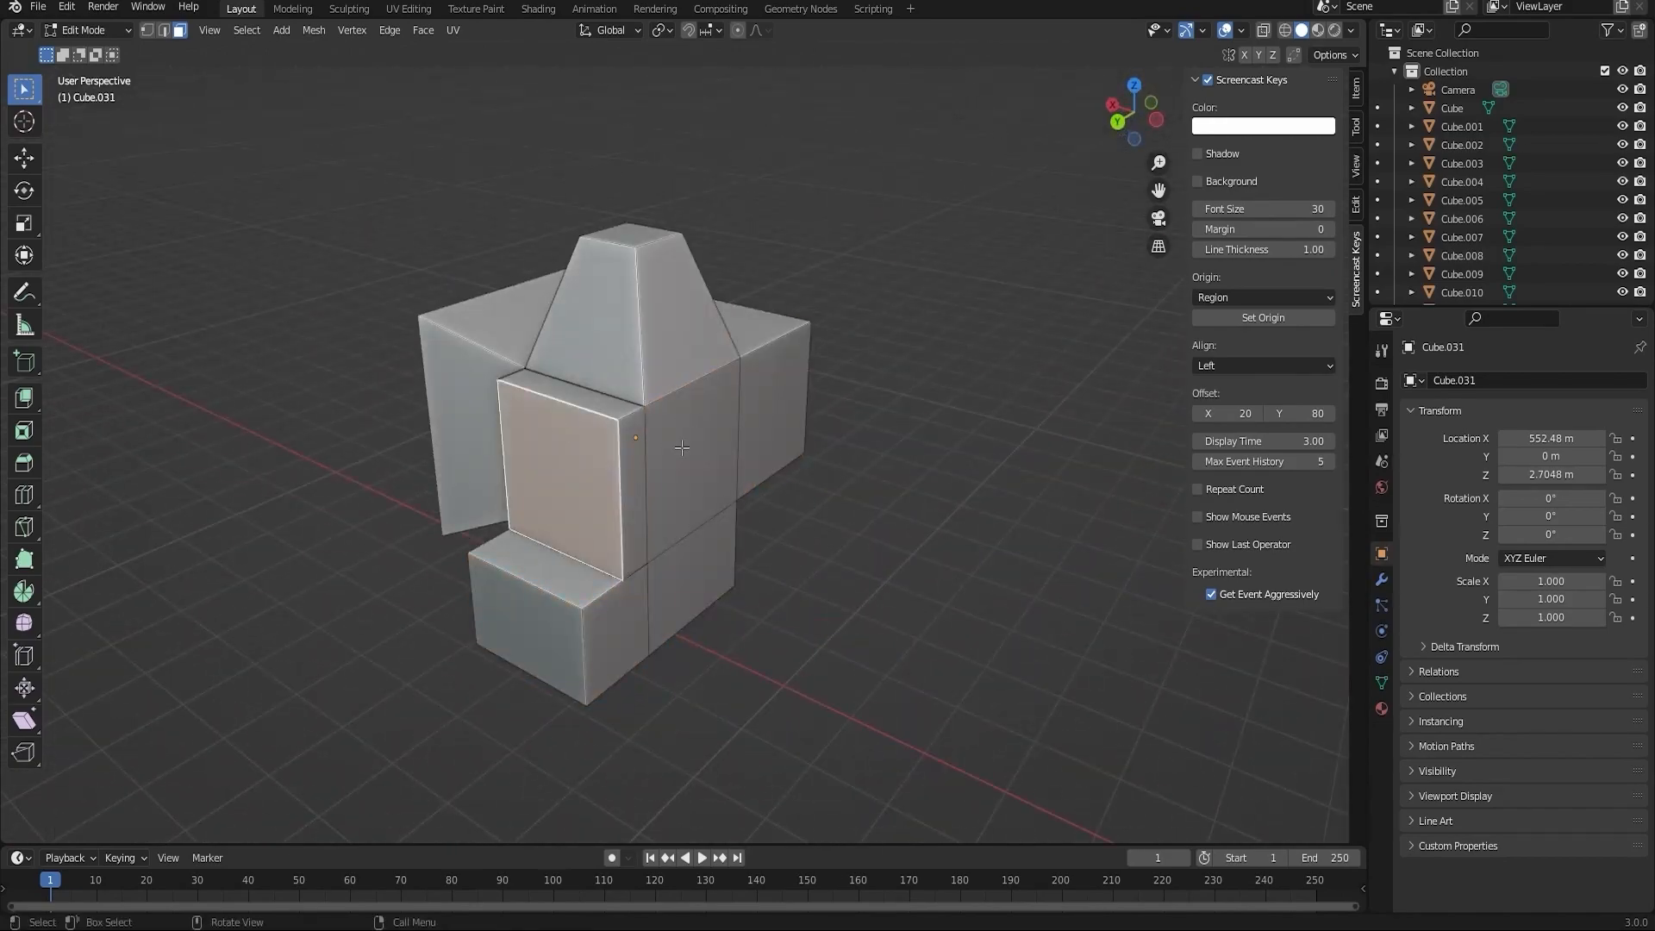
# - Select several face loops around the blocky model, and switch from face to edge selection
pyautogui.keyDown('alt'); pyautogui.click(625, 499); pyautogui.keyUp('alt')
pyautogui.moveTo(625, 499); pyautogui.dragTo(965, 483, button='middle')
pyautogui.click(991, 483)
pyautogui.keyDown('alt'); pyautogui.click(832, 414); pyautogui.keyUp('alt')
pyautogui.moveTo(776, 413); pyautogui.dragTo(941, 417, button='middle')
pyautogui.keyDown('alt'); pyautogui.click(865, 444); pyautogui.keyUp('alt')
pyautogui.keyDown('alt'); pyautogui.click(735, 435); pyautogui.keyUp('alt')
pyautogui.moveTo(810, 543); pyautogui.dragTo(755, 488, button='middle')
pyautogui.keyDown('alt'); pyautogui.click(846, 561); pyautogui.keyUp('alt')
pyautogui.click(905, 483)
pyautogui.press('2')
pyautogui.moveTo(774, 548); pyautogui.dragTo(928, 419, button='middle')
pyautogui.press('Tab')
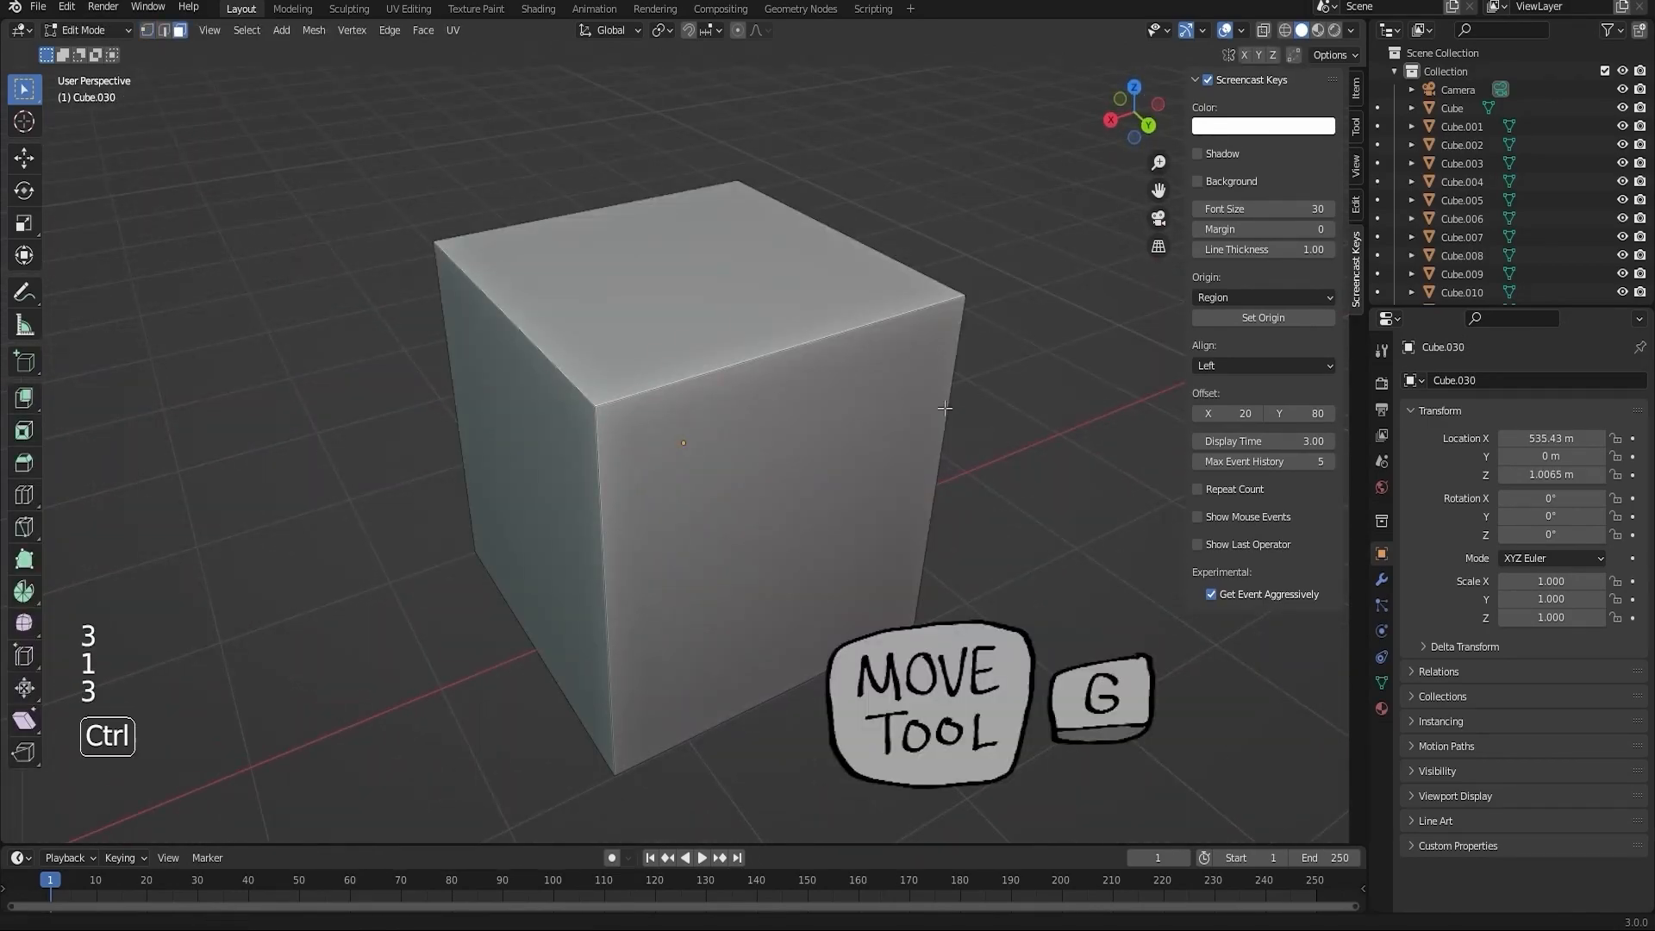
# - Move the single cube freely in Object Mode to several positions, ending in the air to one side
pyautogui.press('Tab')
pyautogui.scroll(-4, 805, 431)
pyautogui.press('g')
pyautogui.press('g')
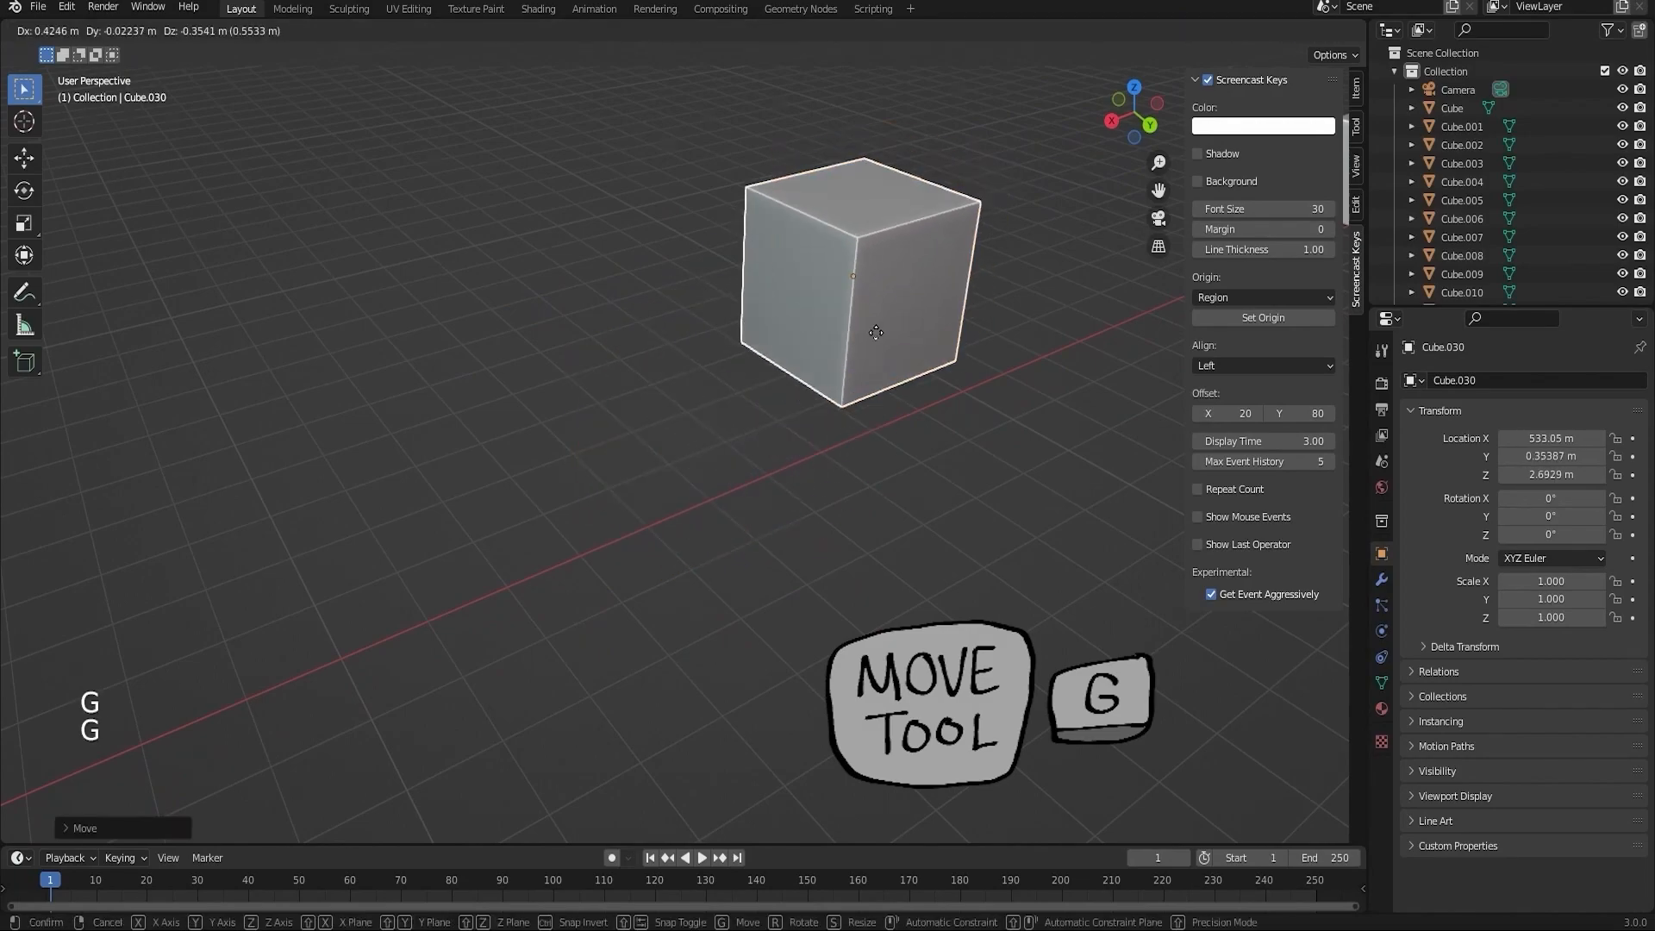
pyautogui.click(480, 520)
pyautogui.press('g')
pyautogui.click(924, 532)
pyautogui.press('g')
pyautogui.click(616, 310)
pyautogui.press('g')
pyautogui.click(778, 466)
pyautogui.moveTo(831, 569); pyautogui.dragTo(769, 515, button='middle')
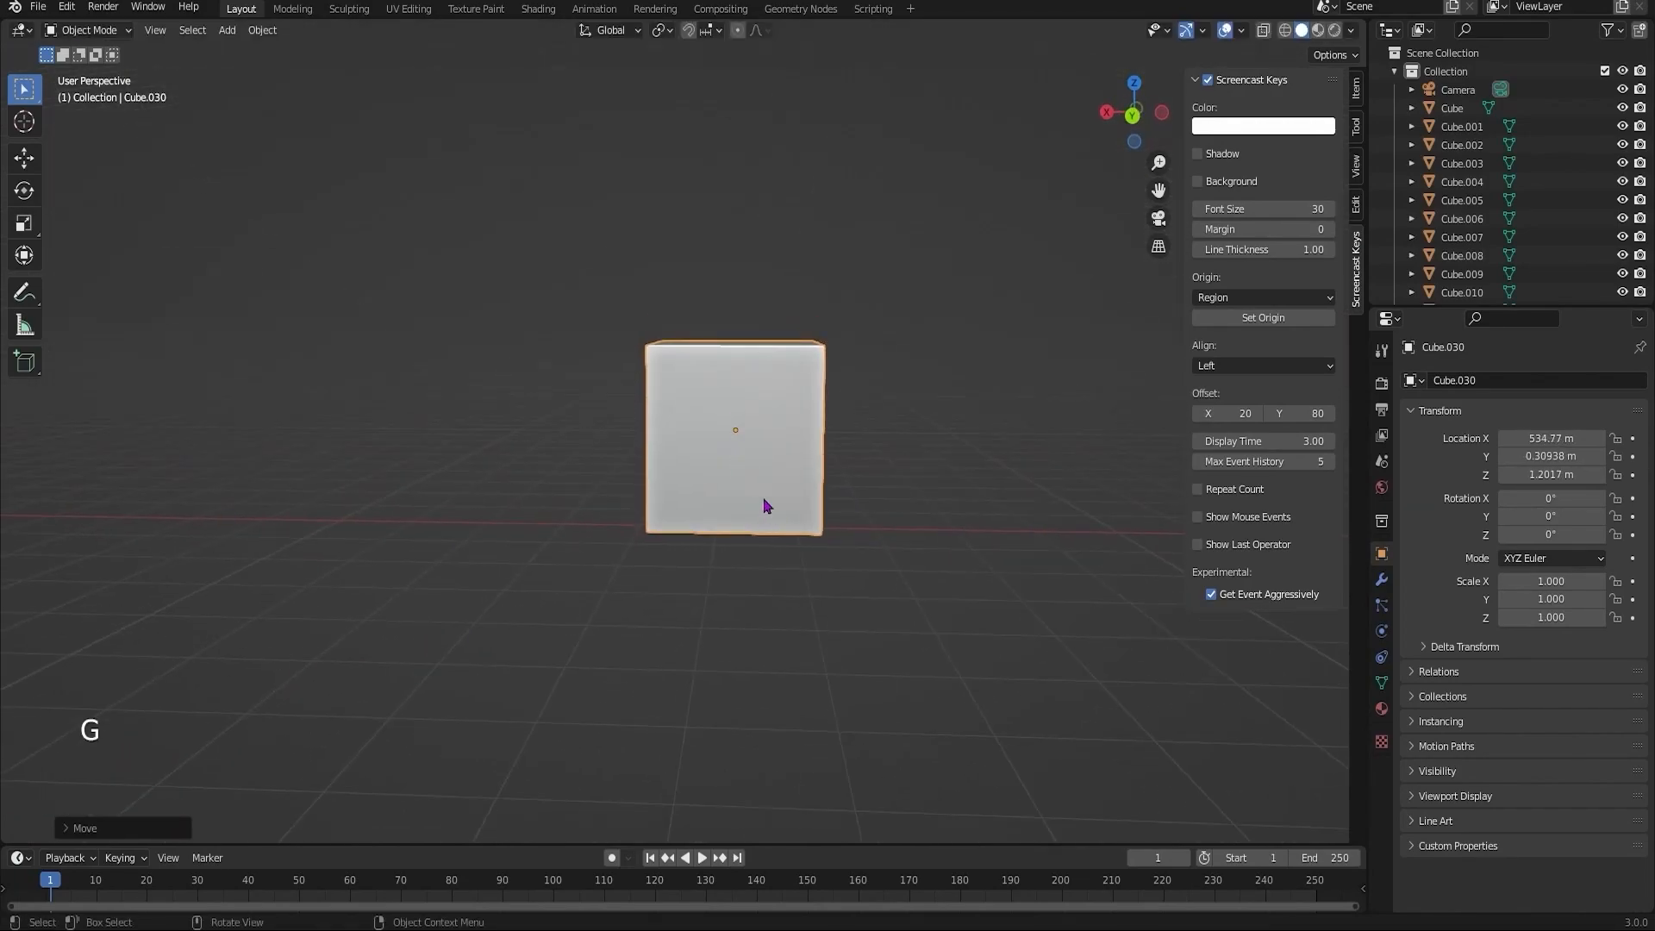
pyautogui.press('g')
pyautogui.click(454, 425)
# - Duplicate the cube three times and place the copies apart from each other
pyautogui.hotkey('shift', 'd')
pyautogui.click(760, 545)
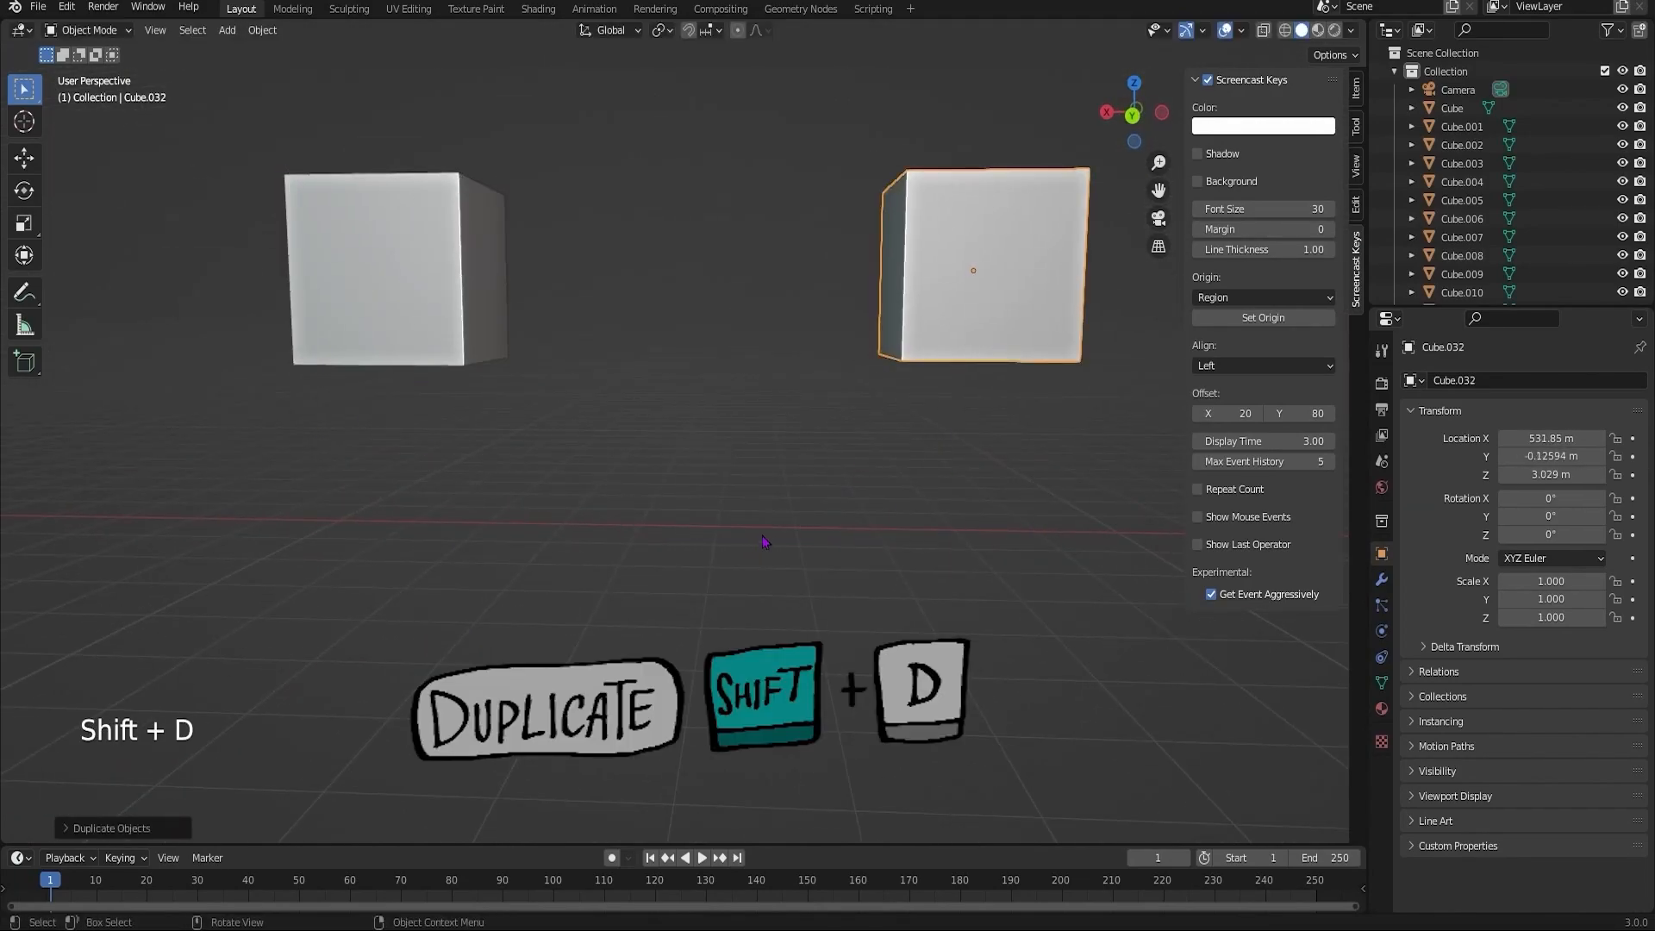
pyautogui.hotkey('shift', 'd')
pyautogui.click(721, 491)
pyautogui.hotkey('shift', 'd')
pyautogui.click(726, 278)
# - Scale one duplicate down to a tiny cube and enlarge the lower duplicate to a scale of about 2.04
pyautogui.press('s')
pyautogui.click(742, 241)
pyautogui.moveTo(802, 344); pyautogui.dragTo(750, 335, button='middle')
pyautogui.click(763, 422)
pyautogui.press('s')
pyautogui.click(857, 229)
pyautogui.click(857, 230)
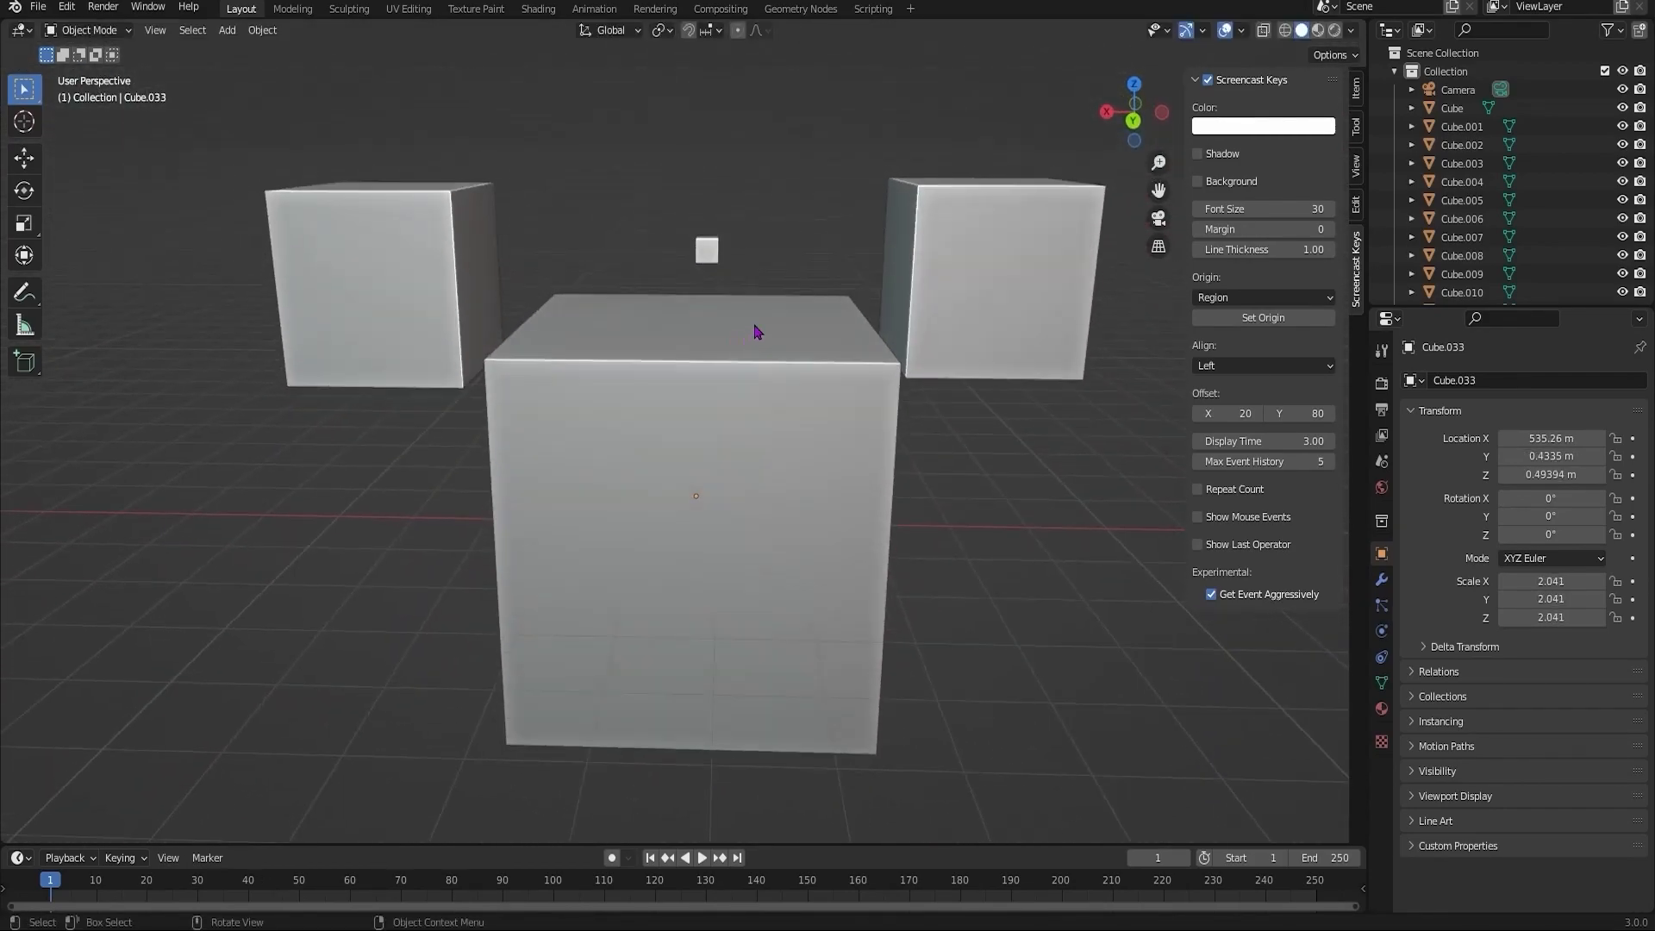
# - Undo the scaling of the duplicated cubes
pyautogui.hotkey('ctrl', 'z')
pyautogui.hotkey('ctrl', 'z')
pyautogui.hotkey('ctrl', 'z')
pyautogui.hotkey('ctrl', 'z')
pyautogui.hotkey('ctrl', 'z')
pyautogui.click(851, 451)
pyautogui.moveTo(852, 452); pyautogui.dragTo(789, 538, button='middle')
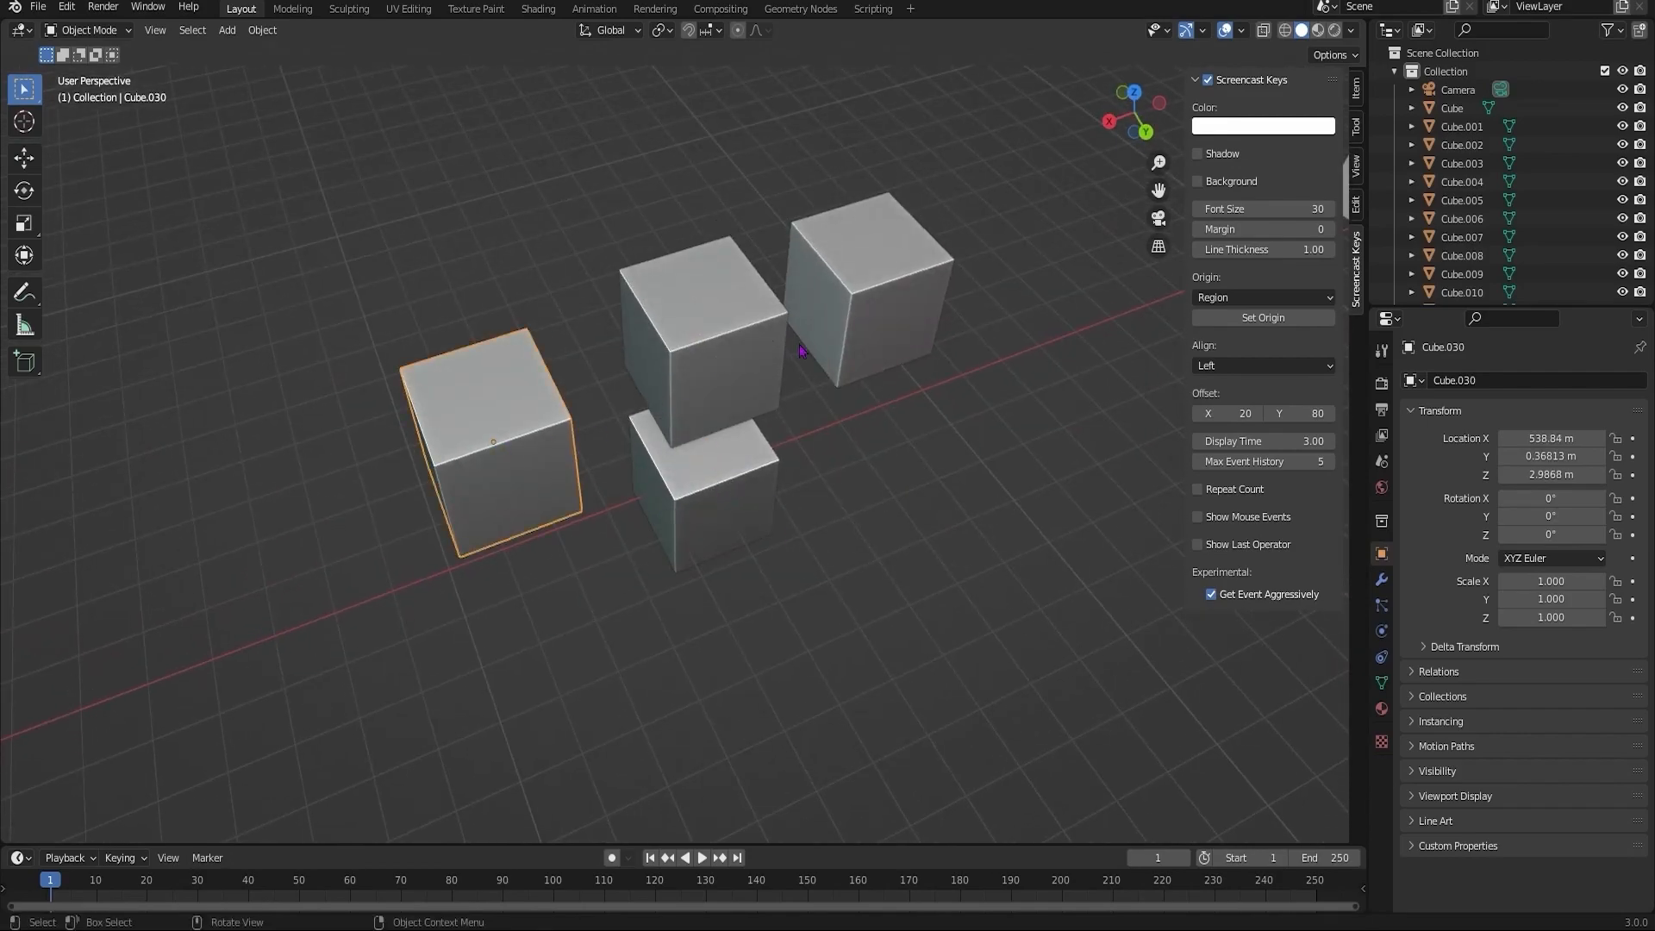
# - Inset the cube's front face in Edit Mode and extrude the inset face inward into a deep recess
pyautogui.press('i')
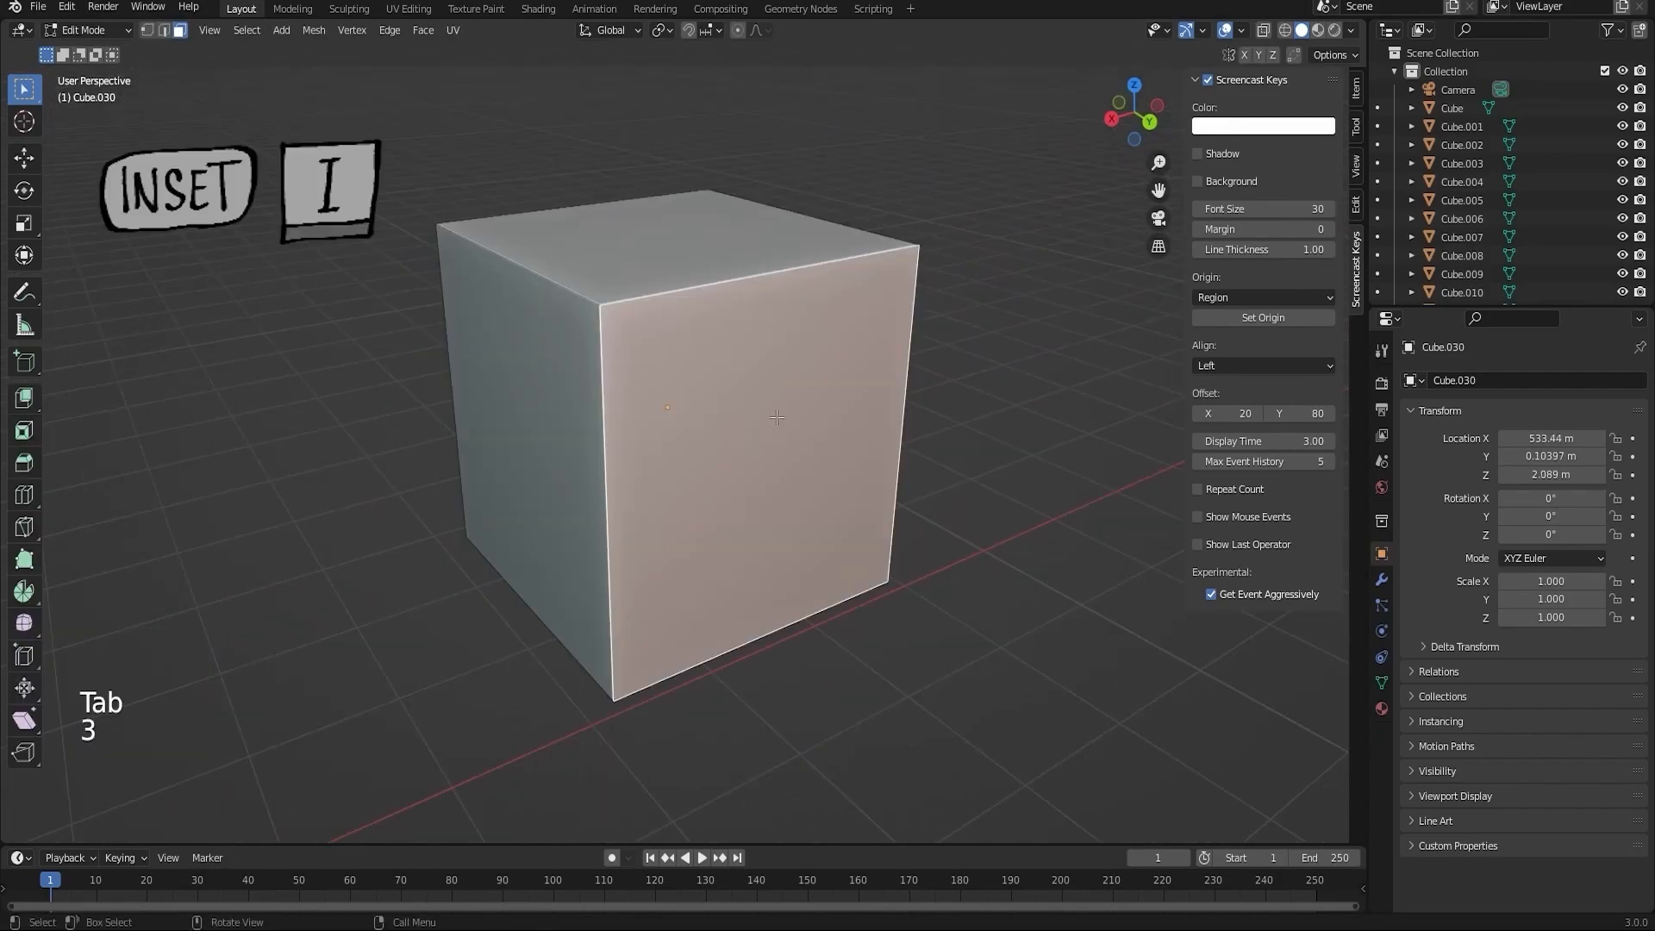
pyautogui.click(937, 320)
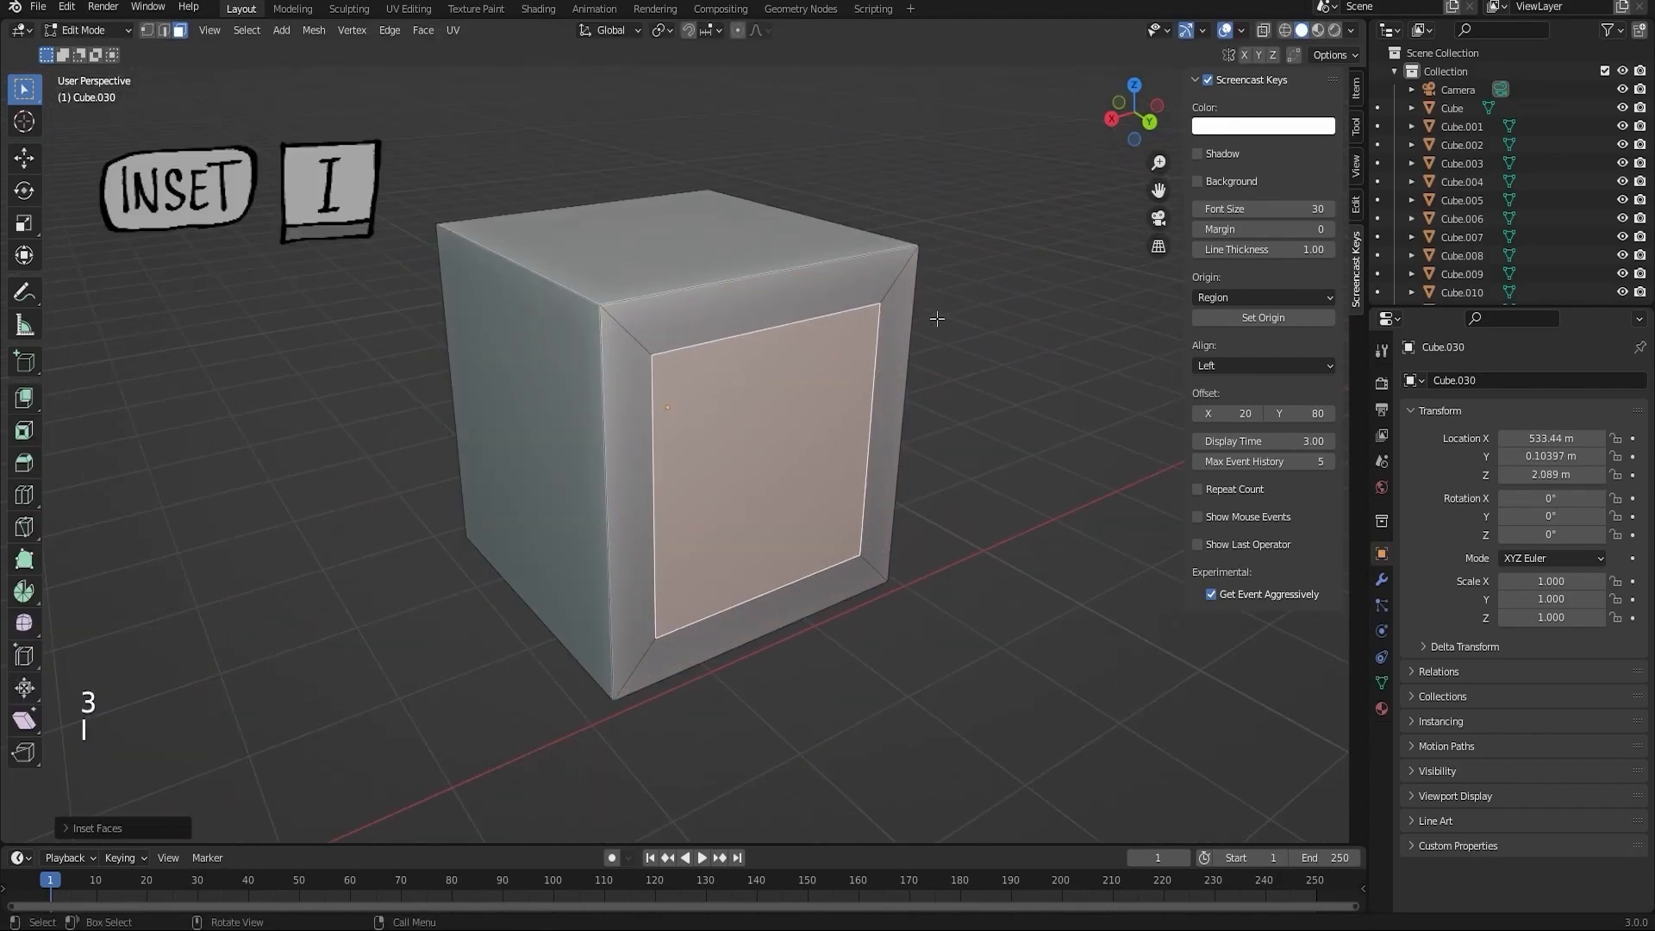
pyautogui.press('e')
pyautogui.hotkey('ctrl', 'z')
pyautogui.press('e')
pyautogui.click(950, 445)
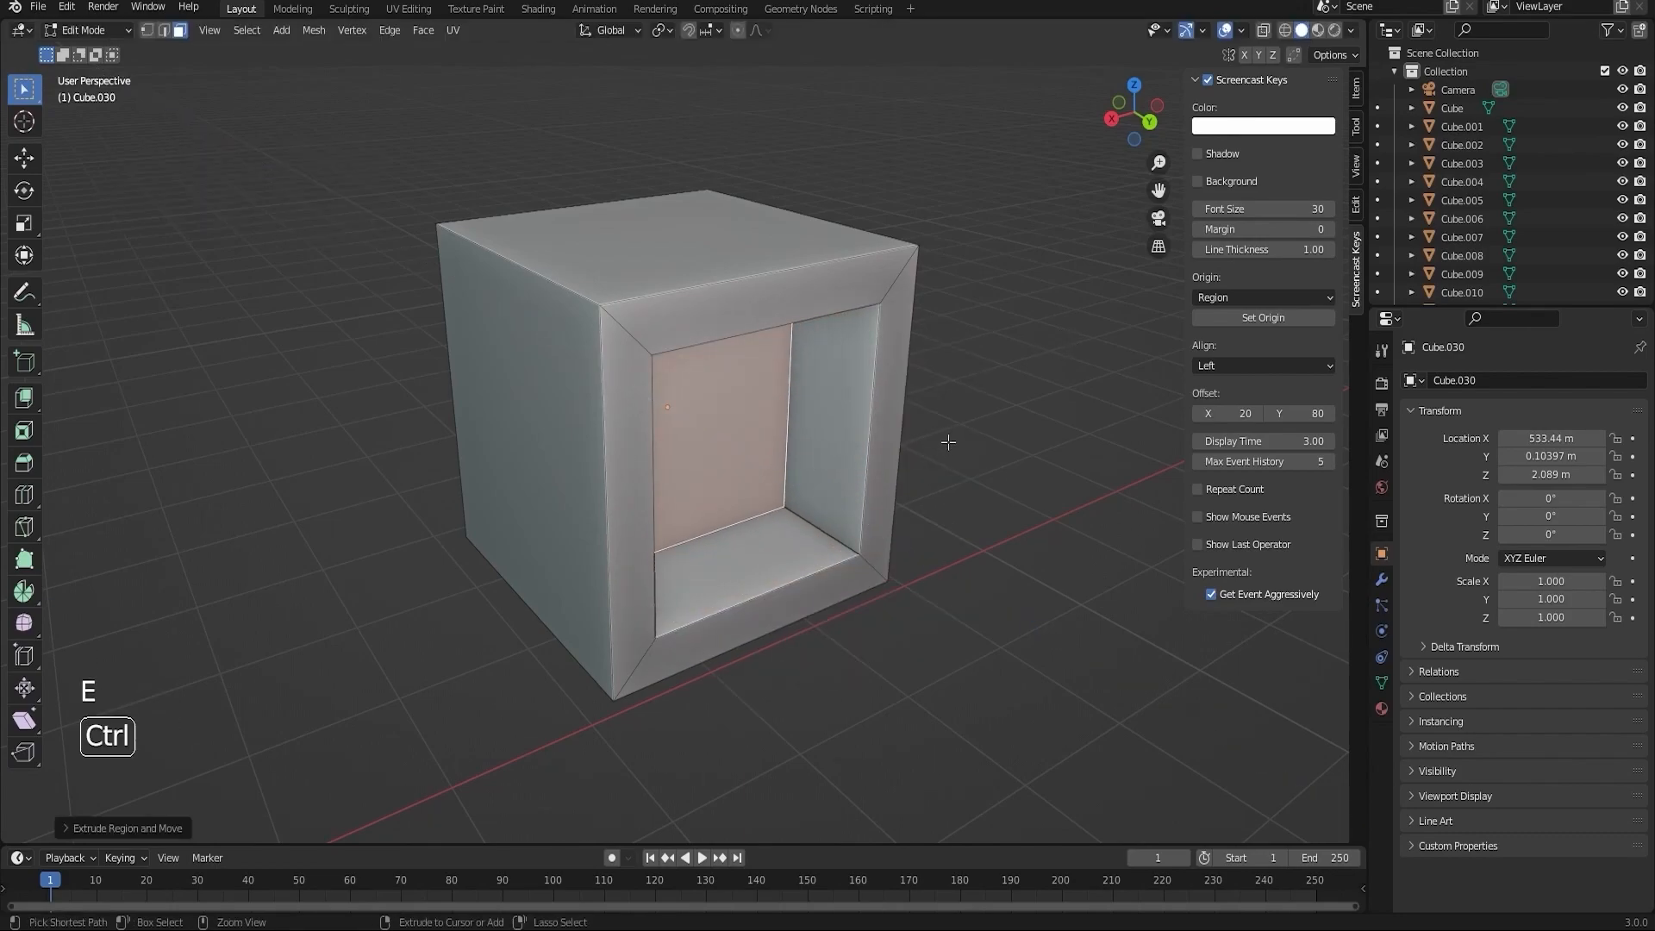
# - Inset and extrude the recessed face repeatedly to build nested square frames around a small central block
pyautogui.press('i')
pyautogui.click(937, 421)
pyautogui.press('i')
pyautogui.moveTo(861, 349)
pyautogui.mouseDown(button='middle')
pyautogui.moveTo(875, 398)
pyautogui.moveTo(843, 366)
pyautogui.mouseUp(button='middle')
pyautogui.press('e')
pyautogui.click(841, 431)
# - Inset the adjacent side face twice and select the face loop of the inner frame
pyautogui.keyDown('alt'); pyautogui.click(811, 409); pyautogui.keyUp('alt')
pyautogui.scroll(3, 893, 468)
pyautogui.moveTo(893, 468); pyautogui.dragTo(750, 444, button='middle')
pyautogui.keyDown('shift'); pyautogui.moveTo(750, 444); pyautogui.dragTo(759, 474, button='middle'); pyautogui.keyUp('shift')
pyautogui.scroll(-3, 854, 378)
pyautogui.click(854, 378)
pyautogui.moveTo(905, 387); pyautogui.dragTo(840, 360, button='middle')
pyautogui.click(875, 410)
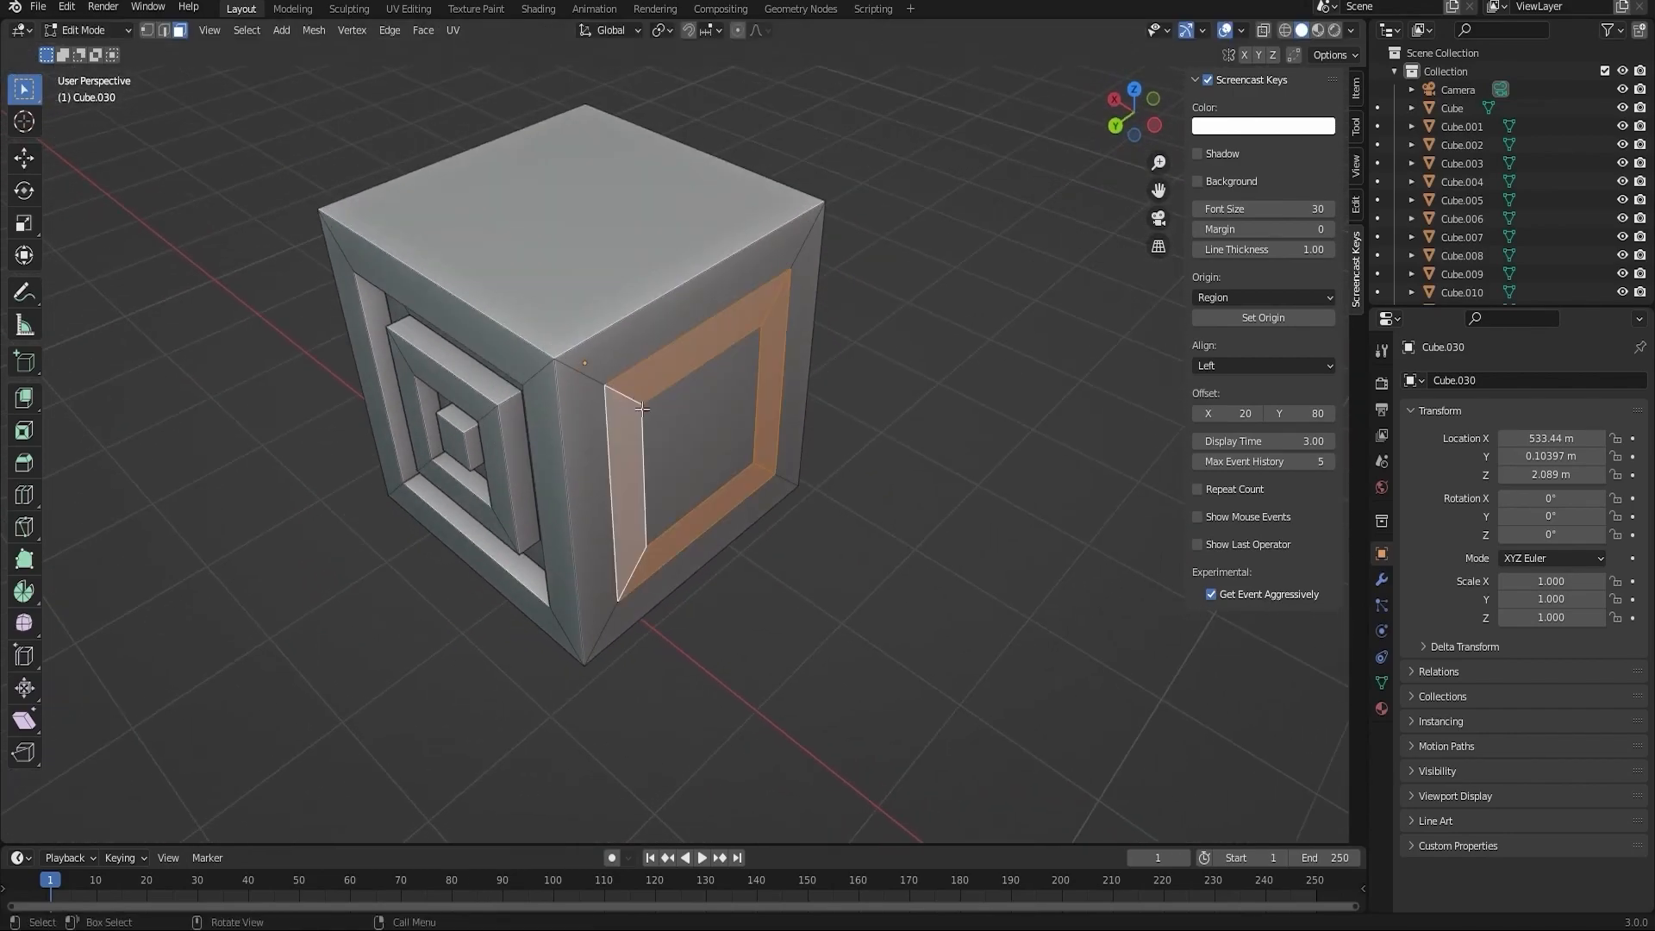
# - Extrude the selected frame slightly outward from the cube's side face
pyautogui.click(720, 545)
pyautogui.moveTo(720, 545); pyautogui.dragTo(560, 495, button='middle')
pyautogui.scroll(3, 842, 414)
pyautogui.moveTo(871, 413); pyautogui.dragTo(832, 418, button='middle')
pyautogui.moveTo(966, 396); pyautogui.dragTo(446, 513, button='middle')
pyautogui.scroll(-4, 784, 387)
# - Try adding a loop cut to the cube and rotating it, and undo the attempt
pyautogui.hotkey('ctrl', 'r')
pyautogui.click(521, 375)
pyautogui.click(474, 357)
pyautogui.moveTo(474, 358); pyautogui.dragTo(344, 379, button='middle')
pyautogui.press('r')
pyautogui.hotkey('ctrl', 'z')
# - Inset each face of the raised side frame individually and extrude the inset strips to form grooves
pyautogui.moveTo(724, 345); pyautogui.dragTo(517, 328, button='middle')
pyautogui.moveTo(604, 517); pyautogui.dragTo(684, 351, button='middle')
pyautogui.press('i')
pyautogui.click(707, 401)
pyautogui.scroll(2, 706, 395)
pyautogui.press('e')
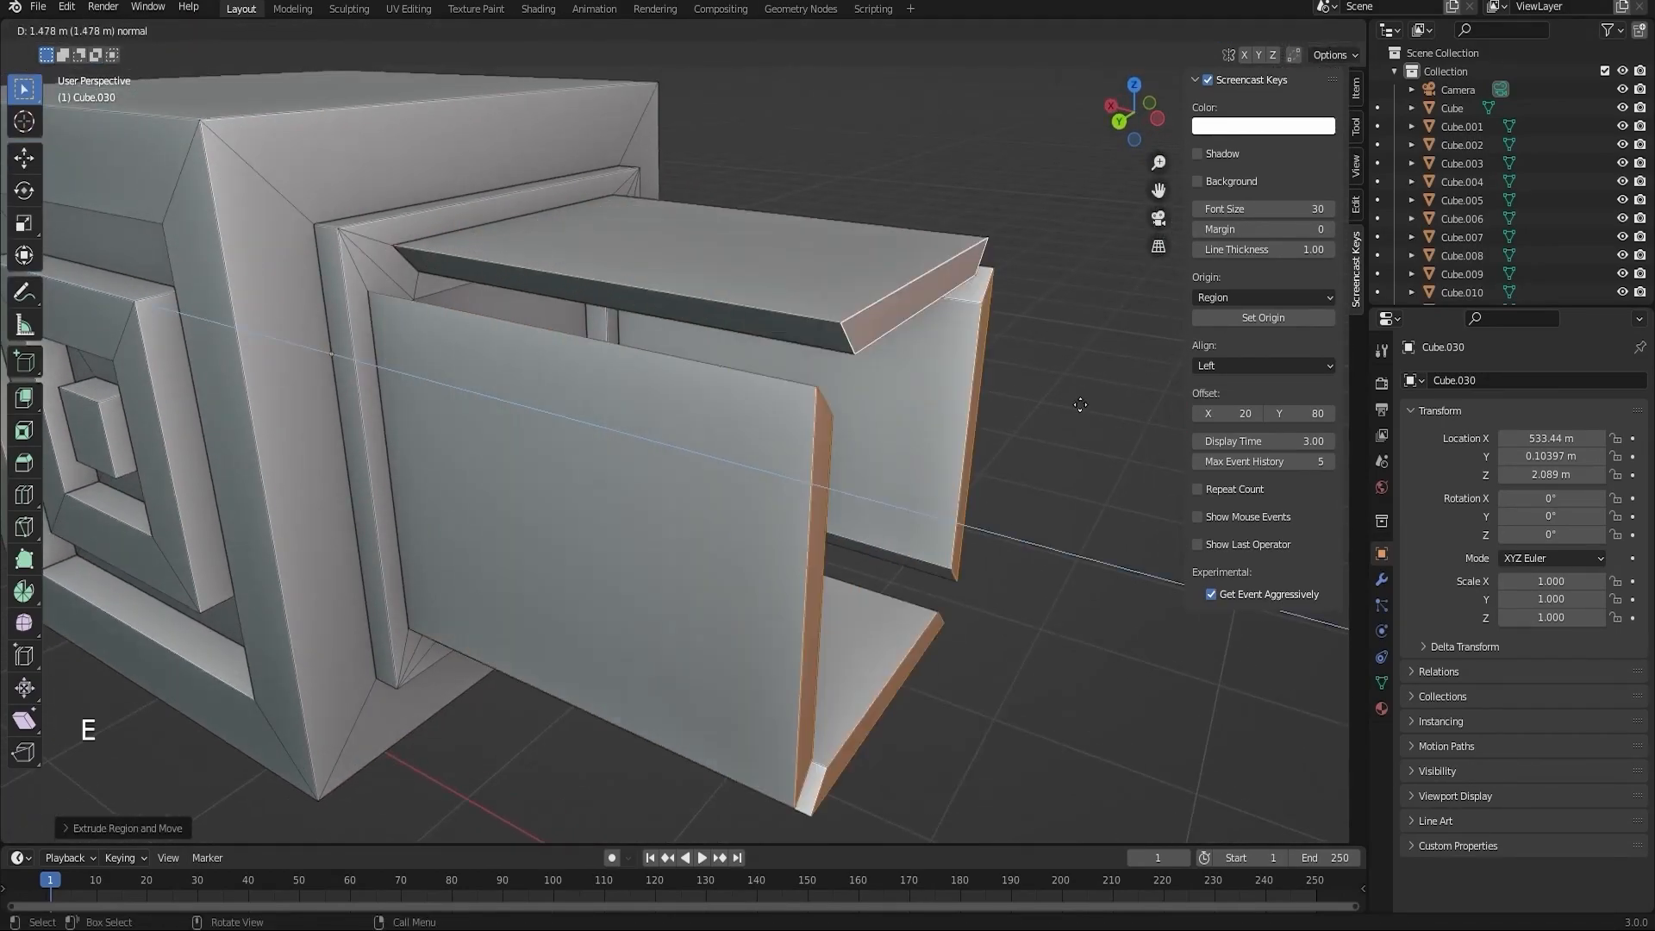
pyautogui.rightClick(763, 456)
pyautogui.scroll(-5, 763, 457)
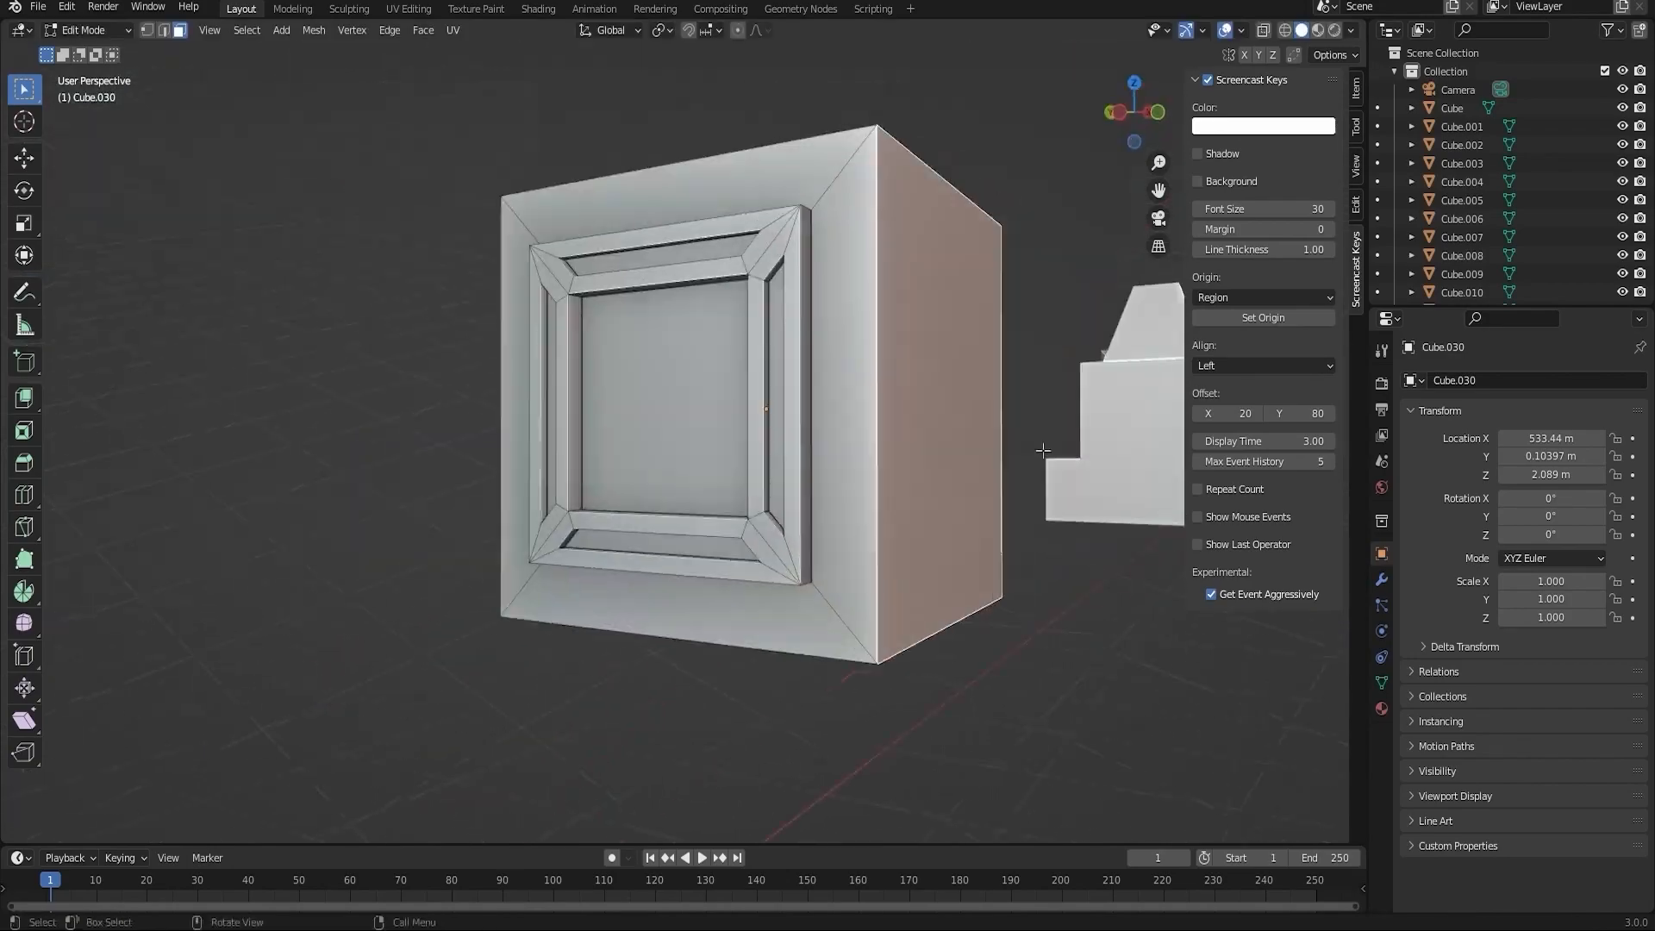
# - Duplicate one of the cube's faces within the same mesh, place it above, and extrude it into a separate block
pyautogui.press('Tab')
pyautogui.press('Tab')
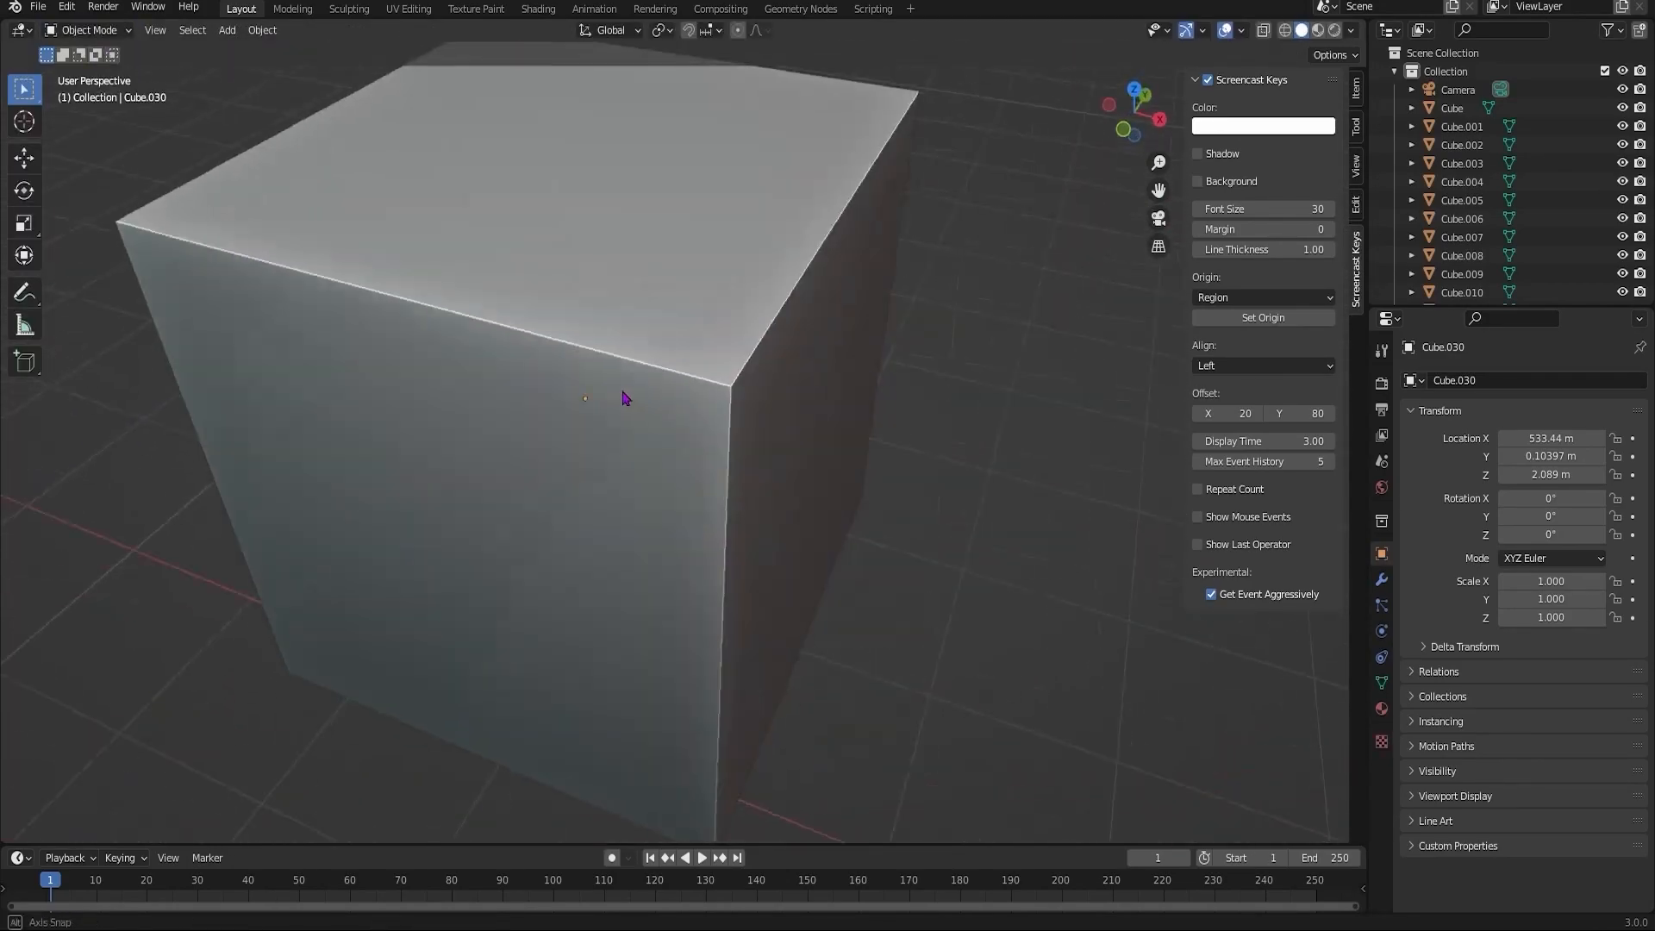
pyautogui.press('Tab')
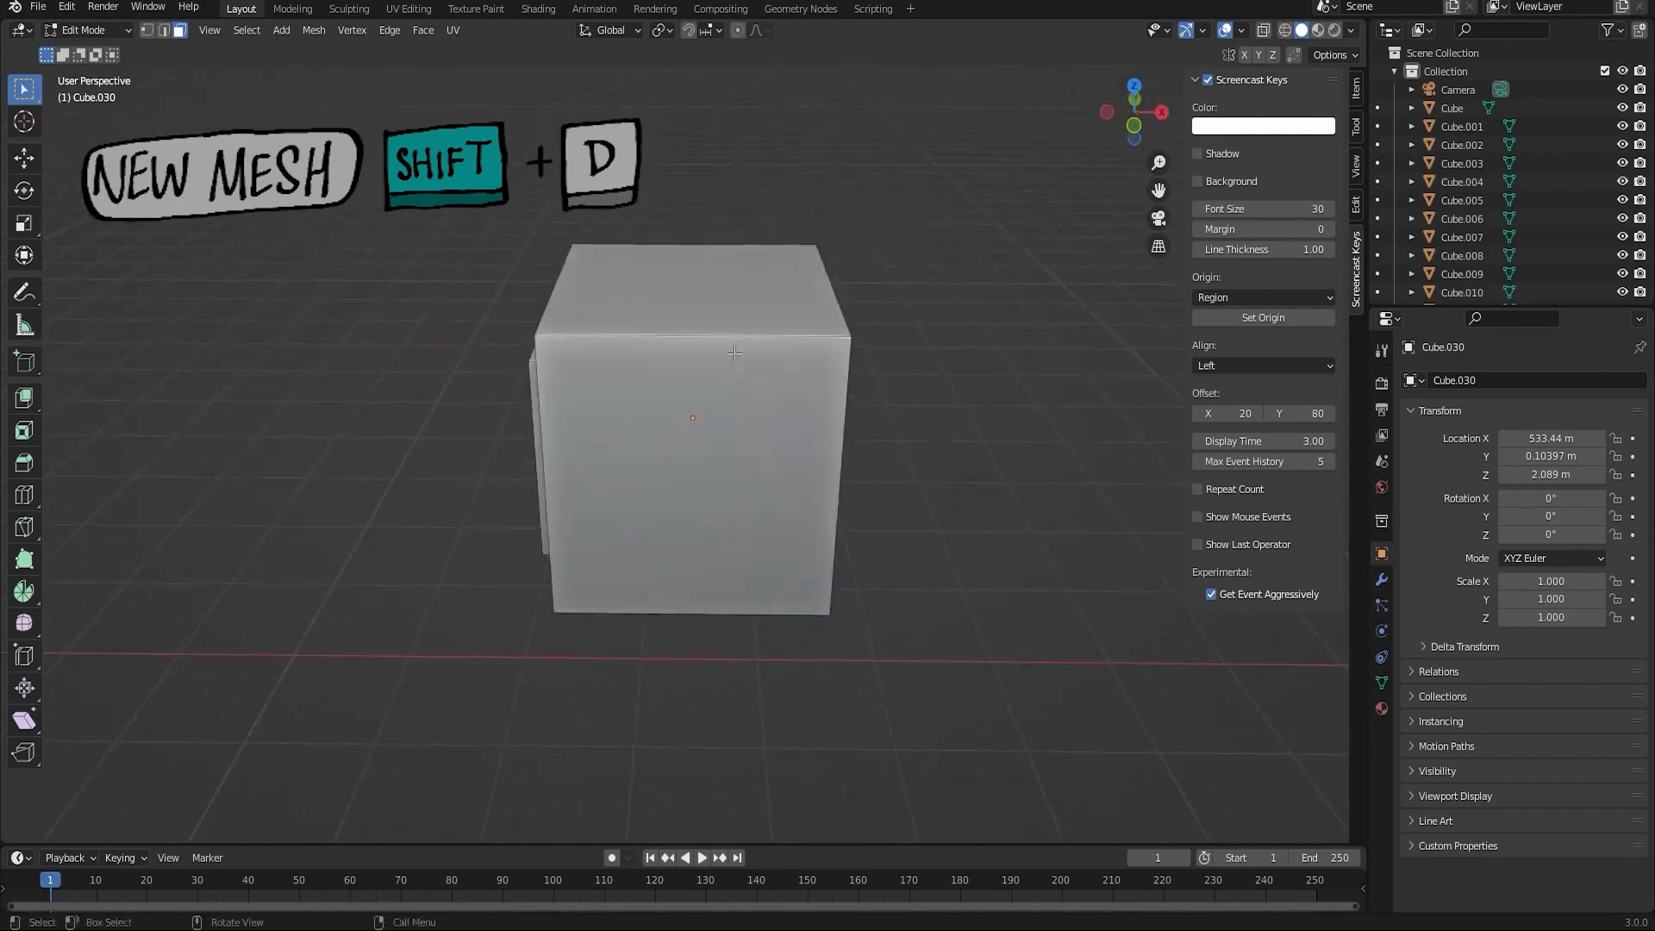
pyautogui.click(717, 405)
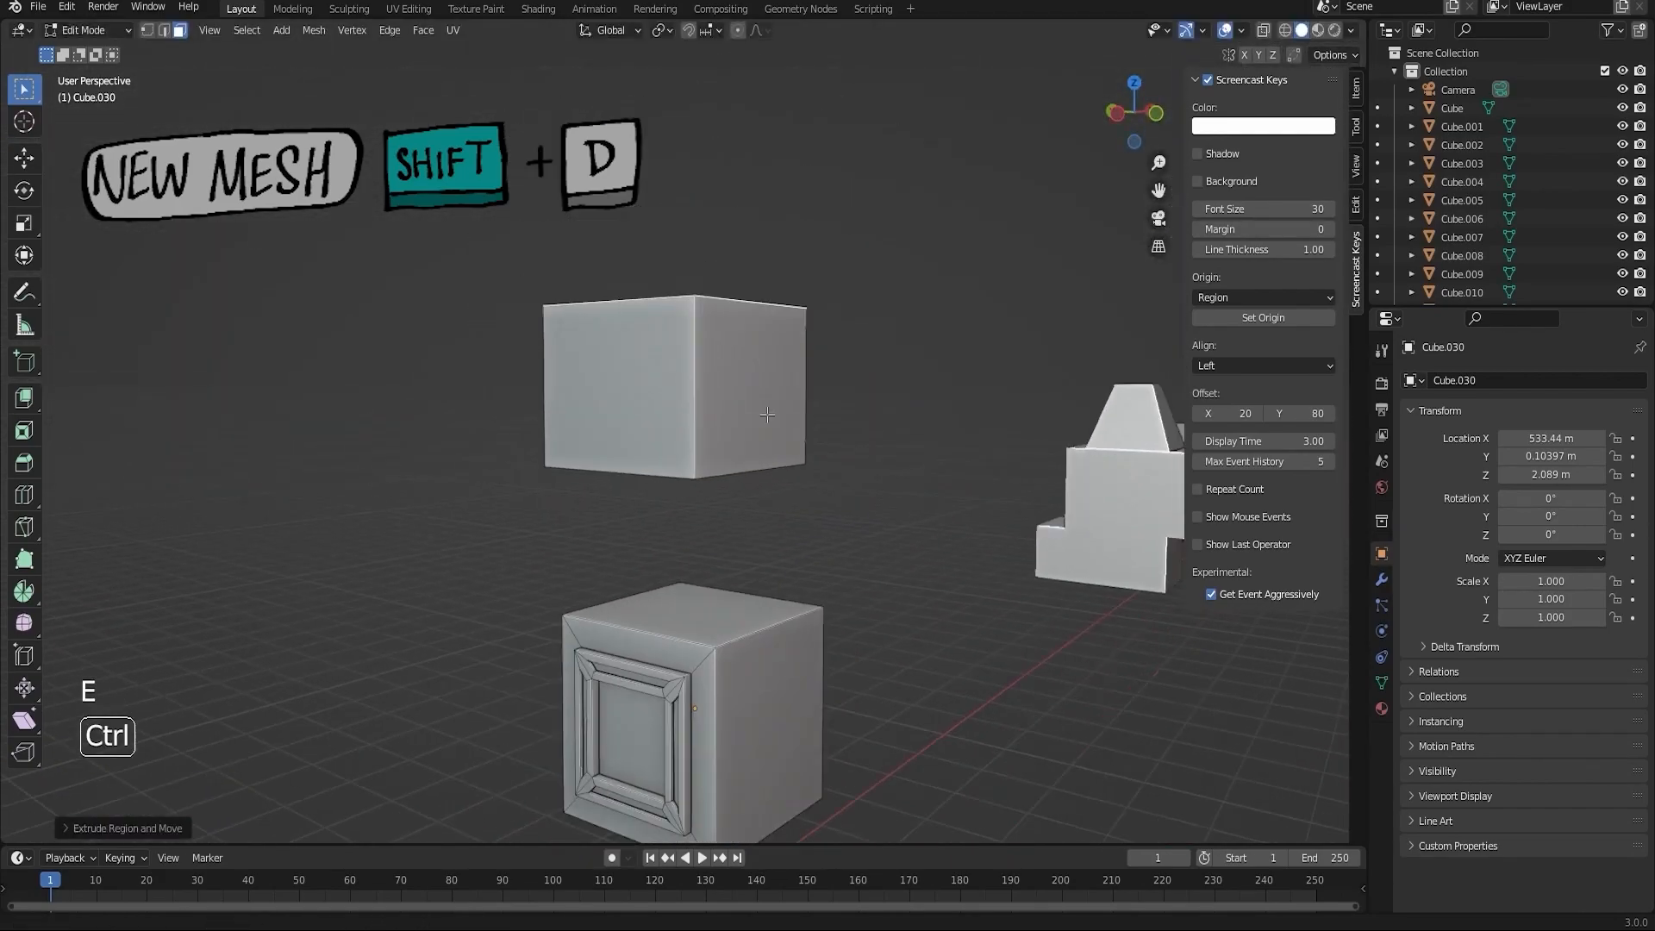
# - Build a thin panel beside the upper block by duplicating a face, narrowing it along X and extruding it
pyautogui.scroll(3, 856, 322)
pyautogui.hotkey('shift', 'd')
pyautogui.press('s')
pyautogui.press('s')
pyautogui.press('y')
pyautogui.press('x')
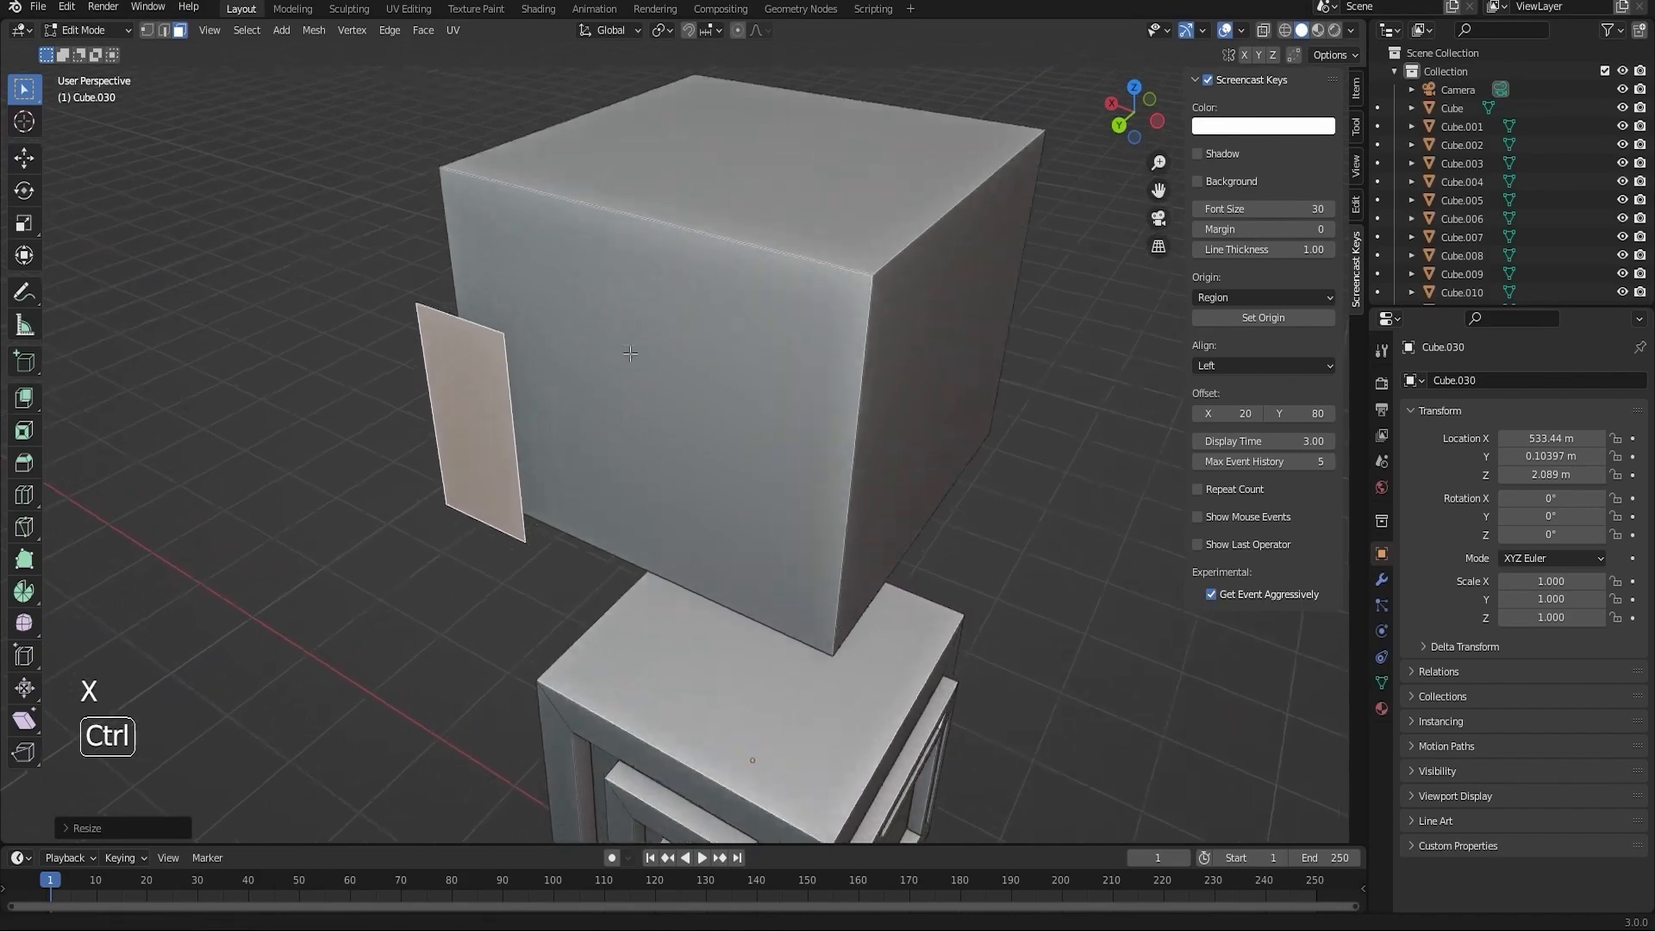
pyautogui.press('e')
pyautogui.press('Tab')
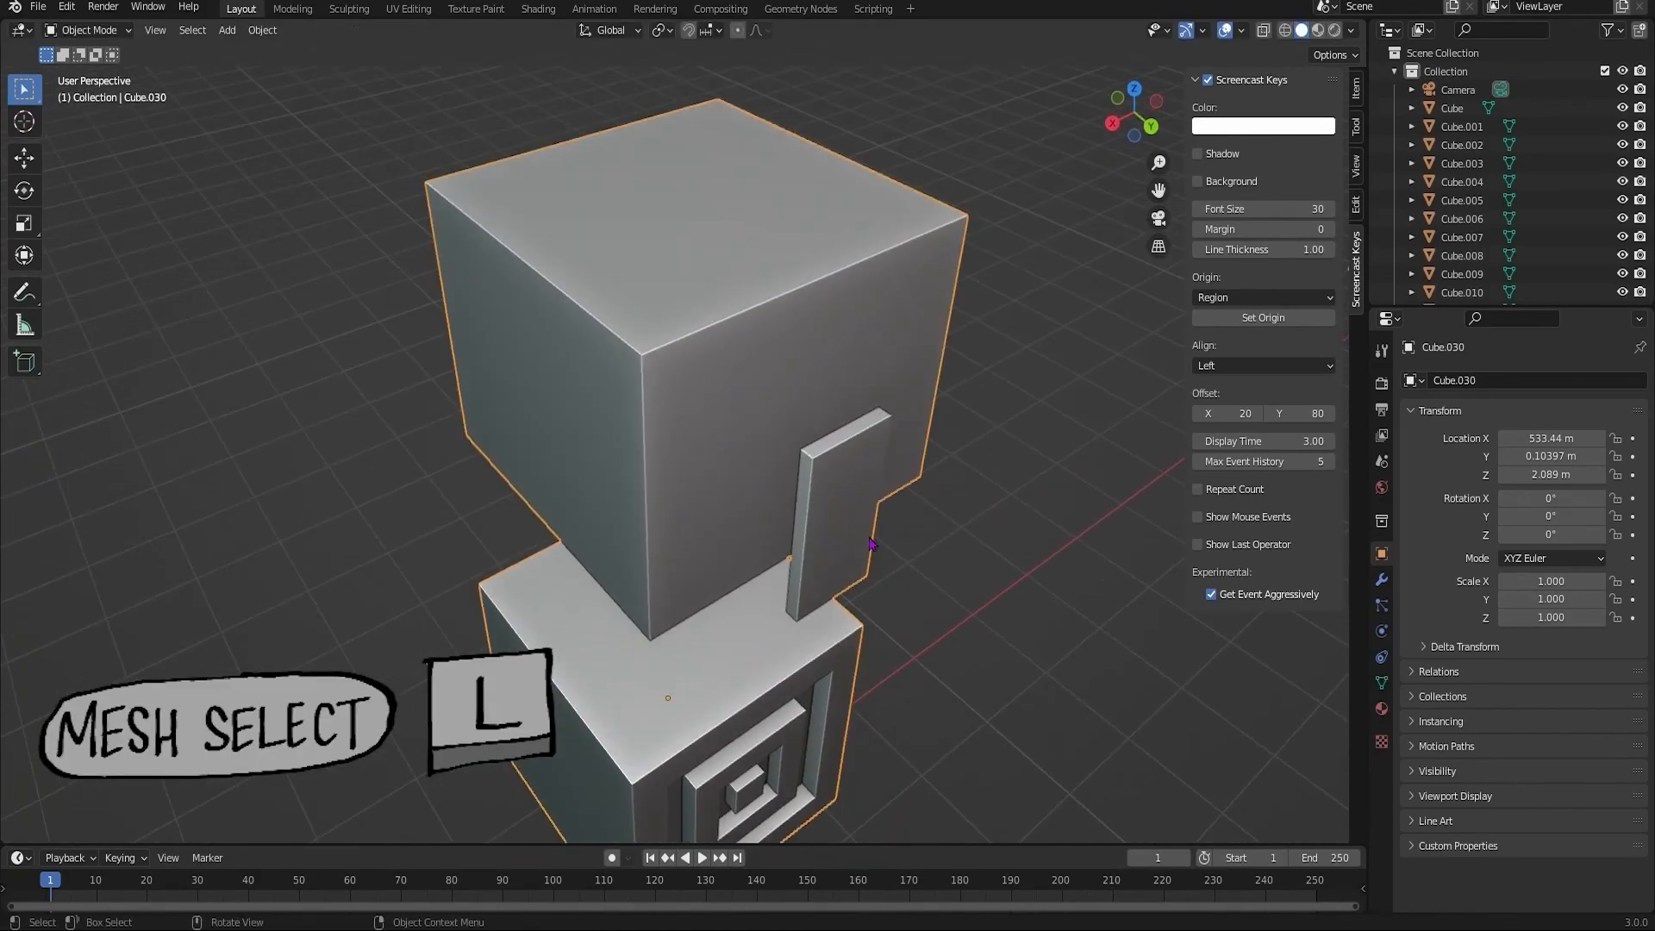
# - Select the separate linked pieces of the mesh one after another in Edit Mode
pyautogui.press('Tab')
pyautogui.press('l')
pyautogui.press('l')
pyautogui.press('l')
pyautogui.moveTo(737, 681); pyautogui.dragTo(776, 339, button='middle')
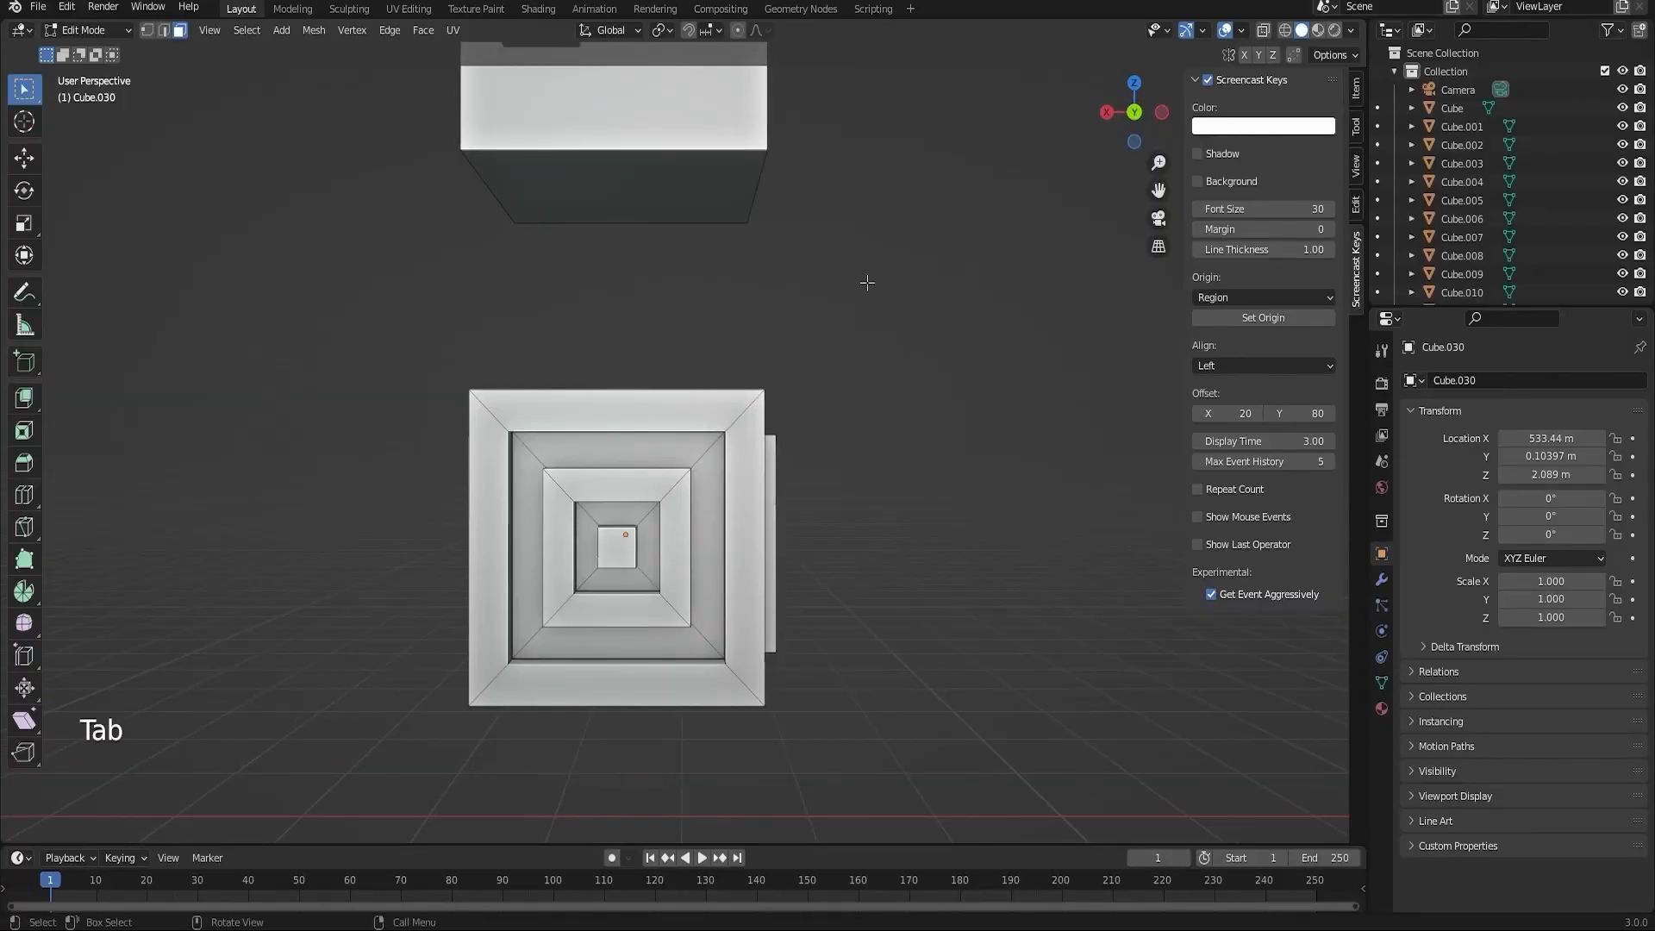
# - Create a linked duplicate of the object and place it beside the original
pyautogui.press('Tab')
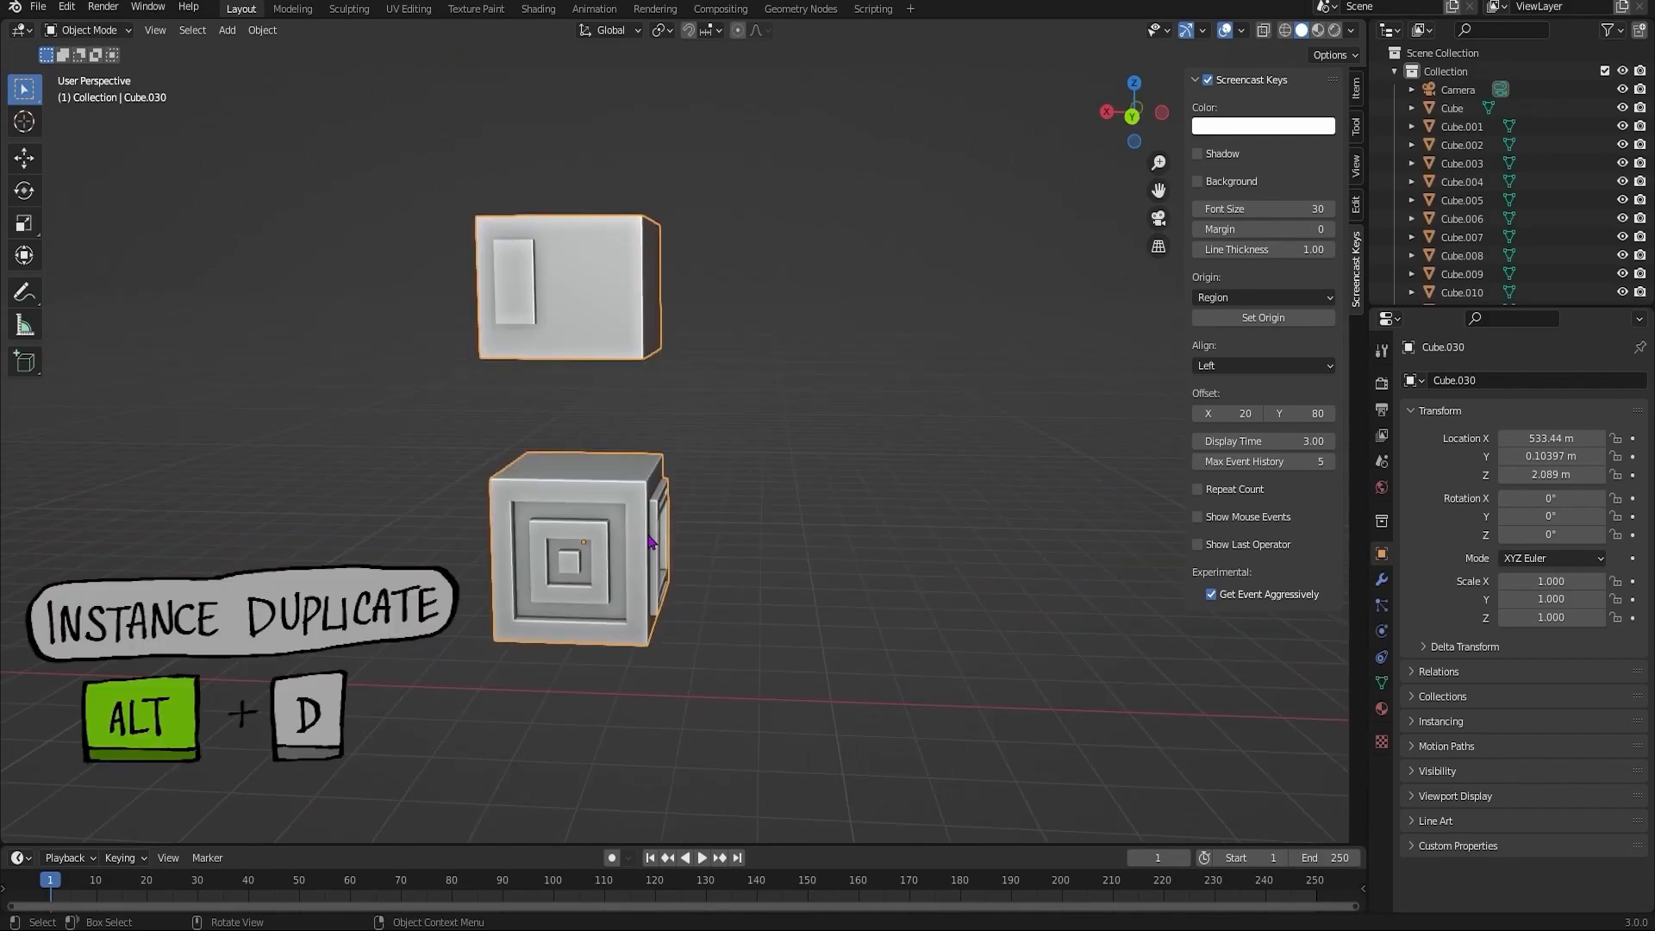
pyautogui.hotkey('alt', 'd')
pyautogui.click(935, 415)
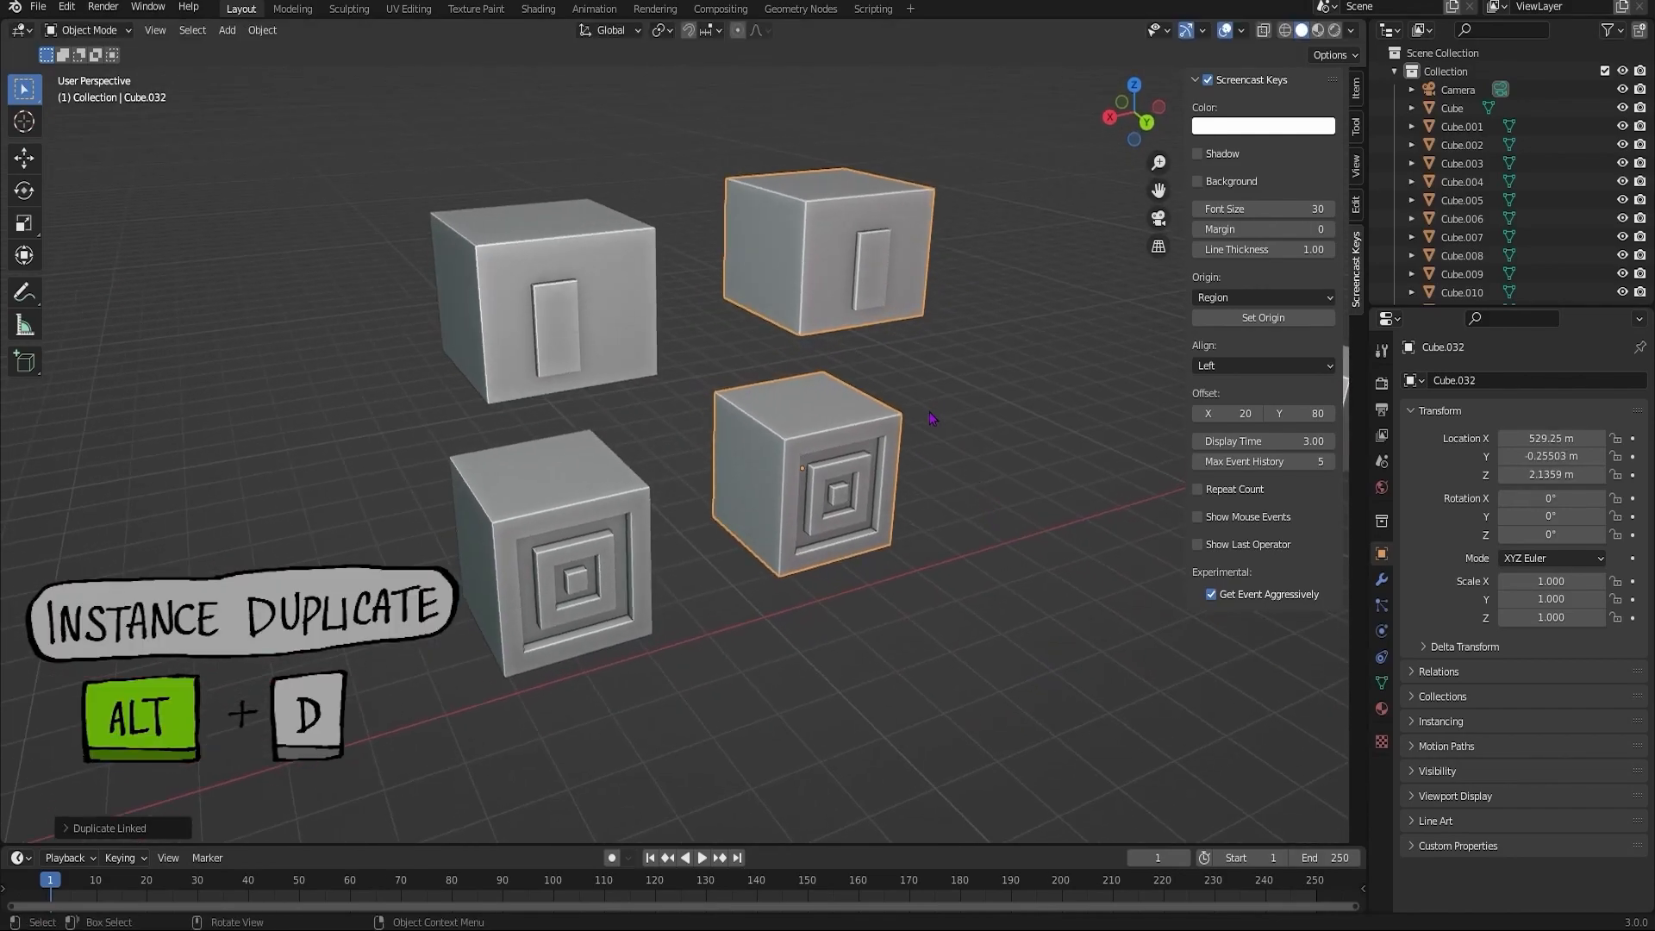
# - Edit the linked mesh by shifting and widening the panel sideways past the block and pulling out the central post
pyautogui.press('Tab')
pyautogui.press('g')
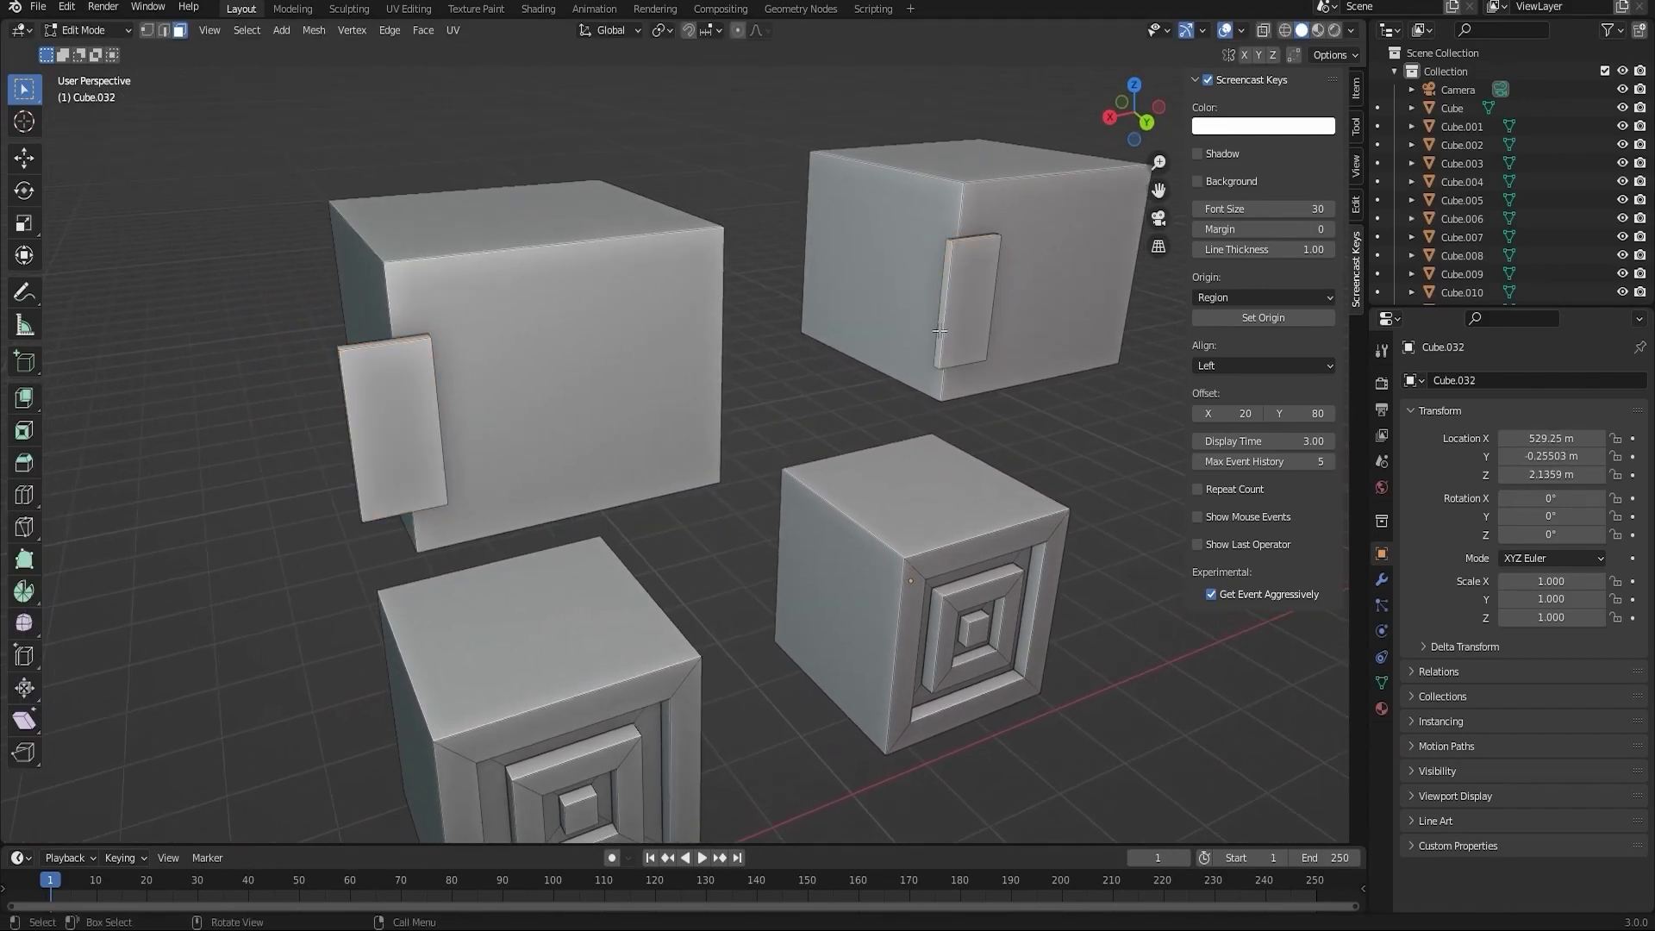
pyautogui.press('g')
pyautogui.click(983, 657)
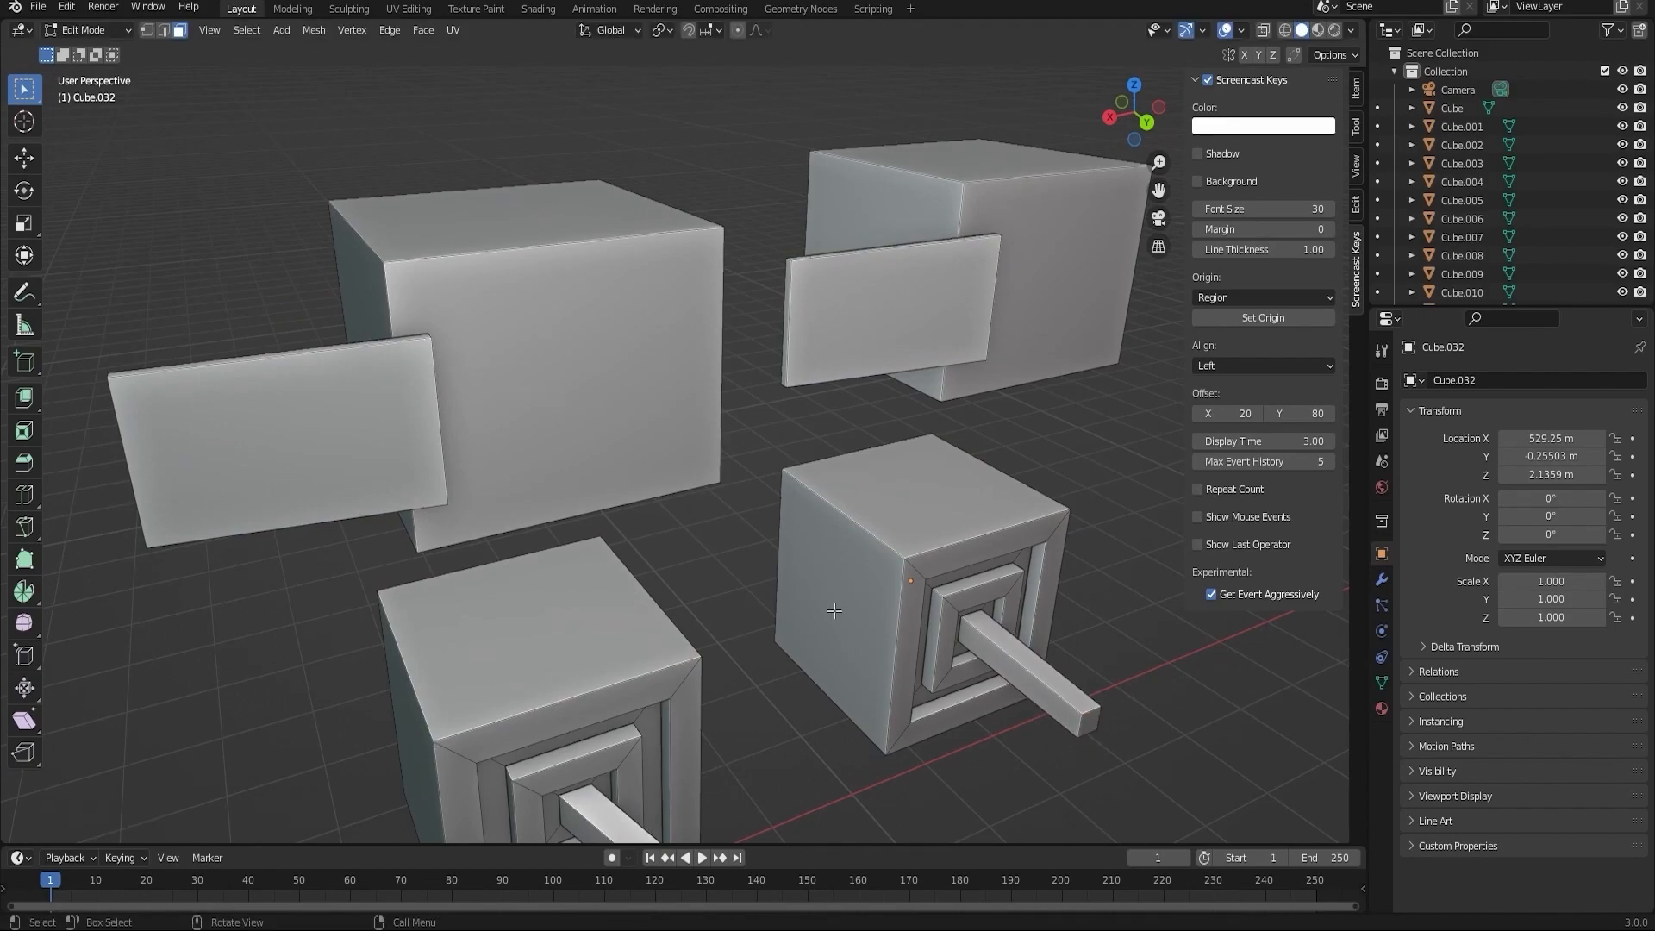
# - Try moving another face of the lower cube in the linked duplicate, and undo the move
pyautogui.click(920, 496)
pyautogui.press('g')
pyautogui.click(853, 518)
pyautogui.hotkey('ctrl', 'z')
pyautogui.hotkey('ctrl', 'z')
pyautogui.moveTo(853, 517); pyautogui.dragTo(702, 407, button='middle')
pyautogui.click(829, 528)
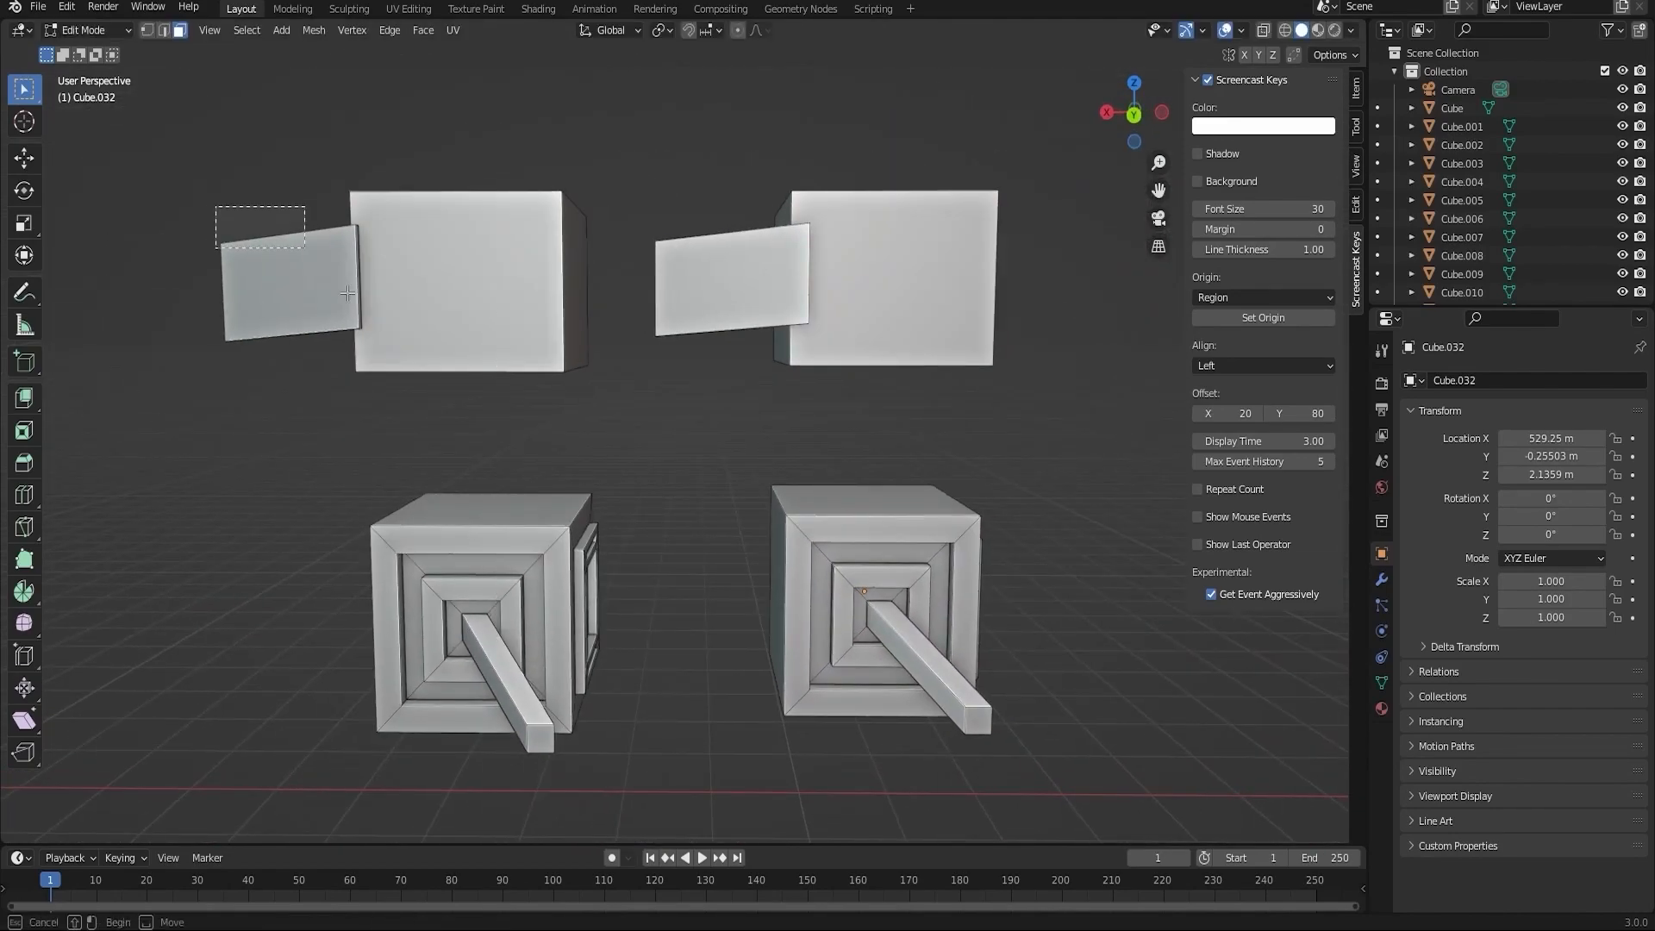
# - Undo the recent edits to the linked mesh and return to Object Mode
pyautogui.hotkey('ctrl', 'z')
pyautogui.hotkey('ctrl', 'z')
pyautogui.hotkey('ctrl', 'z')
pyautogui.hotkey('ctrl', 'z')
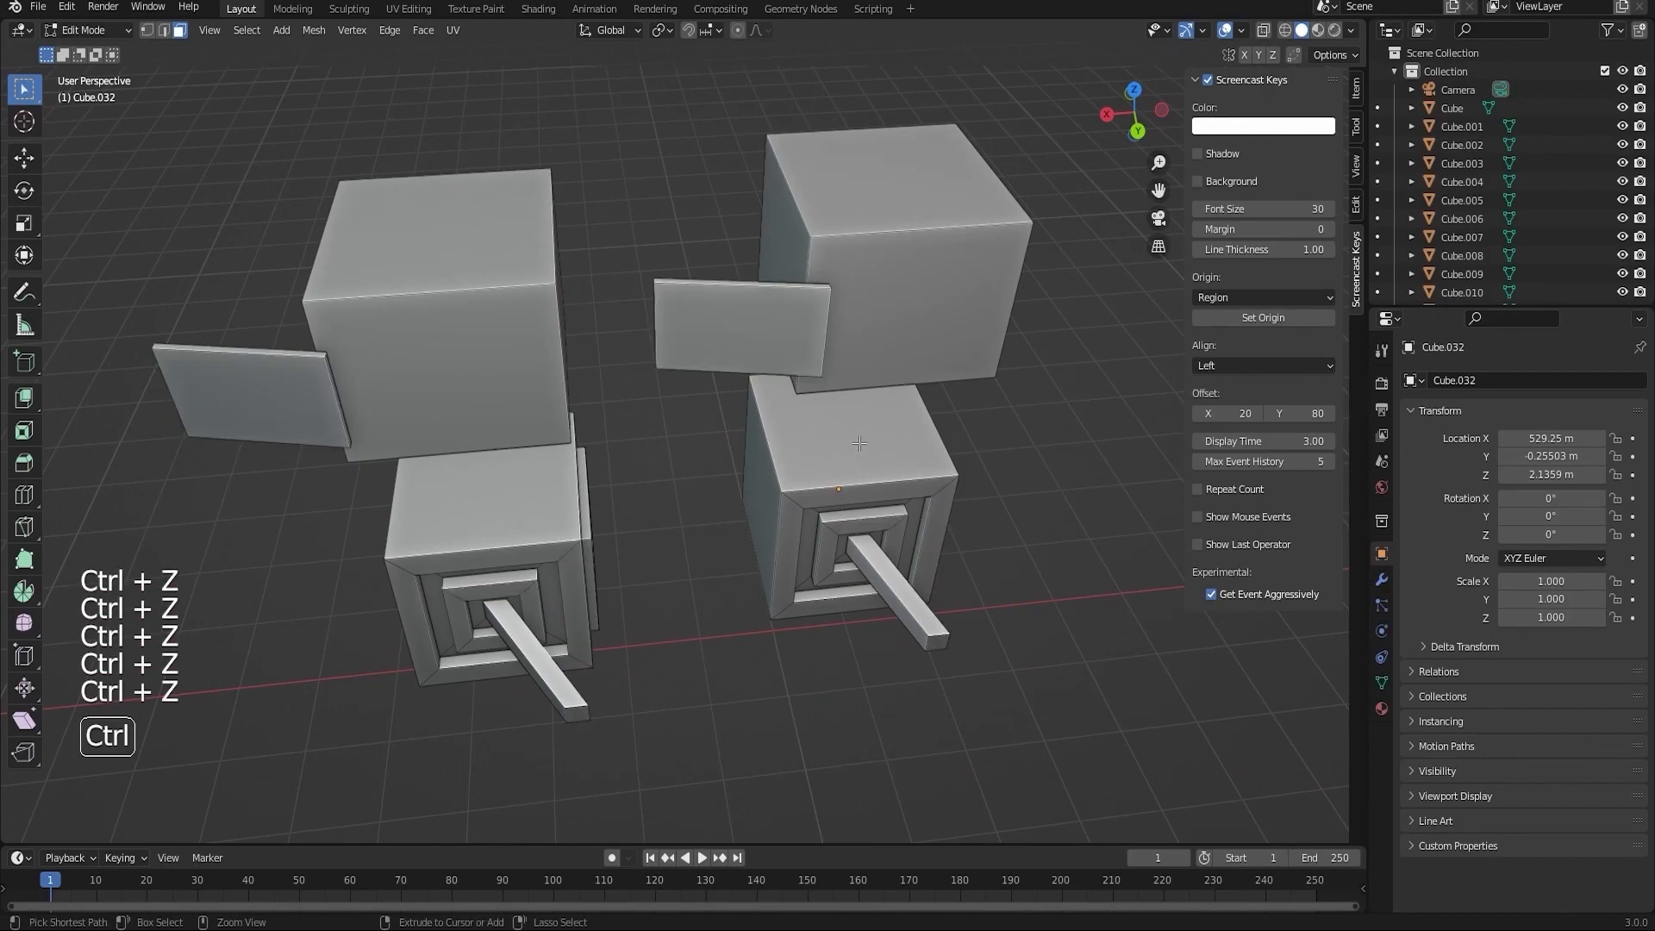
pyautogui.press('Tab')
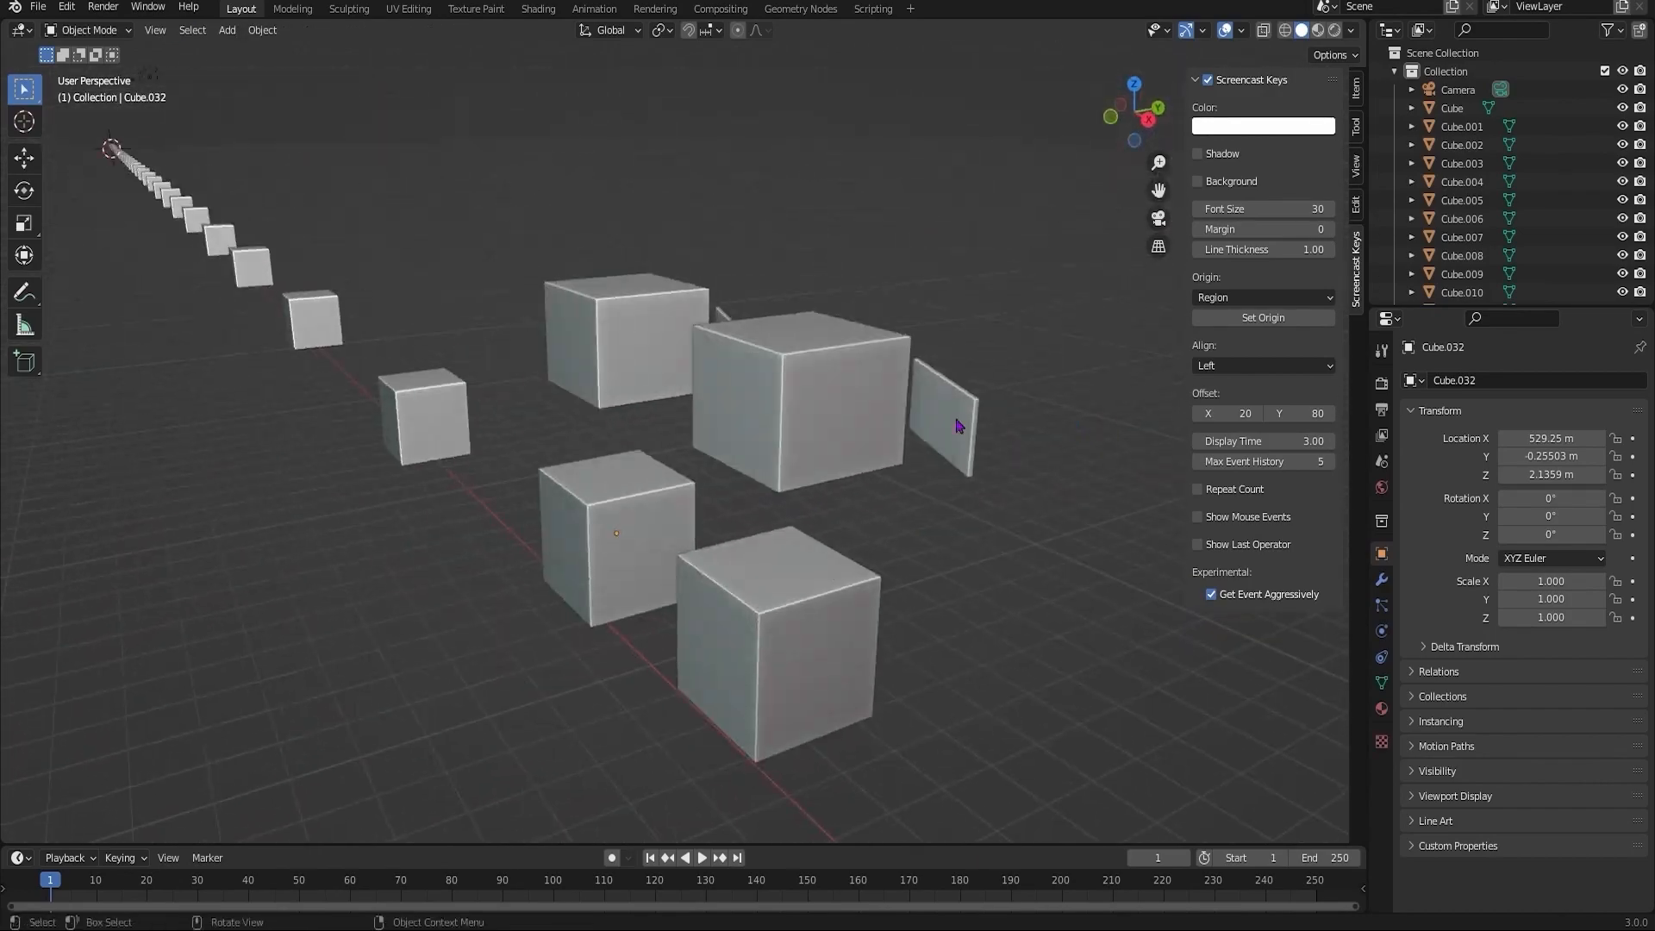
pyautogui.moveTo(960, 426)
pyautogui.mouseDown(button='middle')
pyautogui.moveTo(983, 380)
pyautogui.moveTo(960, 440)
pyautogui.moveTo(1045, 439)
pyautogui.moveTo(949, 422)
pyautogui.mouseUp(button='middle')
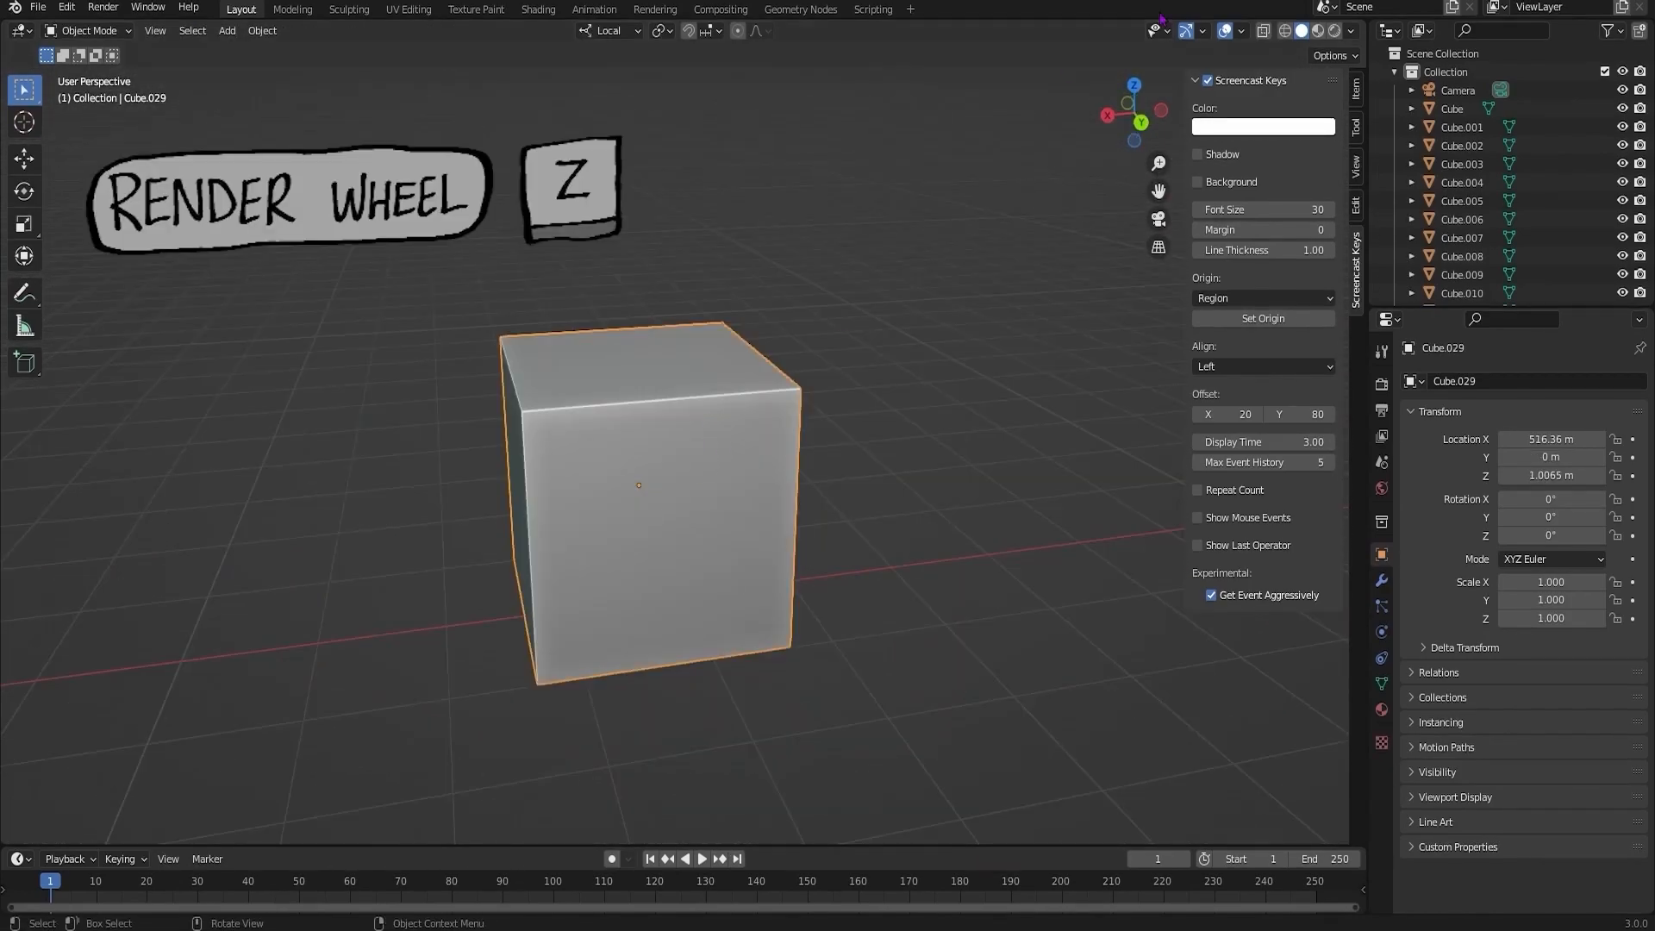
# - Switch the viewport to Rendered shading and place the 3D cursor in the space beside the cube
pyautogui.press('z')
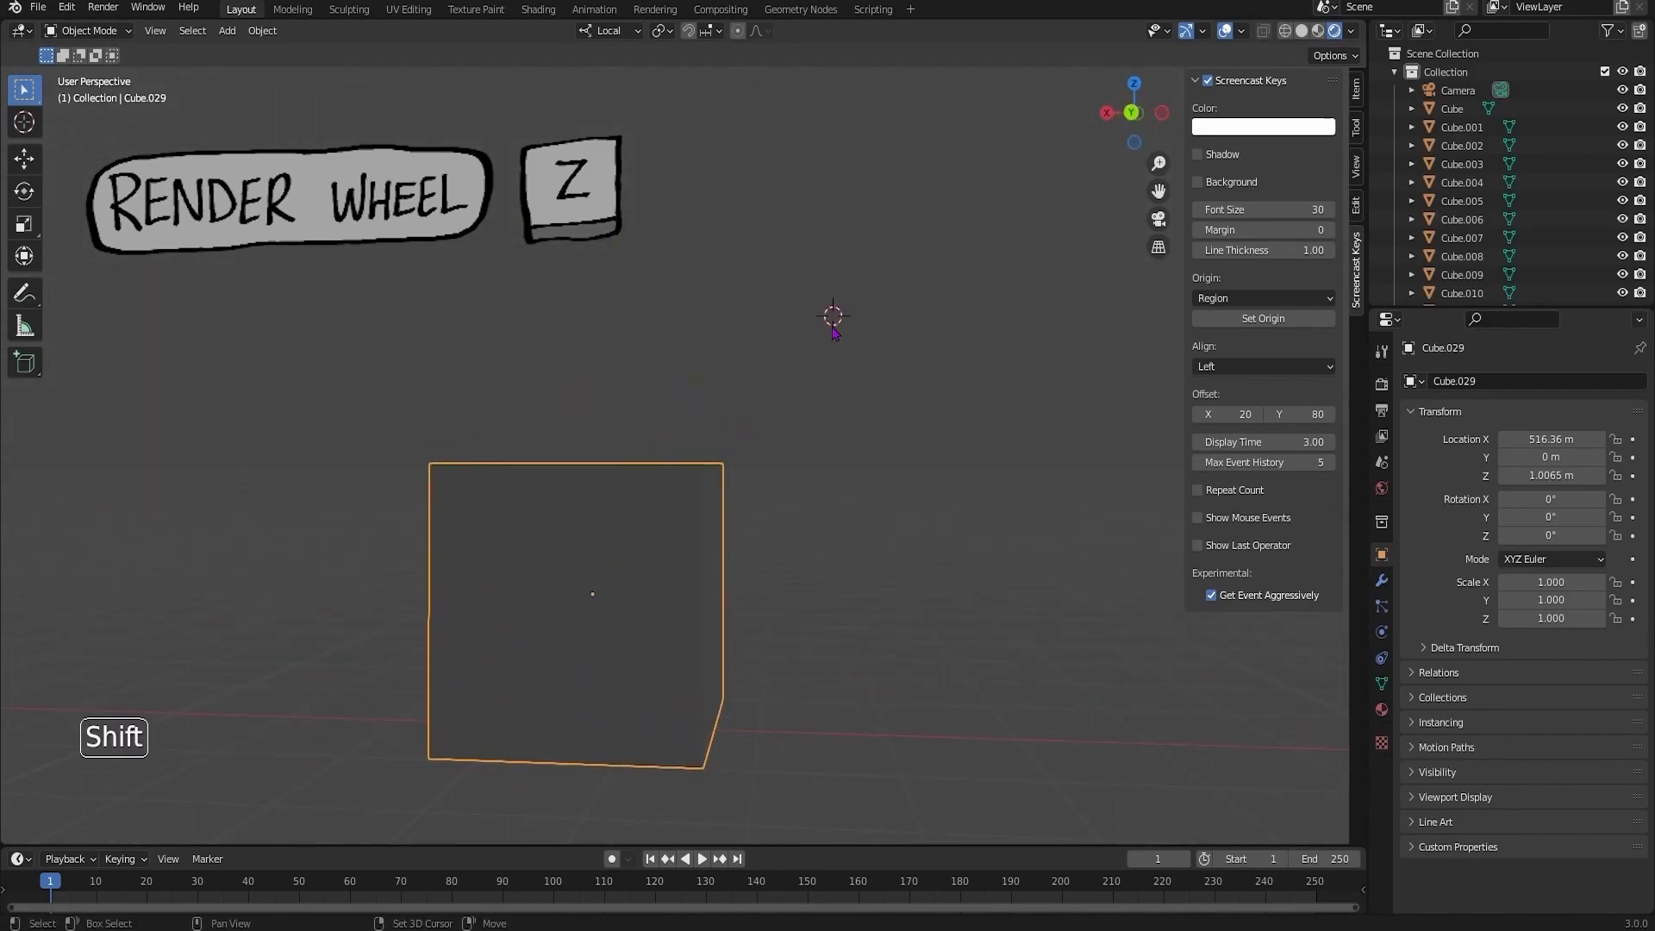
pyautogui.keyDown('shift'); pyautogui.rightClick(312, 634); pyautogui.keyUp('shift')
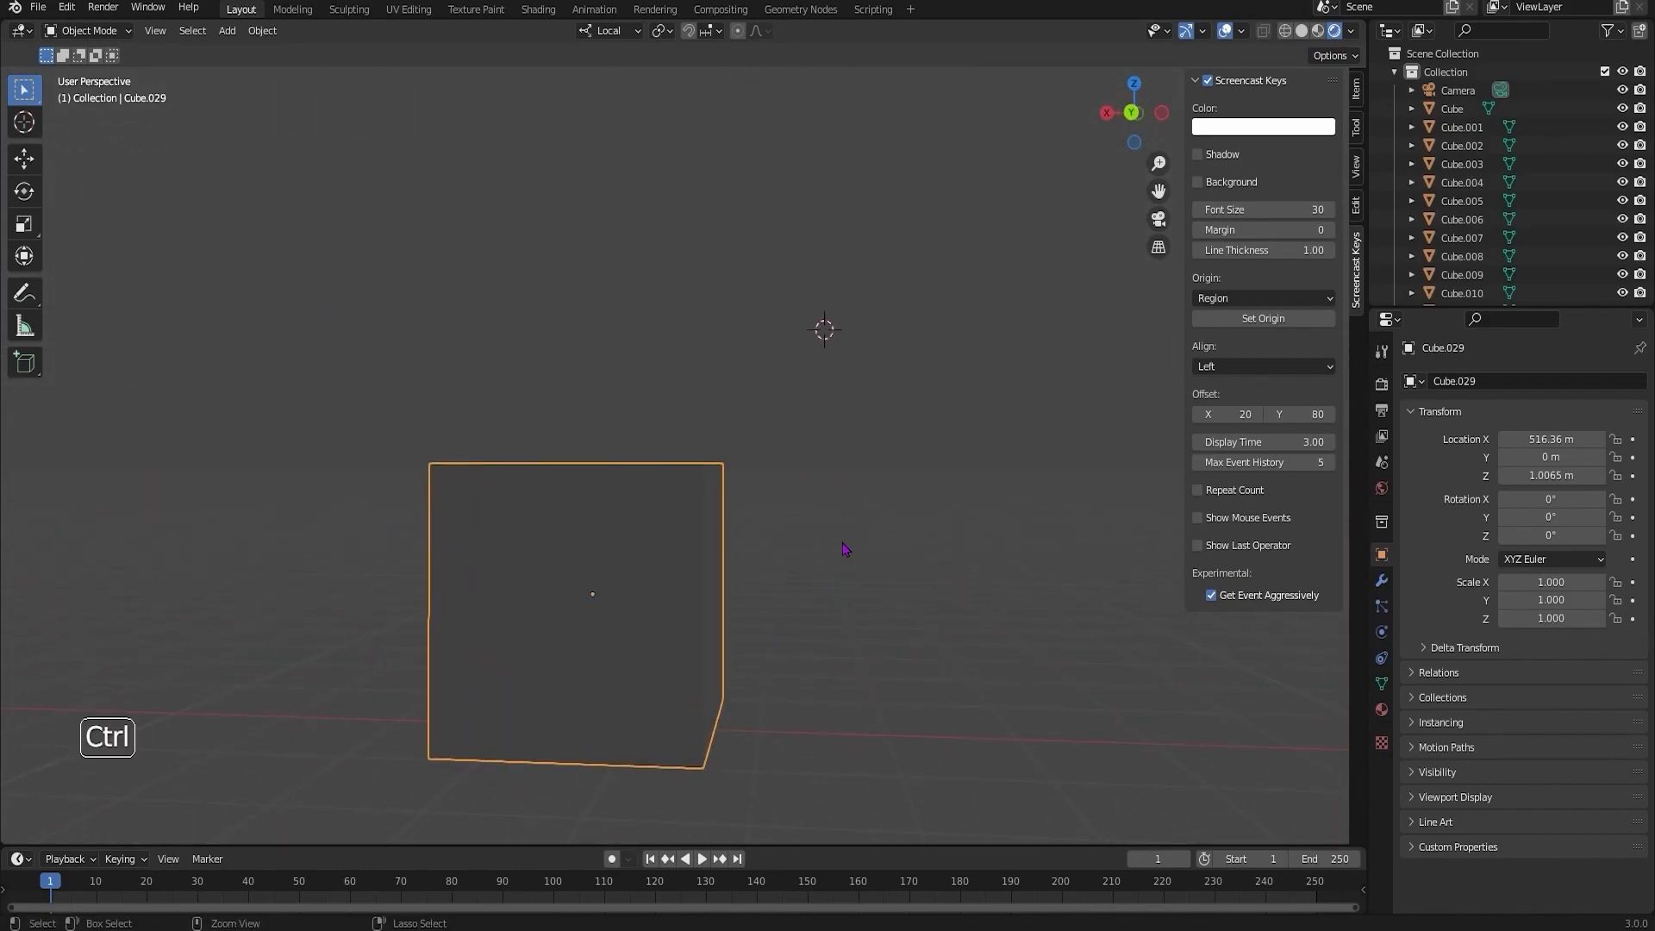
pyautogui.press('KP_Decimal')
pyautogui.scroll(-3, 794, 701)
pyautogui.moveTo(793, 702); pyautogui.dragTo(601, 746, button='middle')
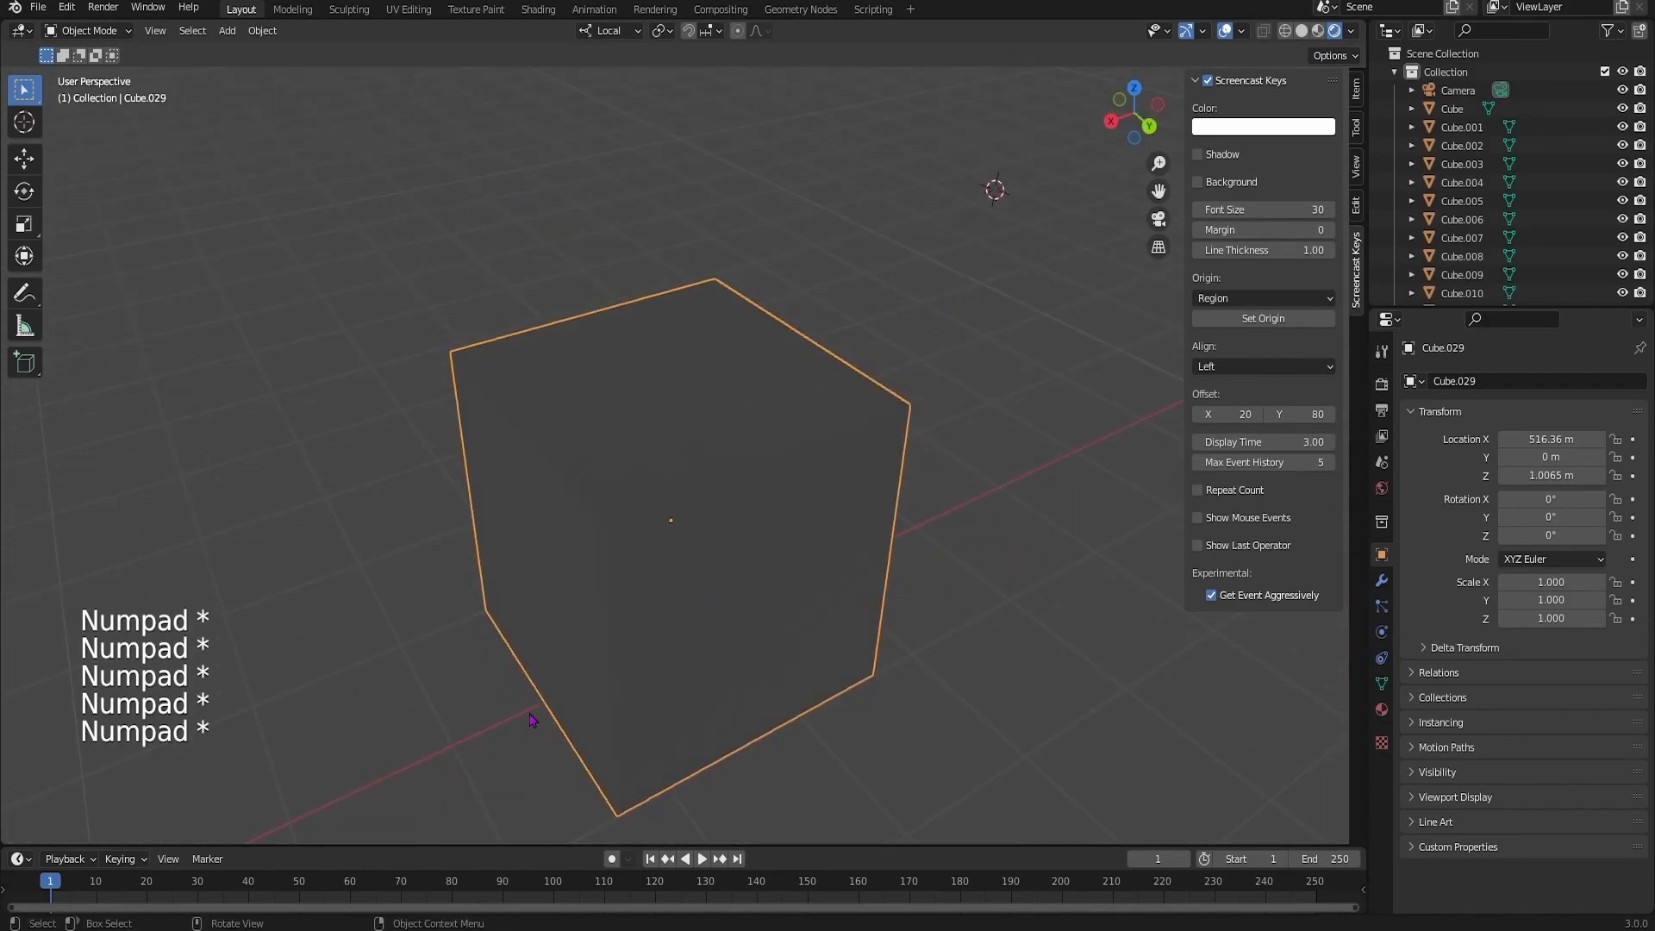
# - Isolate the selected cube in local view and display it as a wireframe
pyautogui.press('KP_Add')
pyautogui.press('KP_Add')
pyautogui.press('Tab')
pyautogui.press('Tab')
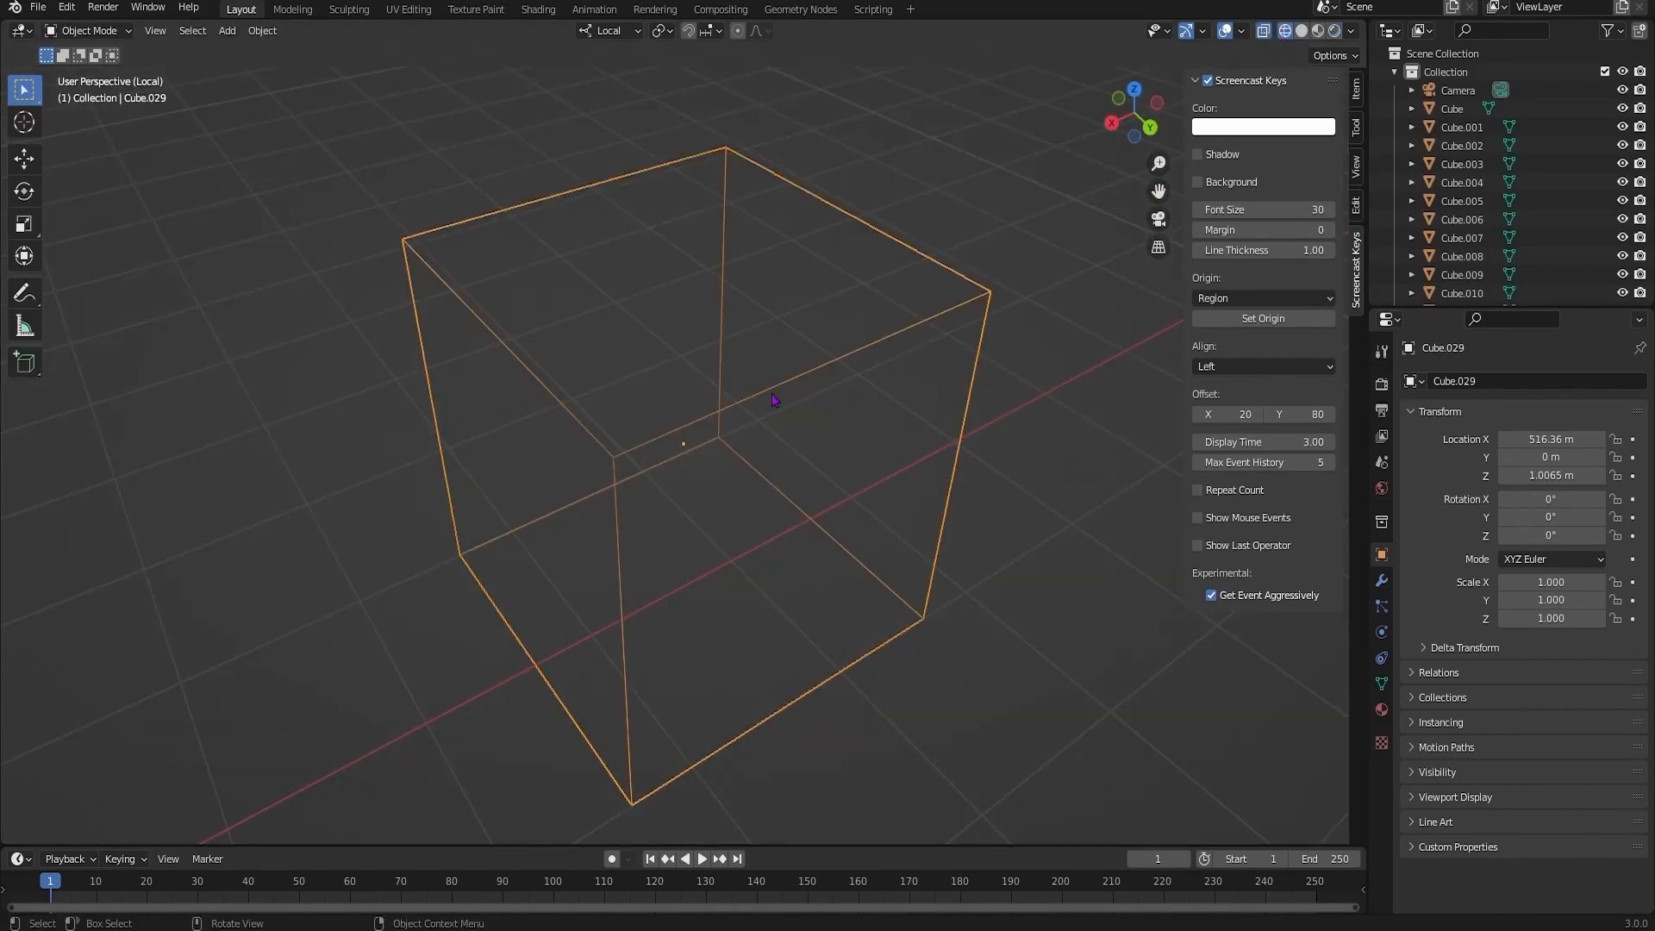
# - Add vertical loop cuts close to the corners of the cube and switch to face selection
pyautogui.hotkey('ctrl', 'r')
pyautogui.click(705, 429)
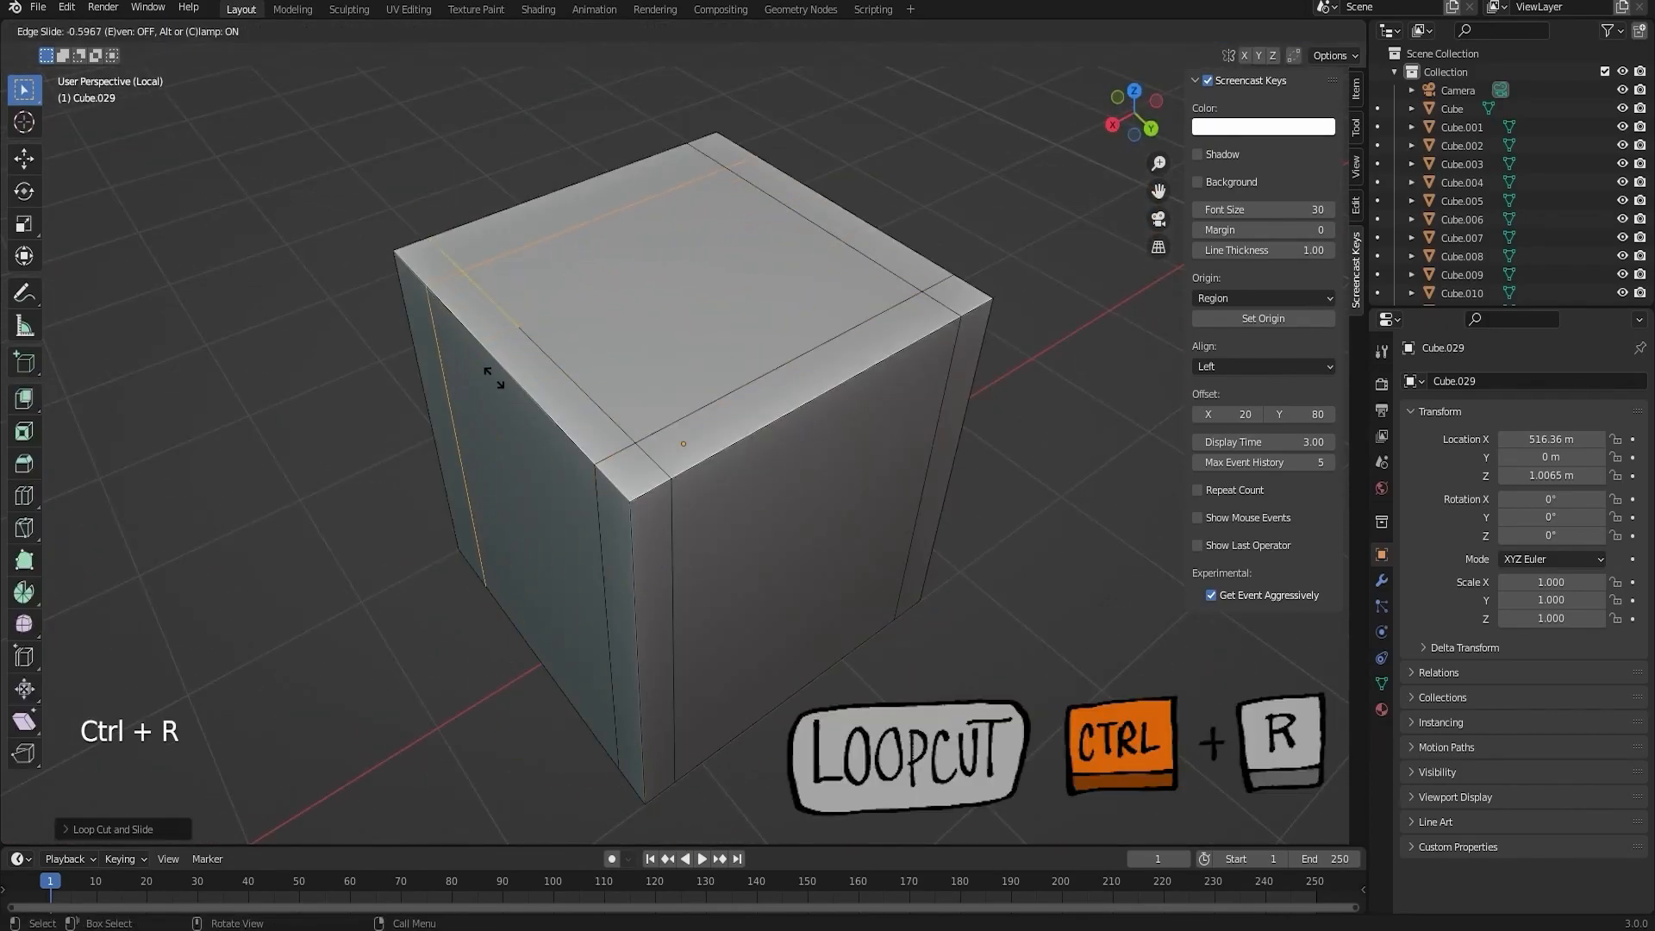
pyautogui.press('3')
# - Select the four small corner faces on top of the cube and extrude them upward into posts
pyautogui.click(846, 477)
pyautogui.click(653, 485)
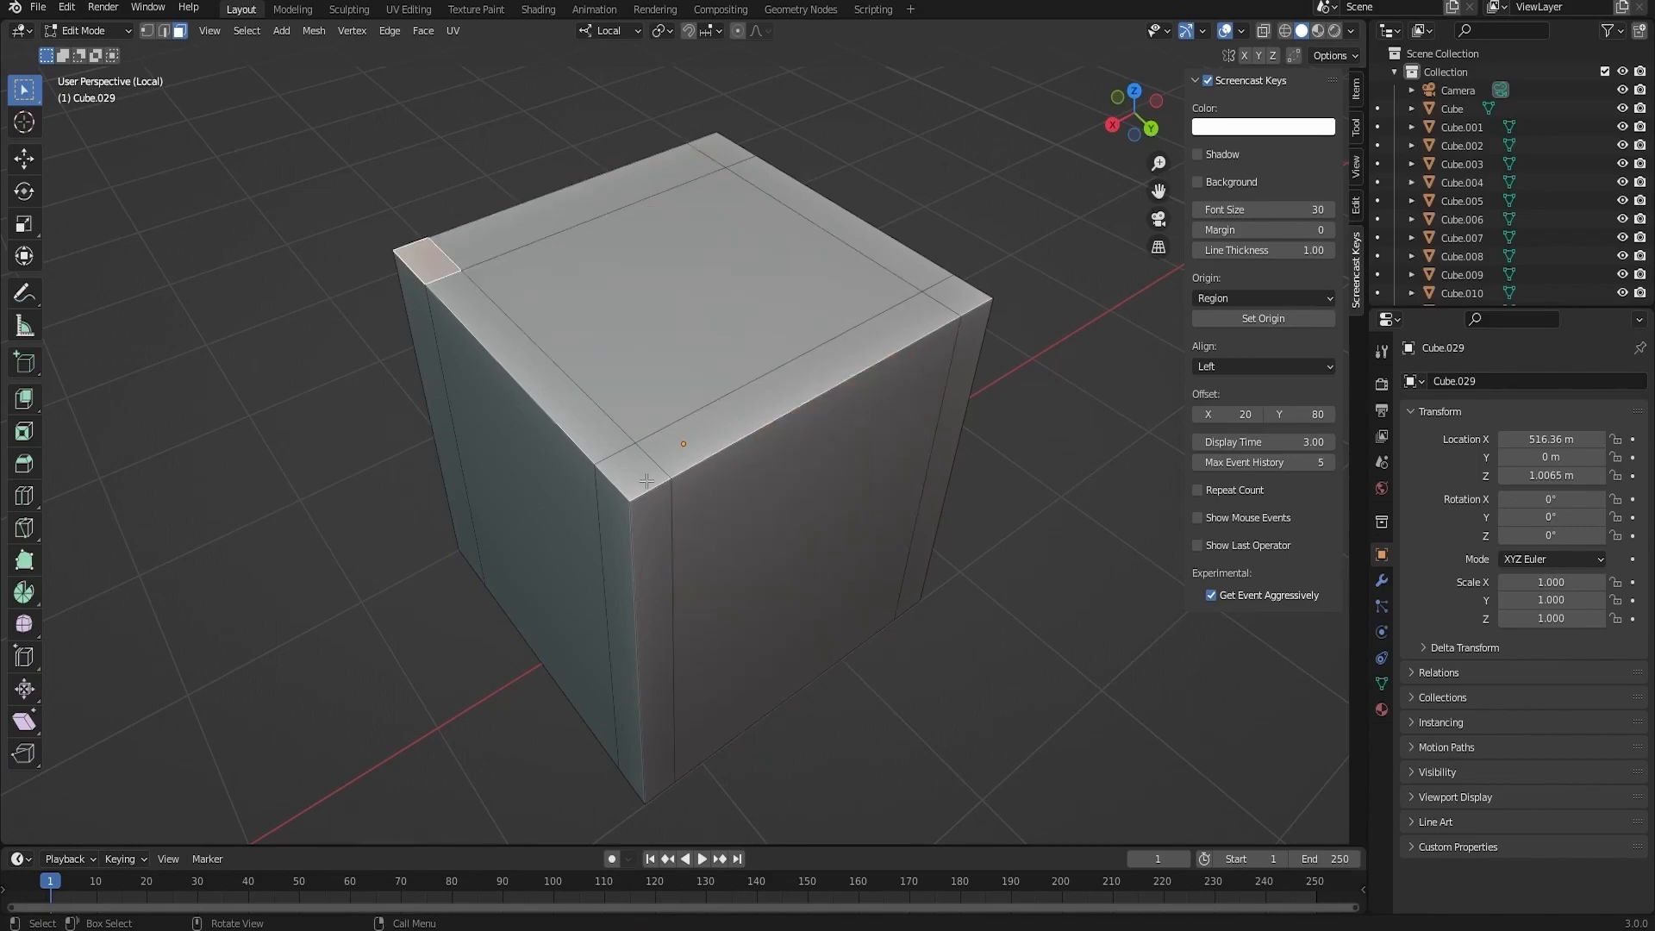
pyautogui.press('o')
pyautogui.press('o')
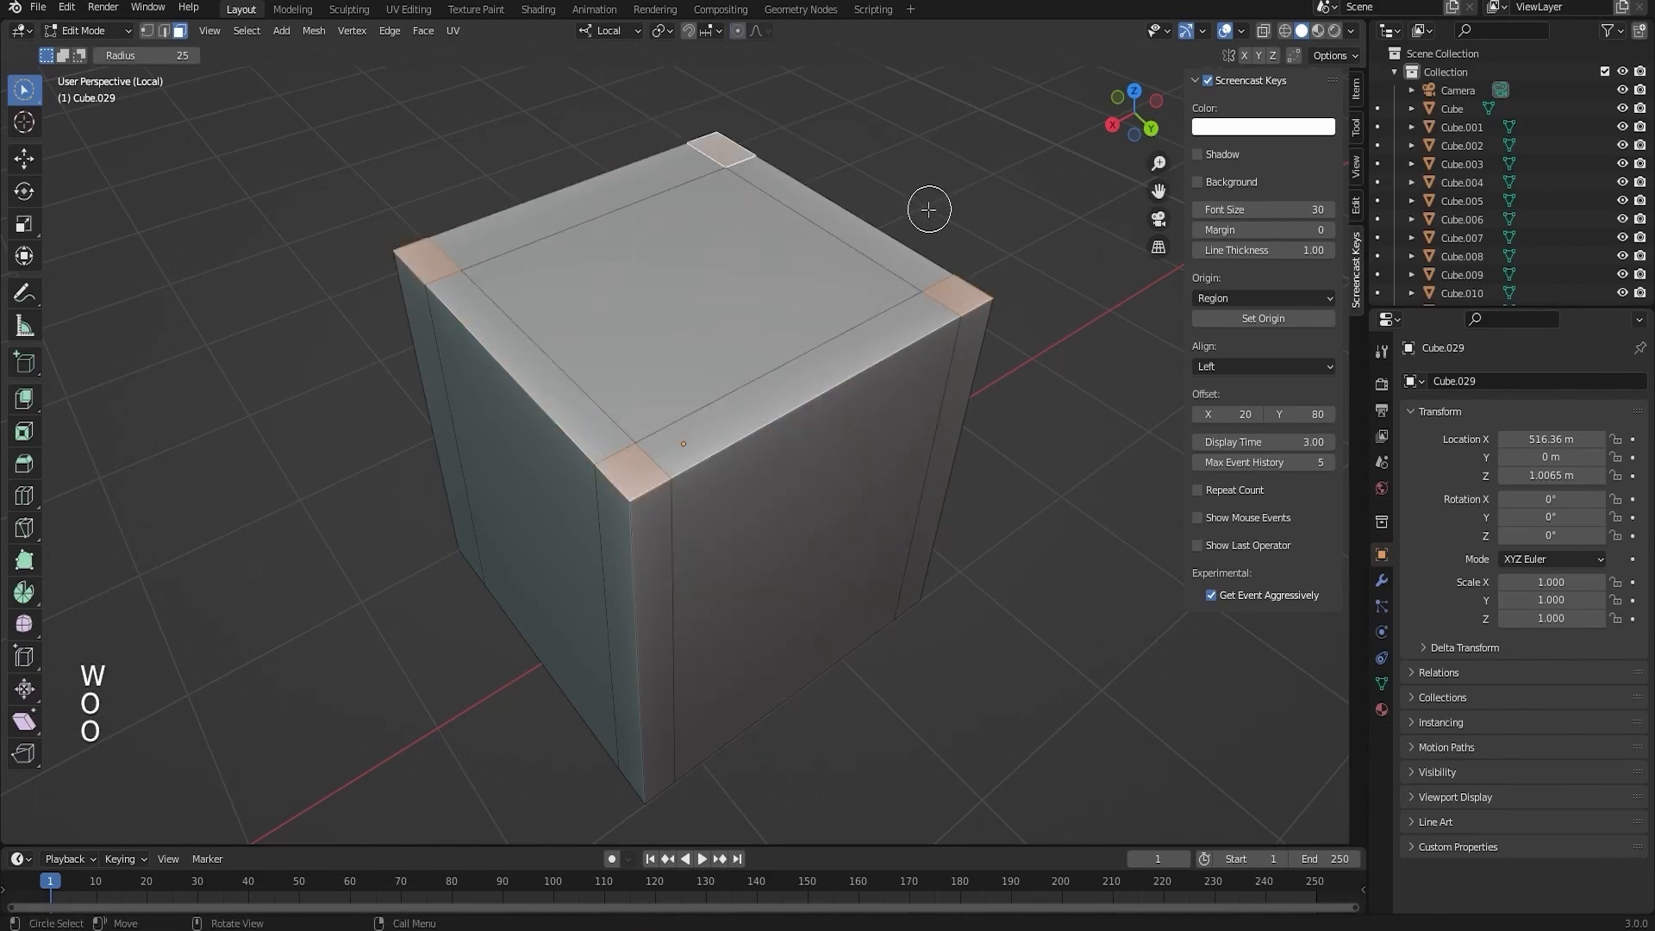
pyautogui.press('e')
pyautogui.click(894, 173)
# - Select the large central face on top of the cube and extrude it down into the body
pyautogui.hotkey('shift', 'space')
pyautogui.click(103, 163)
pyautogui.moveTo(24, 89)
pyautogui.mouseDown()
pyautogui.moveTo(103, 207)
pyautogui.moveTo(103, 96)
pyautogui.mouseUp()
pyautogui.click(690, 250)
pyautogui.press('e')
pyautogui.click(1141, 528)
pyautogui.click(1141, 529)
# - Add two horizontal loop cuts around the cube and slide them down toward its base
pyautogui.moveTo(1018, 449)
pyautogui.mouseDown(button='middle')
pyautogui.moveTo(986, 415)
pyautogui.moveTo(608, 598)
pyautogui.mouseUp(button='middle')
pyautogui.hotkey('ctrl', 'r')
pyautogui.scroll(13, 635, 565)
pyautogui.scroll(-12, 636, 564)
pyautogui.click(644, 628)
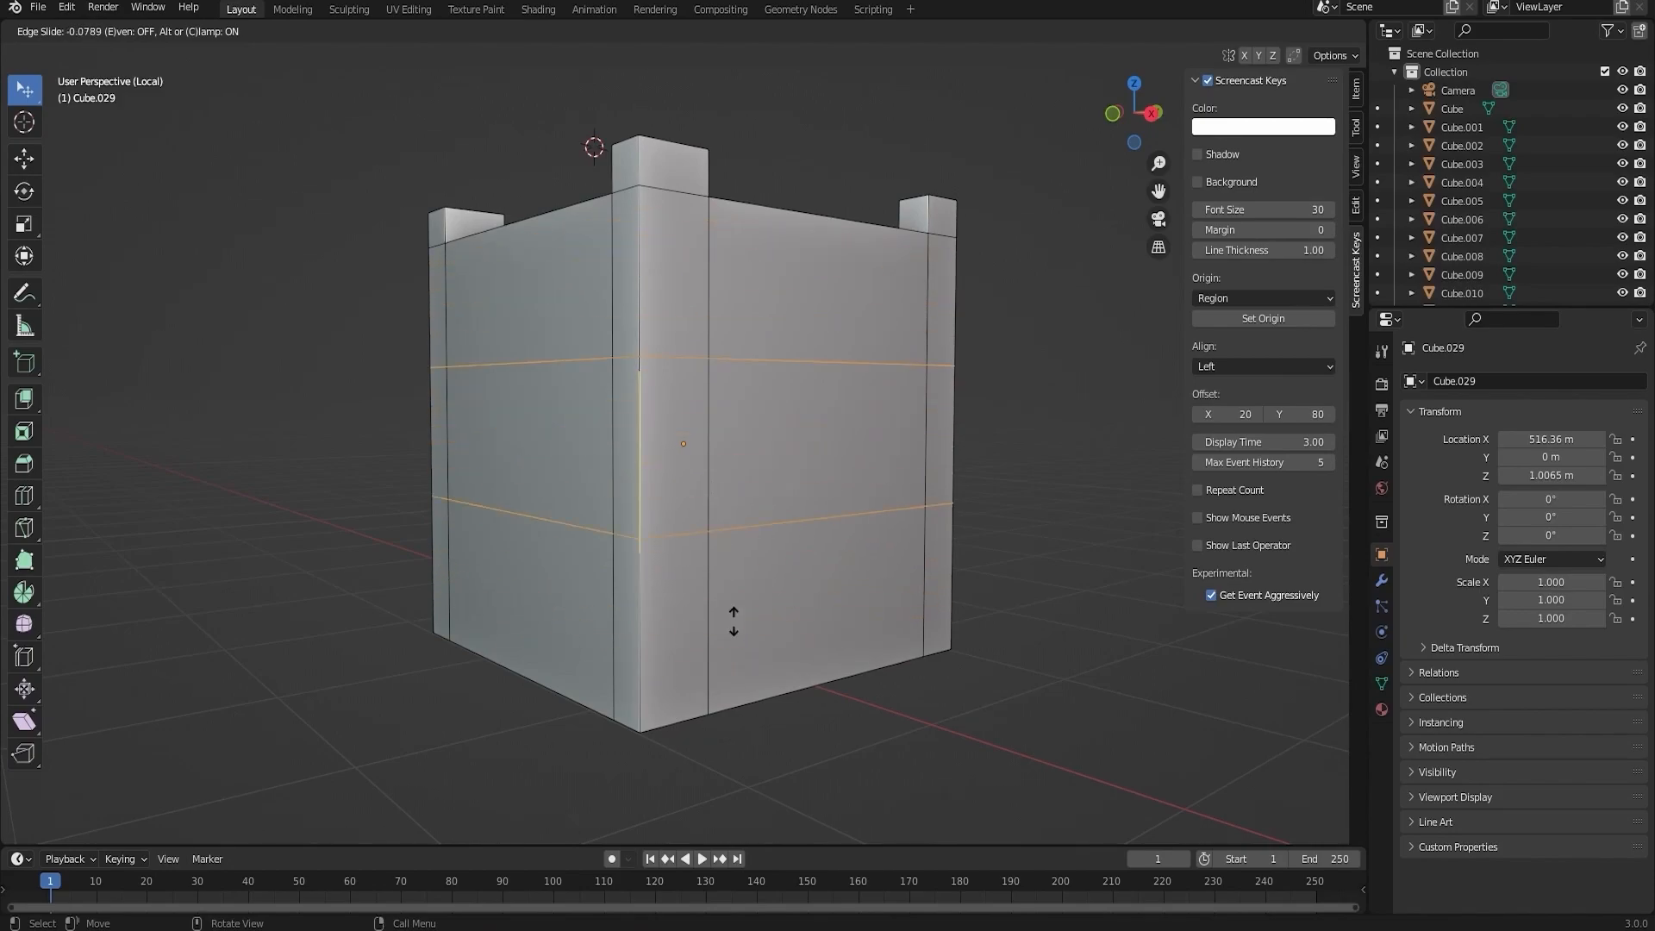
pyautogui.click(635, 580)
# - Select the whole band of faces between the two horizontal loop cuts
pyautogui.press('2')
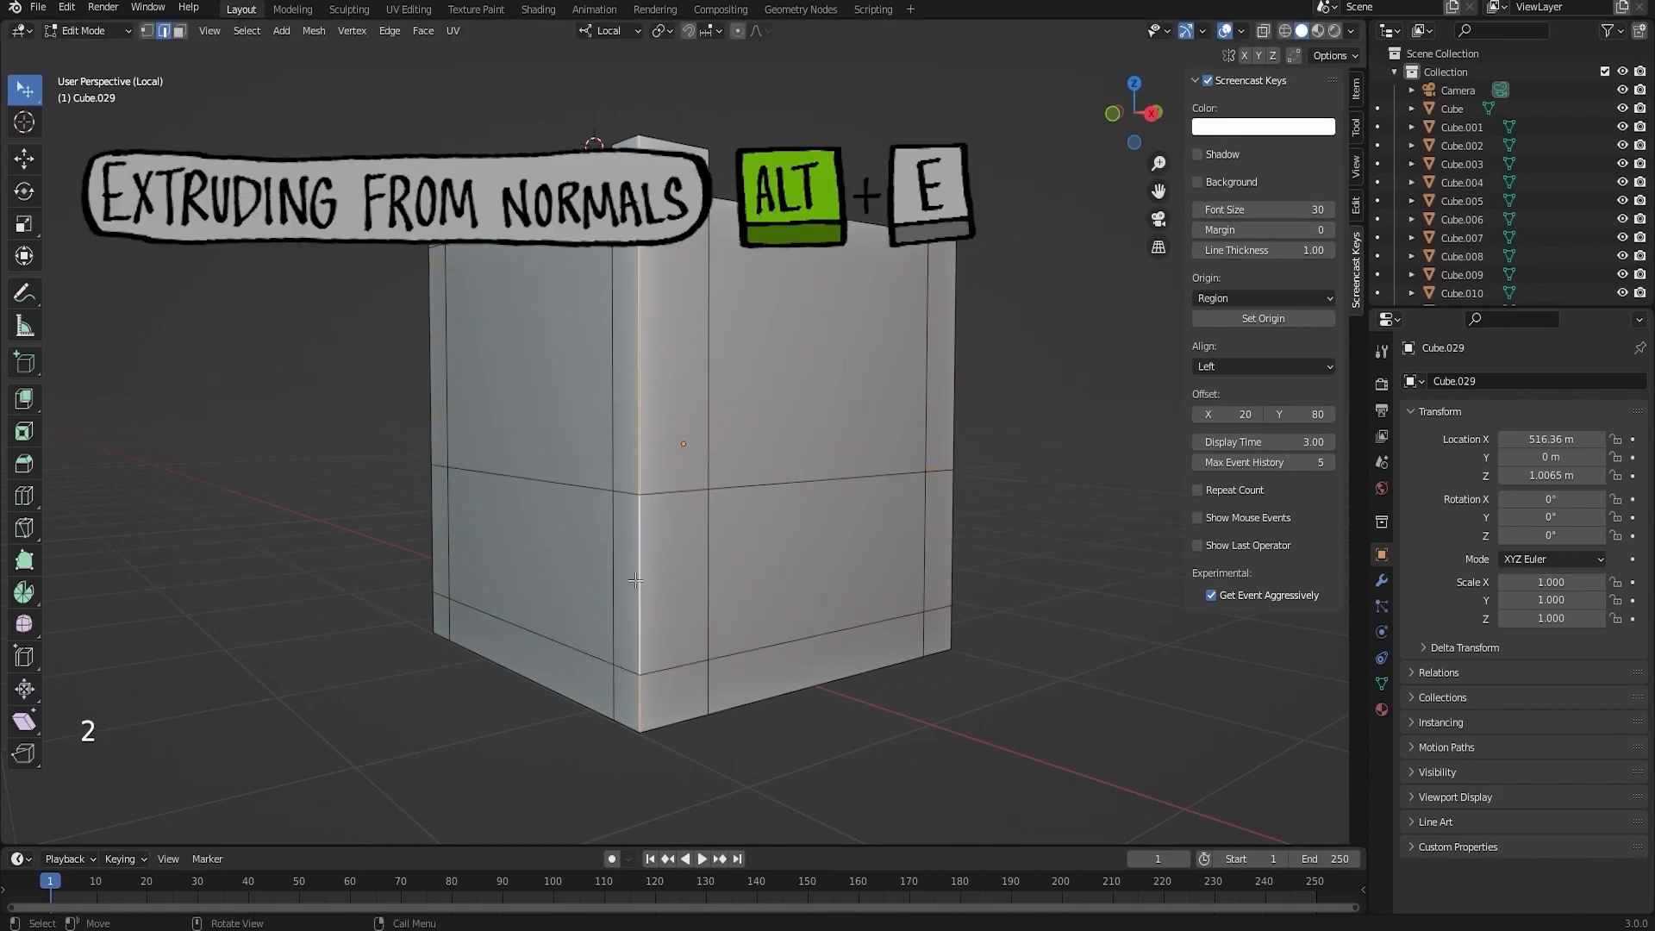
pyautogui.keyDown('alt'); pyautogui.click(638, 577); pyautogui.keyUp('alt')
pyautogui.moveTo(639, 577); pyautogui.dragTo(741, 551, button='middle')
pyautogui.scroll(4, 776, 525)
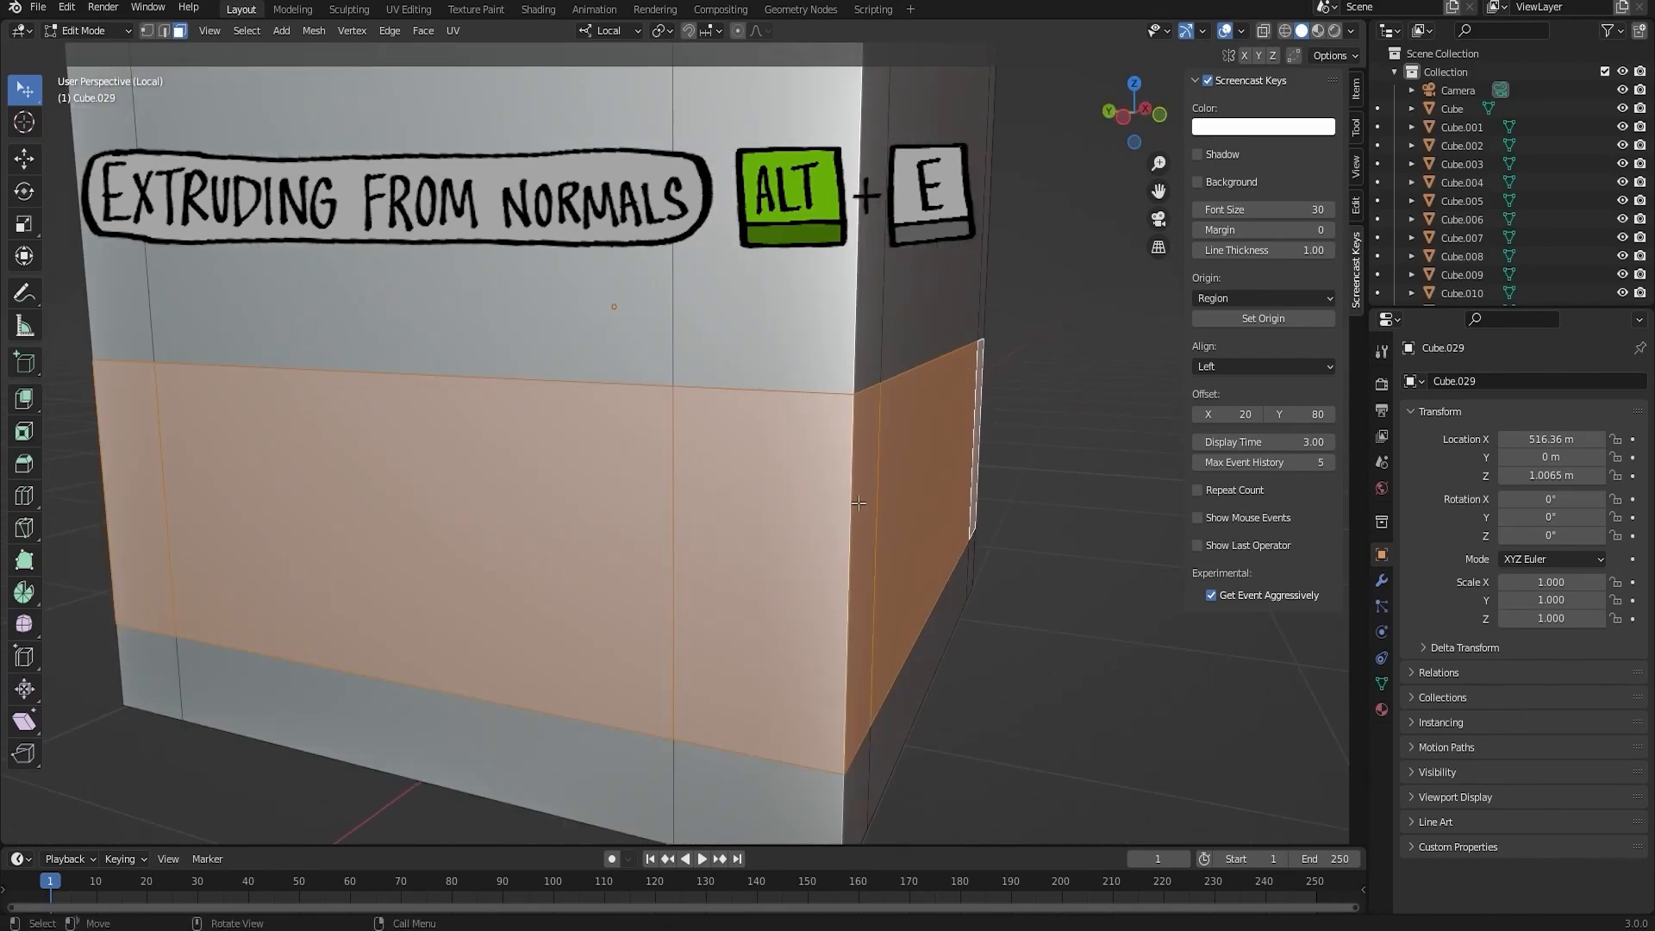
# - Try extruding the selected band inward along its normals, and undo it
pyautogui.rightClick(857, 498)
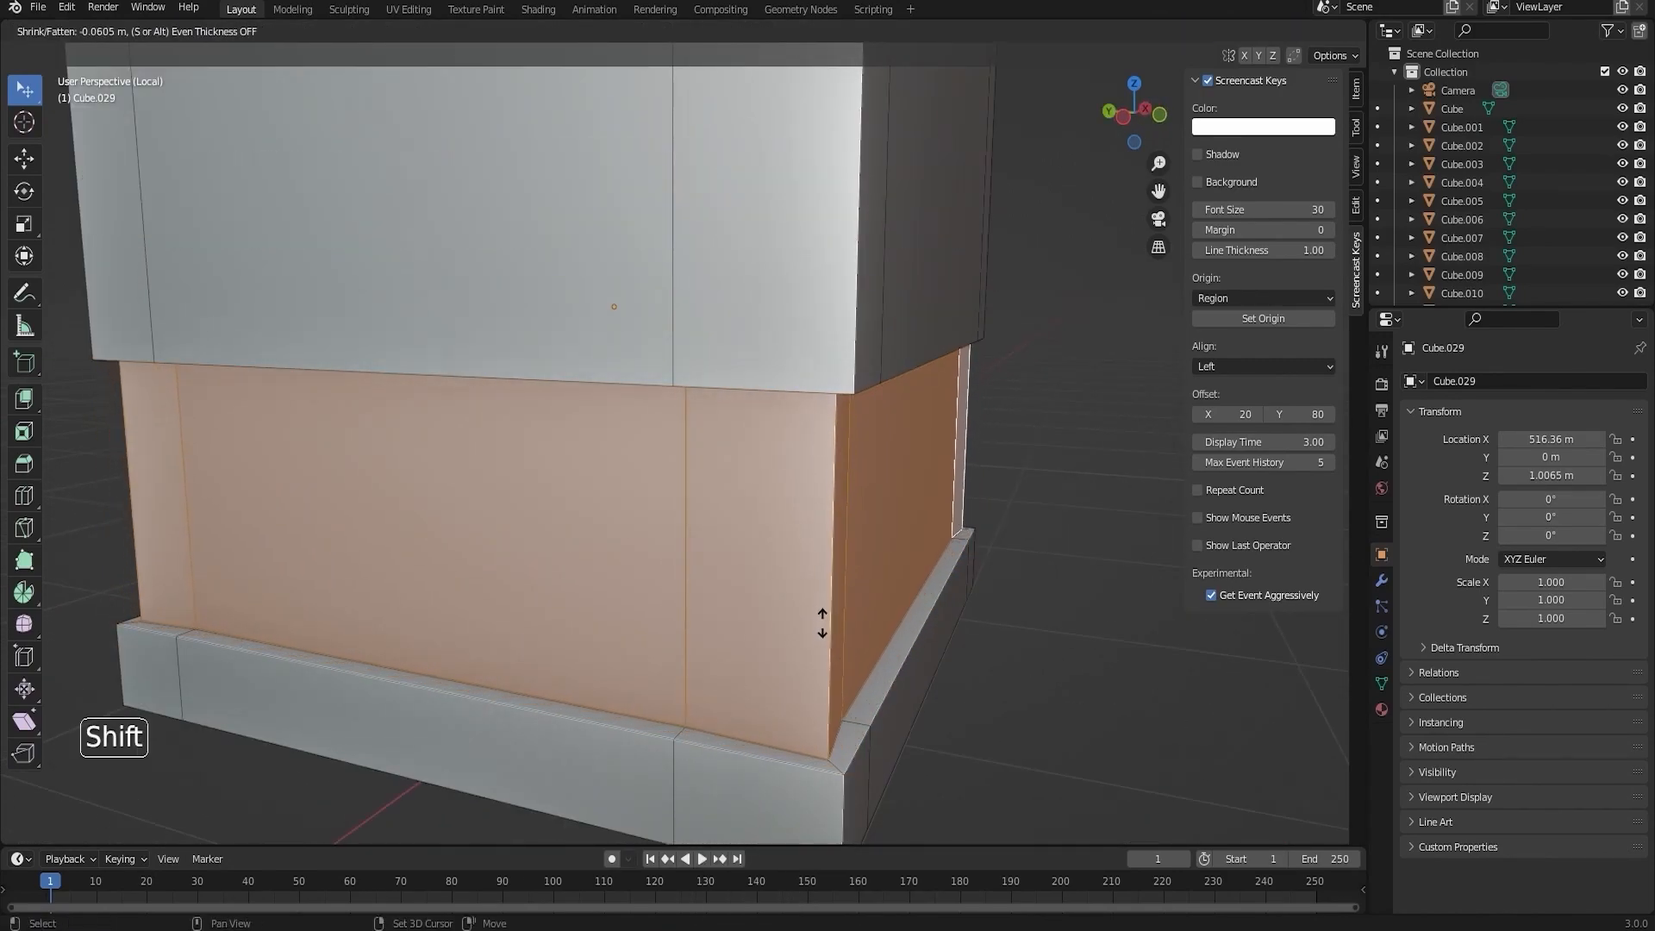
pyautogui.moveTo(814, 621); pyautogui.dragTo(1030, 530, button='middle')
pyautogui.hotkey('ctrl', 'z')
# - Extrude the band outward along its normals so it wraps around the box, and clear the selection
pyautogui.moveTo(849, 517); pyautogui.dragTo(952, 502, button='middle')
pyautogui.rightClick(952, 502)
pyautogui.click(989, 497)
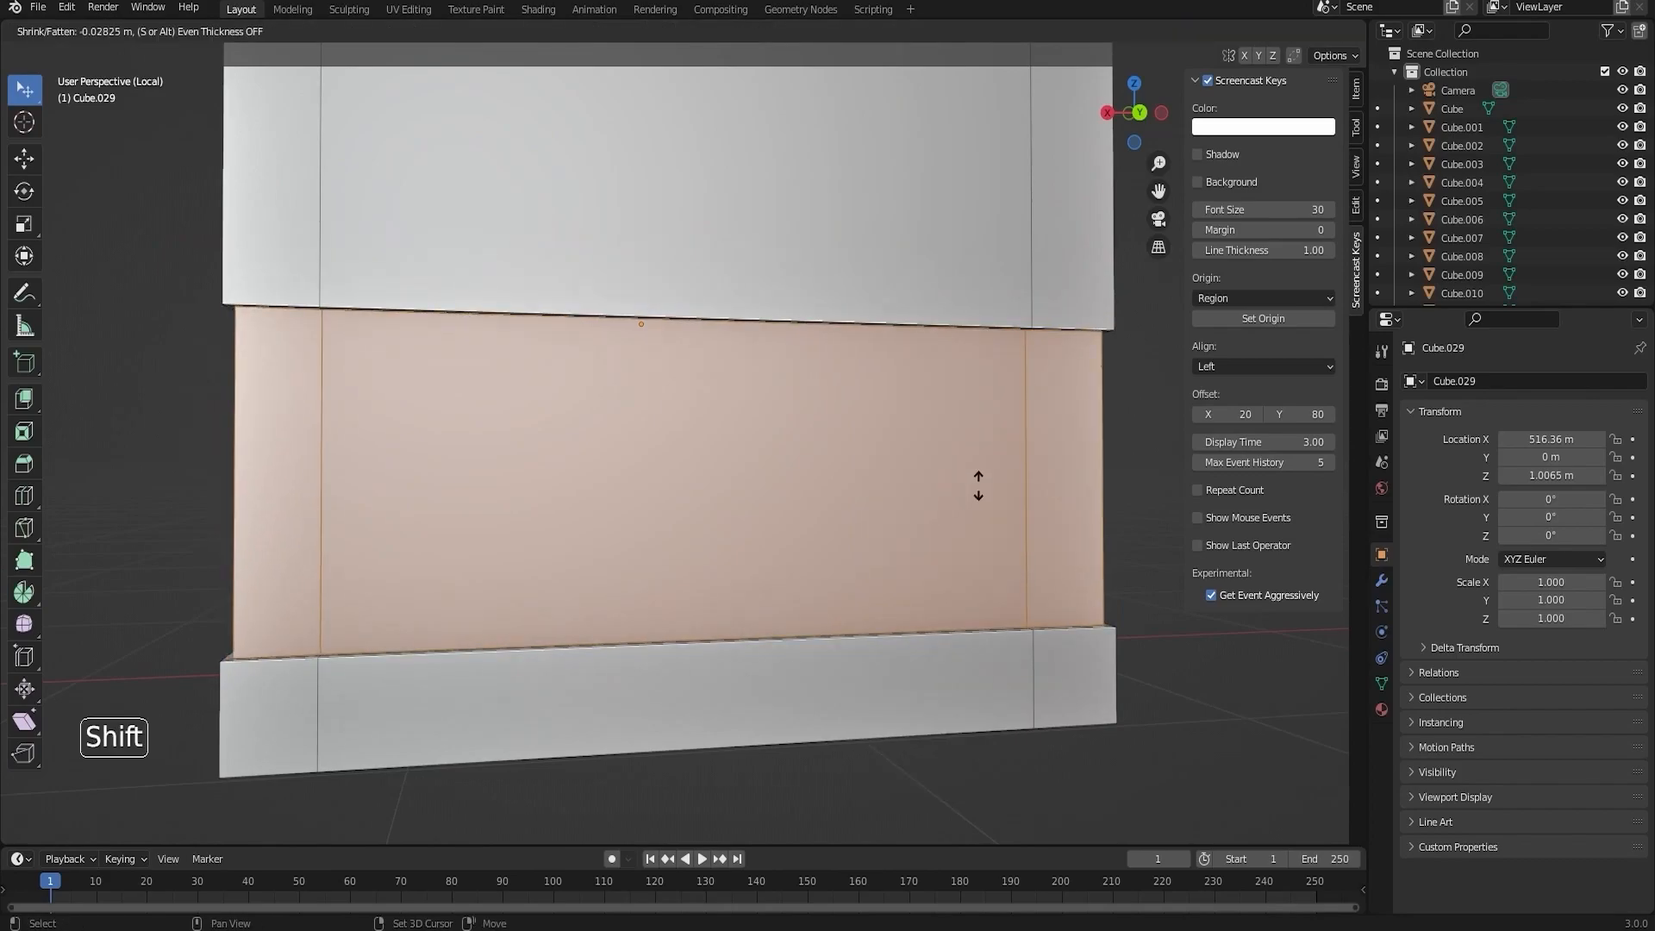
pyautogui.click(918, 377)
pyautogui.scroll(-5, 918, 378)
pyautogui.moveTo(919, 378); pyautogui.dragTo(968, 573, button='middle')
pyautogui.hotkey('alt', 'a')
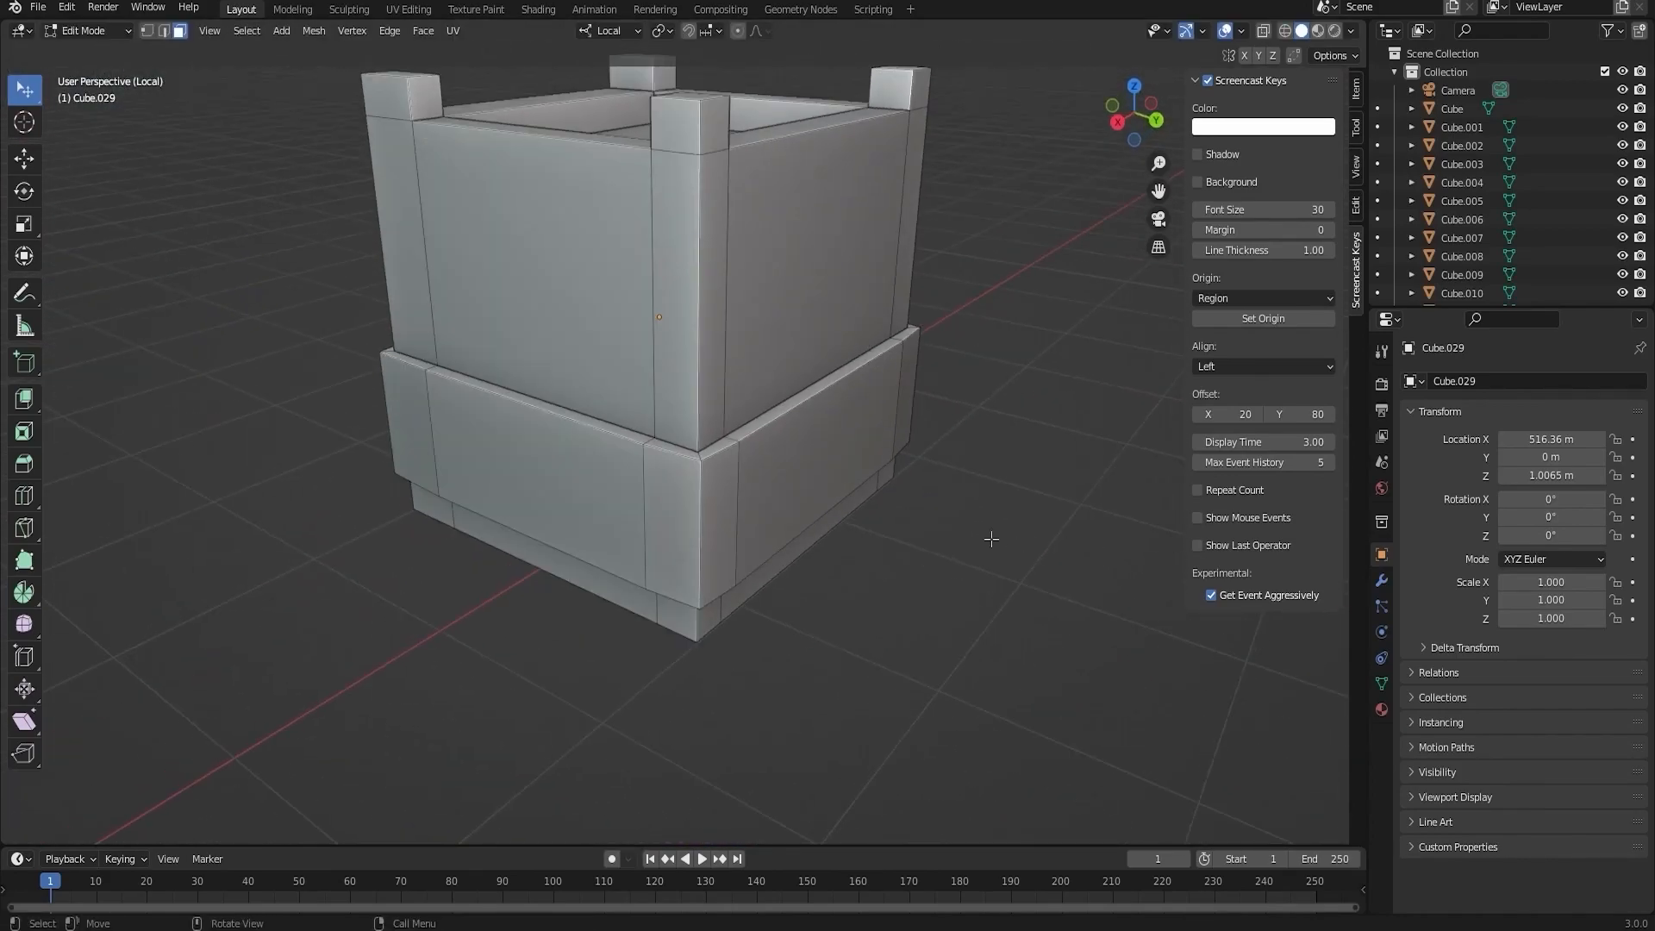
# - Add two evenly spaced horizontal loop cuts around the upper walls of the box
pyautogui.click(721, 375)
pyautogui.rightClick(721, 375)
pyautogui.rightClick(720, 375)
pyautogui.press('super')
pyautogui.click(768, 558)
# - Select the middle band of faces on the upper walls and extrude it
pyautogui.press('3')
pyautogui.keyDown('alt'); pyautogui.click(687, 349); pyautogui.keyUp('alt')
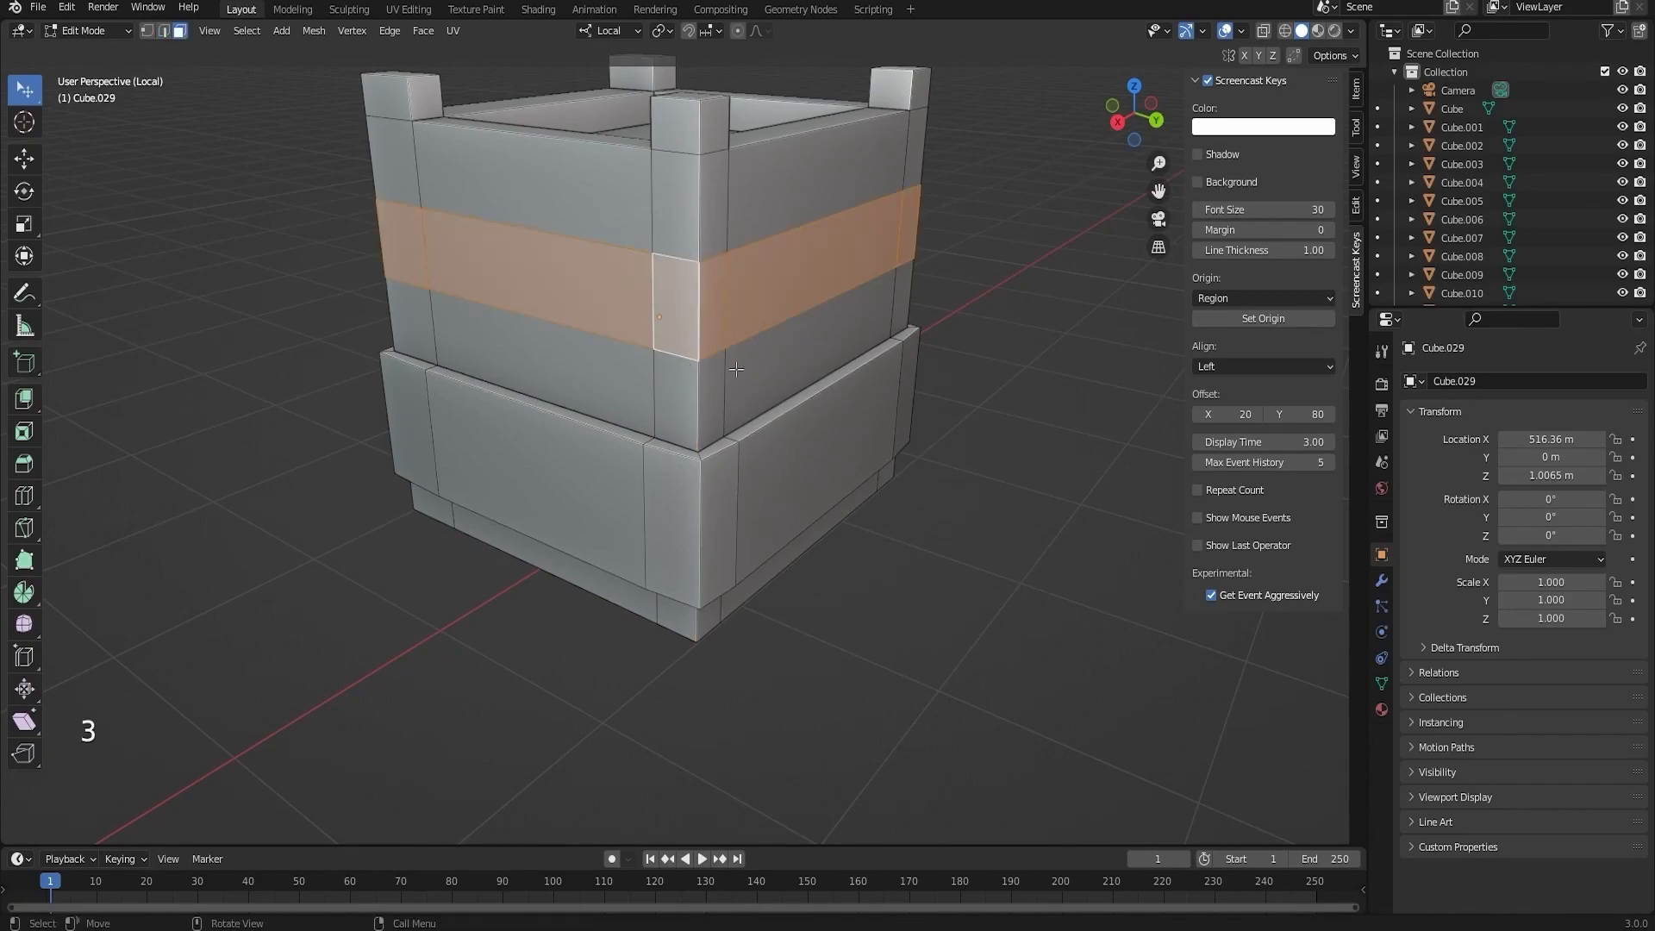
pyautogui.click(720, 317)
pyautogui.click(732, 319)
pyautogui.click(970, 258)
pyautogui.moveTo(871, 224); pyautogui.dragTo(918, 250, button='middle')
# - Toggle the box between Edit Mode and Object Mode, finishing in Object Mode
pyautogui.press('Tab')
pyautogui.press('Tab')
pyautogui.press('Tab')
pyautogui.click(89, 31)
pyautogui.click(89, 51)
# - Try extruding part of the next cube's upper edge with Extrude Region, and undo it
pyautogui.moveTo(758, 604); pyautogui.dragTo(871, 654, button='middle')
pyautogui.scroll(-4, 776, 483)
pyautogui.moveTo(750, 431); pyautogui.dragTo(825, 502, button='middle')
pyautogui.moveTo(785, 374); pyautogui.dragTo(819, 345, button='middle')
pyautogui.moveTo(836, 414); pyautogui.dragTo(719, 720, button='middle')
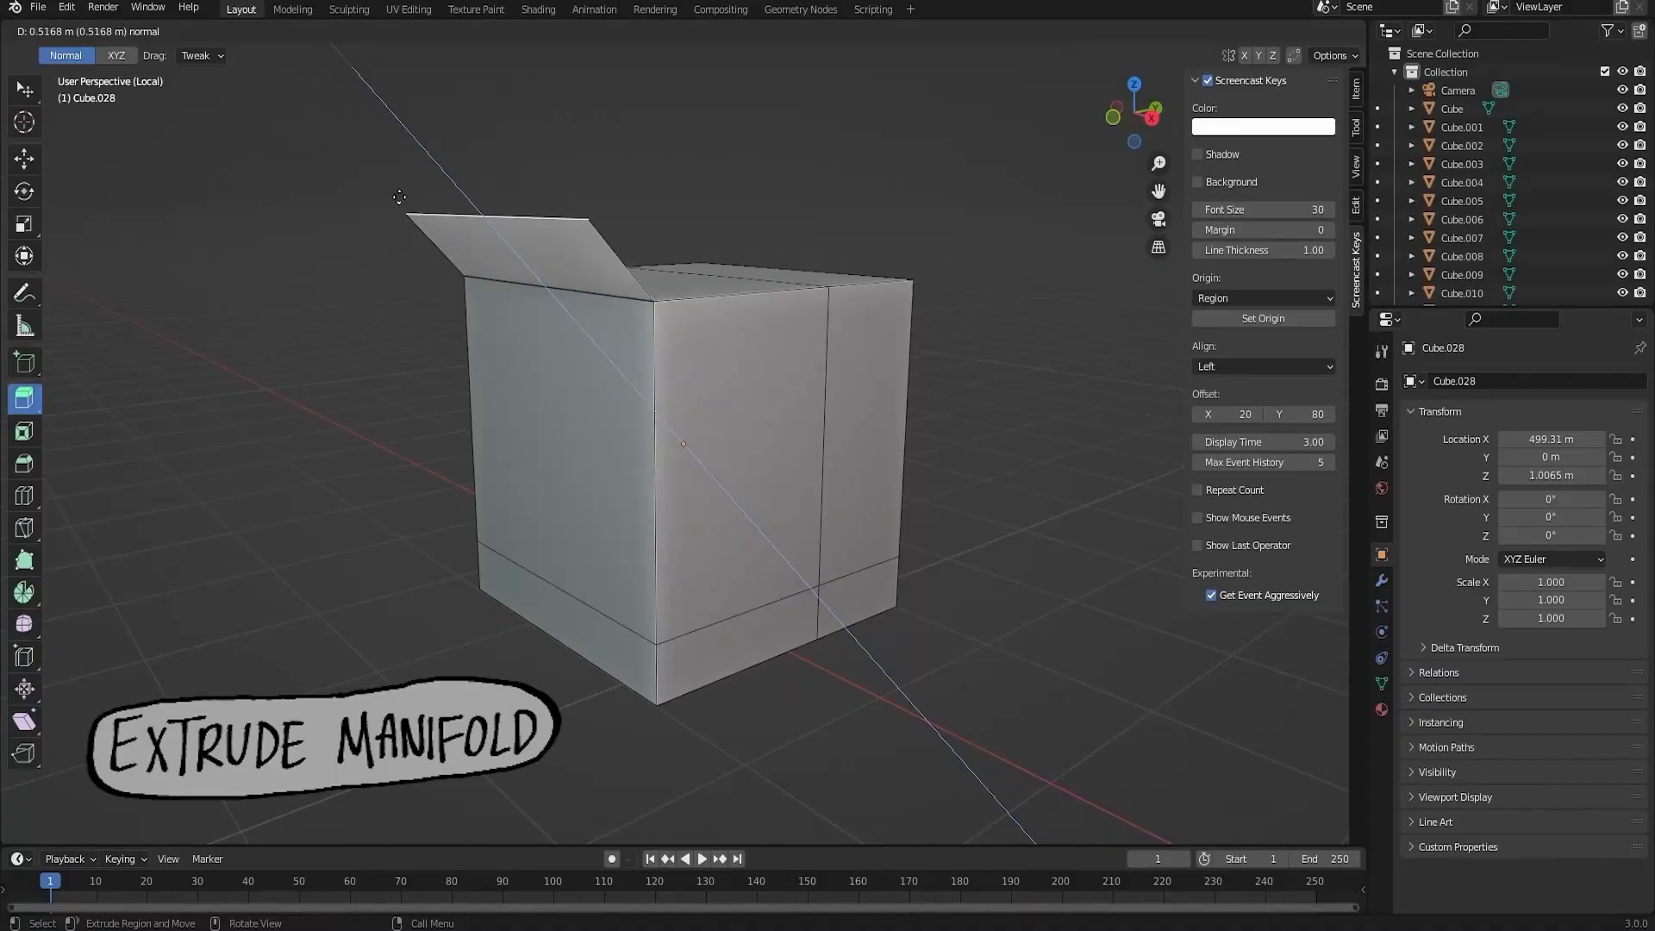
pyautogui.hotkey('ctrl', 'z')
# - Try extruding several side and top faces of the cube with Extrude Region, undoing each attempt
pyautogui.moveTo(487, 461); pyautogui.dragTo(366, 484)
pyautogui.moveTo(367, 484); pyautogui.dragTo(354, 552, button='middle')
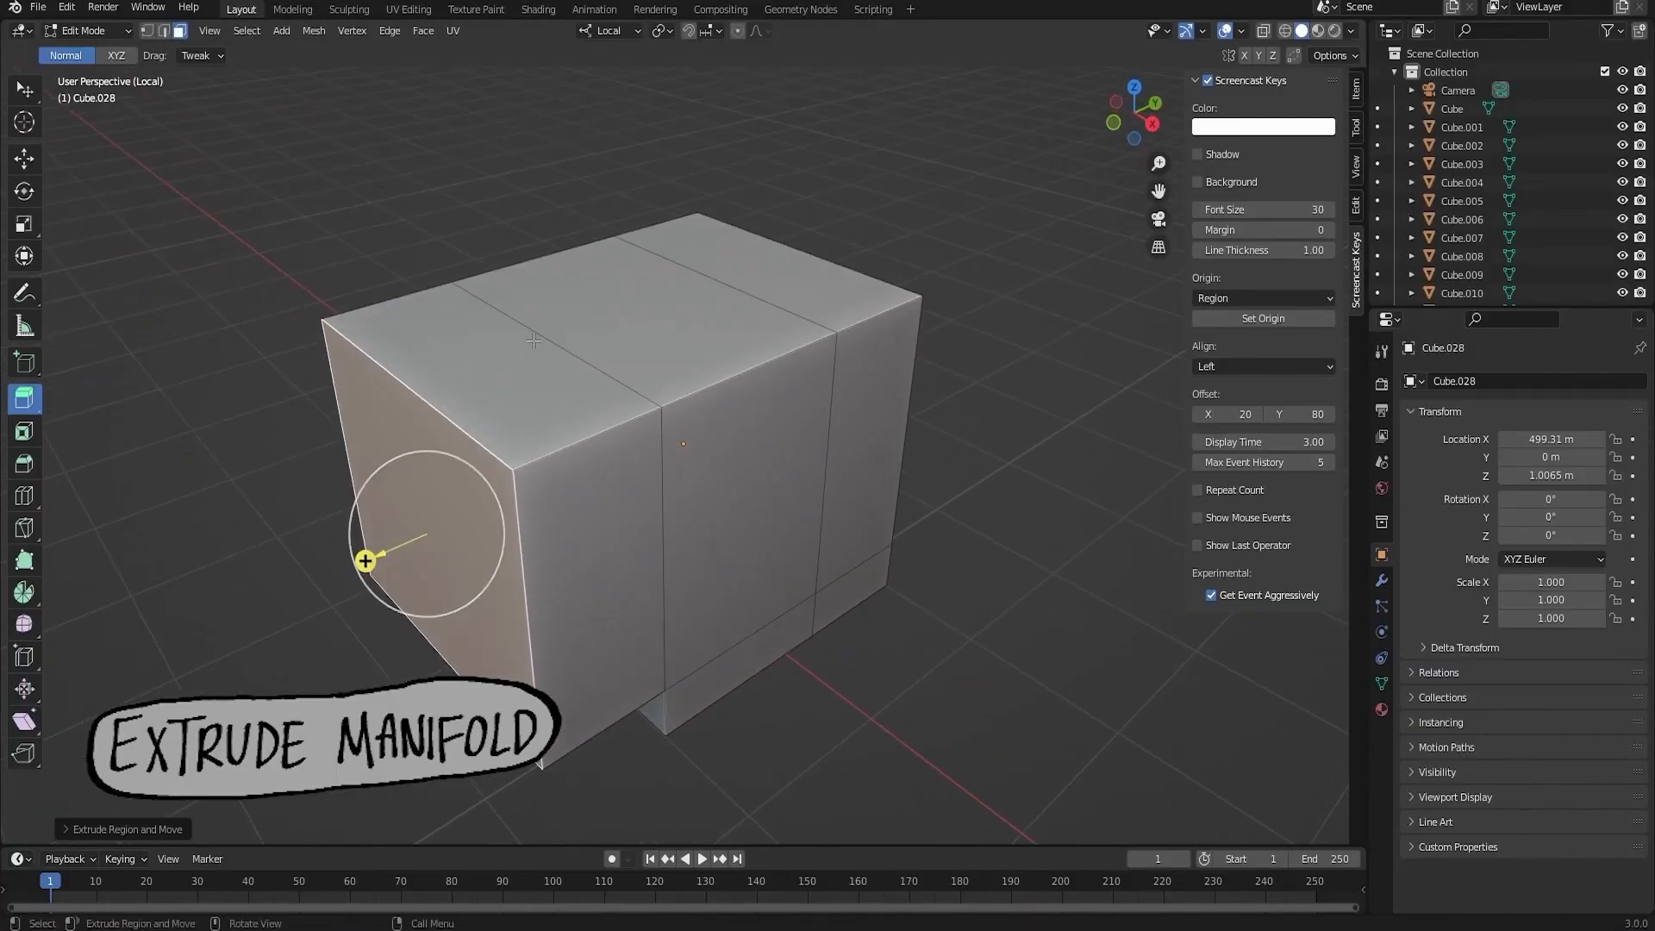
pyautogui.hotkey('ctrl', 'z')
pyautogui.click(642, 314)
pyautogui.moveTo(642, 258); pyautogui.dragTo(642, 198)
pyautogui.hotkey('ctrl', 'z')
pyautogui.click(780, 524)
pyautogui.moveTo(959, 436); pyautogui.dragTo(959, 438)
pyautogui.hotkey('ctrl', 'z')
# - Use Extrude Manifold to push the upper side faces of the cube inward and cut a recess
pyautogui.moveTo(31, 403); pyautogui.dragTo(90, 442)
pyautogui.moveTo(634, 360); pyautogui.dragTo(446, 363, button='middle')
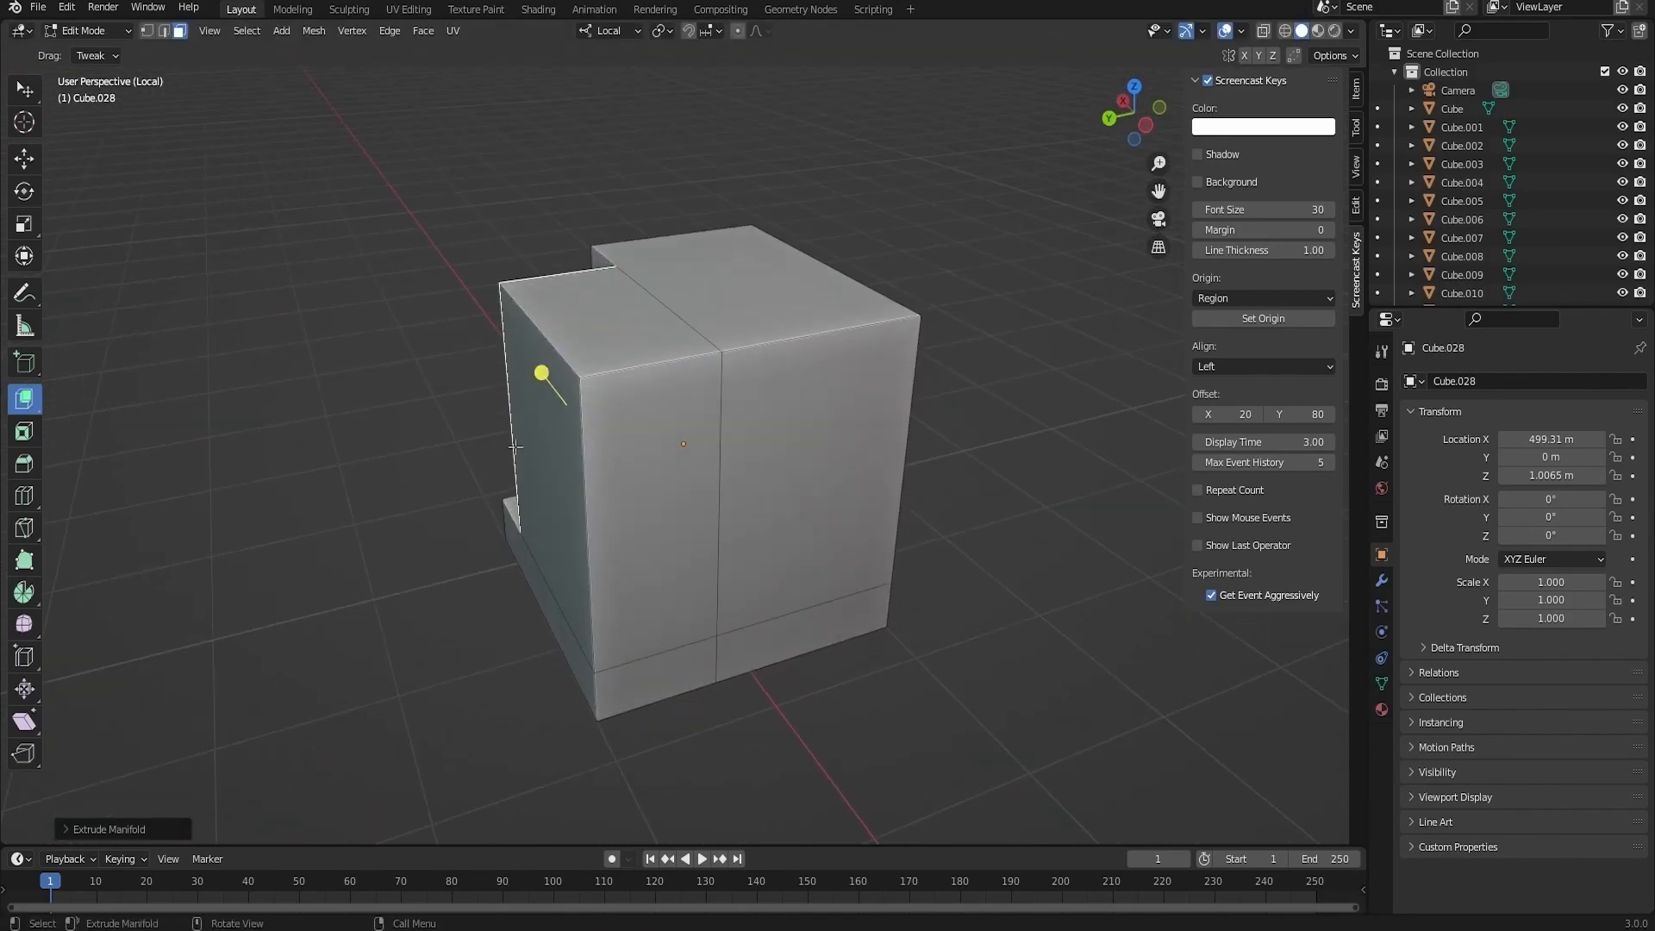
pyautogui.moveTo(451, 436); pyautogui.dragTo(796, 489, button='middle')
pyautogui.click(796, 490)
pyautogui.moveTo(624, 213); pyautogui.dragTo(624, 215)
pyautogui.moveTo(732, 362); pyautogui.dragTo(931, 314, button='middle')
# - Select the lower strip faces around the cube's base and extrude them with Extrude Manifold
pyautogui.click(610, 721)
pyautogui.keyDown('shift'); pyautogui.click(805, 684); pyautogui.keyUp('shift')
pyautogui.moveTo(940, 672); pyautogui.dragTo(722, 747, button='middle')
pyautogui.keyDown('shift'); pyautogui.click(770, 679); pyautogui.keyUp('shift')
pyautogui.rightClick(722, 746)
pyautogui.click(677, 618)
pyautogui.click(694, 689)
pyautogui.keyDown('shift'); pyautogui.moveTo(695, 685); pyautogui.dragTo(559, 573, button='middle'); pyautogui.keyUp('shift')
pyautogui.keyDown('ctrl'); pyautogui.moveTo(559, 573); pyautogui.dragTo(558, 528, button='middle'); pyautogui.keyUp('ctrl')
pyautogui.moveTo(478, 557); pyautogui.dragTo(488, 551)
pyautogui.moveTo(423, 581); pyautogui.dragTo(517, 595, button='middle')
# - Try deleting an edge near the base of the stepped block, and undo the deletion
pyautogui.press('2')
pyautogui.click(594, 670)
pyautogui.moveTo(594, 670); pyautogui.dragTo(629, 595, button='middle')
pyautogui.keyDown('shift'); pyautogui.moveTo(629, 595); pyautogui.dragTo(616, 521, button='middle'); pyautogui.keyUp('shift')
pyautogui.press('x')
pyautogui.click(633, 526)
pyautogui.hotkey('ctrl', 'z')
pyautogui.click(767, 565)
pyautogui.hotkey('ctrl', 'z')
pyautogui.hotkey('ctrl', 'z')
pyautogui.hotkey('ctrl', 'z')
pyautogui.keyDown('ctrl'); pyautogui.moveTo(616, 522); pyautogui.dragTo(750, 519, button='middle'); pyautogui.keyUp('ctrl')
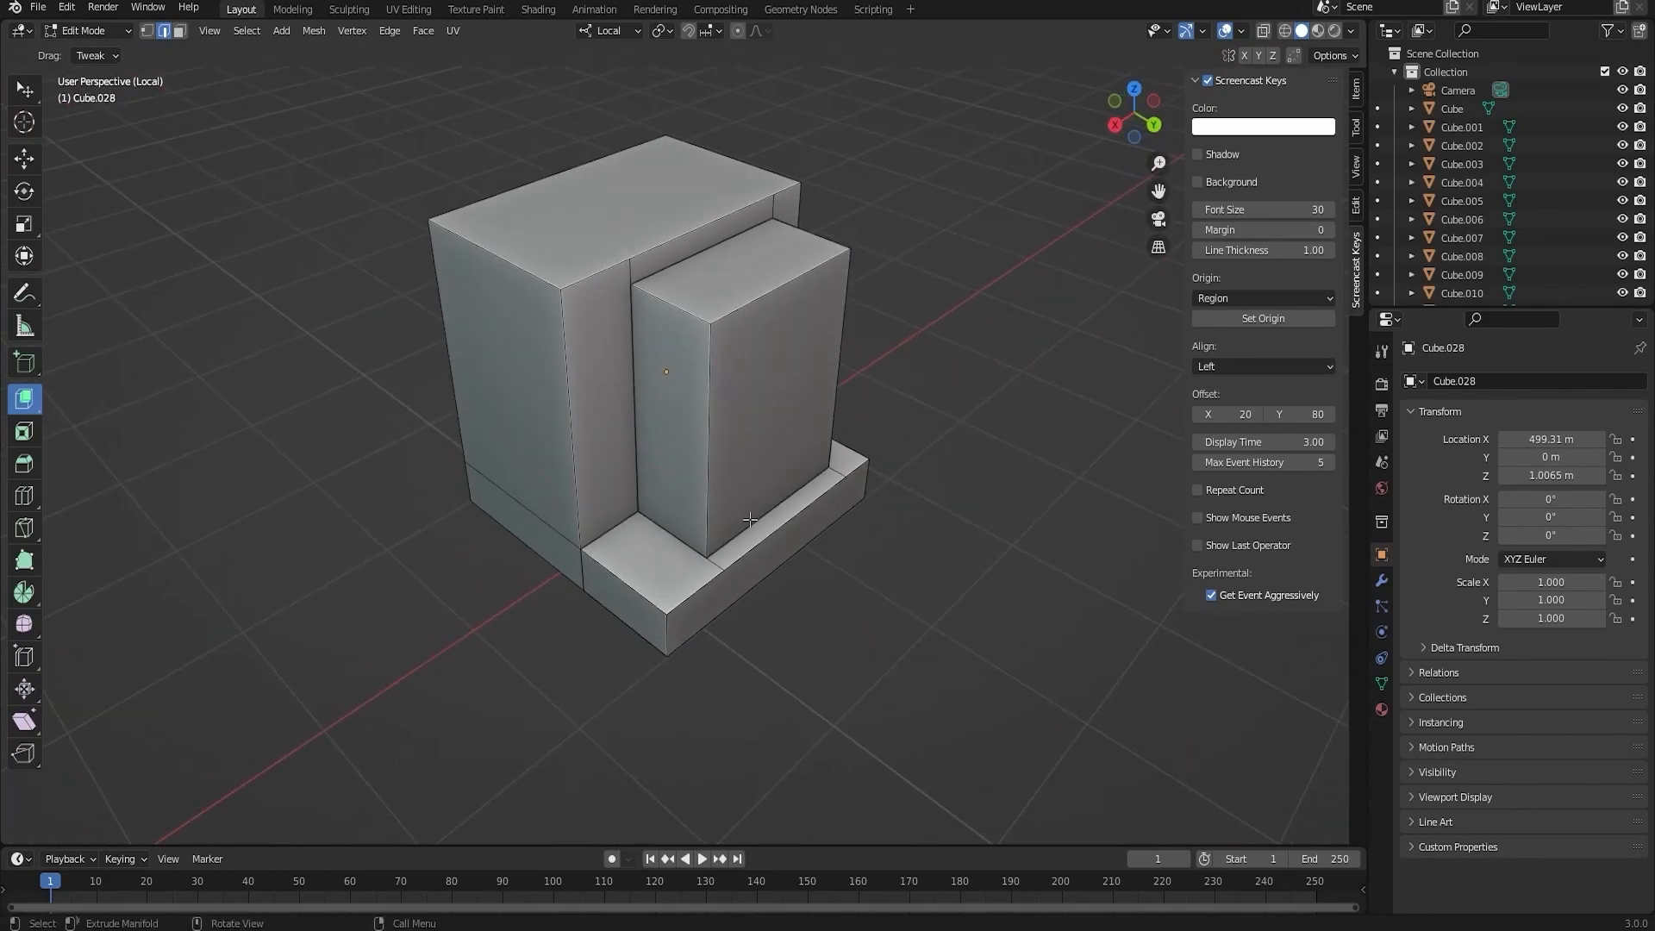
# - Try two more manifold extrusions near the base of the block, and undo both
pyautogui.click(527, 537)
pyautogui.moveTo(446, 582); pyautogui.dragTo(297, 674)
pyautogui.click(634, 601)
pyautogui.moveTo(554, 653); pyautogui.dragTo(583, 629)
pyautogui.hotkey('ctrl', 'z')
pyautogui.hotkey('ctrl', 'z')
pyautogui.moveTo(483, 628); pyautogui.dragTo(767, 638, button='middle')
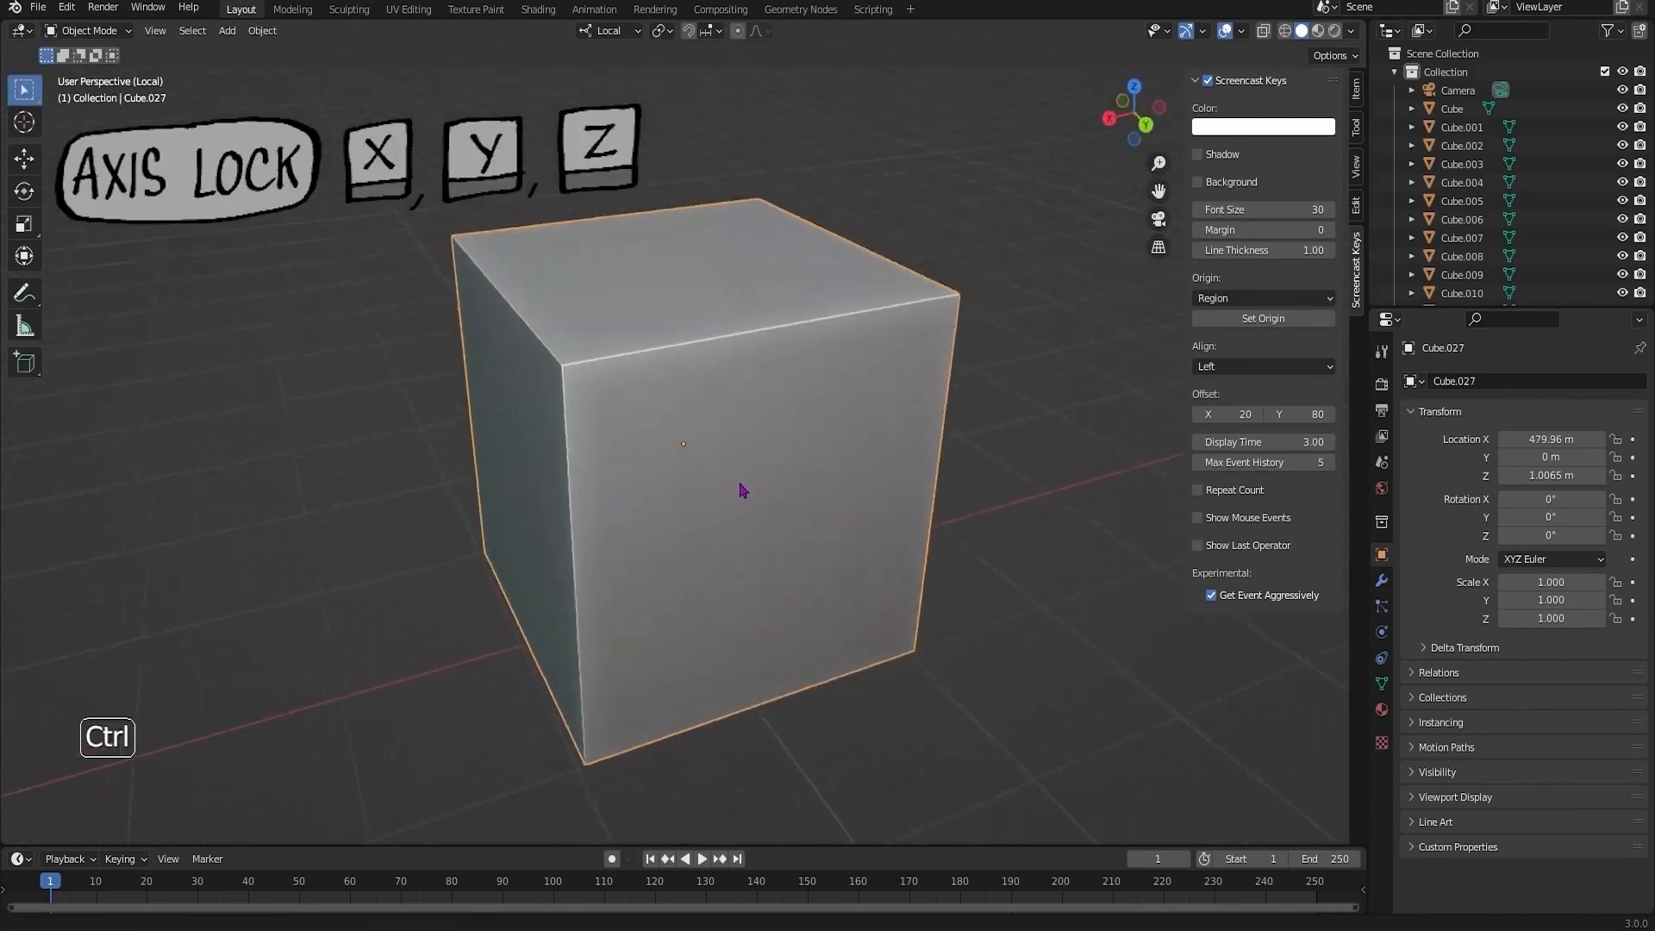
# - Enter Edit Mode on the next cube and scale it into a wider box, trying the Z, X and Y axis locks
pyautogui.press('Tab')
pyautogui.press('s')
pyautogui.press('z')
pyautogui.rightClick(805, 146)
pyautogui.press('s')
pyautogui.press('z')
pyautogui.rightClick(834, 245)
pyautogui.press('s')
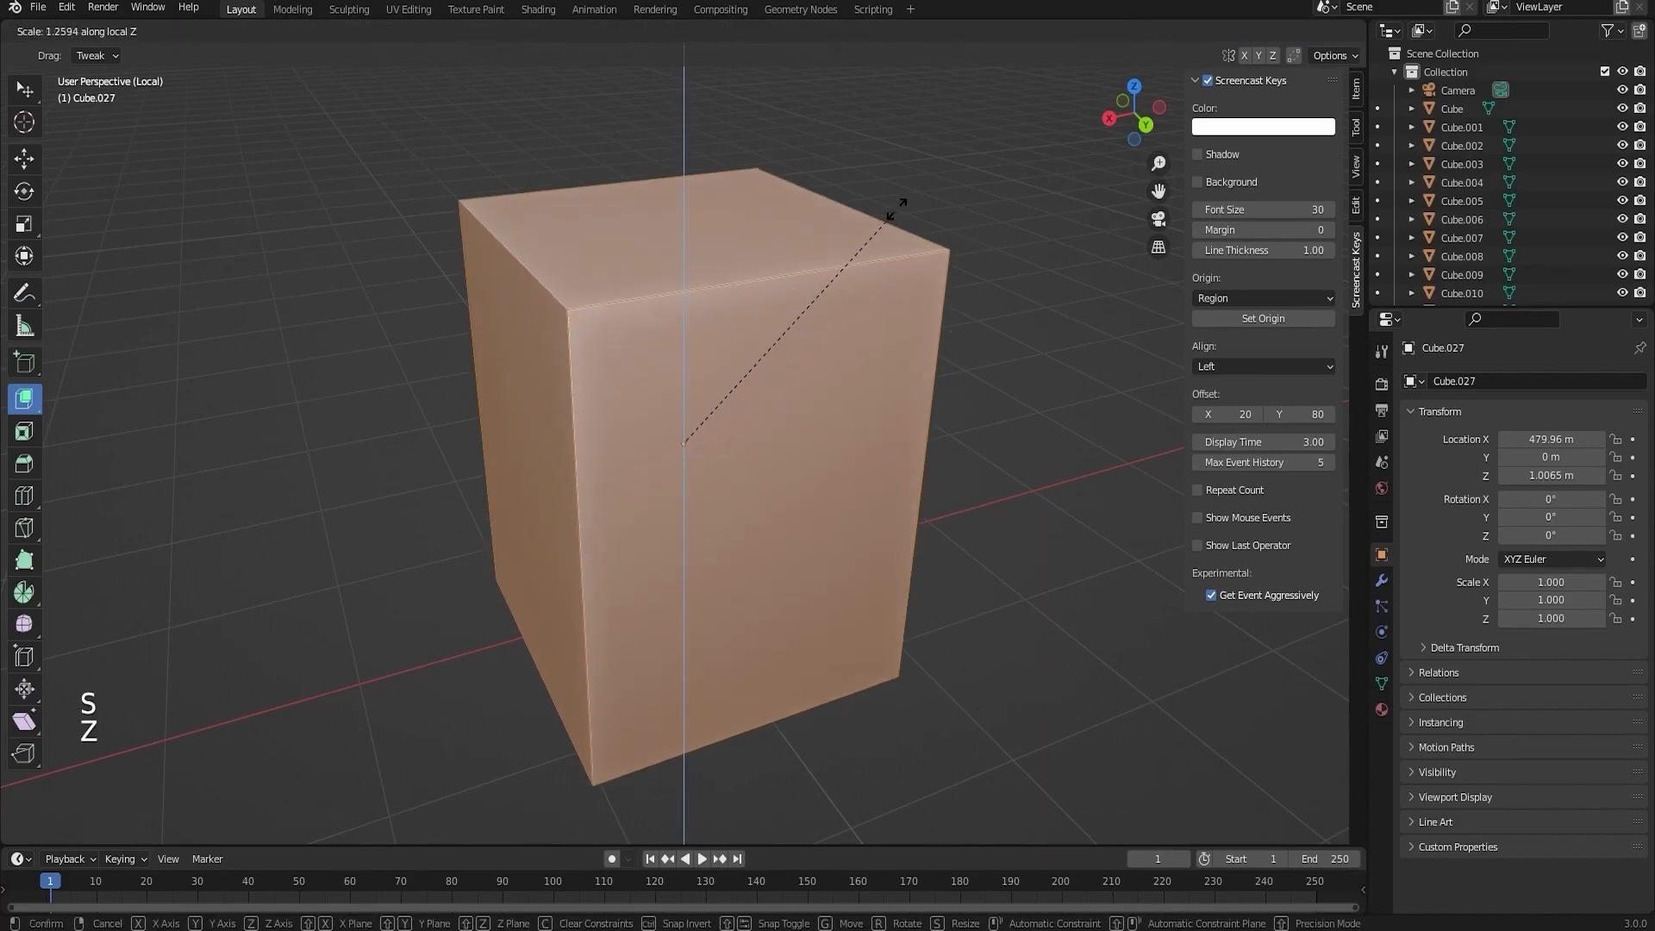
pyautogui.press('x')
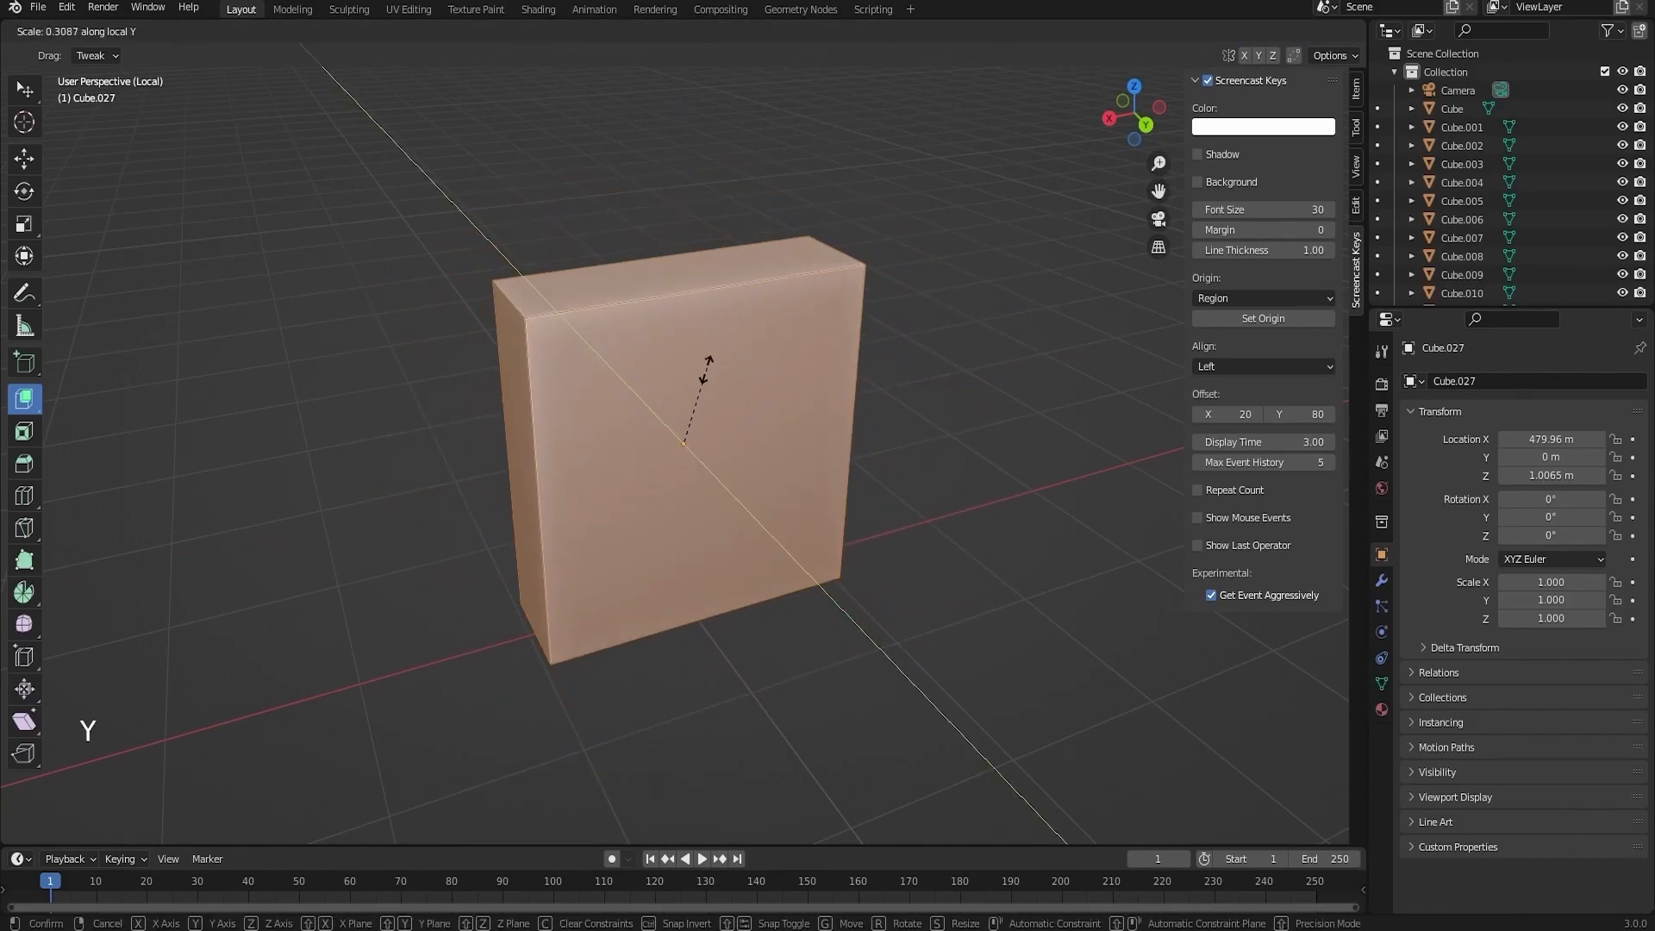
pyautogui.hotkey('shift', 'y')
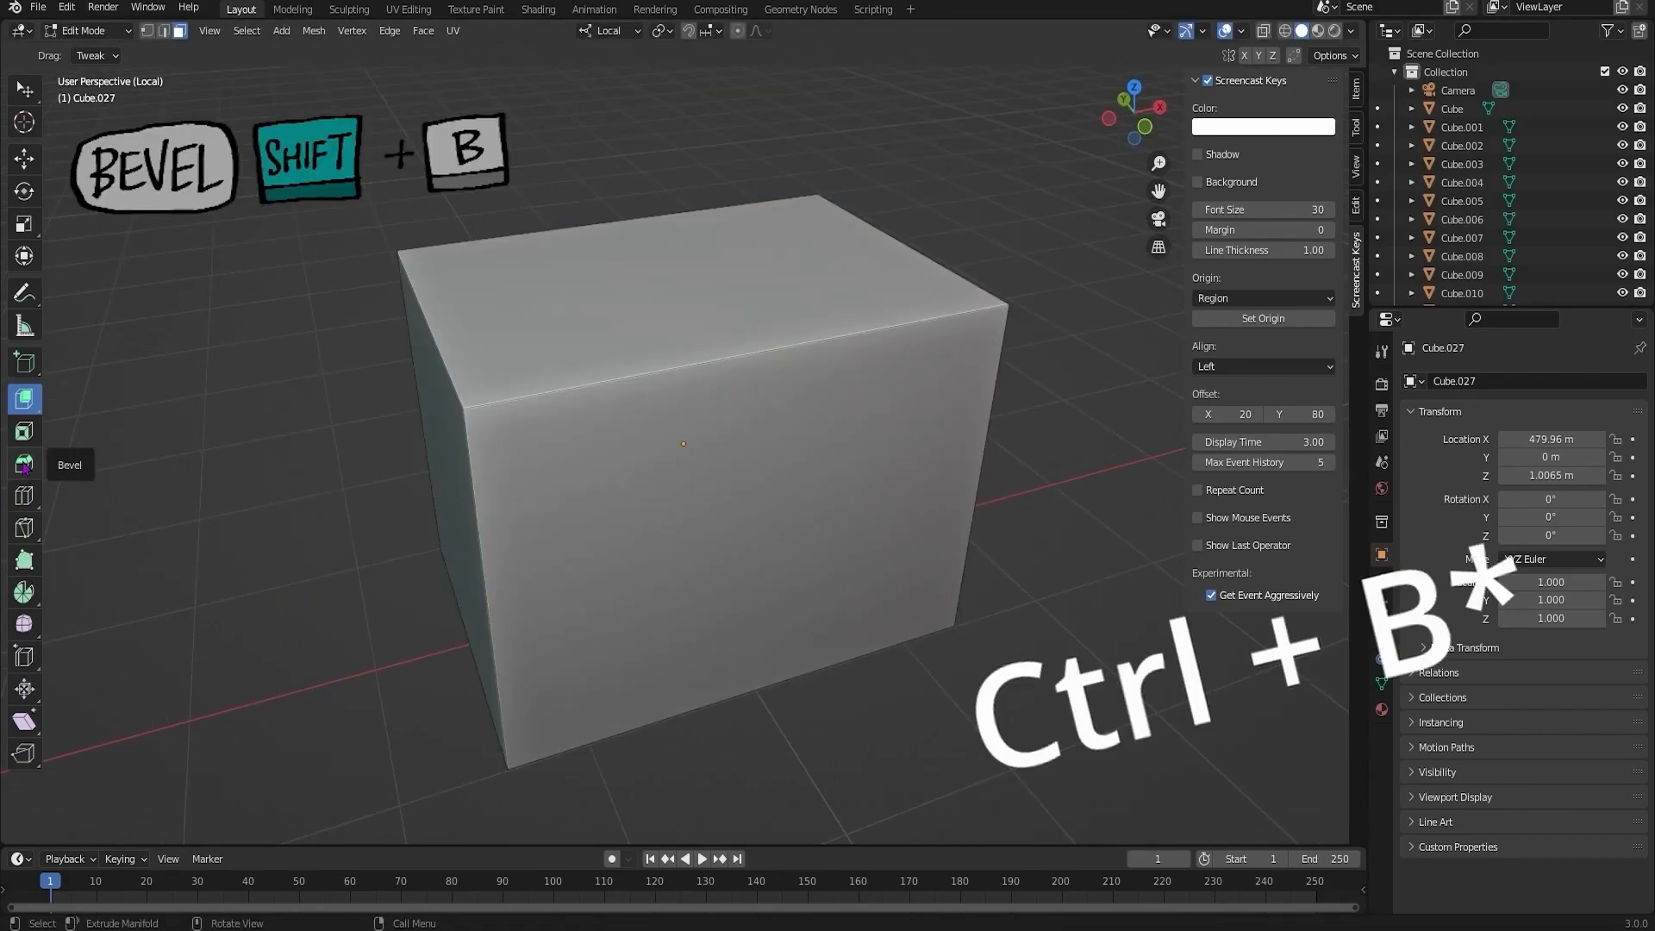
# - Try beveling the edges of the box's top face several times, and undo the bevels
pyautogui.hotkey('ctrl', 'b')
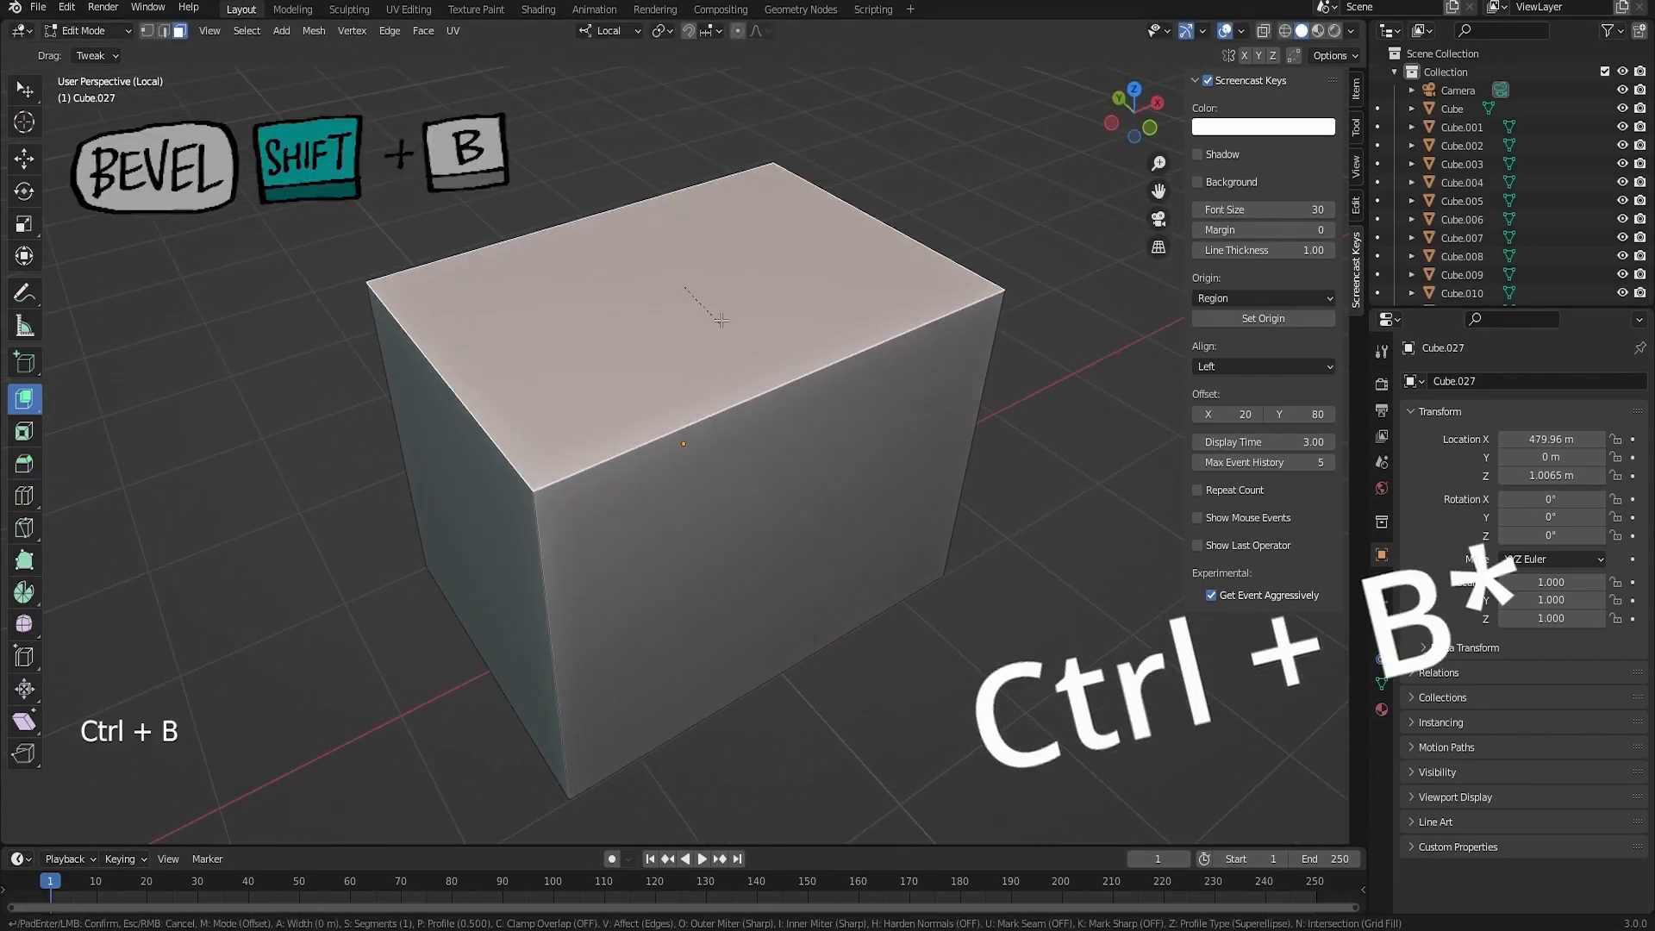
pyautogui.moveTo(625, 517); pyautogui.dragTo(639, 325, button='middle')
pyautogui.click(667, 388)
pyautogui.hotkey('ctrl', 'b')
pyautogui.click(672, 276)
pyautogui.moveTo(634, 449); pyautogui.dragTo(595, 413, button='middle')
pyautogui.hotkey('ctrl', 'z')
pyautogui.hotkey('ctrl', 'b')
pyautogui.click(580, 222)
pyautogui.moveTo(580, 222); pyautogui.dragTo(611, 443, button='middle')
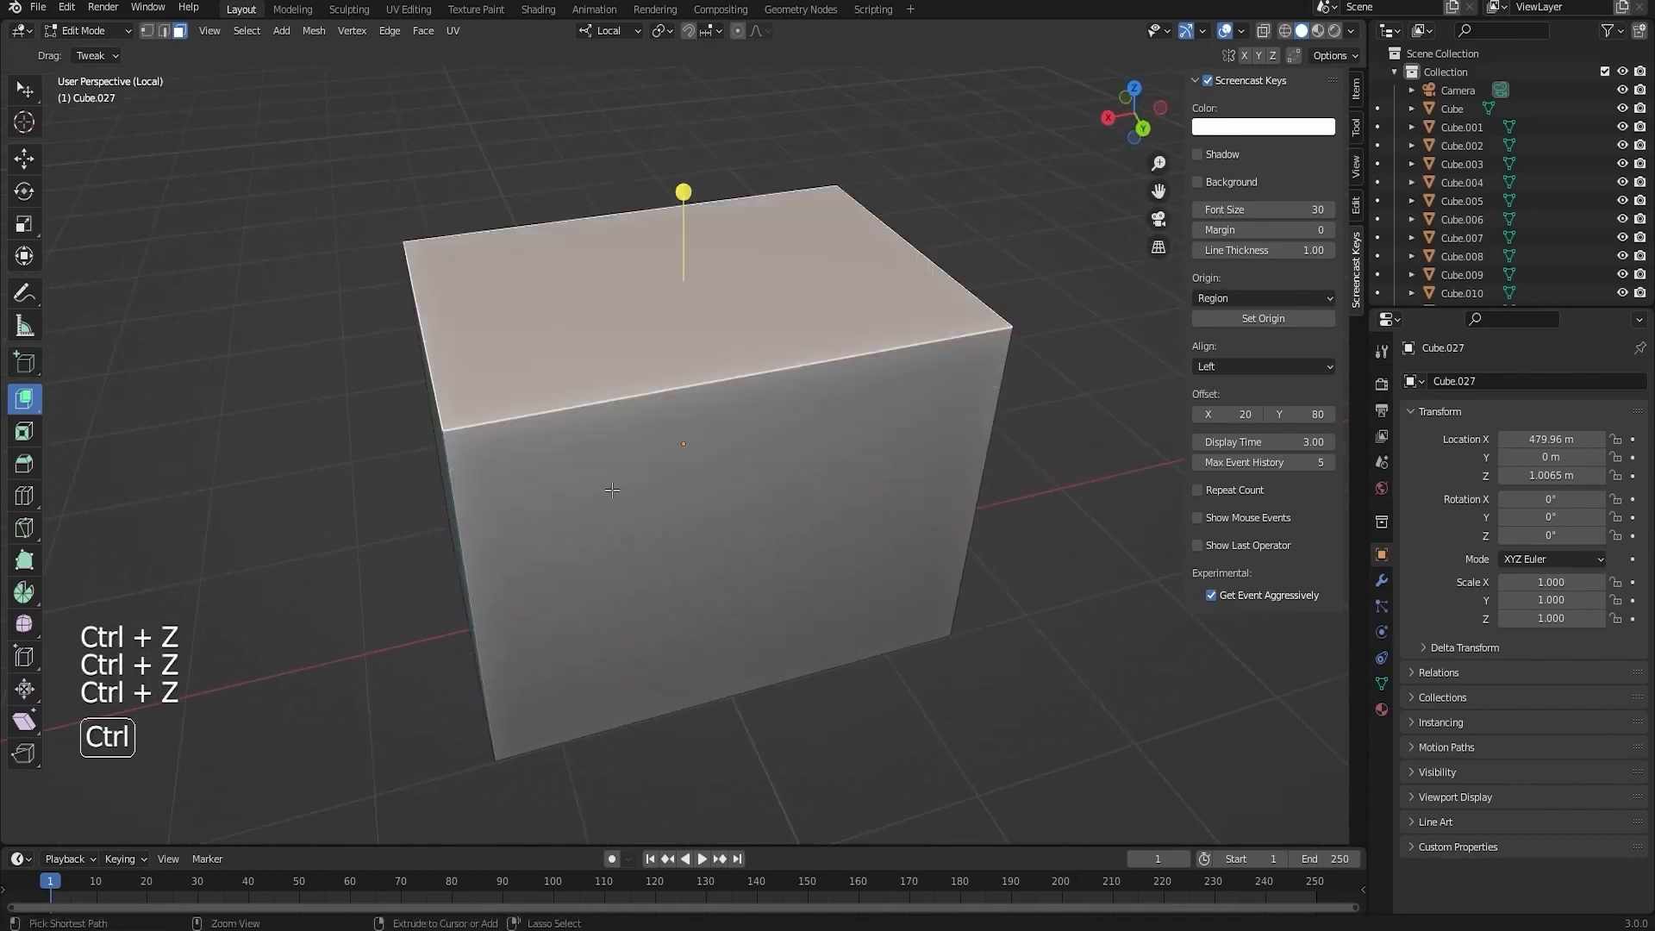
# - Bevel the top face's edges with a width of 0.365 m and multiple segments
pyautogui.hotkey('ctrl', 'b')
pyautogui.click(612, 488)
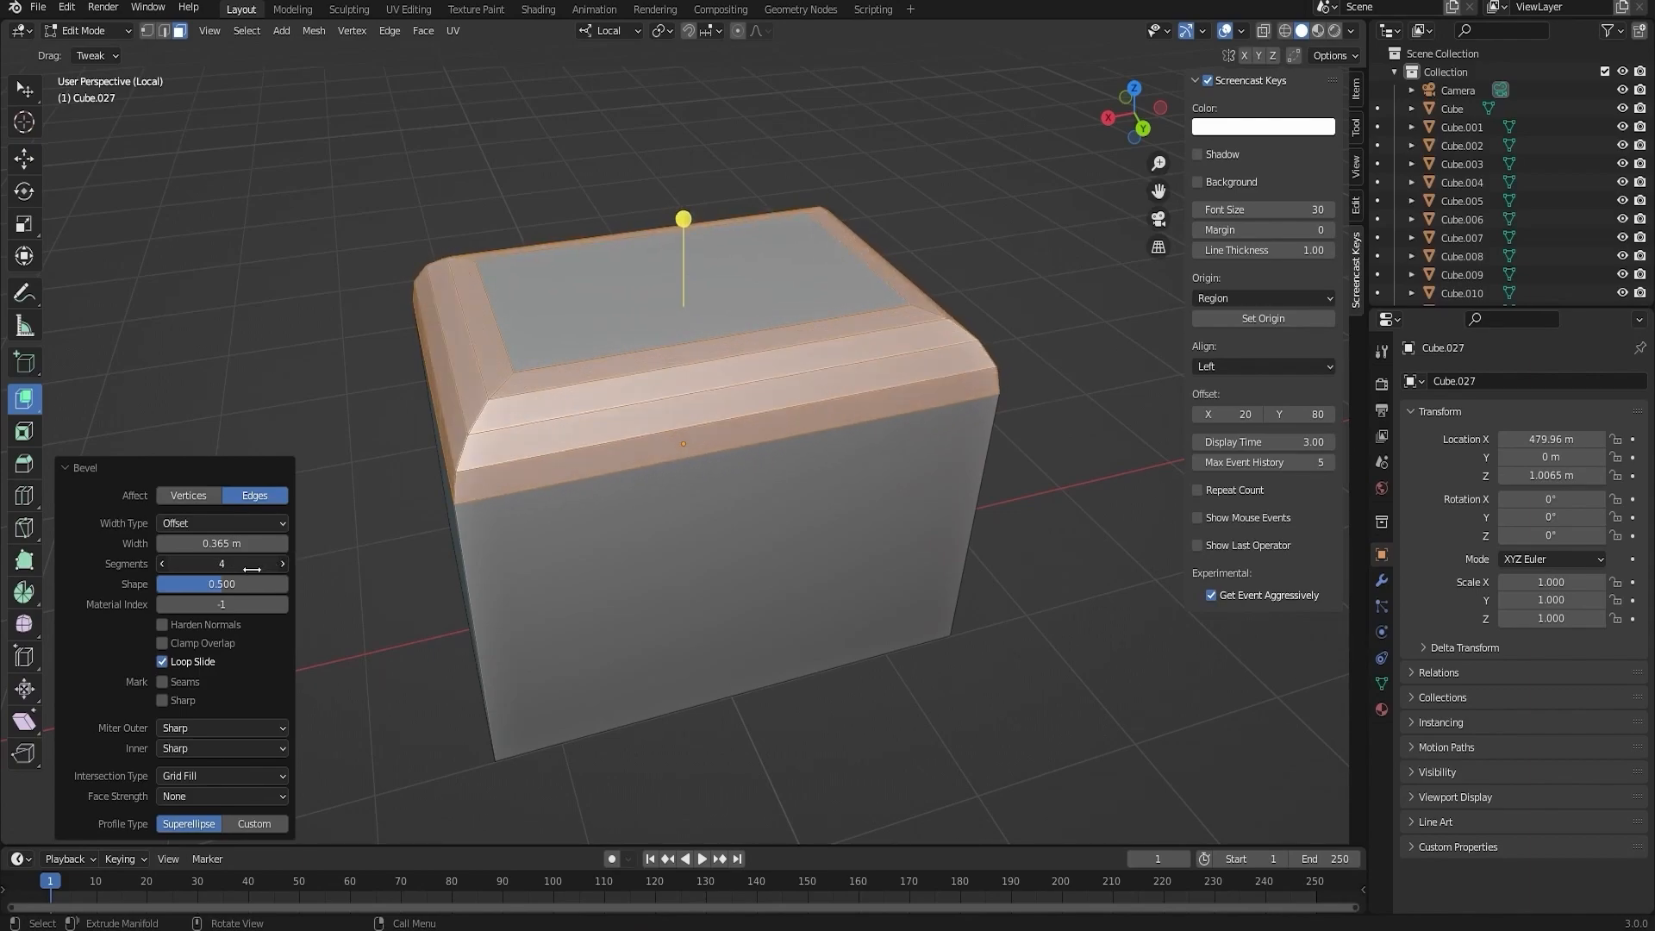
pyautogui.moveTo(475, 517); pyautogui.dragTo(730, 500, button='middle')
# - Select the ring of side faces below the beveled top and try beveling its edges
pyautogui.click(745, 614)
pyautogui.keyDown('shift'); pyautogui.click(750, 620); pyautogui.keyUp('shift')
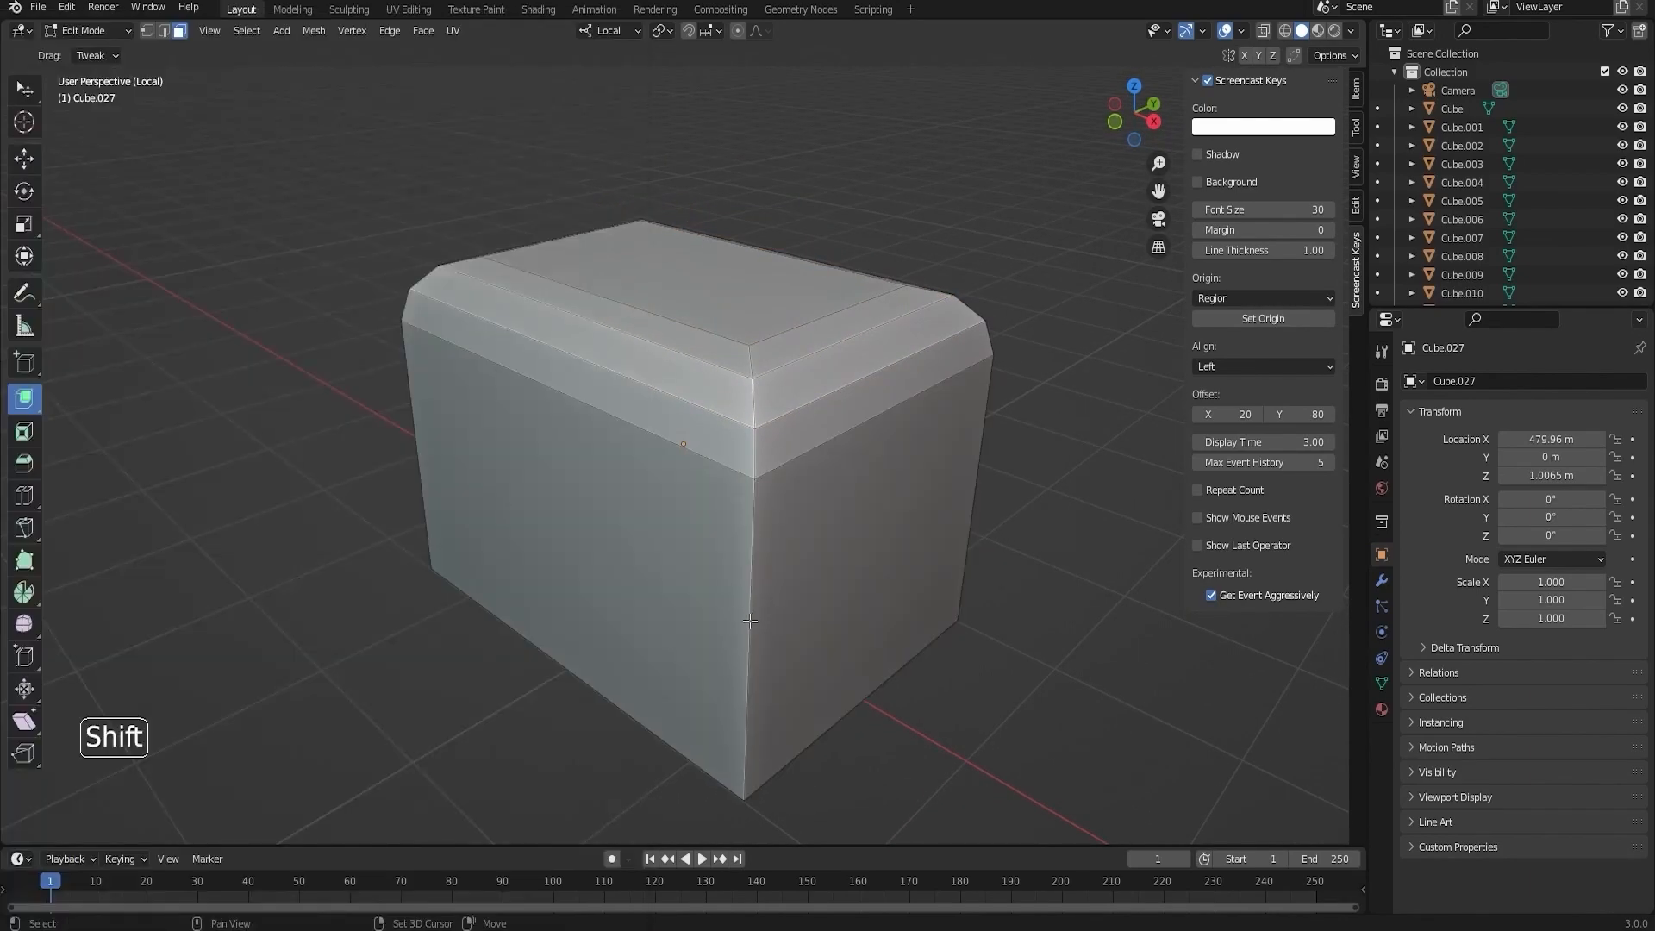
pyautogui.click(743, 620)
pyautogui.keyDown('alt'); pyautogui.click(751, 619); pyautogui.keyUp('alt')
pyautogui.moveTo(752, 617); pyautogui.dragTo(552, 599, button='middle')
pyautogui.hotkey('ctrl', 'b')
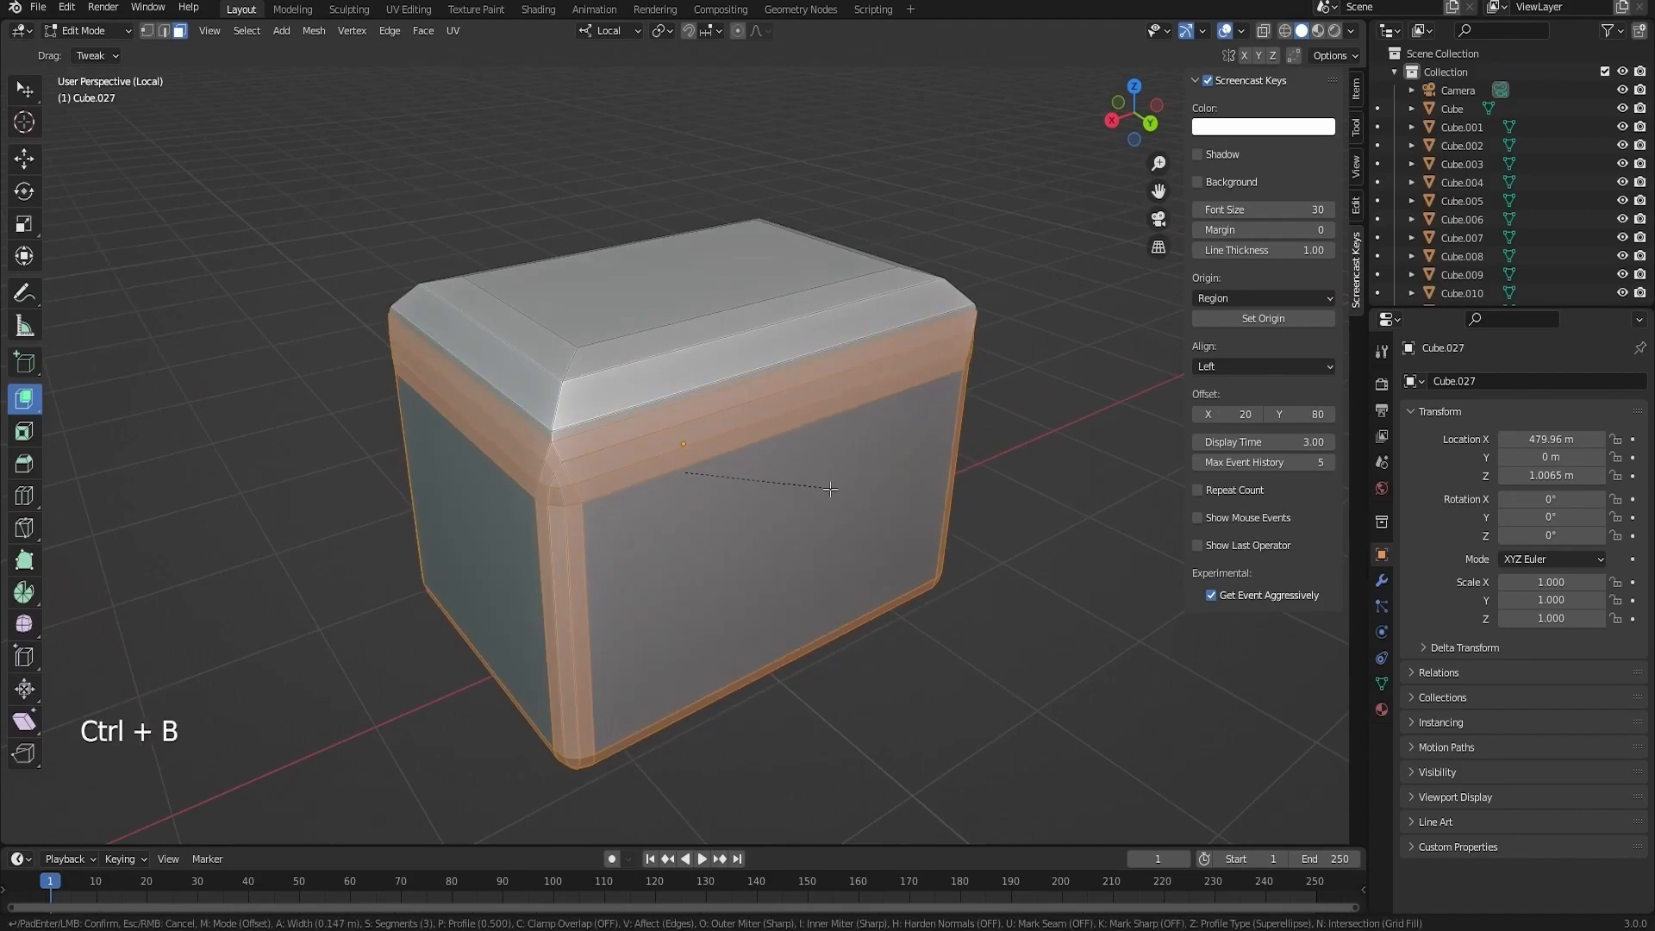
pyautogui.rightClick(782, 498)
# - Bevel the selected side faces' edges with a width of 0.095 m and 3 segments, and return to Object Mode
pyautogui.scroll(1, 781, 492)
pyautogui.moveTo(782, 491); pyautogui.dragTo(776, 461, button='middle')
pyautogui.hotkey('ctrl', 'b')
pyautogui.click(797, 236)
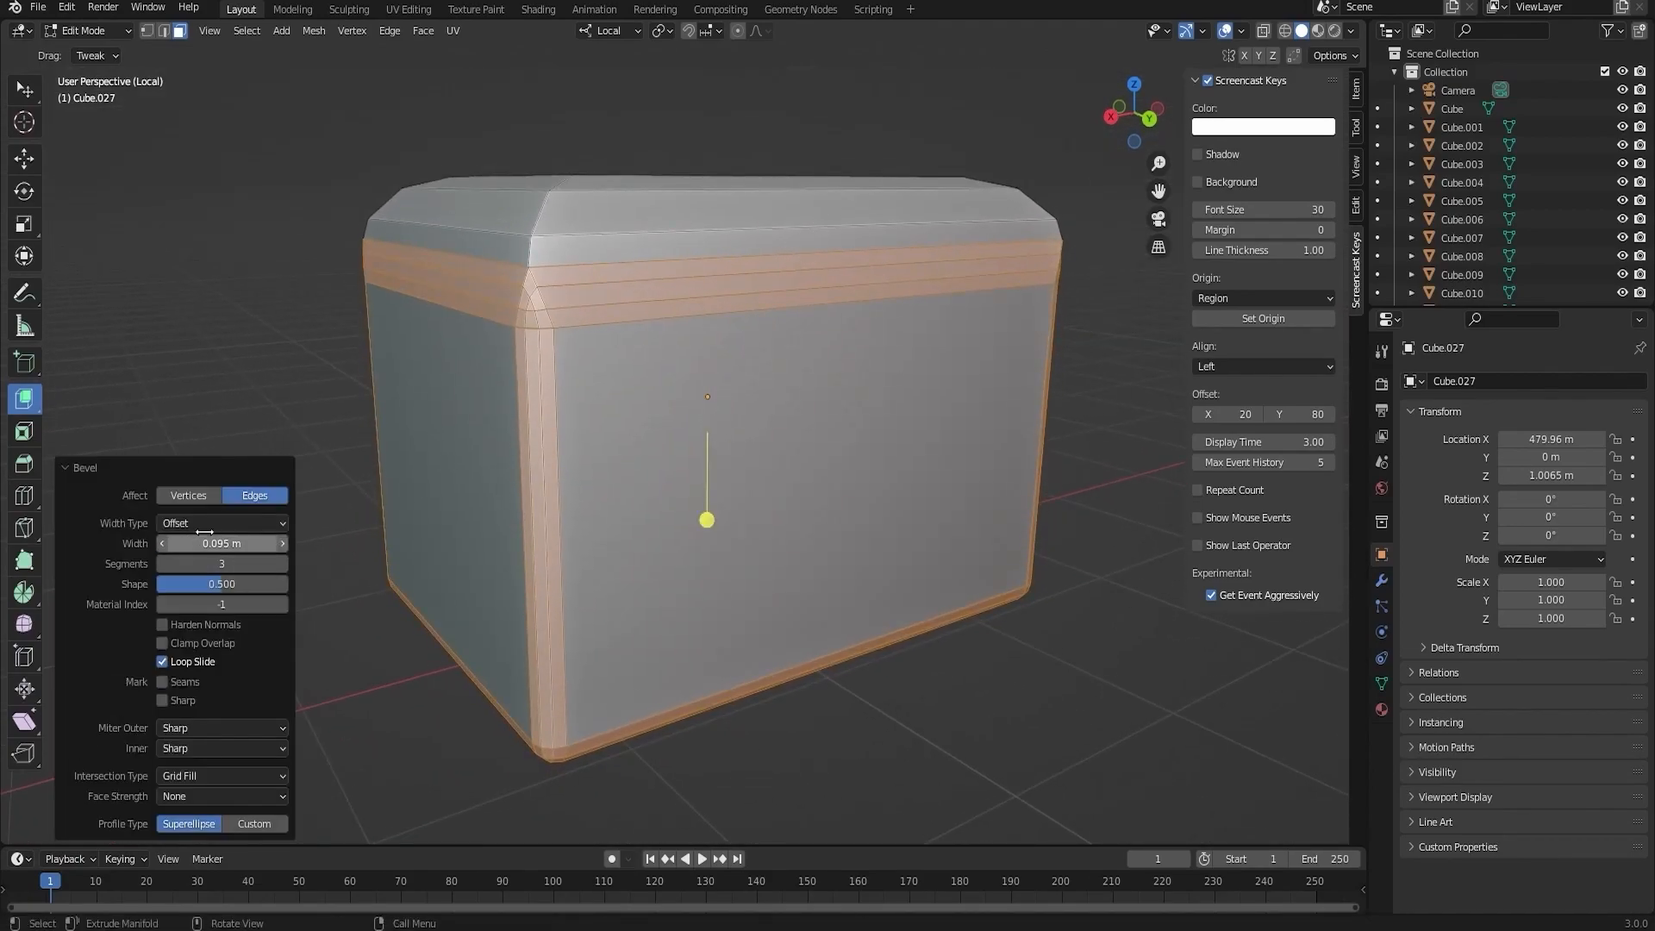
pyautogui.press('Tab')
pyautogui.moveTo(609, 412); pyautogui.dragTo(529, 398, button='middle')
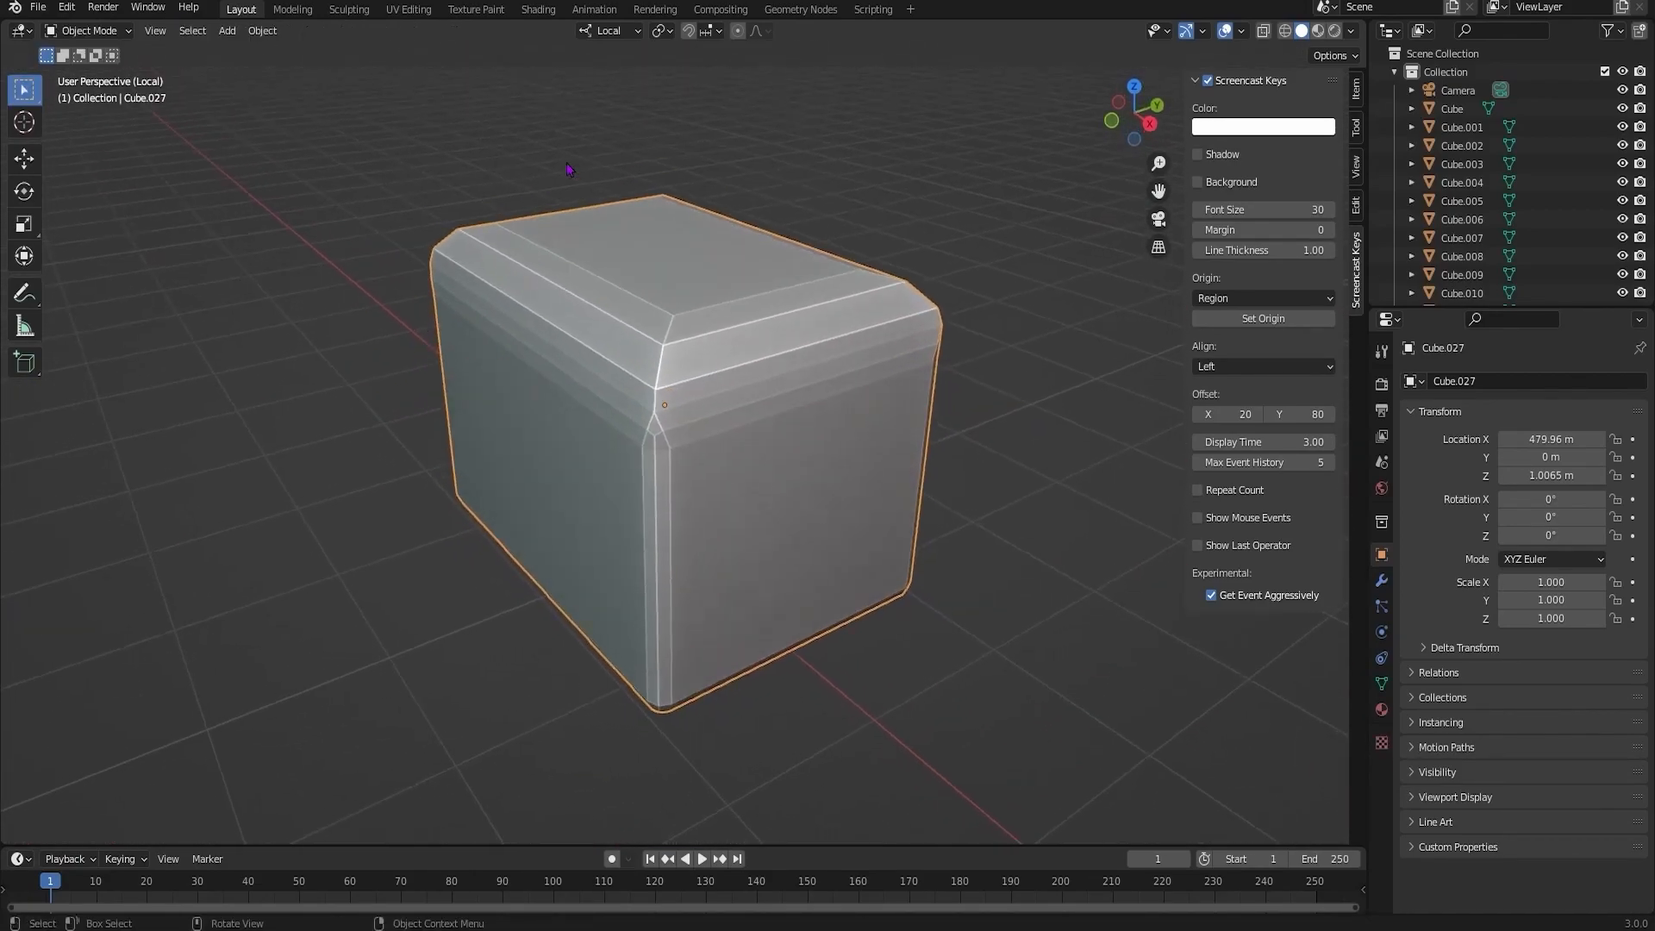
# - Enter Edit Mode and bevel the edges of the box's selected faces again
pyautogui.press('Tab')
pyautogui.scroll(2, 673, 367)
pyautogui.moveTo(673, 367)
pyautogui.mouseDown(button='middle')
pyautogui.moveTo(680, 314)
pyautogui.moveTo(676, 379)
pyautogui.mouseUp(button='middle')
pyautogui.hotkey('ctrl', 'b')
pyautogui.click(685, 317)
pyautogui.moveTo(620, 466); pyautogui.dragTo(658, 407, button='middle')
pyautogui.scroll(-4, 658, 407)
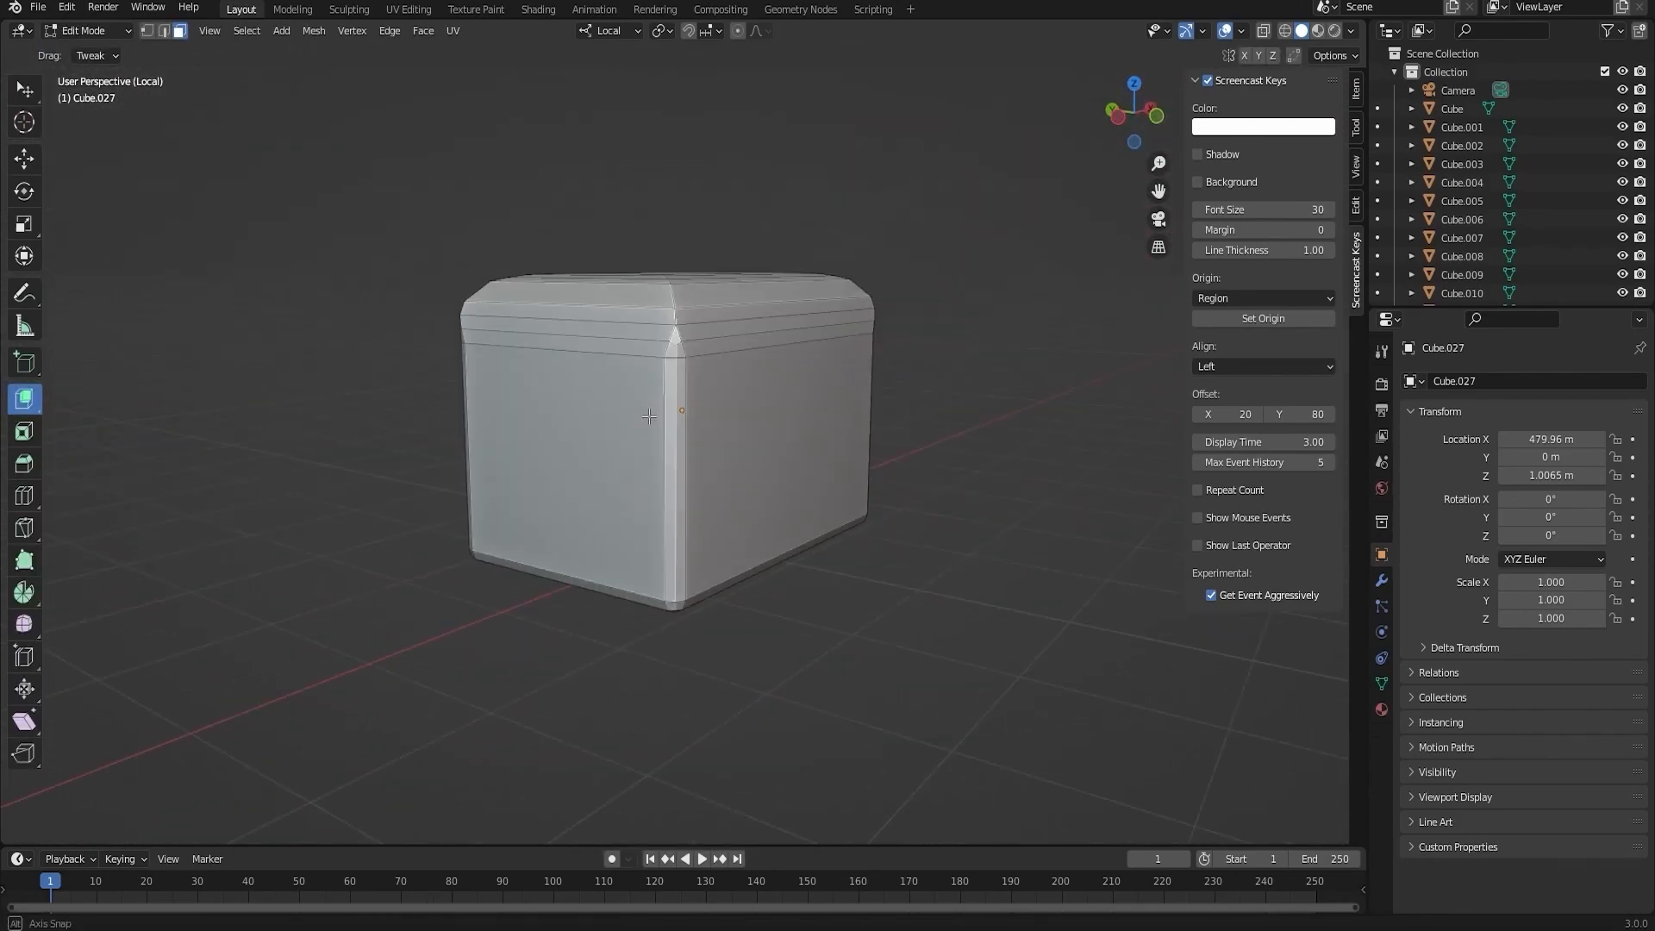
# - Extrude the inset face on the box's long side inward and bevel the recess's edges
pyautogui.click(808, 269)
pyautogui.scroll(3, 807, 268)
pyautogui.press('e')
pyautogui.click(780, 306)
pyautogui.moveTo(780, 306); pyautogui.dragTo(633, 194, button='middle')
pyautogui.scroll(2, 827, 258)
pyautogui.hotkey('ctrl', 'b')
pyautogui.click(860, 252)
pyautogui.click(332, 328)
# - Inset the box's narrow end face with a thickness of 0.2934 m
pyautogui.press('Tab')
pyautogui.moveTo(448, 345); pyautogui.dragTo(557, 542, button='middle')
pyautogui.press('Tab')
pyautogui.click(405, 530)
pyautogui.press('i')
pyautogui.click(388, 535)
pyautogui.moveTo(414, 534); pyautogui.dragTo(466, 577, button='middle')
# - Extrude the inset end face outward, bevel the edges of the protruding block's face, and leave Edit Mode
pyautogui.press('e')
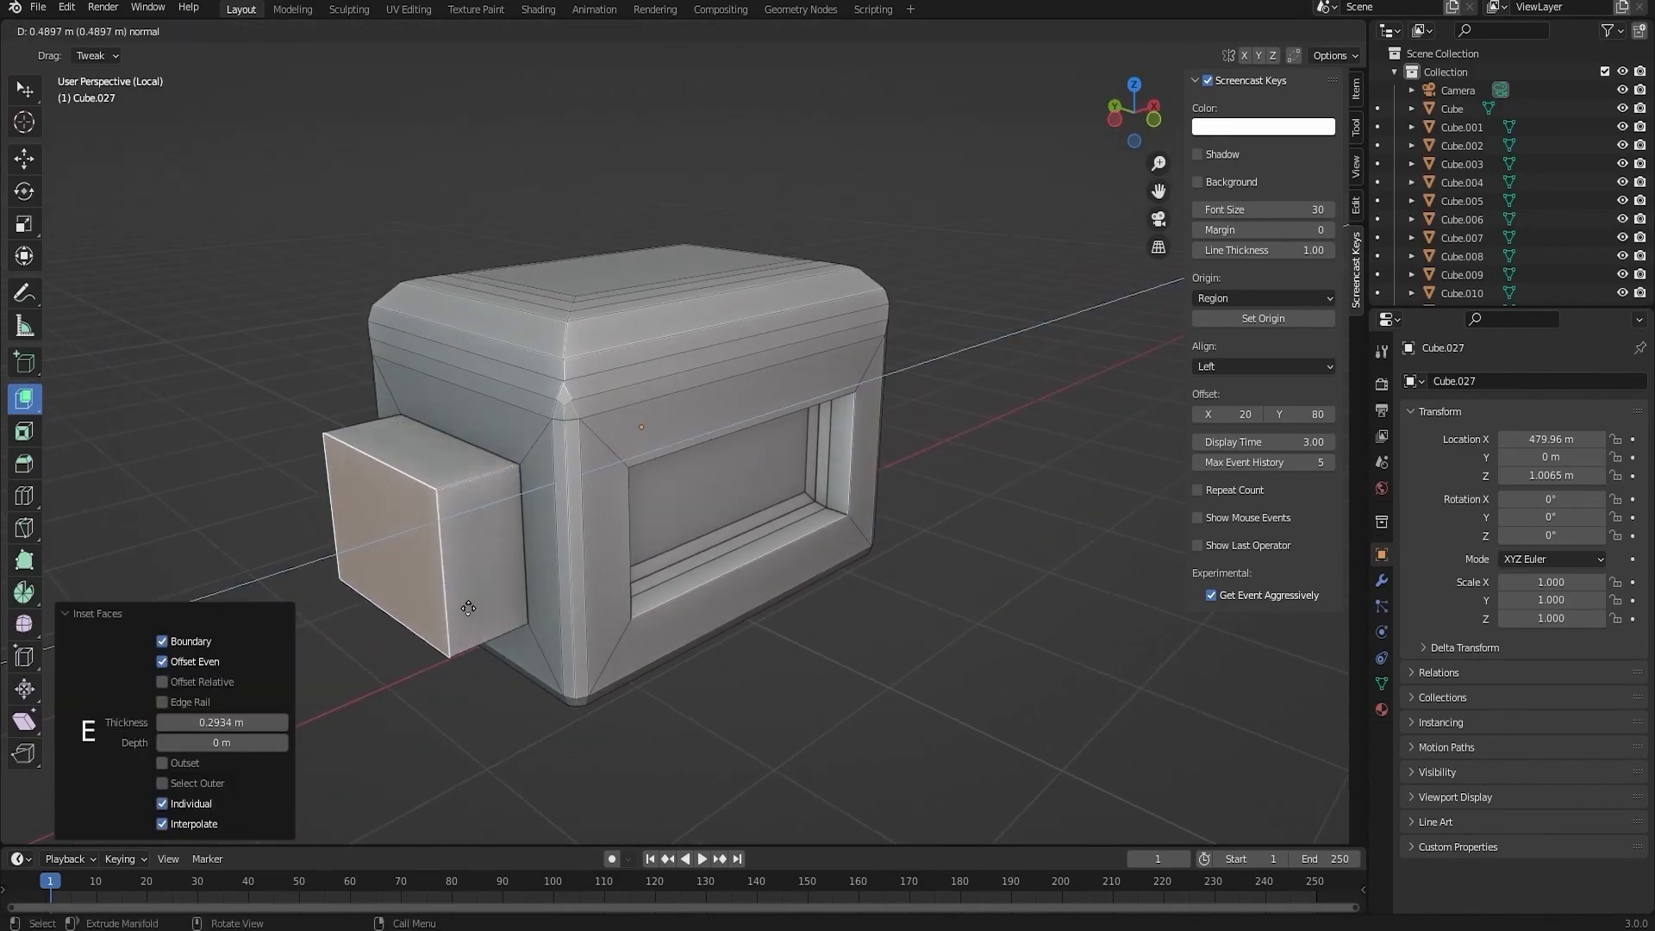
pyautogui.click(414, 595)
pyautogui.hotkey('ctrl', 'b')
pyautogui.moveTo(551, 517); pyautogui.dragTo(756, 477, button='middle')
pyautogui.press('Tab')
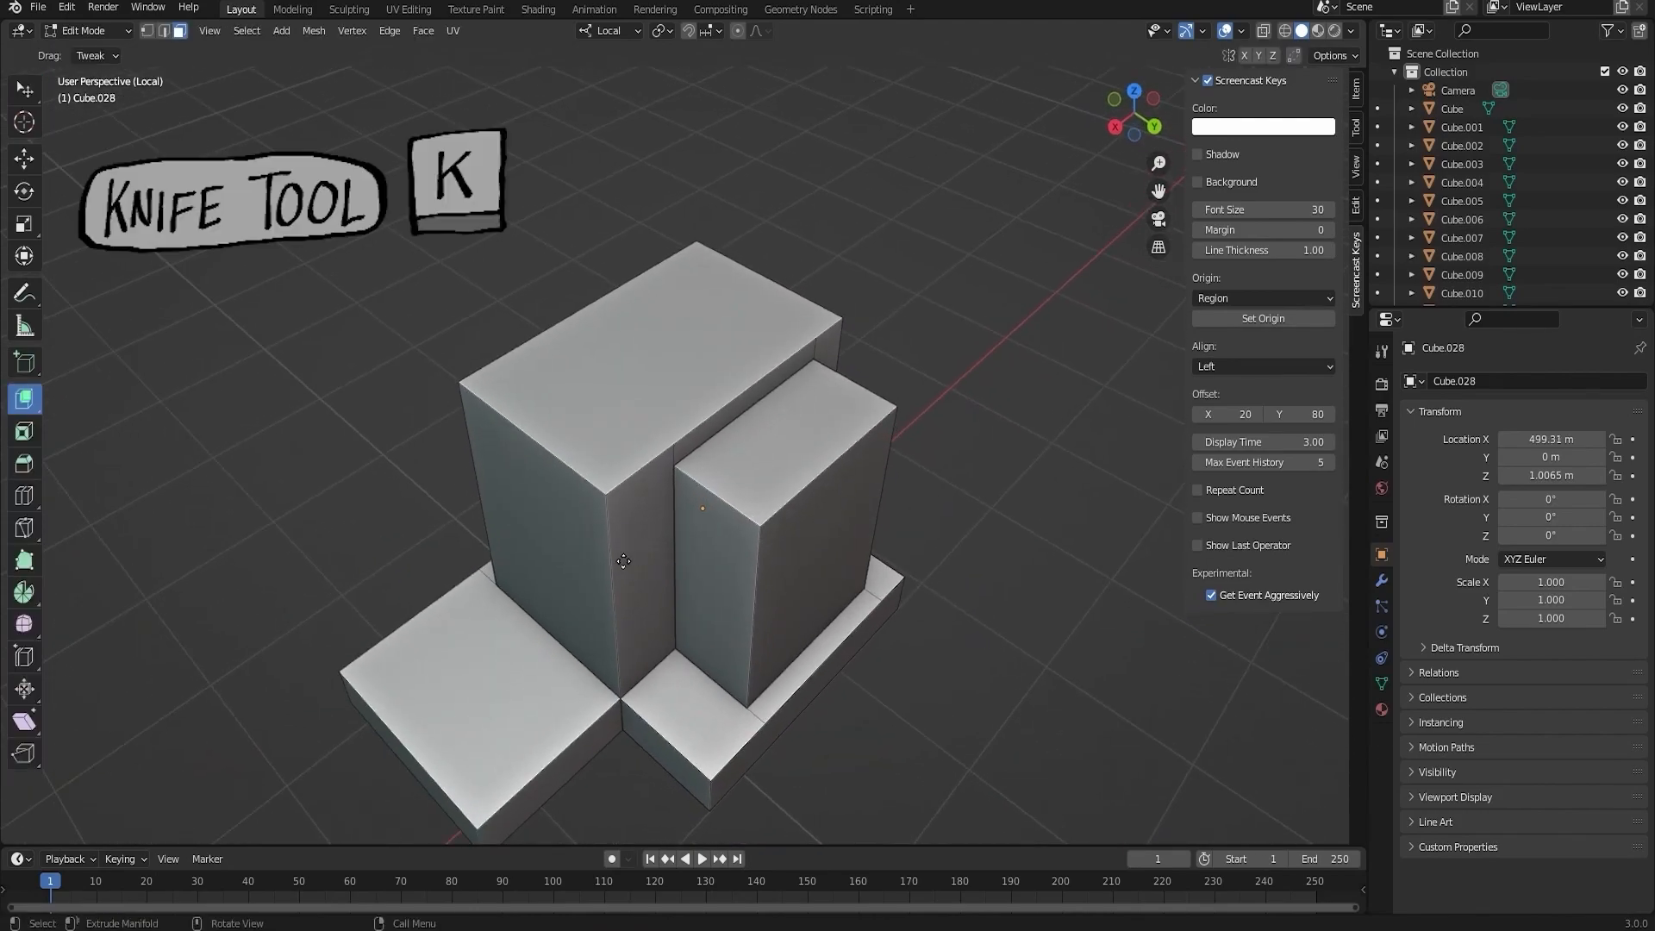
# - Cut straight lines across the top and side faces of the stepped block with the Knife tool and try selecting the resulting faces
pyautogui.moveTo(749, 457); pyautogui.dragTo(776, 483, button='middle')
pyautogui.scroll(3, 750, 454)
pyautogui.press('k')
pyautogui.click(576, 403)
pyautogui.press('Return')
pyautogui.moveTo(624, 465); pyautogui.dragTo(604, 552, button='middle')
pyautogui.press('3')
pyautogui.click(748, 482)
pyautogui.moveTo(820, 502); pyautogui.dragTo(879, 536)
pyautogui.moveTo(879, 536); pyautogui.dragTo(741, 543, button='middle')
pyautogui.click(328, 552)
pyautogui.moveTo(637, 560); pyautogui.dragTo(399, 416, button='middle')
pyautogui.scroll(-4, 689, 578)
pyautogui.click(674, 430)
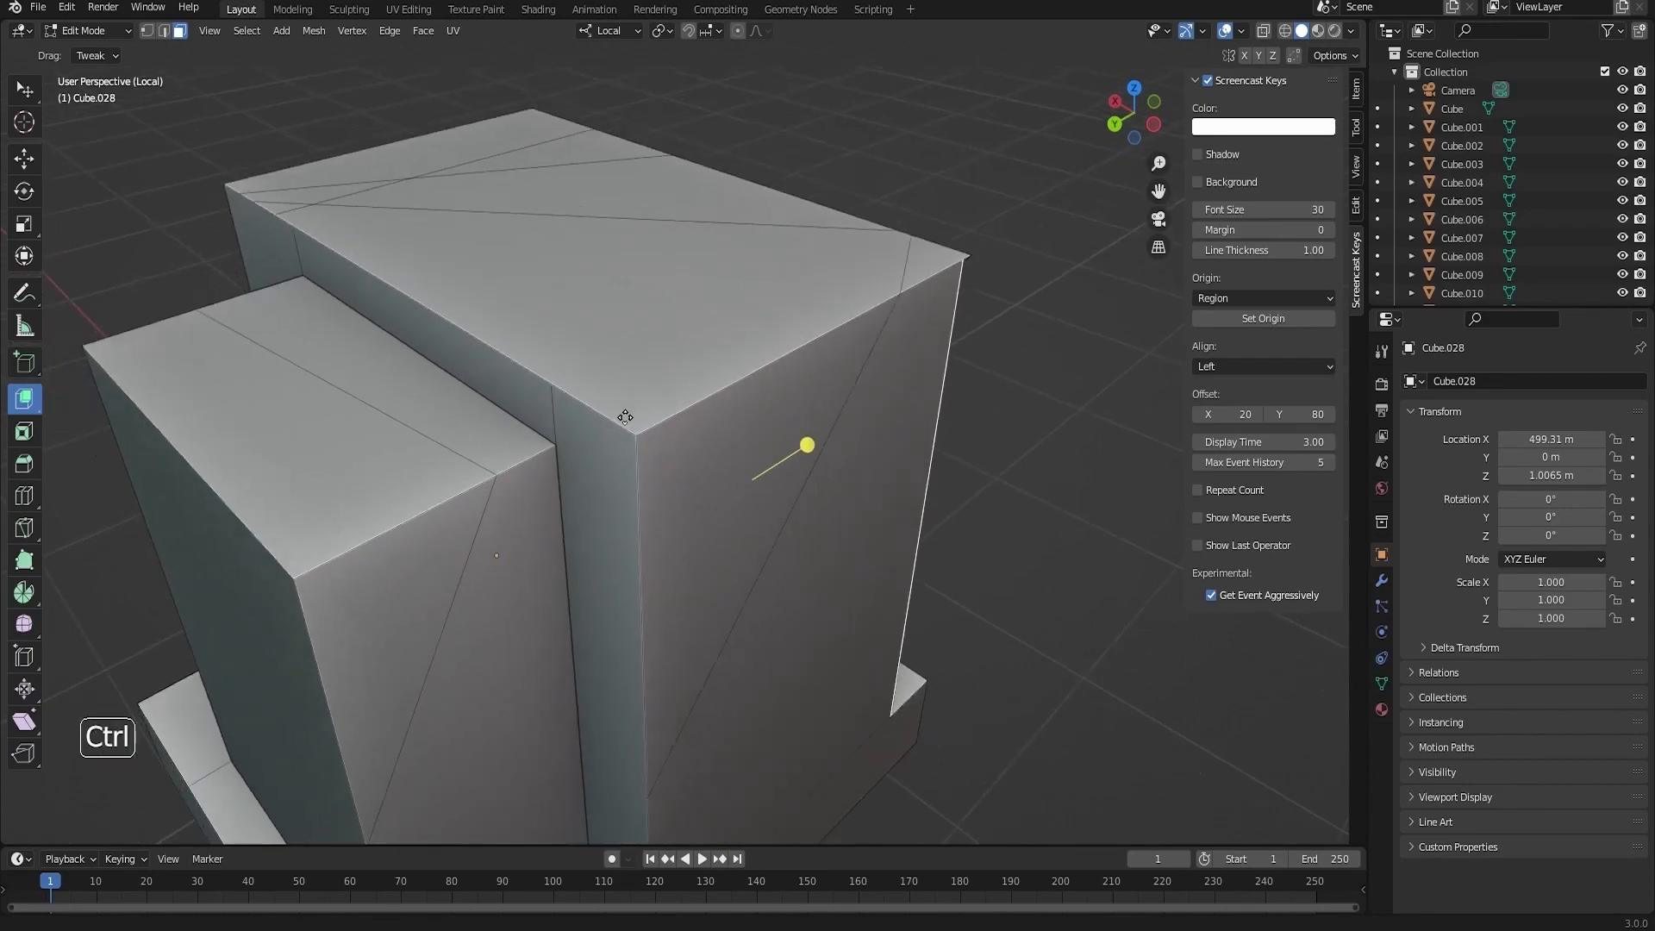
# - Duplicate the top face of the beveled box and raise the copy along the Z axis
pyautogui.press('Tab')
pyautogui.click(730, 389)
pyautogui.moveTo(604, 517); pyautogui.dragTo(812, 474, button='middle')
pyautogui.hotkey('shift', 'd')
pyautogui.press('z')
pyautogui.click(794, 341)
# - Extrude the duplicated face upward and bevel the edges of its top
pyautogui.press('e')
pyautogui.click(824, 359)
pyautogui.hotkey('ctrl', 'b')
pyautogui.click(887, 325)
pyautogui.keyDown('ctrl'); pyautogui.moveTo(810, 387); pyautogui.dragTo(873, 372, button='middle'); pyautogui.keyUp('ctrl')
# - Select the whole linked block above the box and scale it down along the X and Y axes
pyautogui.press('l')
pyautogui.press('s')
pyautogui.press('x')
pyautogui.click(901, 451)
pyautogui.press('s')
pyautogui.press('y')
pyautogui.click(835, 353)
# - Move the narrowed block down 0.55753 m along the Z axis
pyautogui.press('g')
pyautogui.press('z')
pyautogui.click(786, 609)
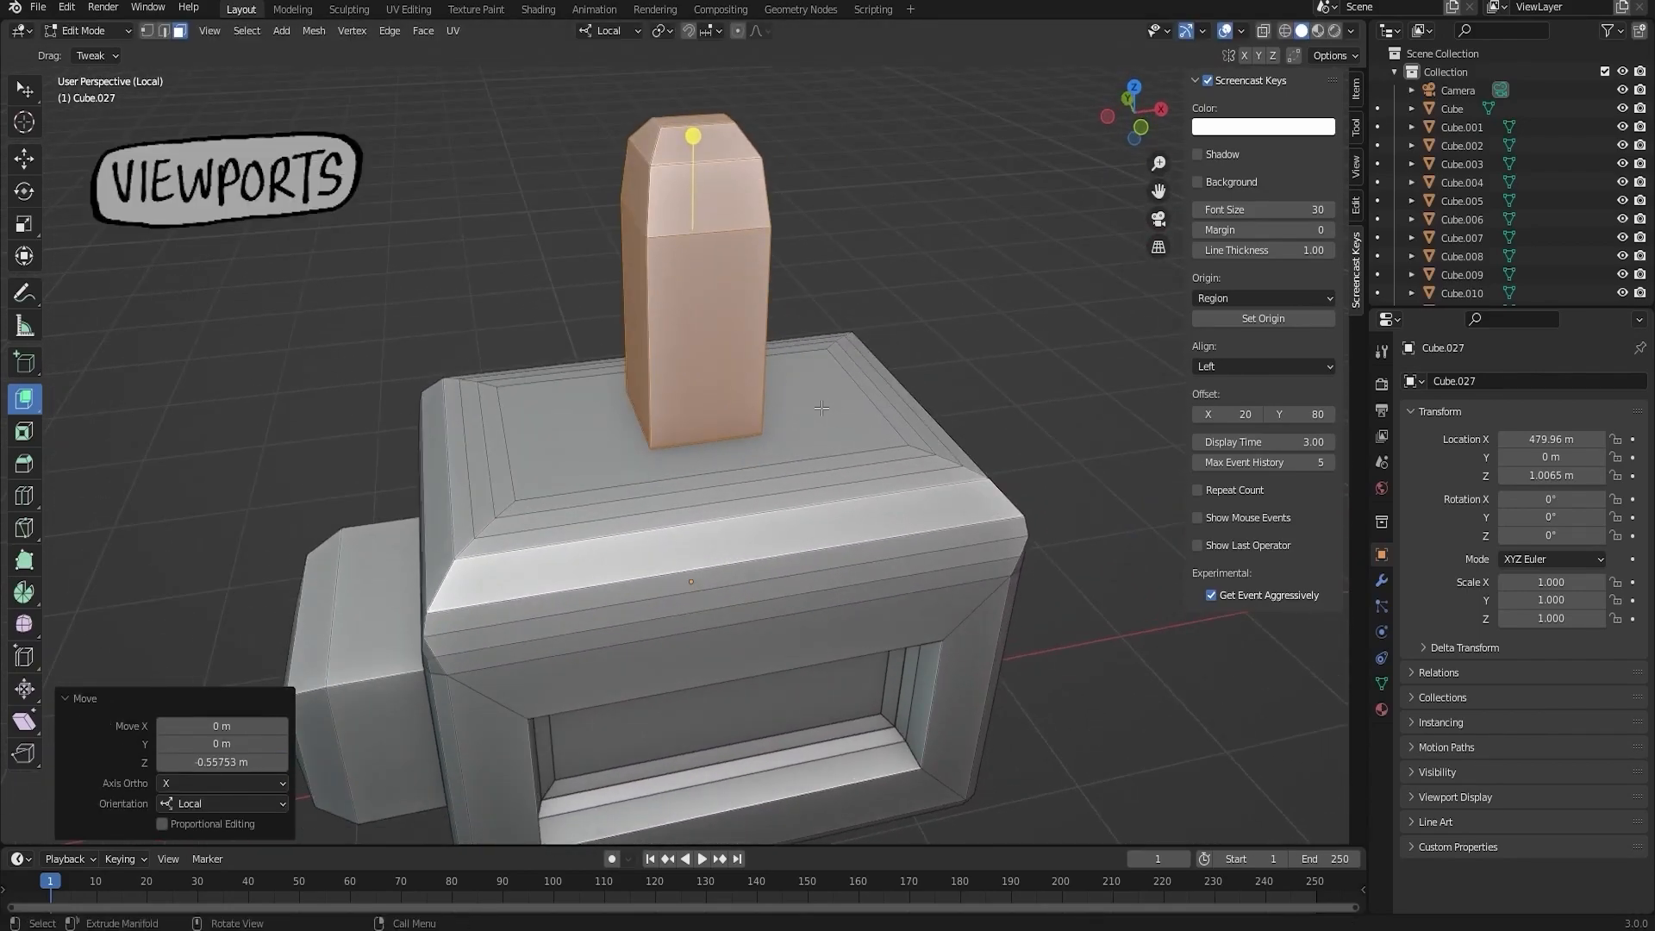
# - Examine the model by alternating between the front and right views and toggling the projection
pyautogui.press('KP_1')
pyautogui.press('KP_3')
pyautogui.press('KP_1')
pyautogui.press('KP_3')
pyautogui.press('KP_1')
pyautogui.press('KP_5')
pyautogui.press('KP_1')
pyautogui.press('KP_2')
pyautogui.press('KP_1')
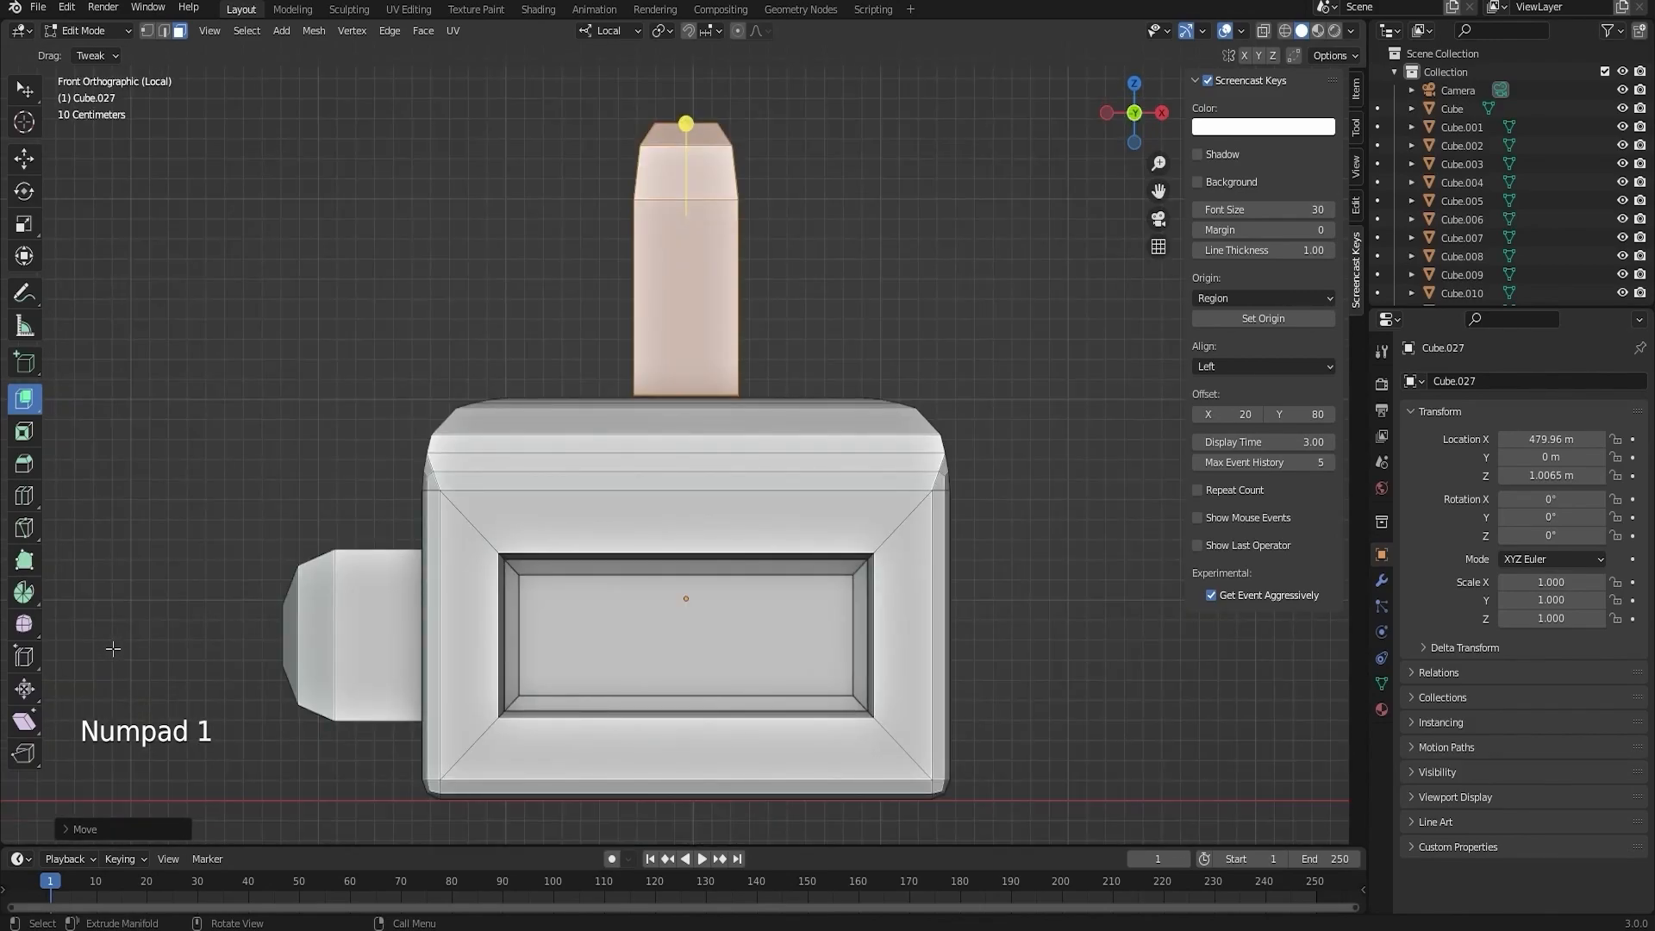
# - Examine the model from the right, top, opposite and front sides, and return to a freely rotated view
pyautogui.press('KP_3')
pyautogui.press('KP_7')
pyautogui.press('KP_9')
pyautogui.press('KP_1')
pyautogui.press('KP_3')
pyautogui.press('KP_7')
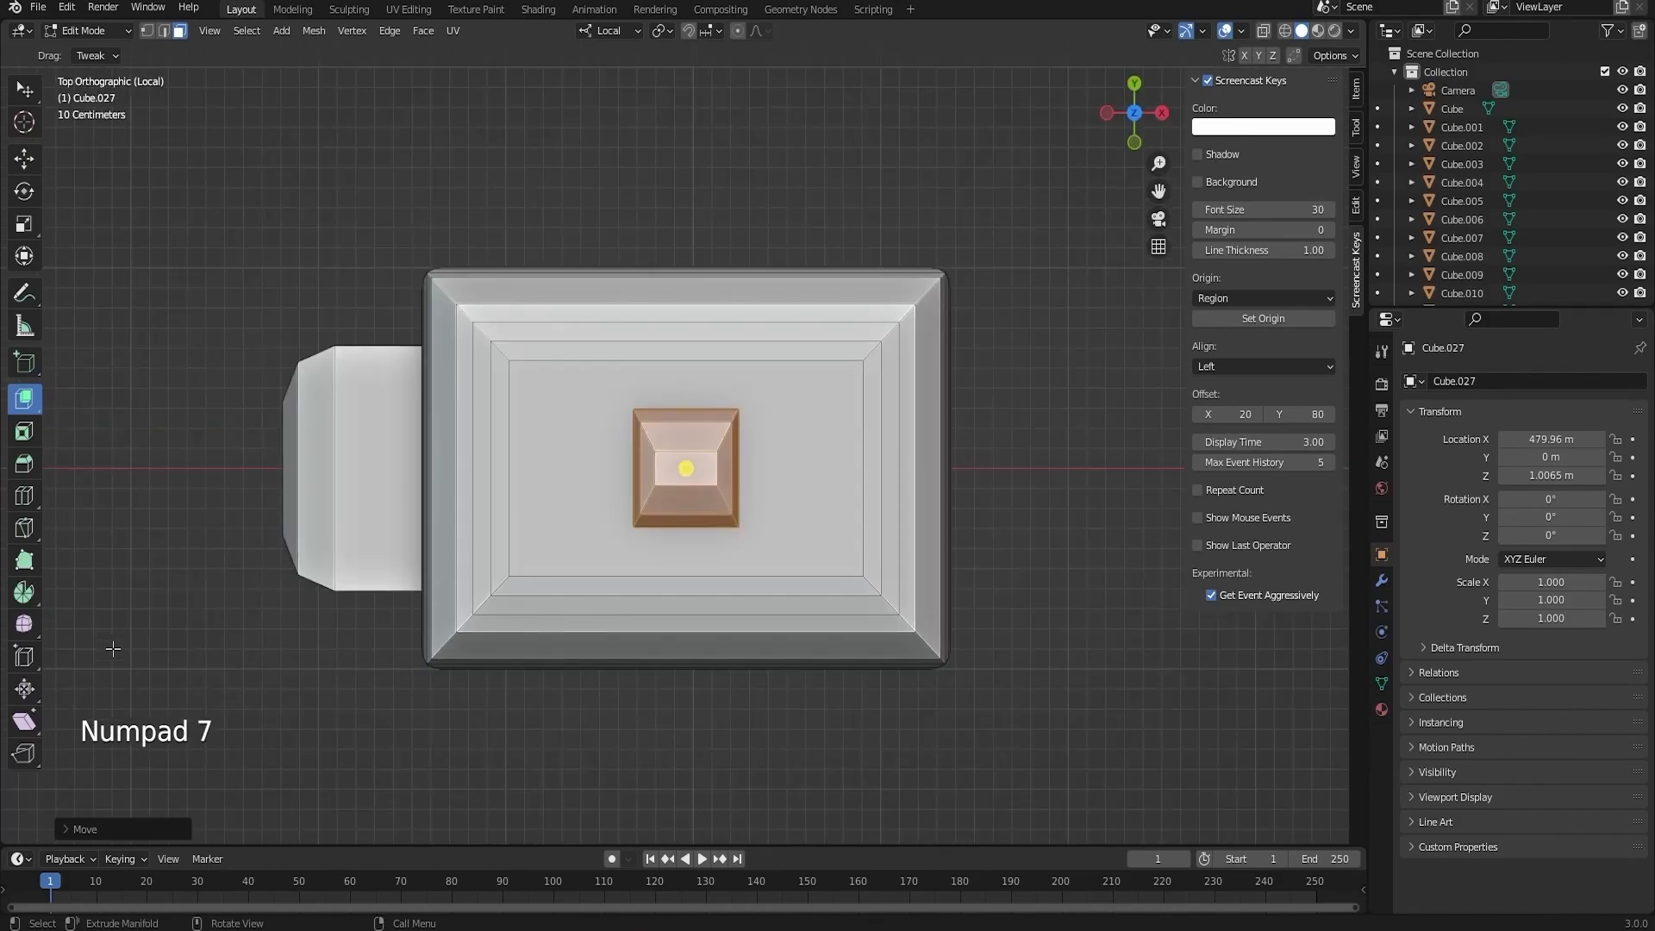
pyautogui.press('KP_9')
pyautogui.press('KP_2')
pyautogui.moveTo(113, 648); pyautogui.dragTo(782, 743, button='middle')
# - Orbit around the model in fixed increments, sideways in both directions and up and down
pyautogui.press('KP_2')
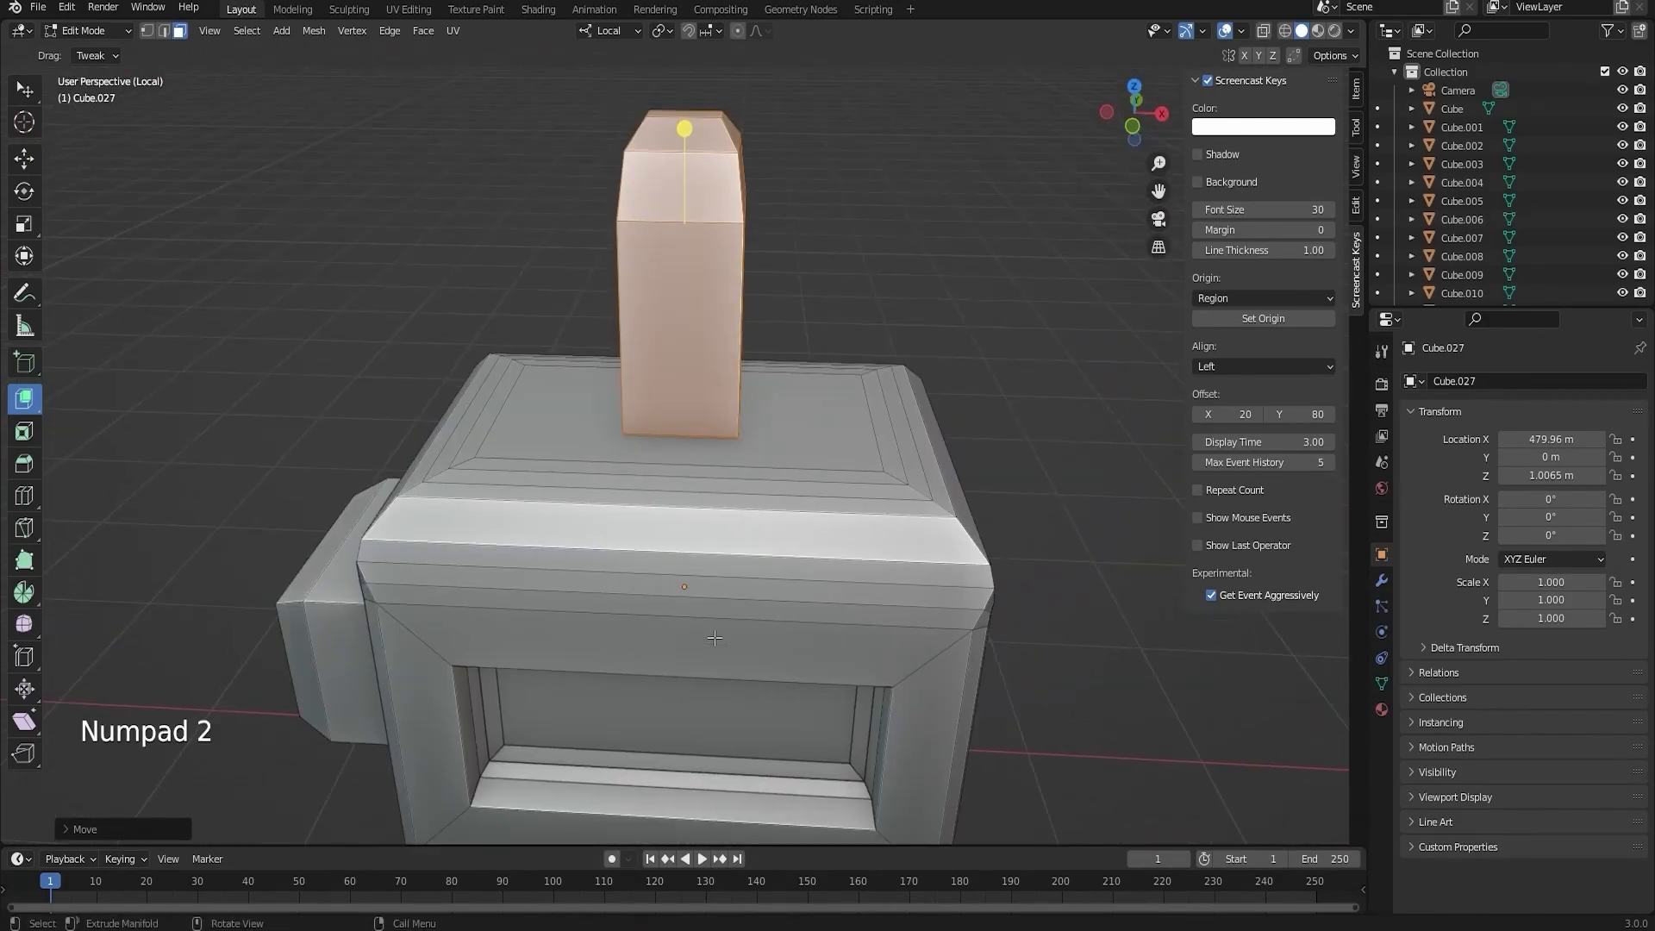
pyautogui.press('KP_4')
pyautogui.press('KP_4')
pyautogui.press('KP_4')
pyautogui.press('KP_4')
pyautogui.press('KP_4')
pyautogui.press('KP_4')
pyautogui.press('KP_4')
pyautogui.press('KP_2')
pyautogui.press('KP_2')
pyautogui.press('KP_2')
pyautogui.press('KP_2')
pyautogui.press('KP_2')
pyautogui.press('KP_8')
pyautogui.press('KP_8')
pyautogui.press('KP_8')
pyautogui.press('KP_2')
pyautogui.press('KP_2')
pyautogui.press('KP_6')
pyautogui.press('KP_6')
pyautogui.press('KP_6')
pyautogui.press('KP_6')
pyautogui.press('KP_6')
pyautogui.press('KP_4')
pyautogui.press('KP_4')
pyautogui.press('KP_4')
pyautogui.press('KP_4')
pyautogui.press('KP_4')
pyautogui.press('KP_4')
pyautogui.press('KP_4')
pyautogui.press('KP_4')
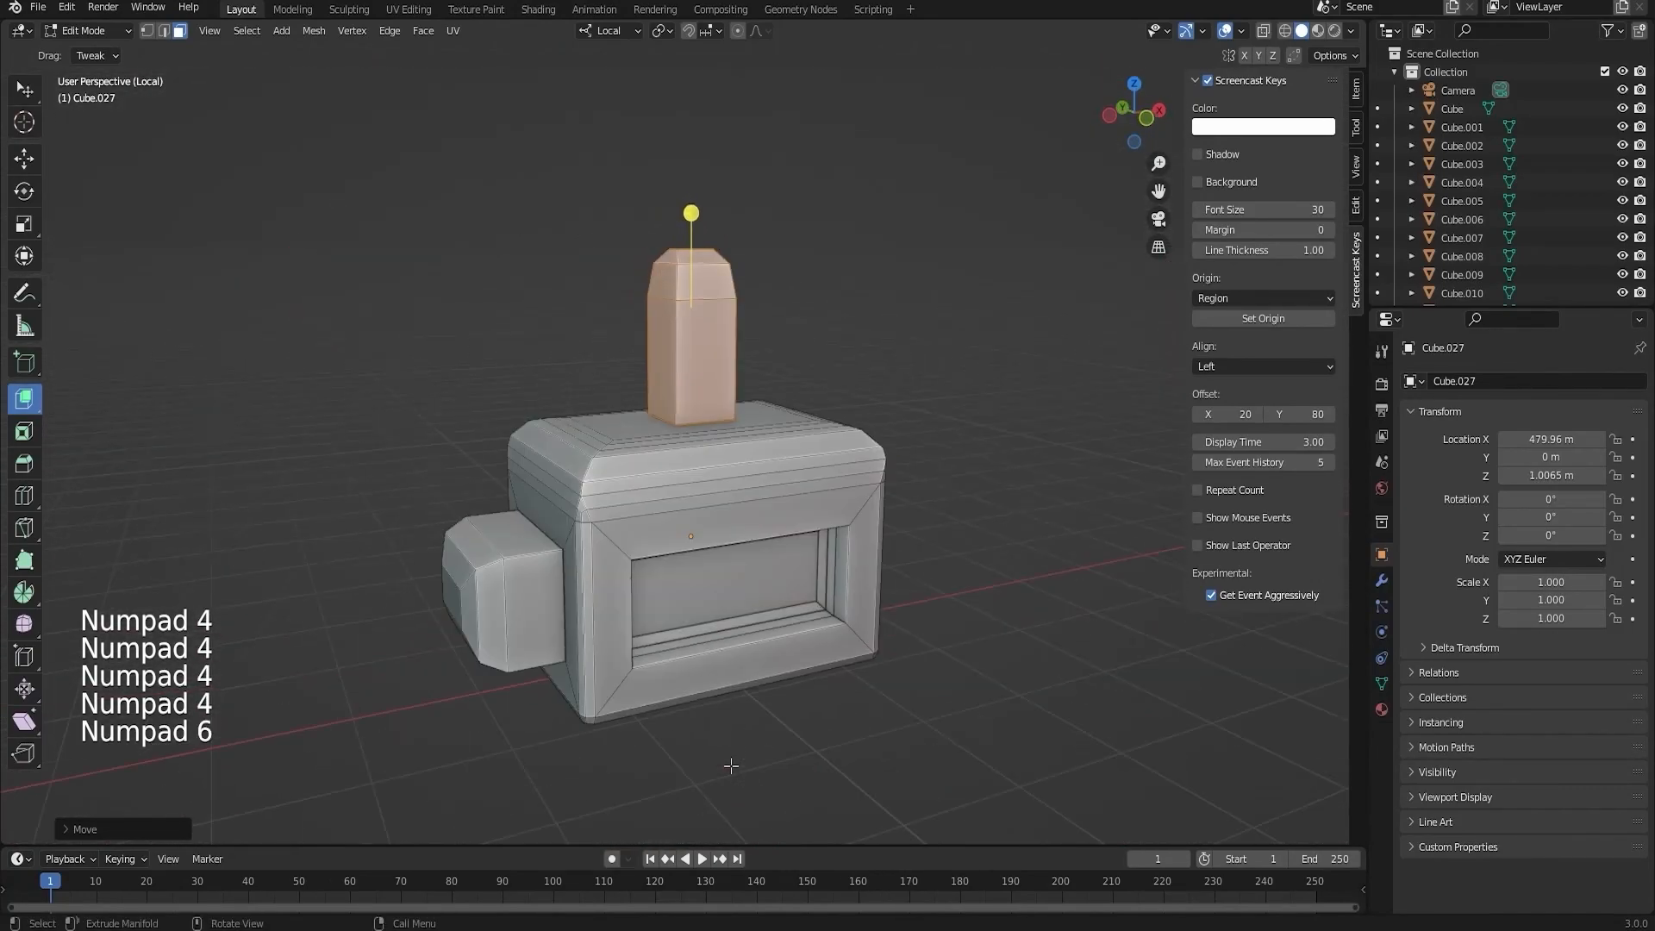
pyautogui.press('KP_6')
pyautogui.press('KP_6')
pyautogui.press('KP_6')
pyautogui.press('KP_6')
pyautogui.press('KP_6')
pyautogui.press('KP_8')
pyautogui.press('KP_8')
pyautogui.press('KP_8')
pyautogui.press('KP_8')
pyautogui.press('KP_8')
pyautogui.press('KP_2')
pyautogui.press('KP_2')
pyautogui.press('KP_2')
pyautogui.press('KP_2')
pyautogui.press('KP_2')
pyautogui.press('KP_2')
pyautogui.press('KP_2')
# - Compare the perspective and orthographic projections, including the top, bottom, front and right views
pyautogui.press('KP_5')
pyautogui.moveTo(731, 765); pyautogui.dragTo(995, 666, button='middle')
pyautogui.press('KP_5')
pyautogui.press('KP_7')
pyautogui.press('KP_9')
pyautogui.press('KP_1')
pyautogui.press('KP_3')
pyautogui.press('KP_5')
pyautogui.press('KP_5')
pyautogui.press('KP_5')
# - Split one side face of the post off the mesh and move it away from the post
pyautogui.press('g')
pyautogui.moveTo(864, 676); pyautogui.dragTo(825, 473, button='middle')
pyautogui.press('y')
pyautogui.press('Tab')
pyautogui.click(759, 241)
pyautogui.press('Tab')
pyautogui.press('y')
pyautogui.press('g')
pyautogui.click(960, 337)
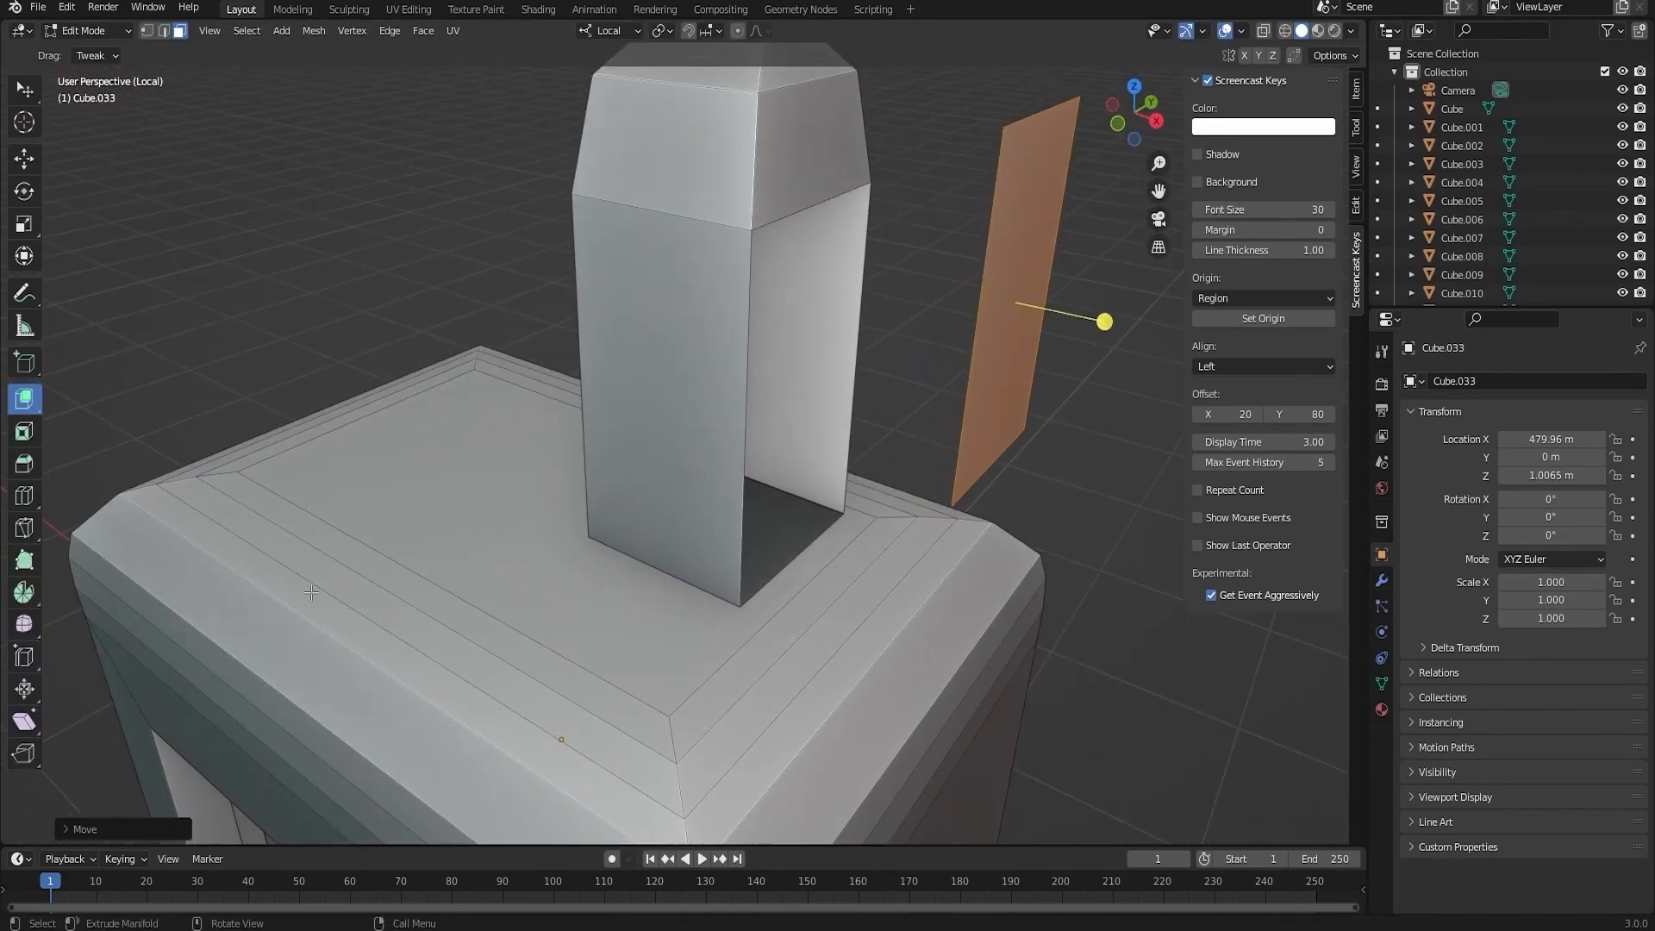
# - Split another face off the model and move it away from the mesh
pyautogui.scroll(-5, 960, 338)
pyautogui.click(551, 431)
pyautogui.scroll(4, 609, 480)
pyautogui.press('y')
pyautogui.press('g')
pyautogui.click(440, 318)
# - Split the recessed front face of the large box off the mesh and move it aside to open the interior
pyautogui.scroll(3, 448, 362)
pyautogui.moveTo(448, 362); pyautogui.dragTo(638, 345, button='middle')
pyautogui.keyDown('shift'); pyautogui.moveTo(638, 345); pyautogui.dragTo(569, 423, button='middle'); pyautogui.keyUp('shift')
pyautogui.click(556, 640)
pyautogui.press('y')
pyautogui.press('g')
pyautogui.click(251, 603)
pyautogui.click(285, 595)
# - Explore the hollow box with Fly navigation, moving backward, forward and sideways through its openings
pyautogui.moveTo(517, 518); pyautogui.dragTo(630, 589, button='middle')
pyautogui.scroll(-5, 643, 421)
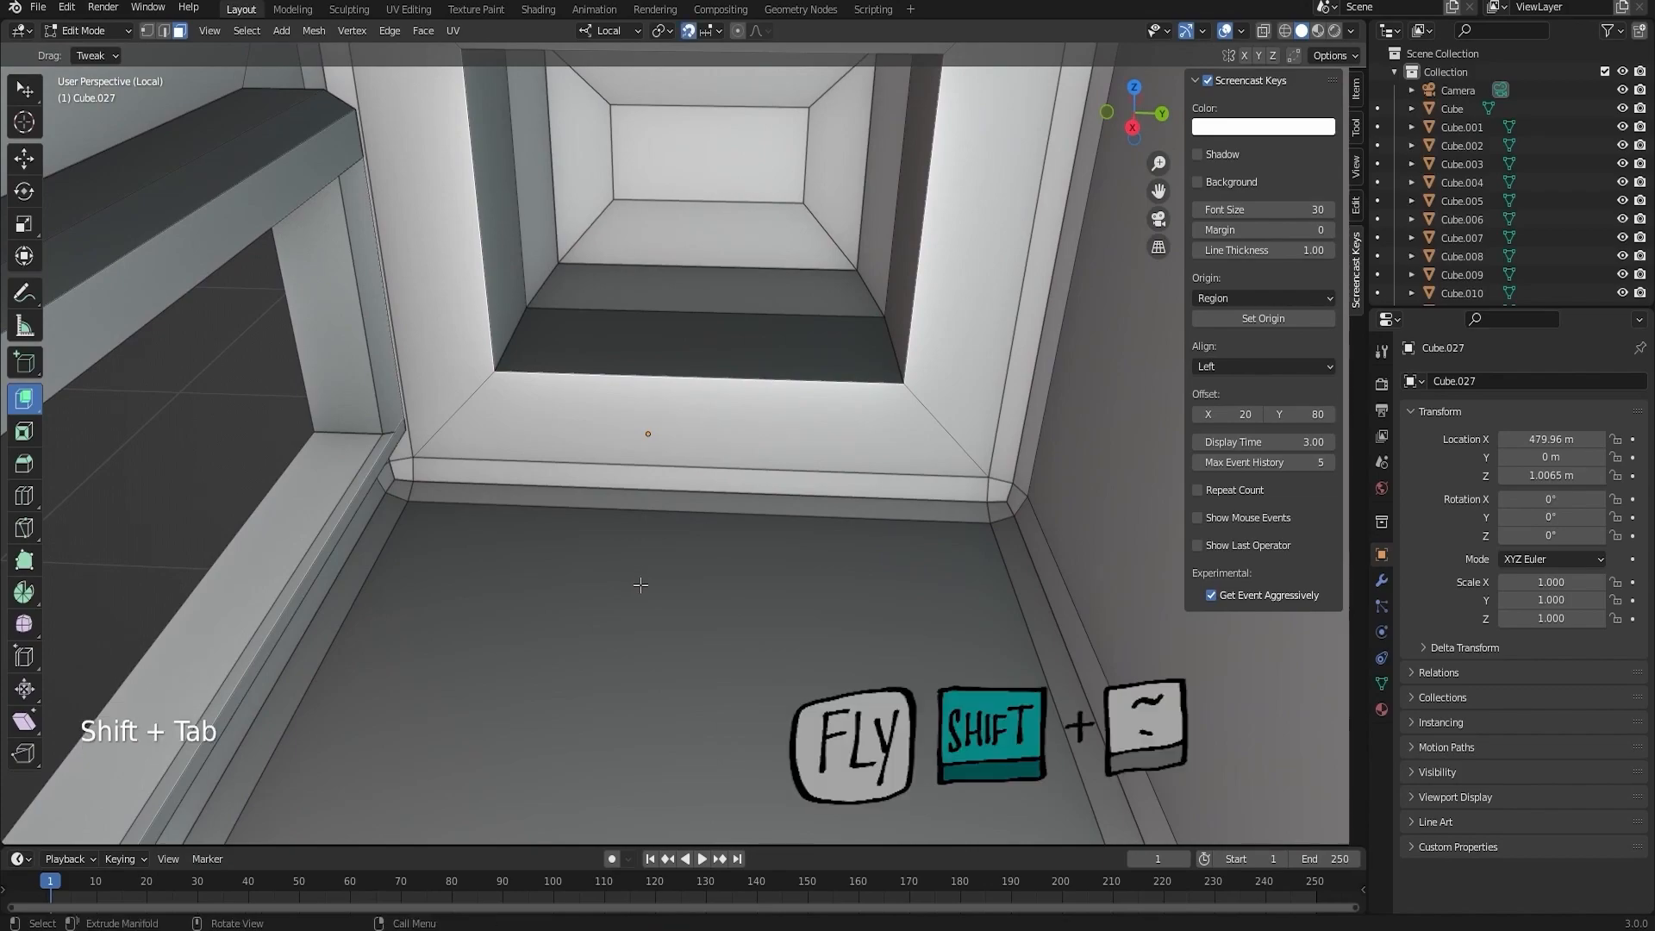
pyautogui.hotkey('shift', '`')
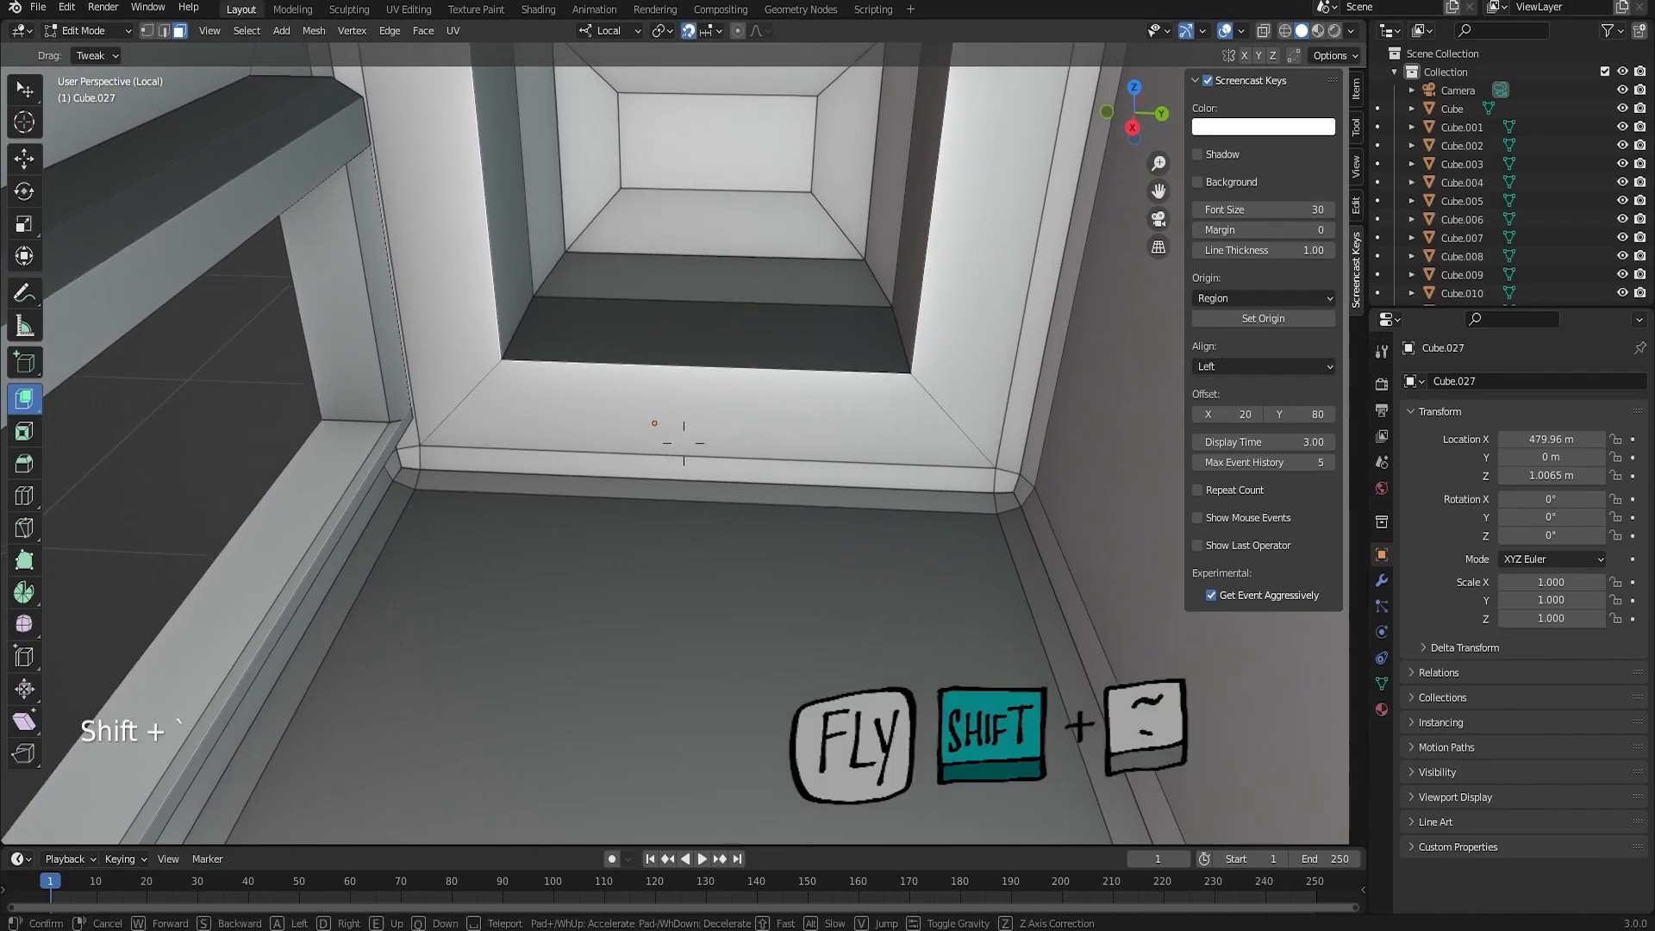
pyautogui.press('s')
pyautogui.press('a')
pyautogui.press('d')
pyautogui.press('w')
pyautogui.press('d')
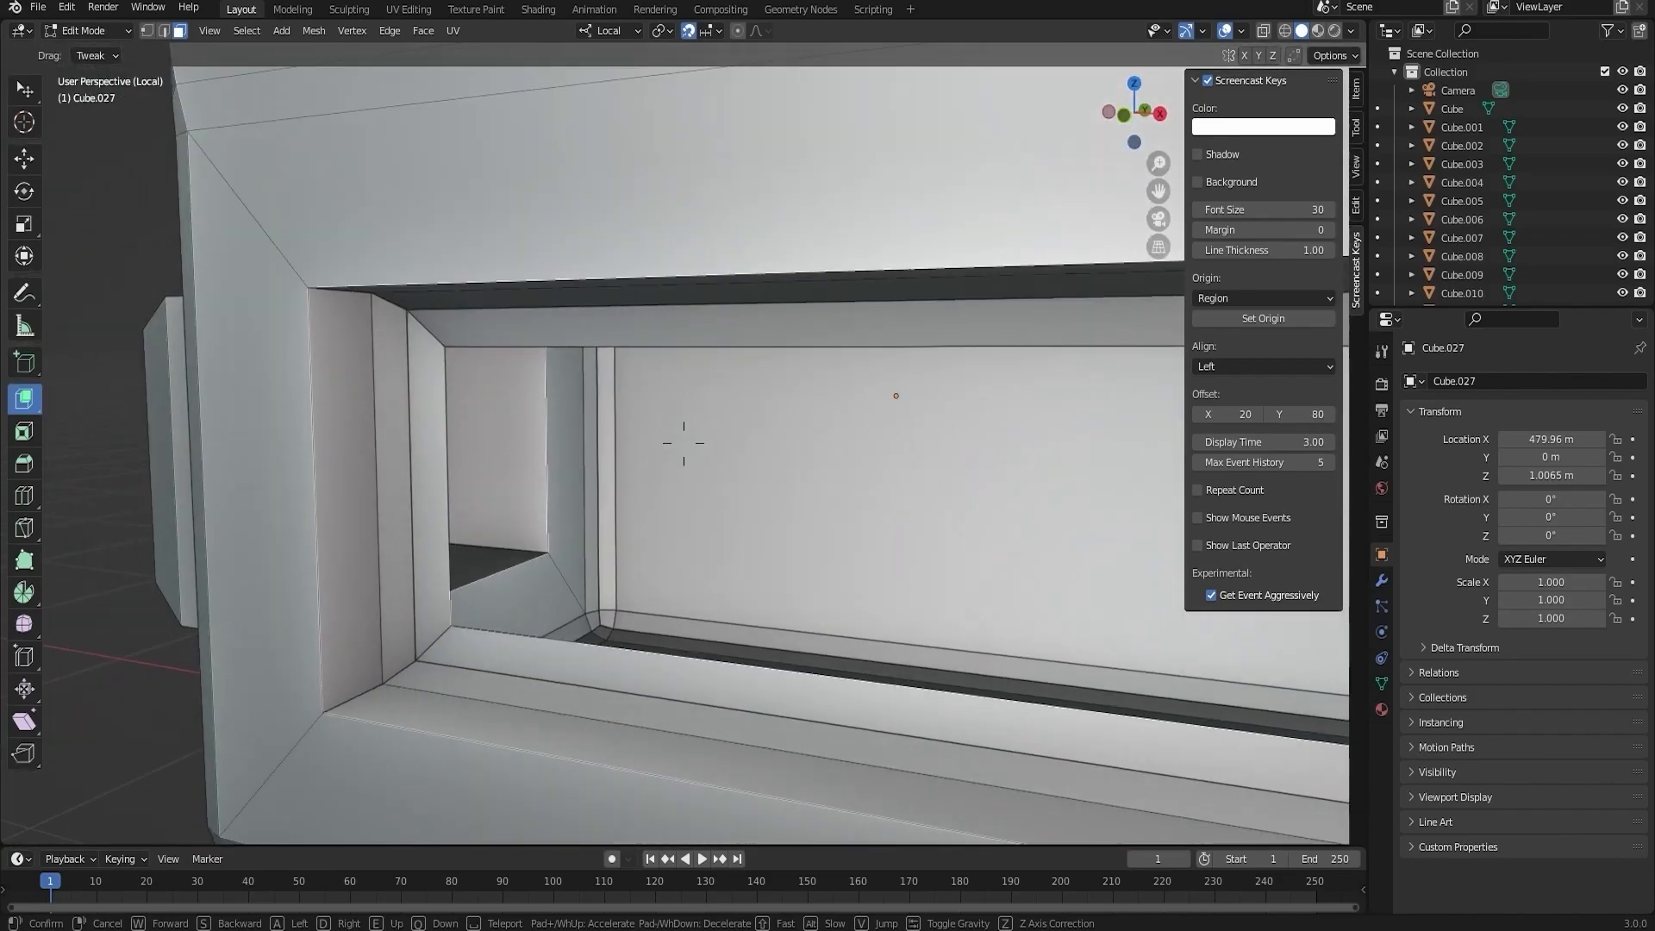
pyautogui.press('s')
pyautogui.press('a')
pyautogui.press('w')
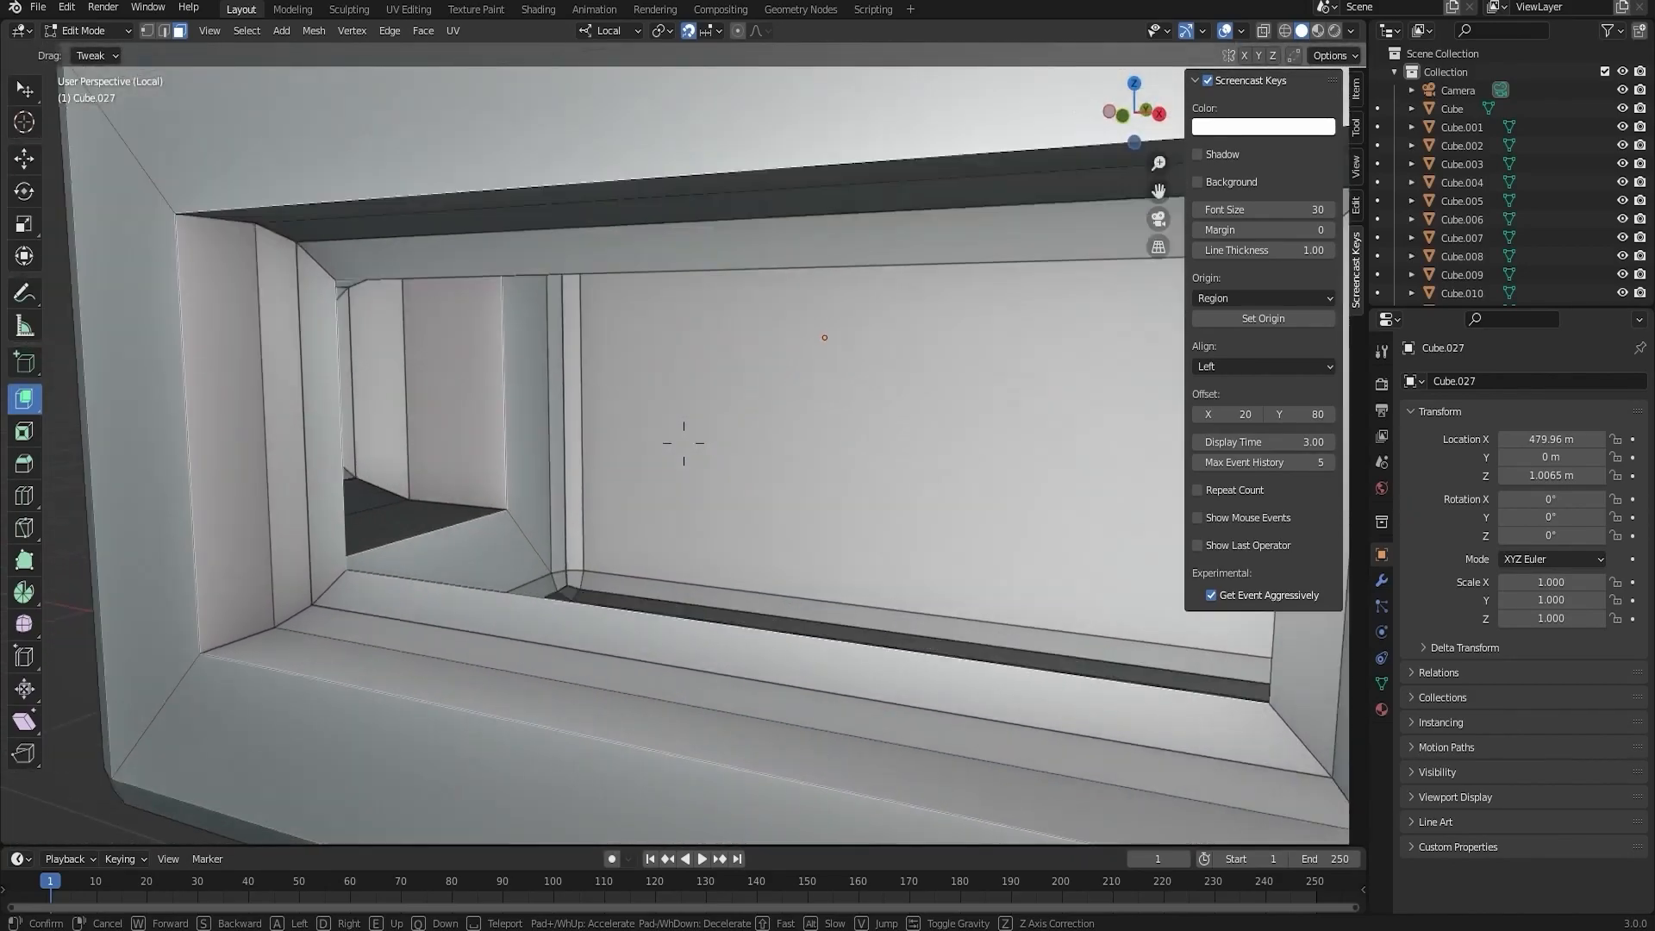
# - Fly at accelerated speed out of the box, back in through the front opening and around its interior
pyautogui.press('shift')
pyautogui.press('s')
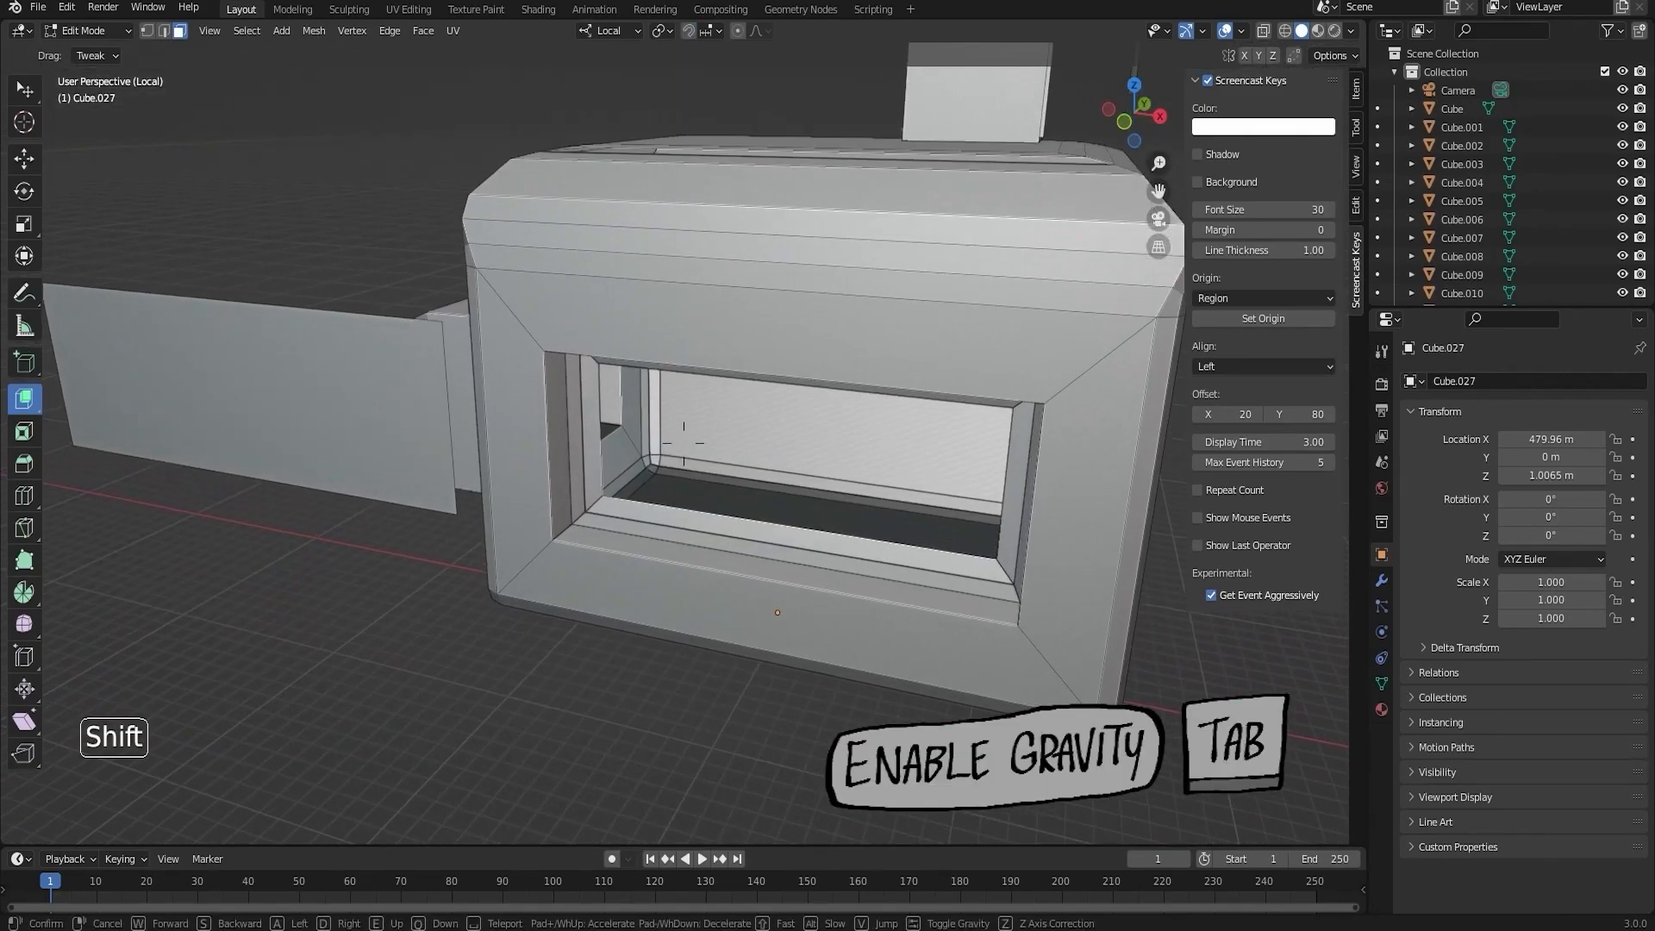
pyautogui.hotkey('shift', 'w')
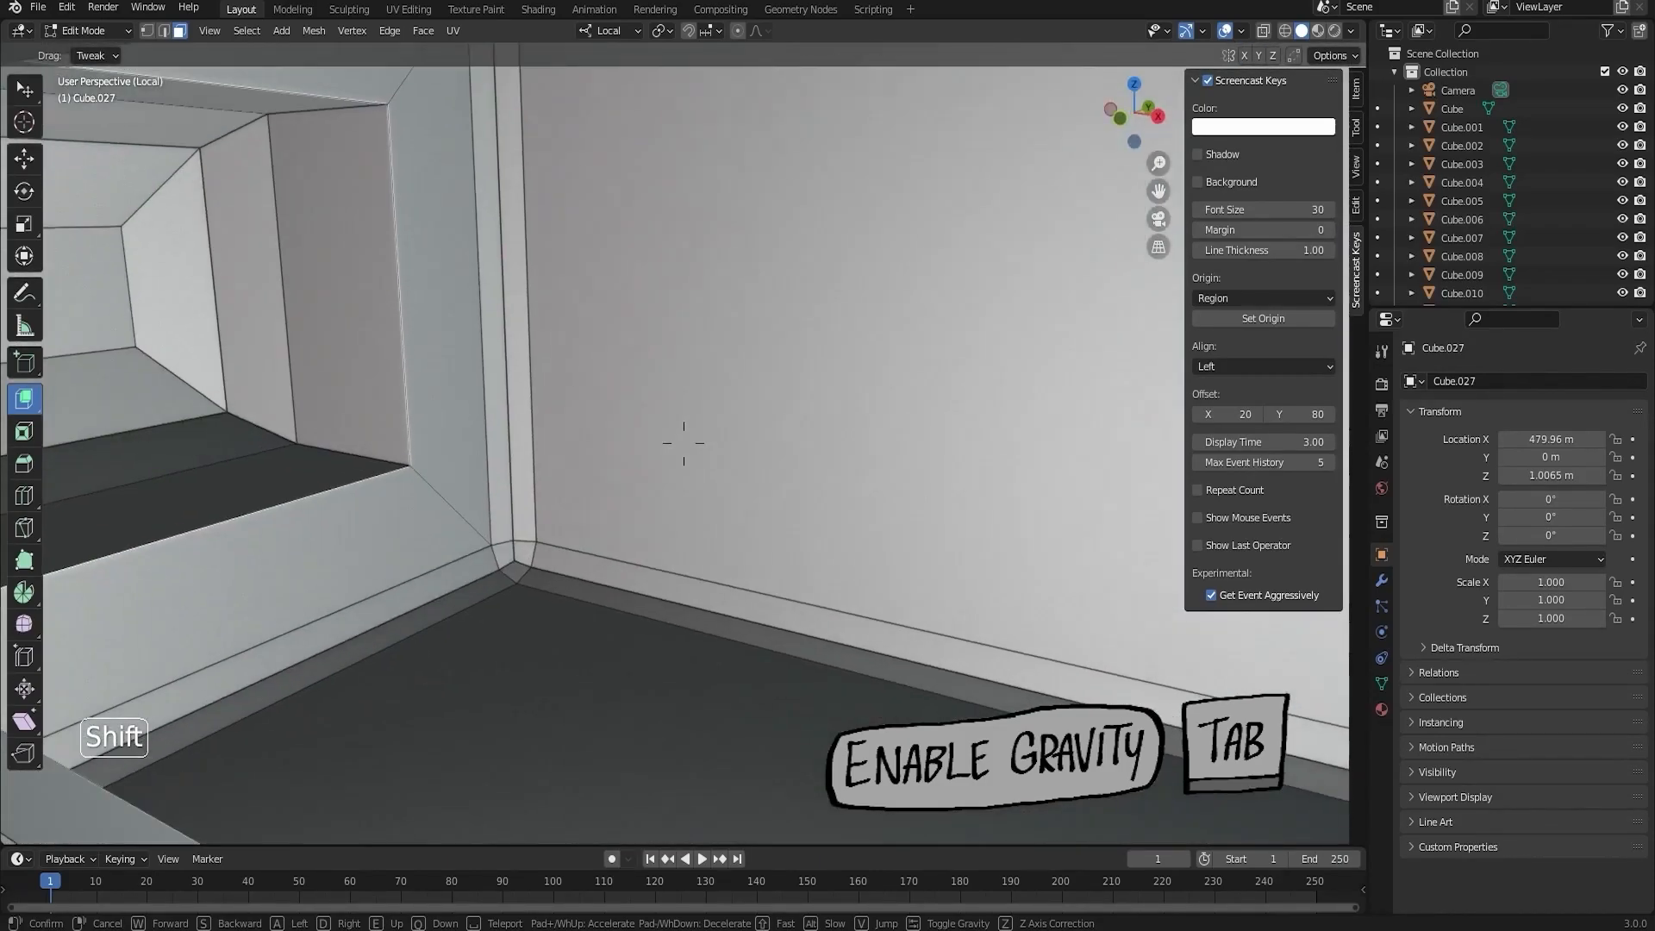
pyautogui.hotkey('shift', 'w')
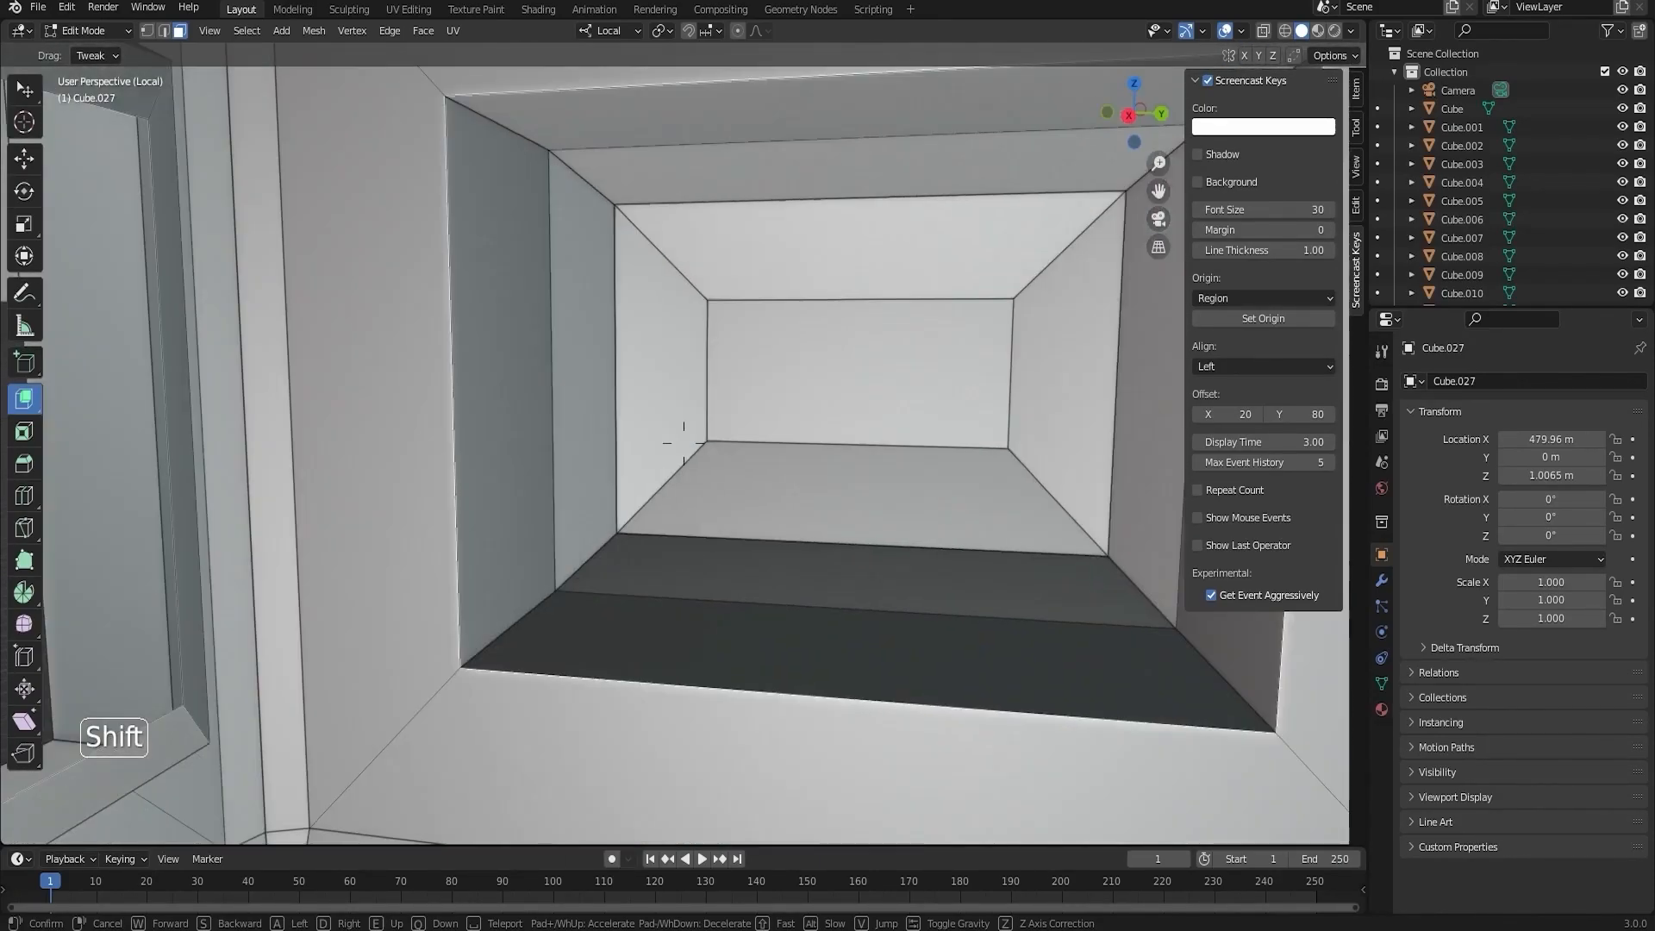
pyautogui.hotkey('shift', 'w')
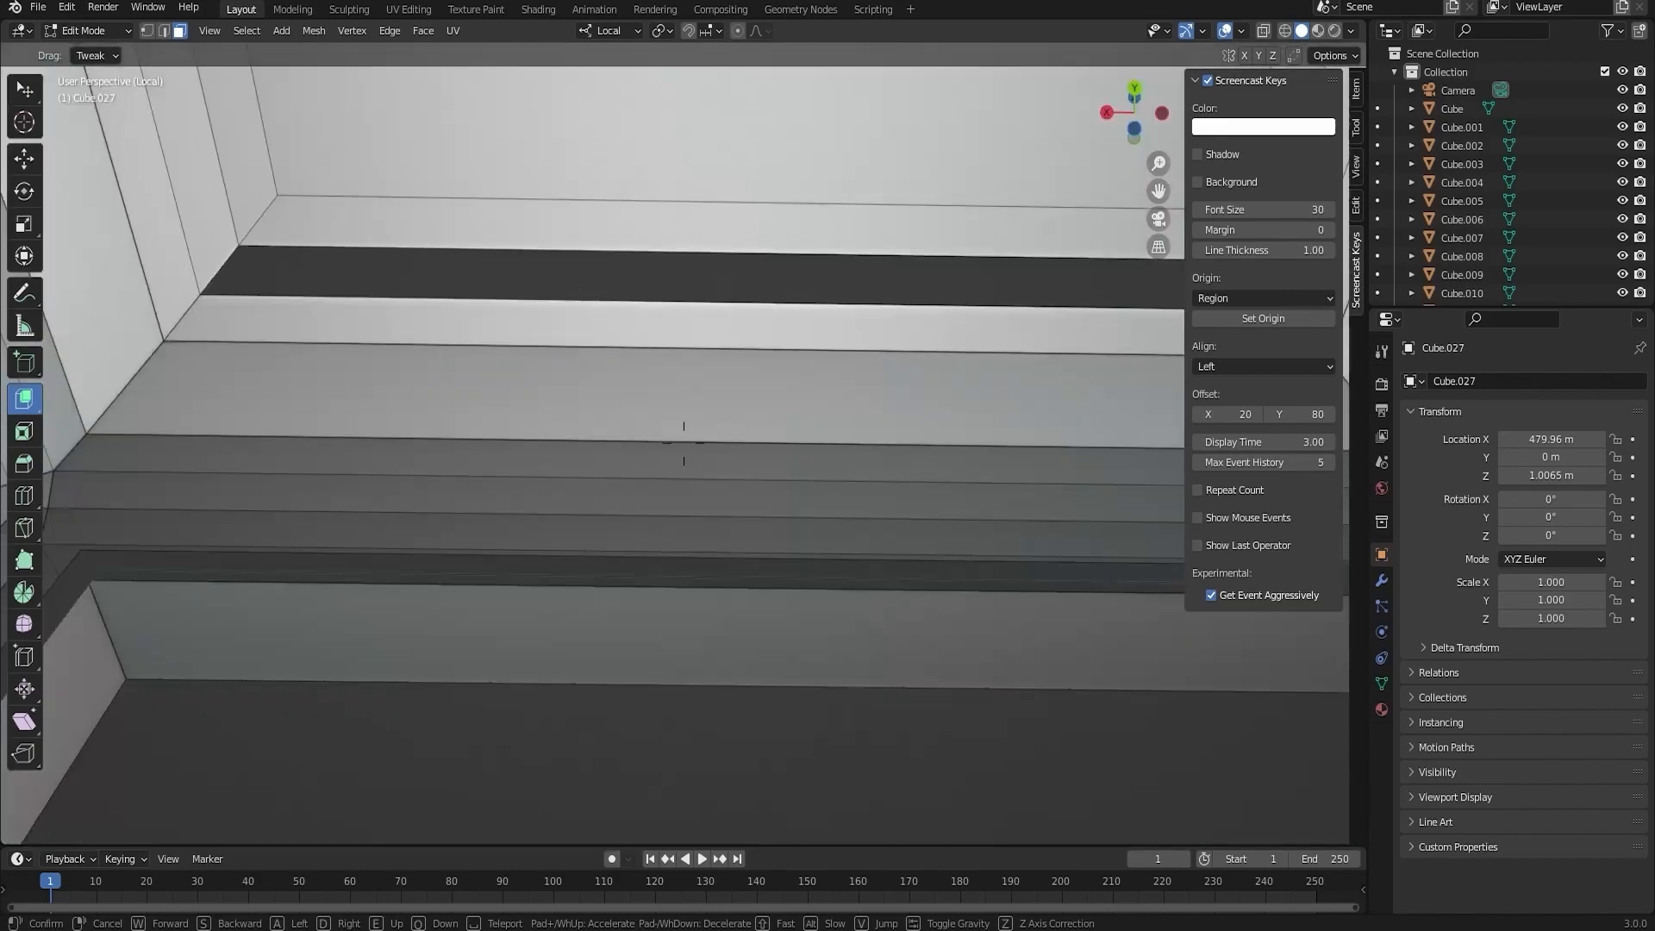
pyautogui.hotkey('shift', 'w')
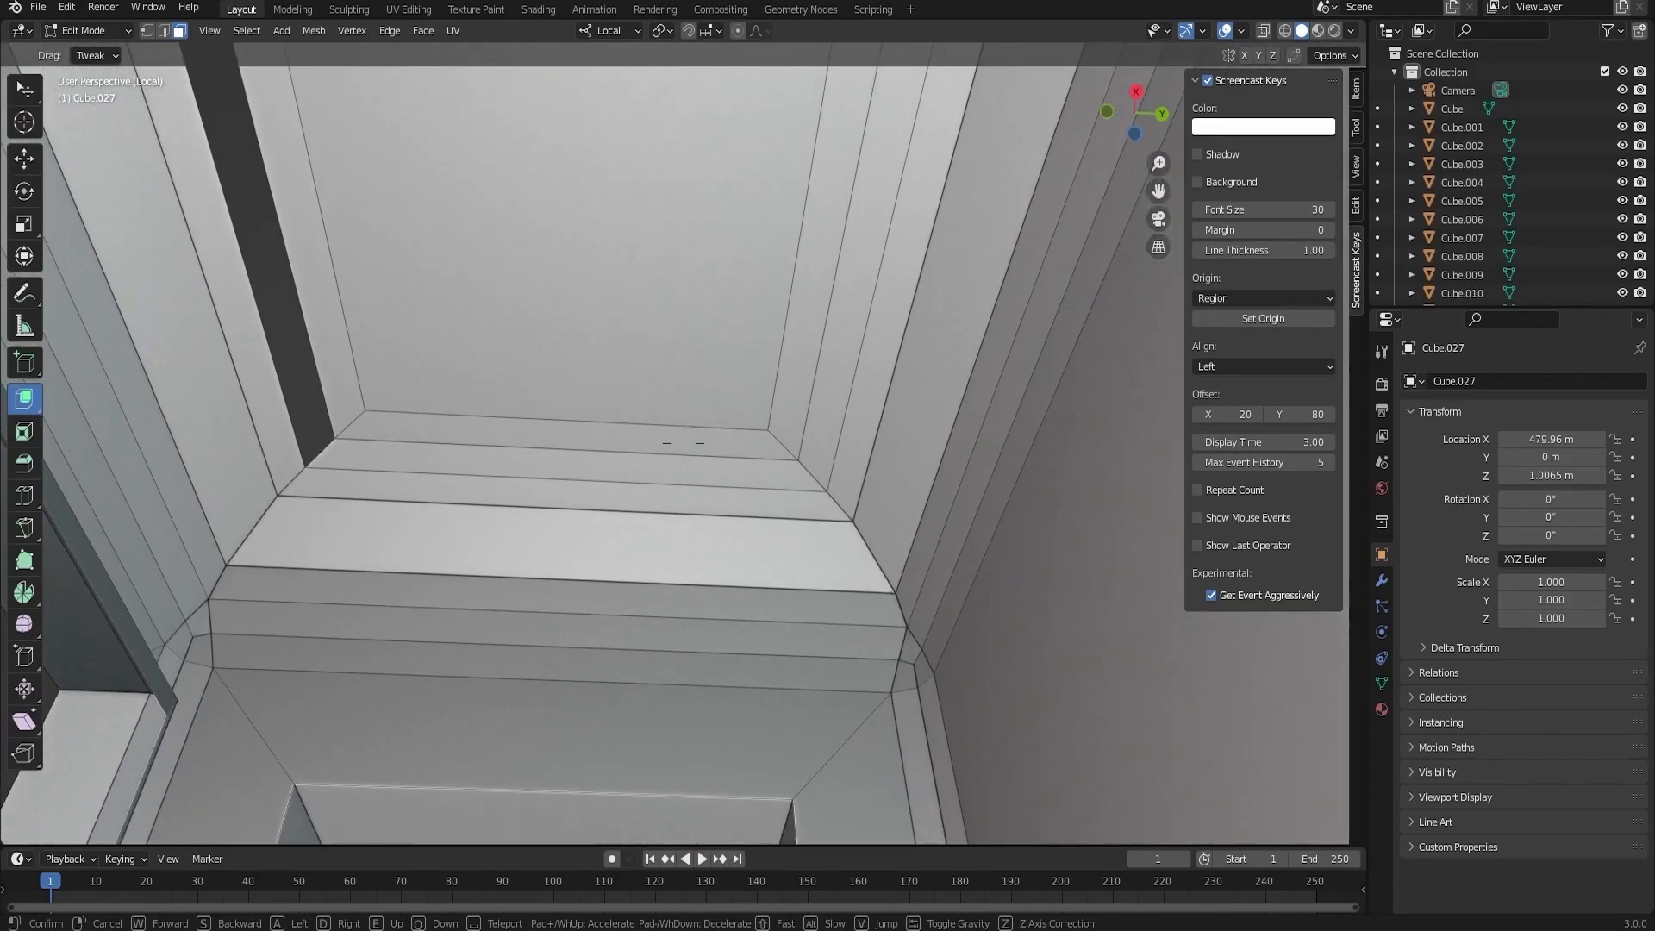
pyautogui.hotkey('shift', 'w')
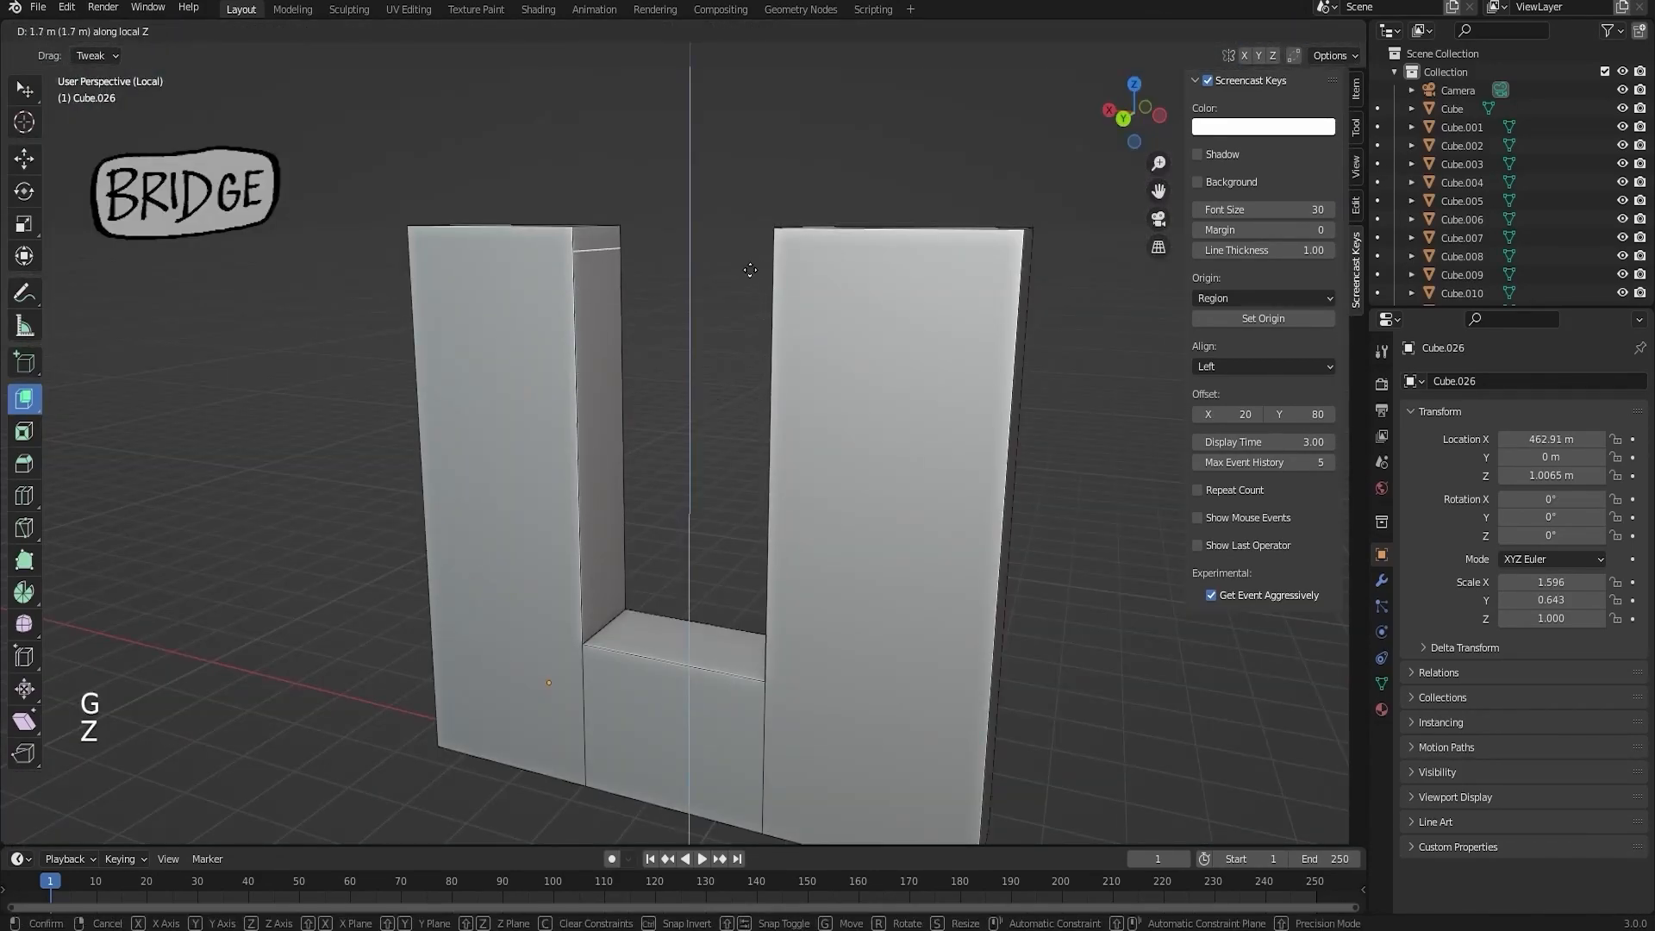
# - Move the edges on the pillars' facing sides along Z to just below the tops, the first by about 1.7 m
pyautogui.click(750, 270)
pyautogui.moveTo(748, 267); pyautogui.dragTo(801, 339, button='middle')
pyautogui.scroll(2, 803, 338)
pyautogui.moveTo(923, 303)
pyautogui.keyDown('shift'); pyautogui.mouseDown(button='middle')
pyautogui.moveTo(876, 321)
pyautogui.moveTo(896, 298)
pyautogui.mouseUp(button='middle'); pyautogui.keyUp('shift')
pyautogui.press('g')
pyautogui.press('z')
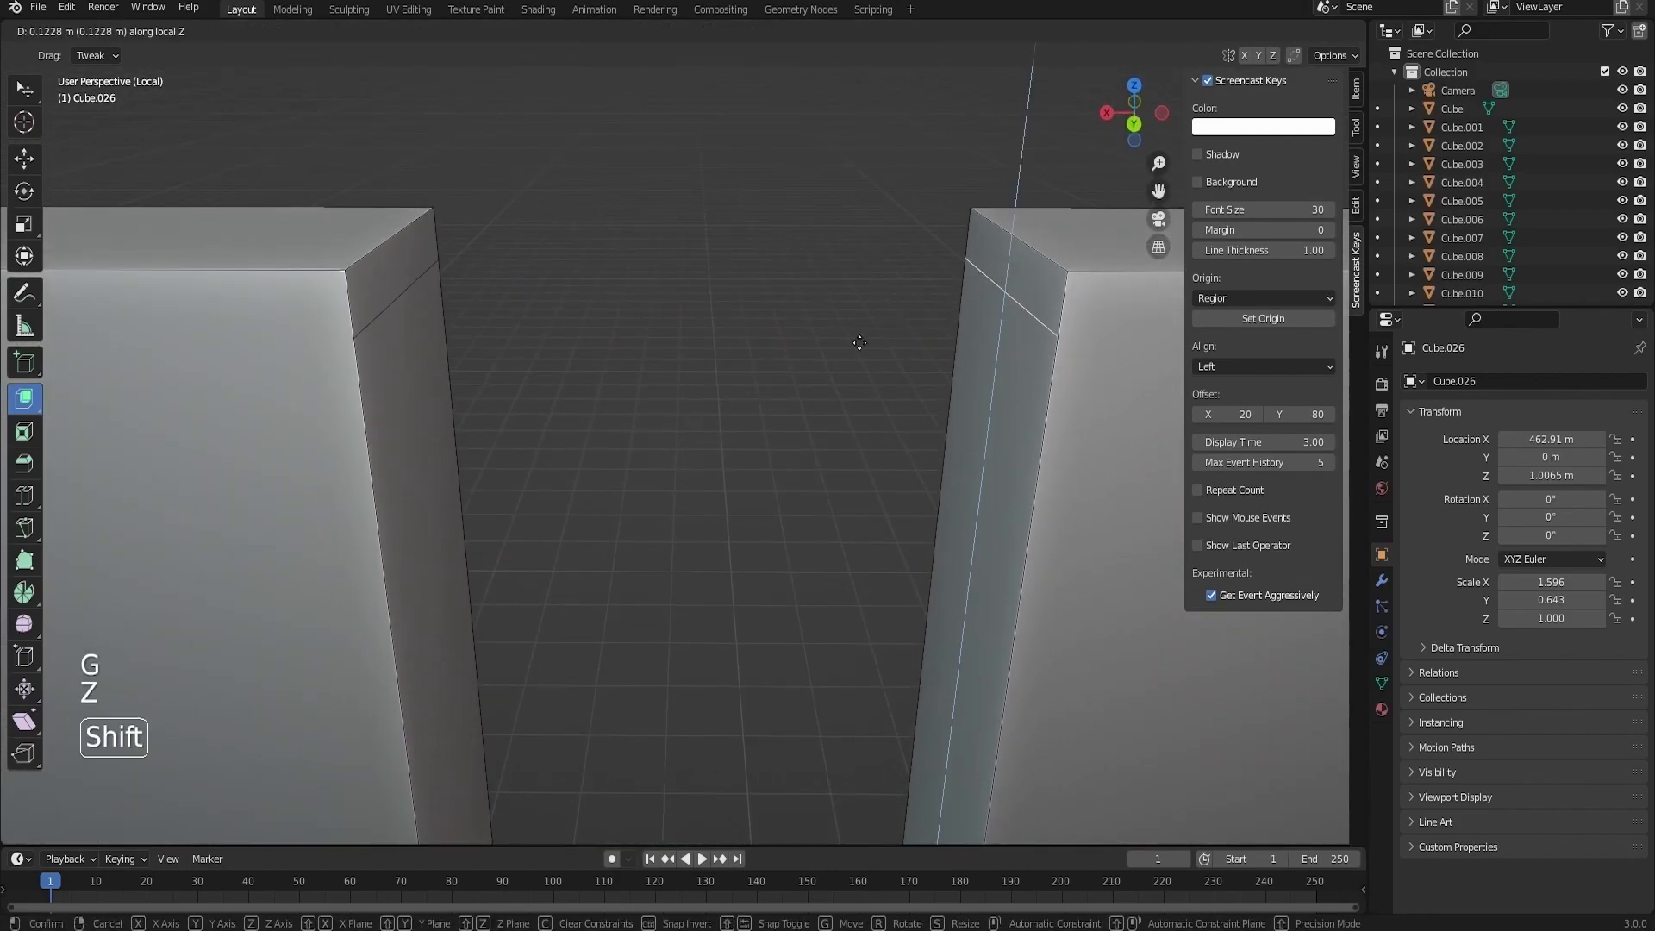
pyautogui.click(867, 337)
pyautogui.moveTo(798, 343); pyautogui.dragTo(766, 362, button='middle')
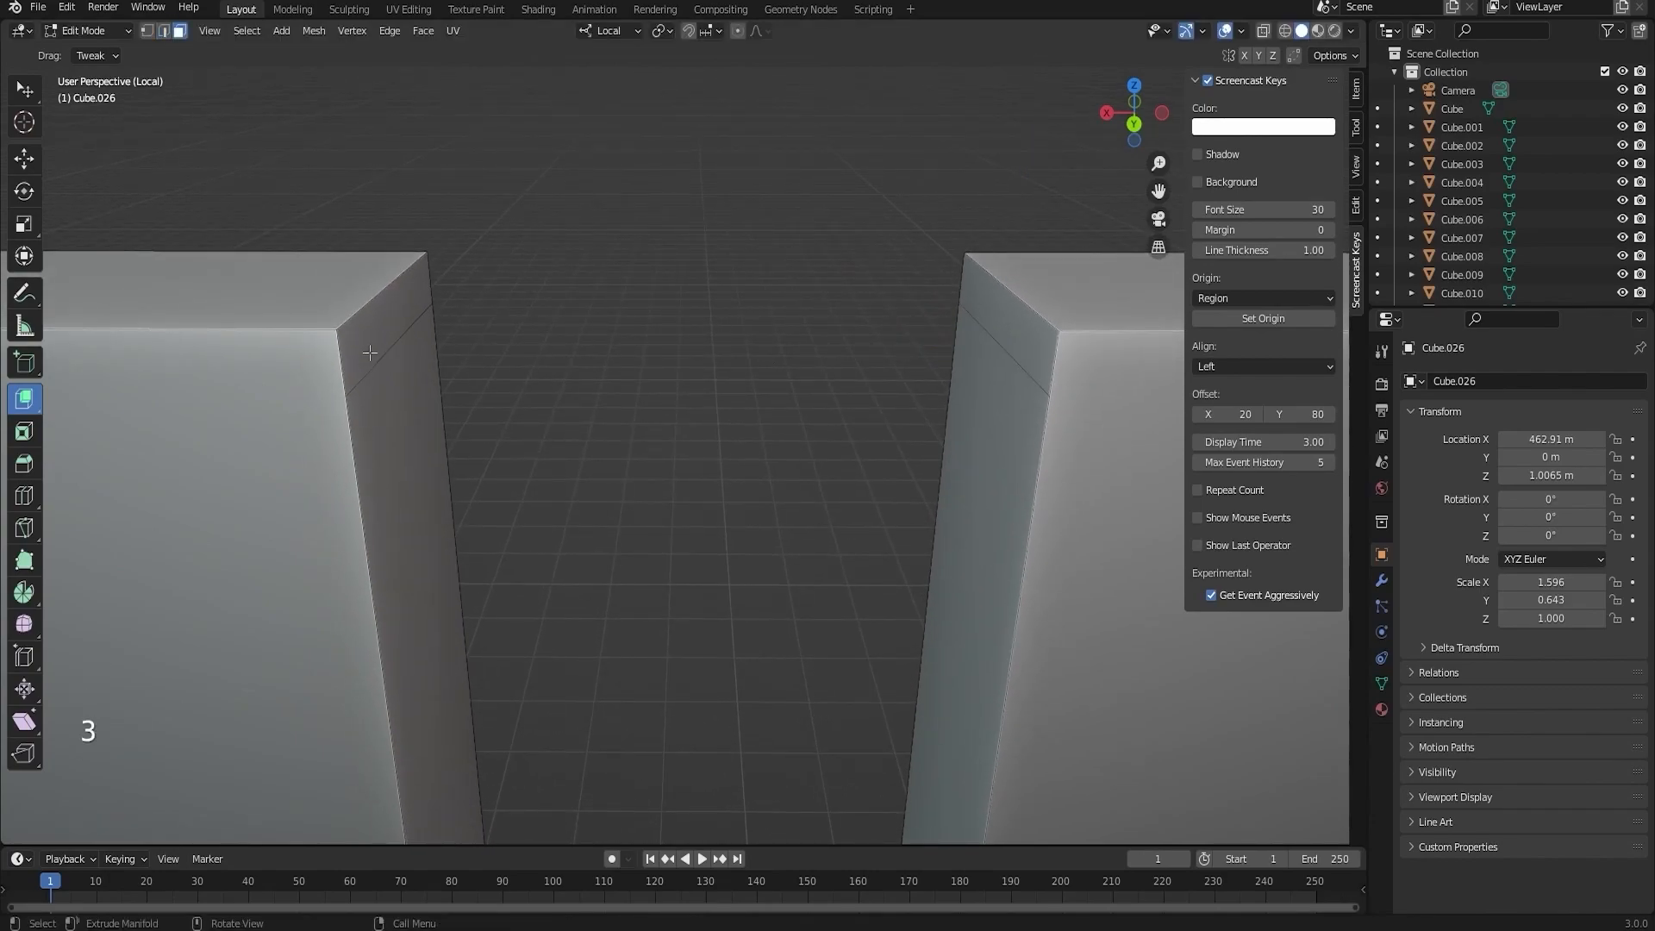
# - Bridge the two narrow upper faces on the facing sides of the pillars
pyautogui.click(987, 318)
pyautogui.click(397, 325)
pyautogui.click(993, 320)
pyautogui.keyDown('shift'); pyautogui.click(439, 323); pyautogui.keyUp('shift')
pyautogui.rightClick(401, 331)
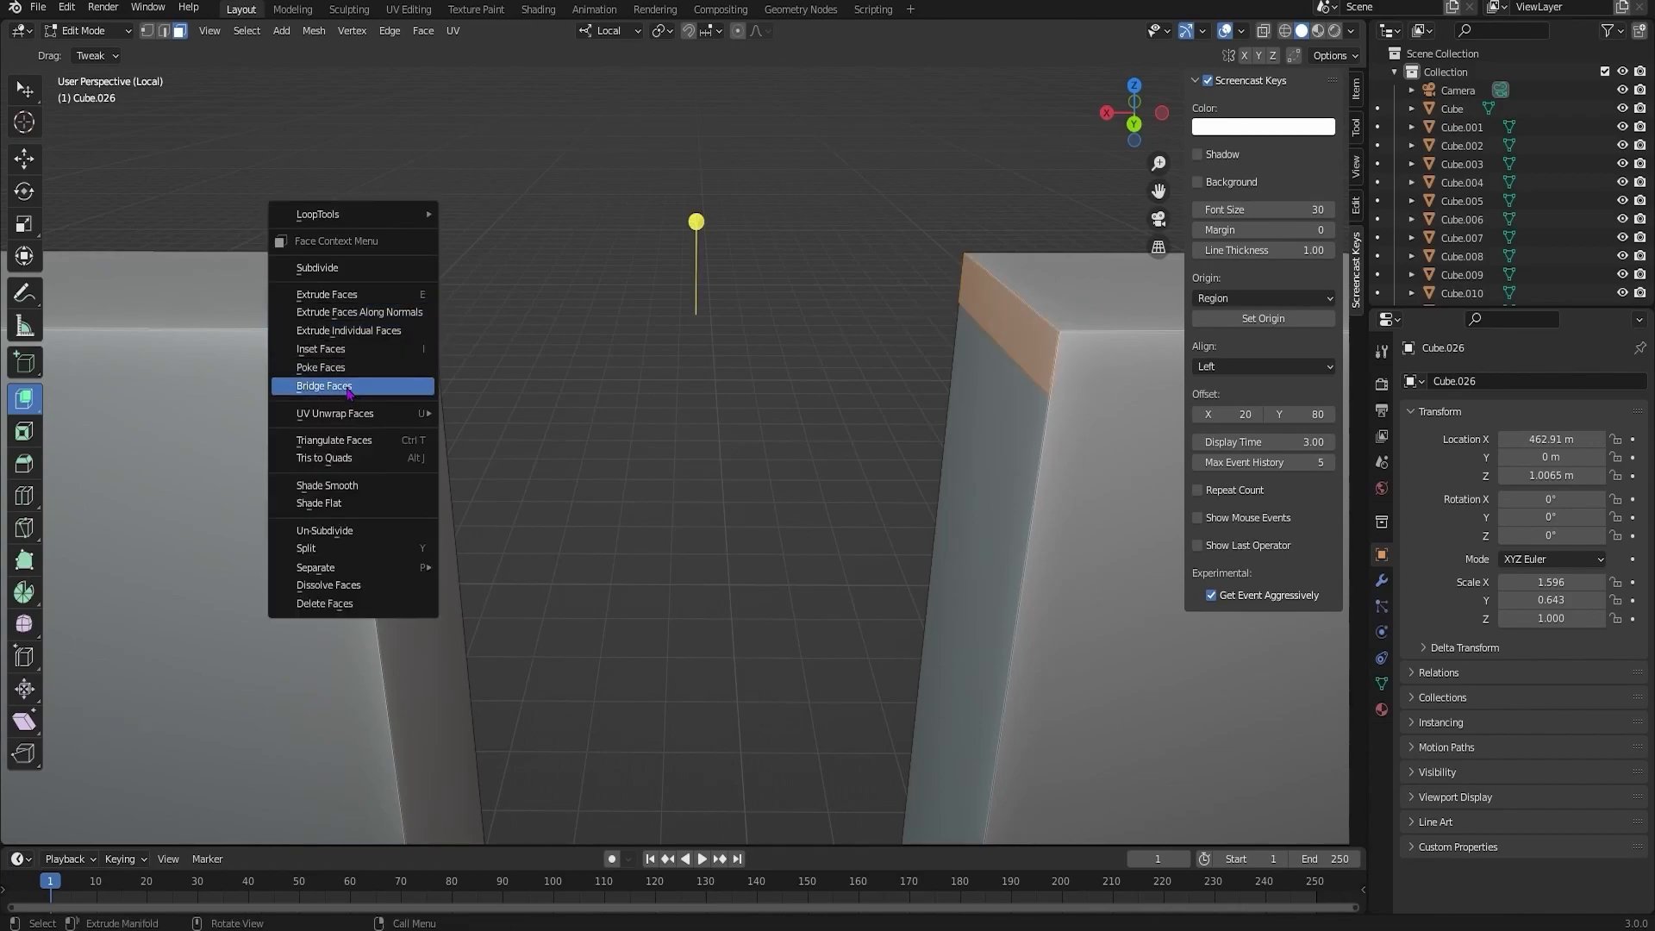
pyautogui.click(353, 387)
pyautogui.click(706, 209)
pyautogui.keyDown('ctrl'); pyautogui.moveTo(706, 210); pyautogui.dragTo(608, 356, button='middle'); pyautogui.keyUp('ctrl')
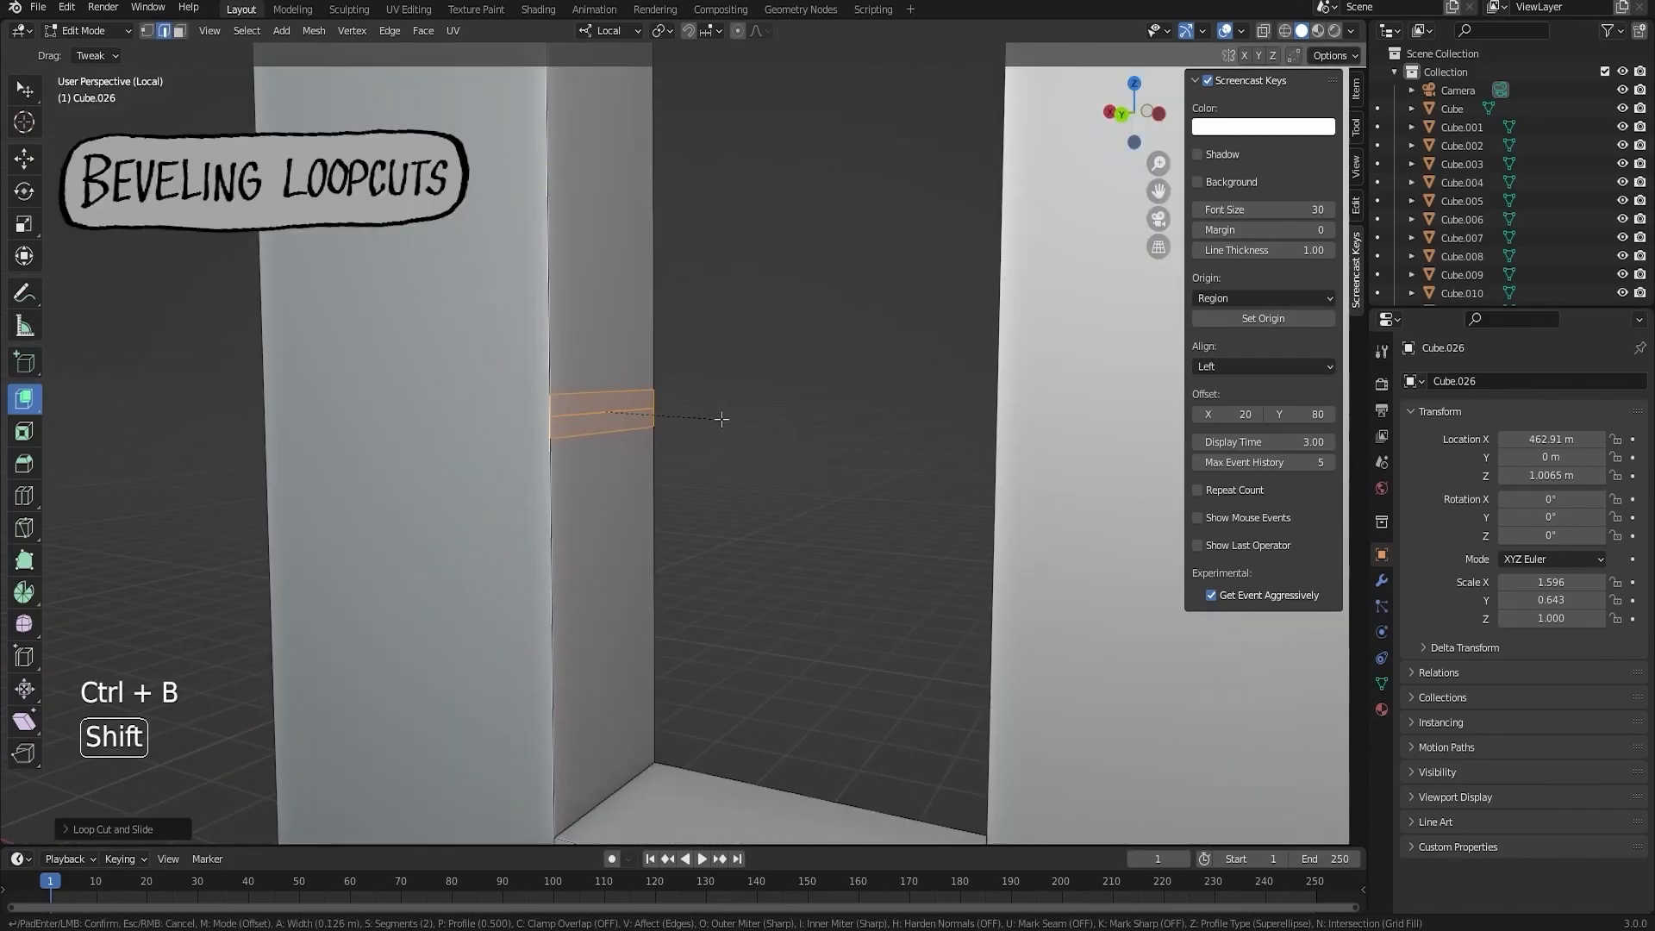
# - Bevel the horizontal loop cuts on the facing sides of both pillars with 2 segments
pyautogui.click(777, 397)
pyautogui.moveTo(771, 396); pyautogui.dragTo(881, 446, button='middle')
pyautogui.click(988, 608)
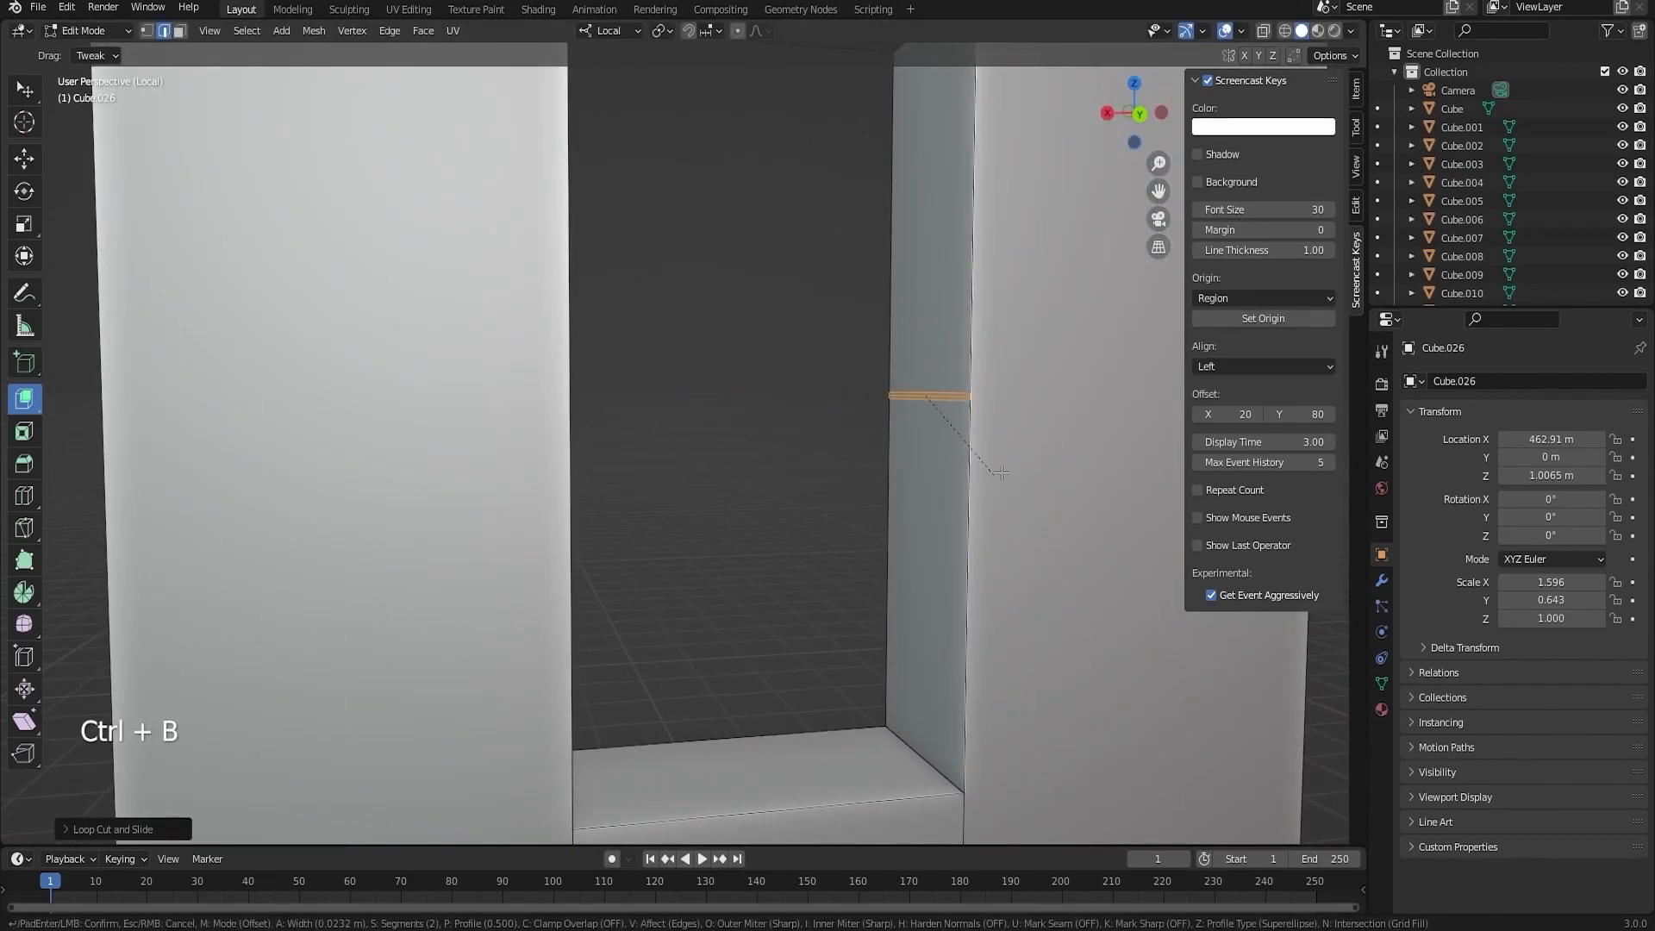
pyautogui.moveTo(1117, 439); pyautogui.dragTo(893, 409, button='middle')
pyautogui.keyDown('shift'); pyautogui.moveTo(507, 384); pyautogui.dragTo(605, 315, button='middle'); pyautogui.keyUp('shift')
pyautogui.keyDown('shift'); pyautogui.moveTo(579, 366); pyautogui.dragTo(722, 370, button='middle'); pyautogui.keyUp('shift')
pyautogui.moveTo(723, 370); pyautogui.dragTo(598, 543, button='middle')
# - Dissolve the middle edge of the beveled band on each pillar
pyautogui.click(621, 407)
pyautogui.hotkey('ctrl', 'x')
pyautogui.click(935, 393)
pyautogui.hotkey('ctrl', 'x')
# - Bridge the two beveled band faces across the gap between the pillars
pyautogui.press('3')
pyautogui.click(373, 404)
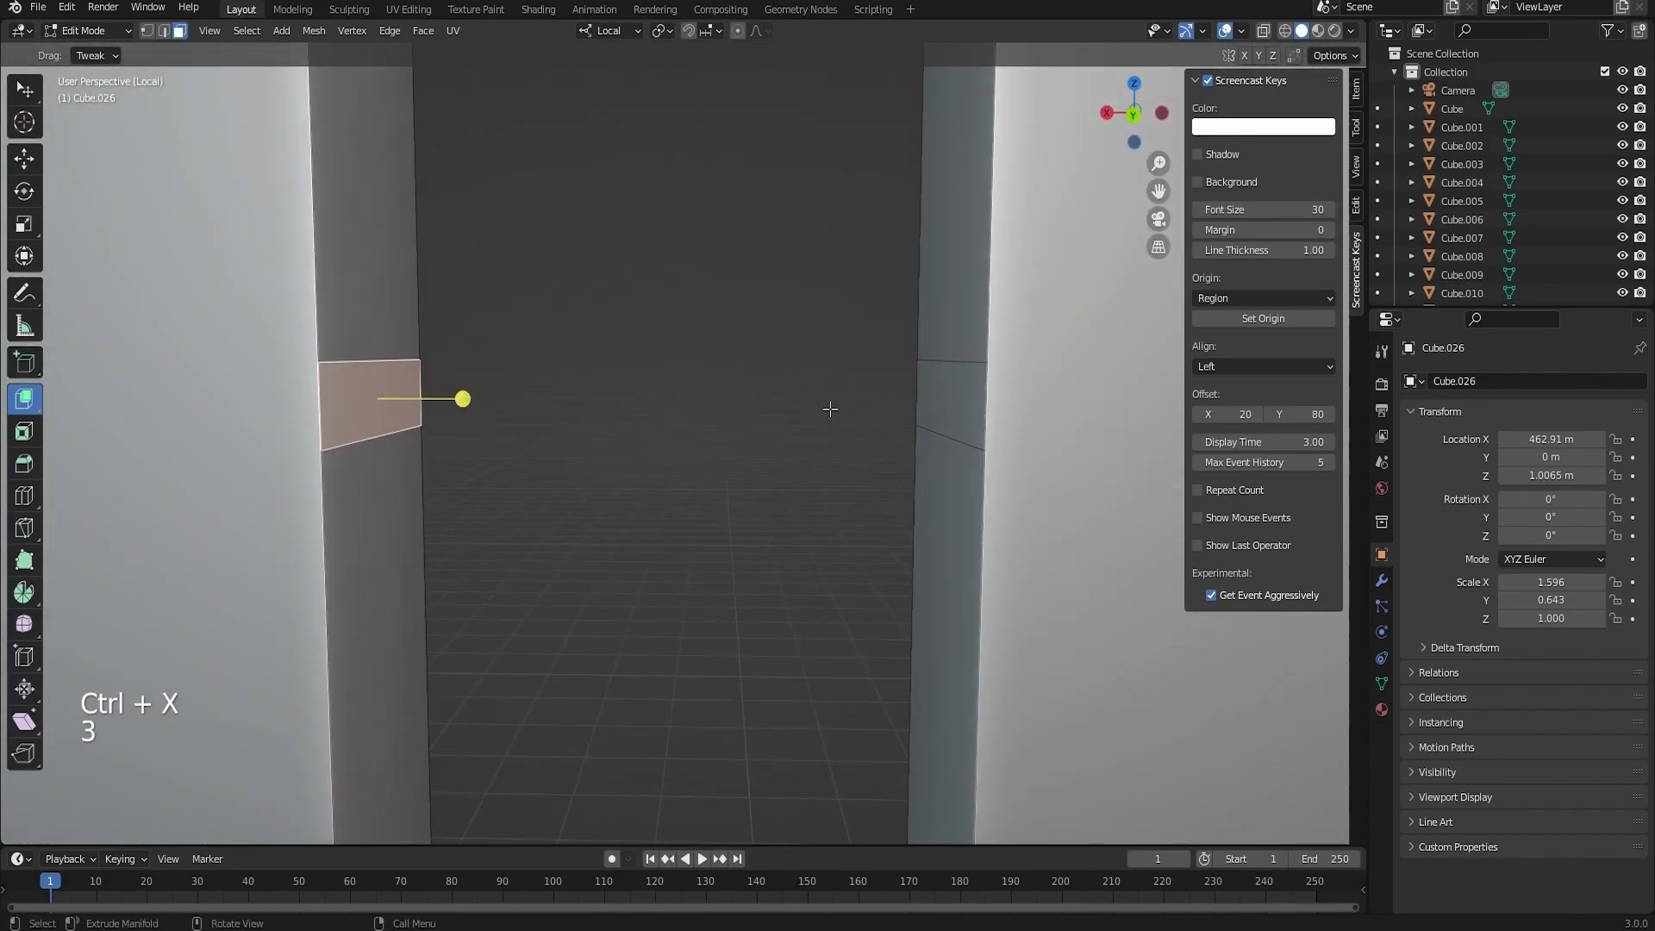
pyautogui.keyDown('shift'); pyautogui.click(955, 390); pyautogui.keyUp('shift')
pyautogui.rightClick(961, 384)
pyautogui.click(961, 384)
pyautogui.moveTo(1129, 353); pyautogui.dragTo(1042, 396, button='middle')
# - Push and pull faces of the bridged structure with Extrude Manifold
pyautogui.click(672, 444)
pyautogui.moveTo(620, 479); pyautogui.dragTo(849, 465, button='middle')
pyautogui.moveTo(867, 458); pyautogui.dragTo(843, 449)
pyautogui.moveTo(843, 450); pyautogui.dragTo(552, 483, button='middle')
pyautogui.click(552, 317)
pyautogui.moveTo(429, 311); pyautogui.dragTo(392, 328)
pyautogui.moveTo(689, 250); pyautogui.dragTo(728, 267)
# - Check the bridged structure in Object Mode, then return to Edit Mode and extrude one more face
pyautogui.click(574, 362)
pyautogui.keyDown('shift'); pyautogui.click(849, 414); pyautogui.keyUp('shift')
pyautogui.moveTo(595, 437); pyautogui.dragTo(827, 551, button='middle')
pyautogui.press('Tab')
pyautogui.moveTo(584, 555); pyautogui.dragTo(672, 517, button='middle')
pyautogui.press('Tab')
pyautogui.click(660, 353)
pyautogui.moveTo(656, 258); pyautogui.dragTo(657, 286)
# - Dissolve a vertex of the reshaped structure in vertex selection mode
pyautogui.press('1')
pyautogui.scroll(4, 668, 289)
pyautogui.moveTo(965, 267); pyautogui.dragTo(726, 286, button='middle')
pyautogui.scroll(5, 827, 313)
pyautogui.keyDown('shift'); pyautogui.moveTo(707, 224); pyautogui.dragTo(892, 379, button='middle'); pyautogui.keyUp('shift')
pyautogui.hotkey('ctrl', 'x')
pyautogui.scroll(-6, 906, 333)
pyautogui.scroll(4, 609, 181)
pyautogui.keyDown('shift'); pyautogui.moveTo(610, 181); pyautogui.dragTo(670, 332, button='middle'); pyautogui.keyUp('shift')
# - Select an edge of the structure in edge selection mode, frame it in the view and remove it
pyautogui.press('2')
pyautogui.click(651, 280)
pyautogui.press('KP_Decimal')
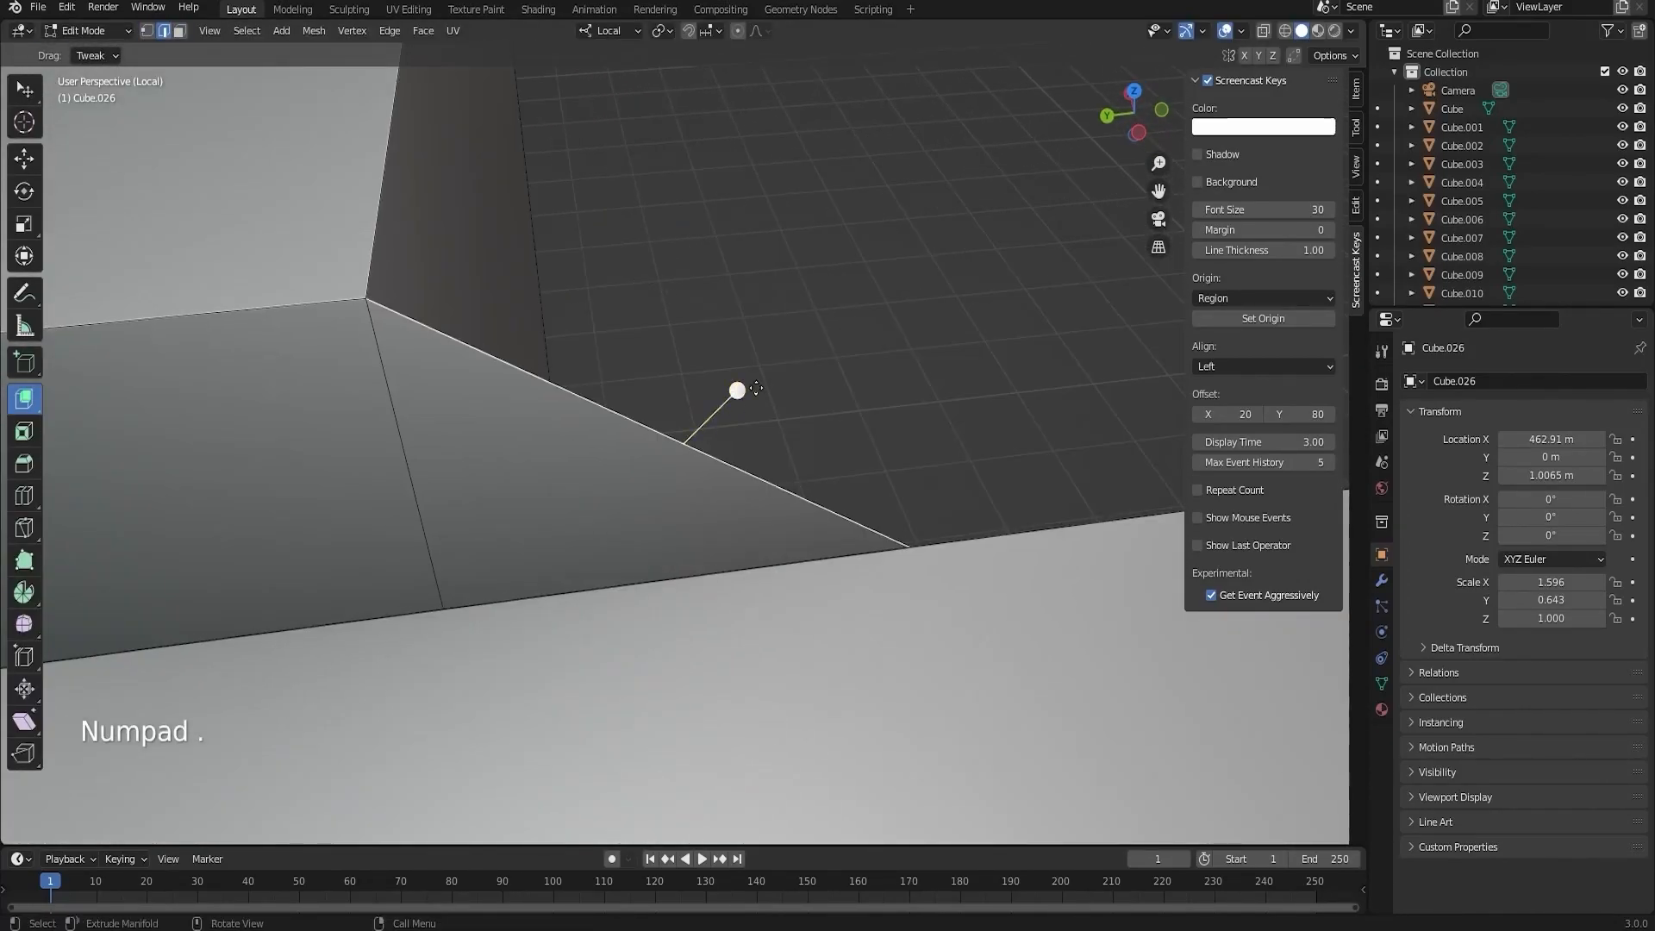
pyautogui.press('x')
pyautogui.click(722, 441)
pyautogui.keyDown('ctrl'); pyautogui.moveTo(716, 444); pyautogui.dragTo(449, 586, button='middle'); pyautogui.keyUp('ctrl')
pyautogui.moveTo(500, 534); pyautogui.dragTo(733, 345, button='middle')
pyautogui.moveTo(689, 345); pyautogui.dragTo(712, 373, button='middle')
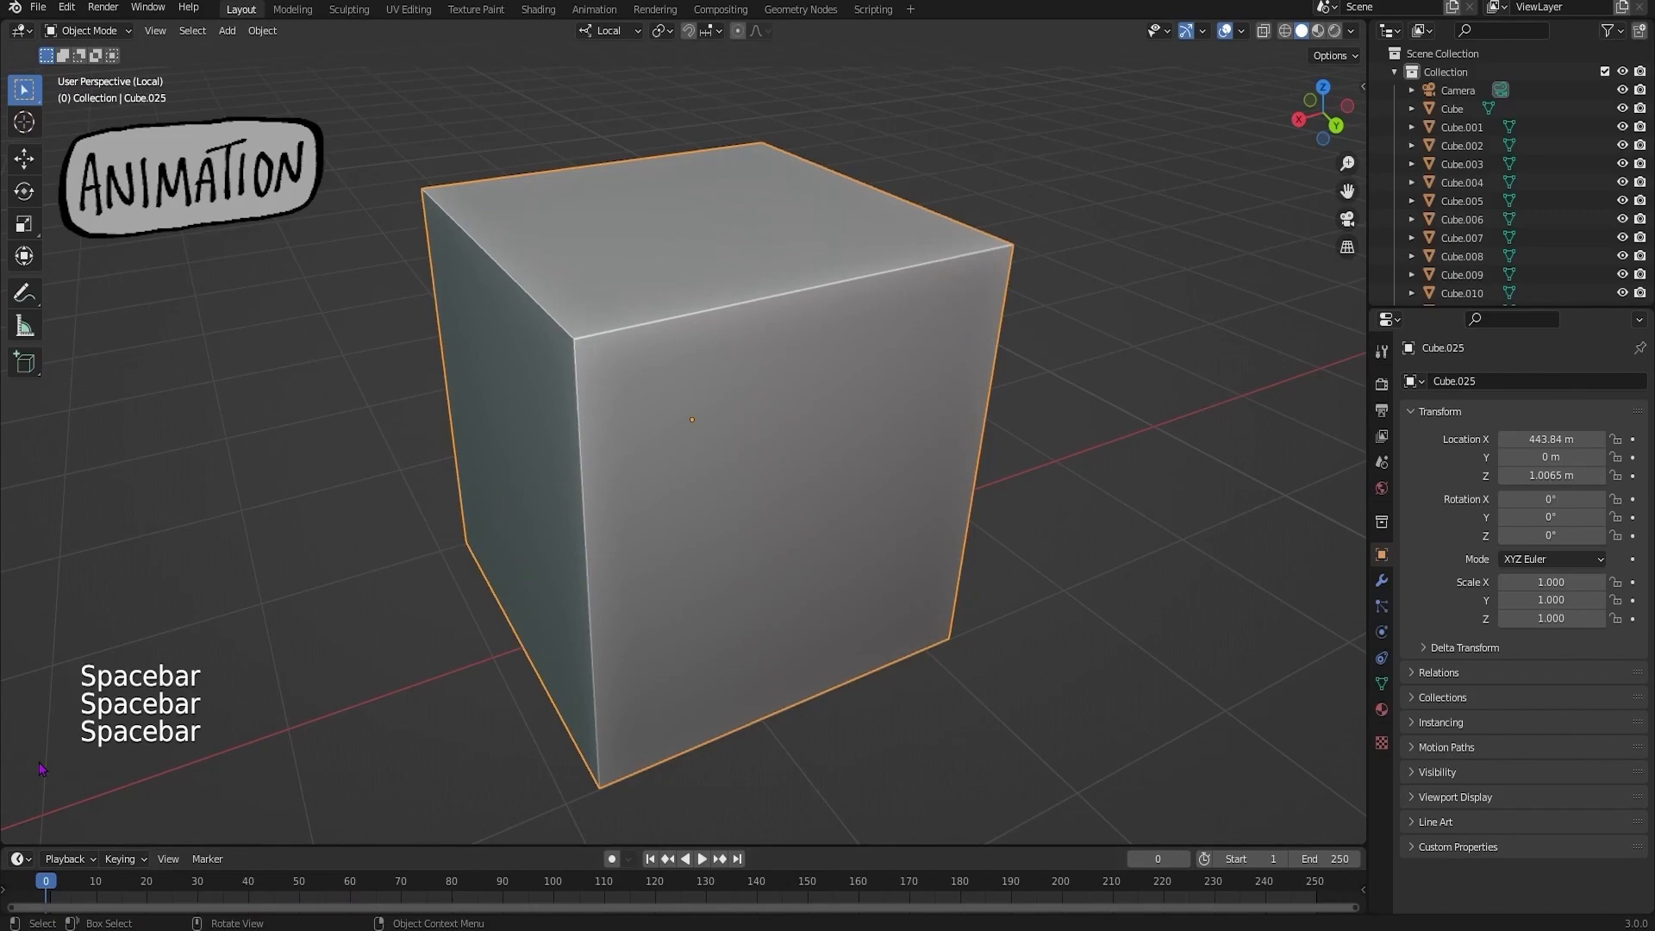
# - Insert a Location, Rotation, Scale & Custom Properties keyframe for the cube at frame 0
pyautogui.keyDown('ctrl'); pyautogui.moveTo(879, 390); pyautogui.dragTo(577, 377, button='middle'); pyautogui.keyUp('ctrl')
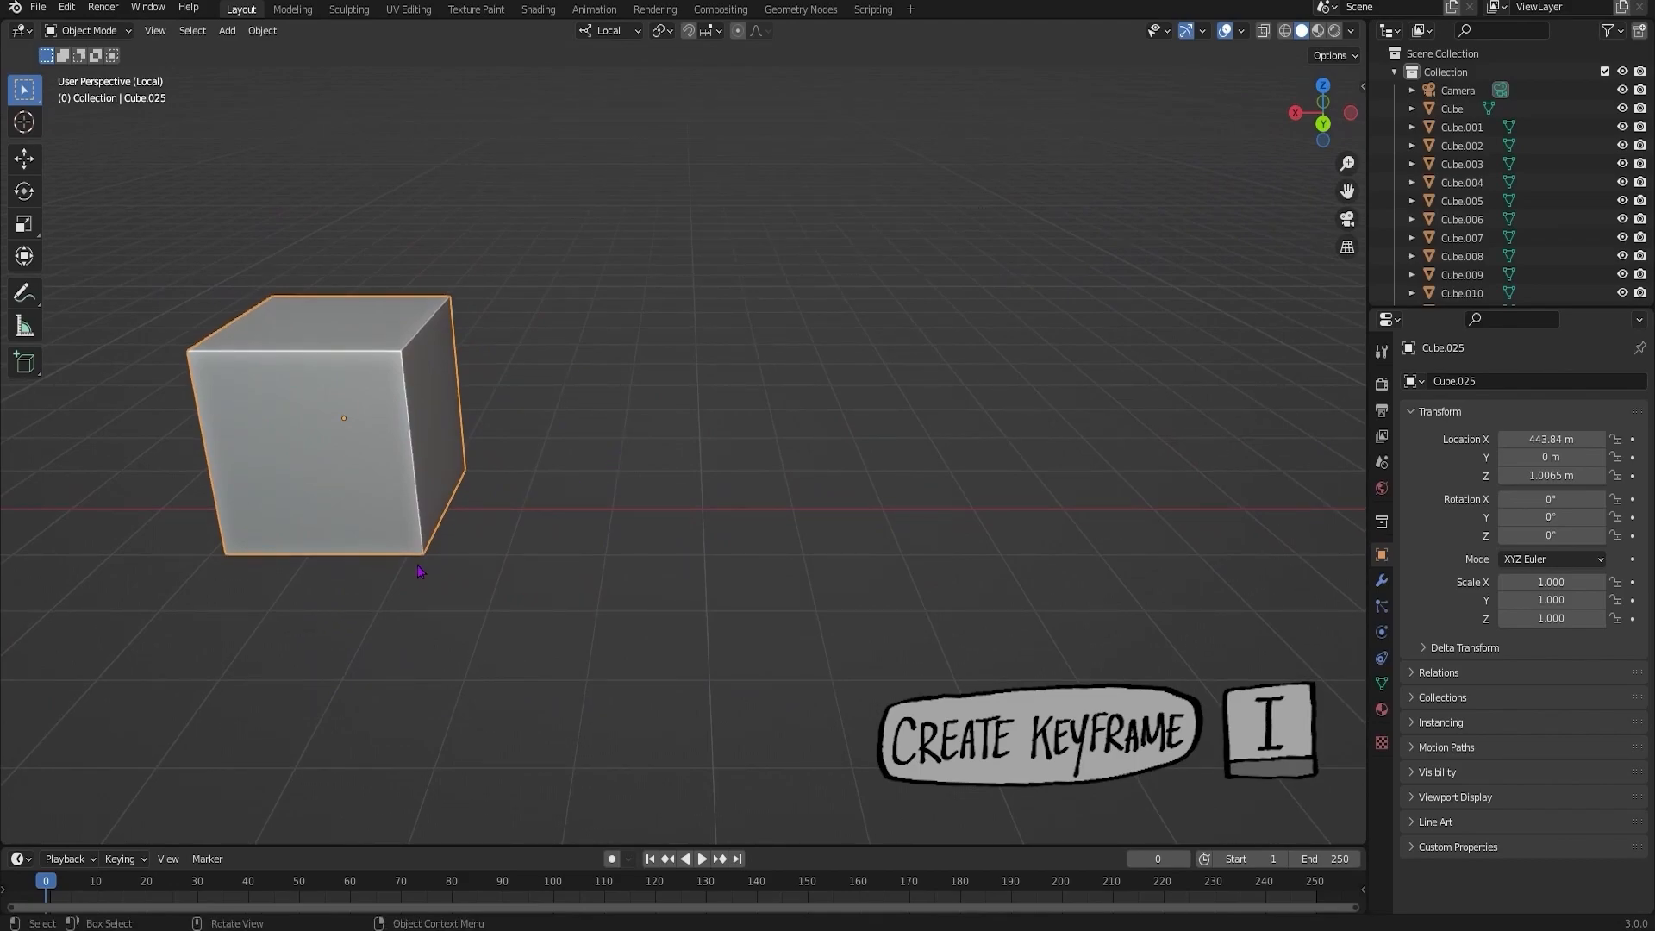
pyautogui.press('i')
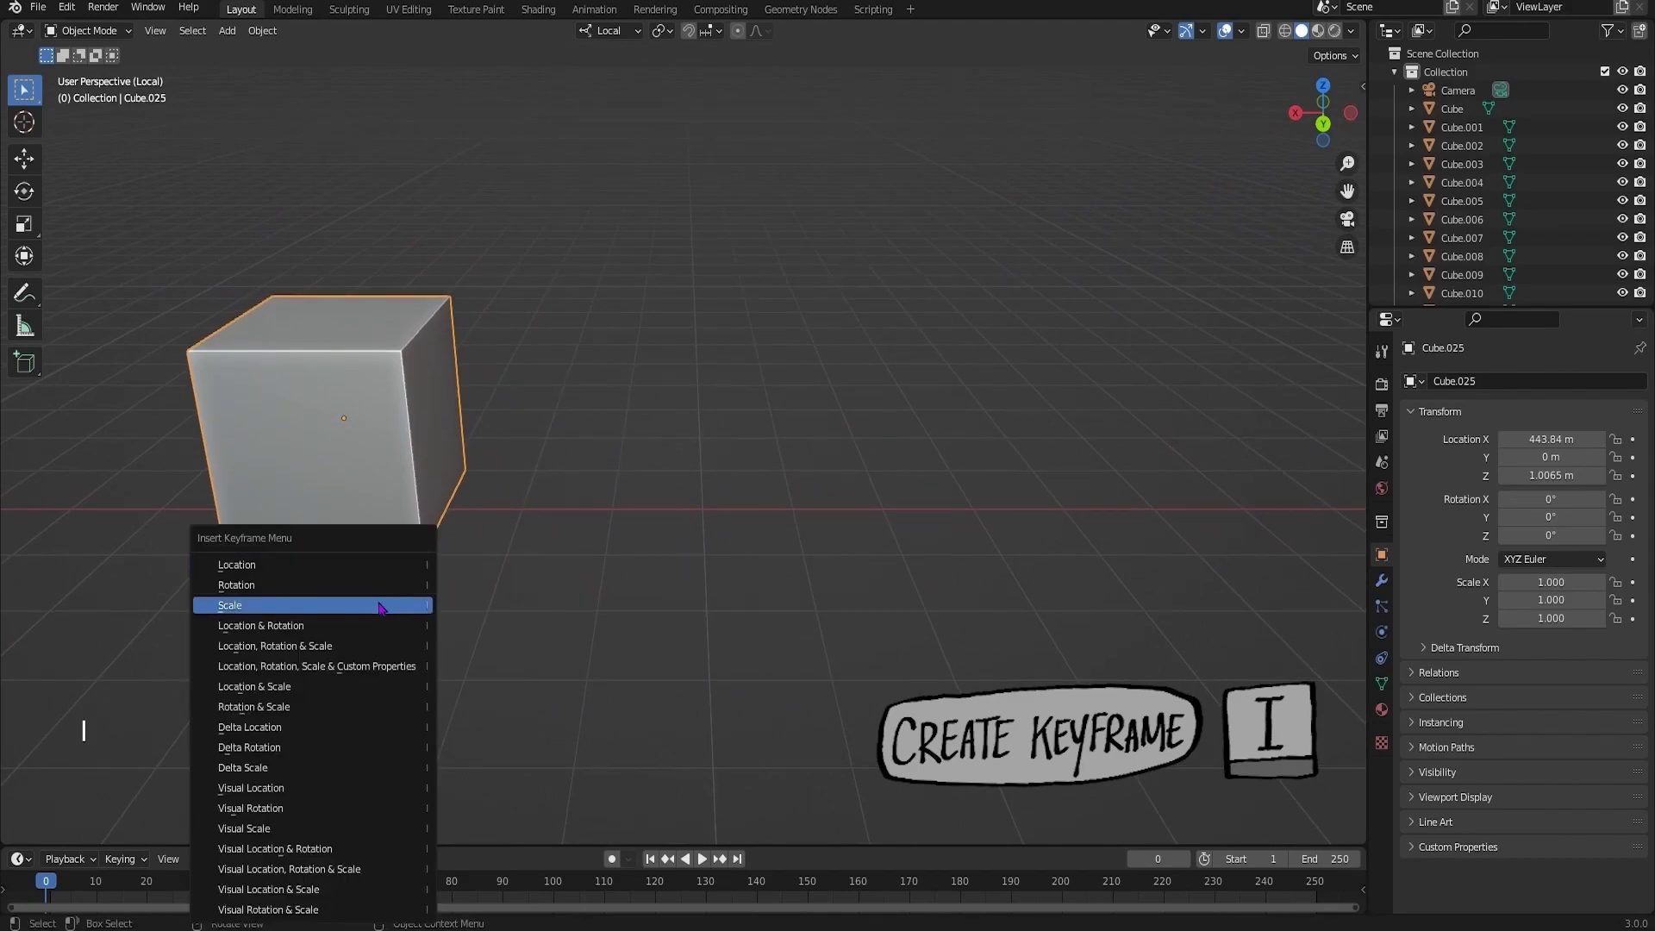
pyautogui.click(369, 667)
pyautogui.press('g')
pyautogui.rightClick(494, 542)
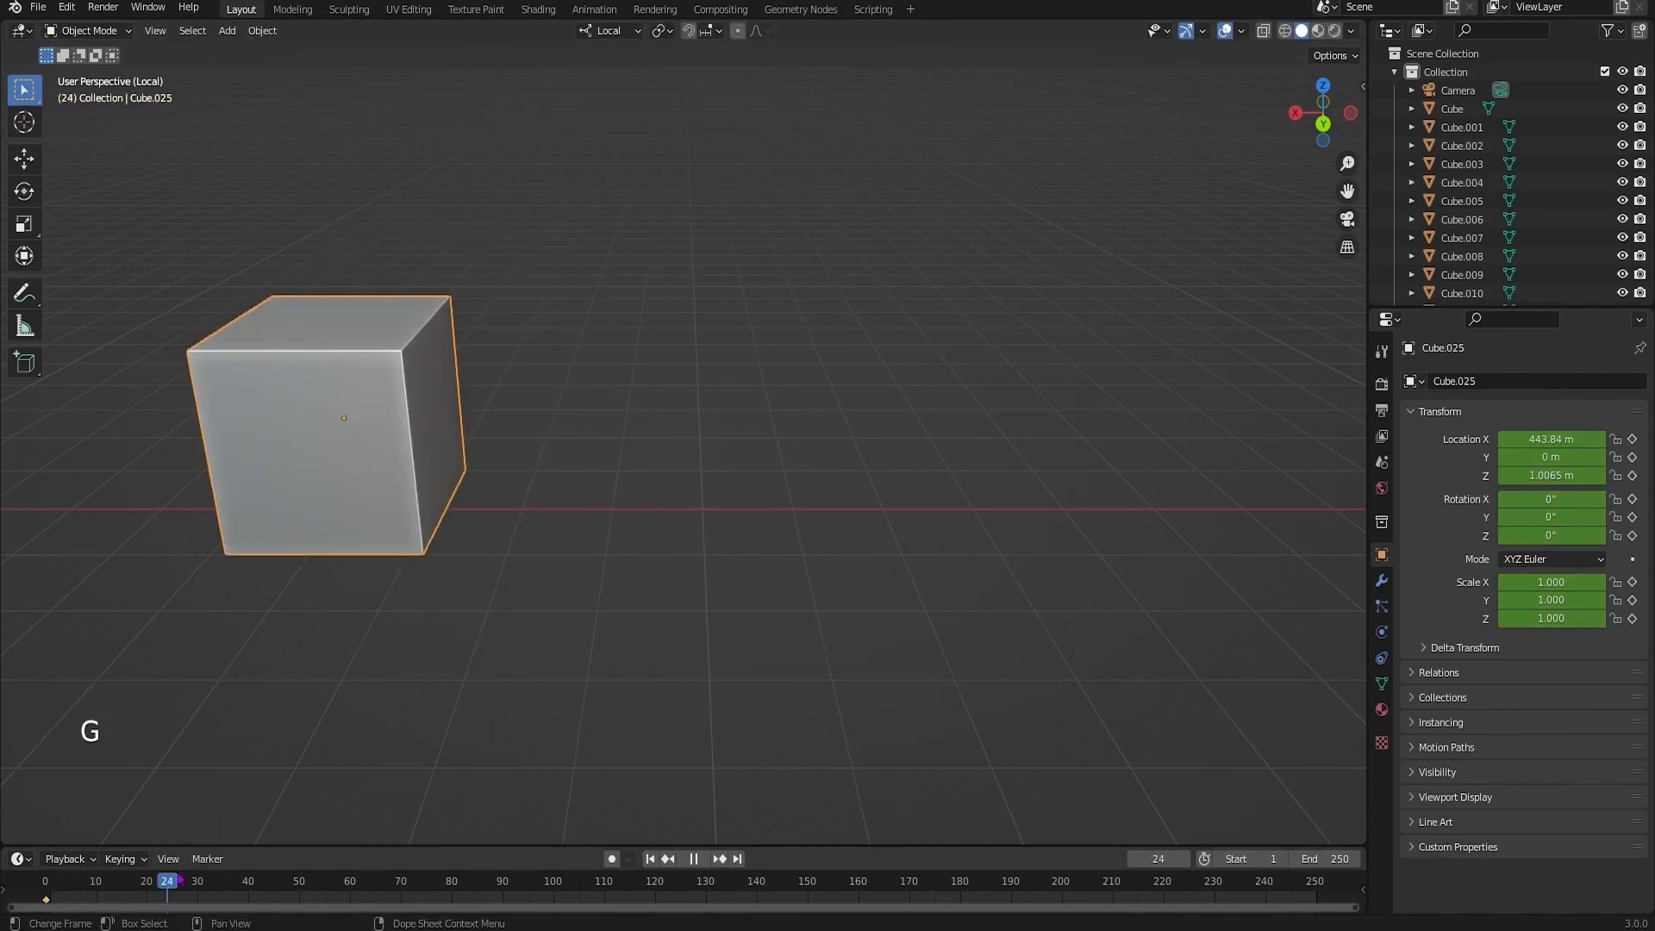
# - At frame 41, move the cube to about X 439.8 m, Z 2.8 m and insert a keyframe
pyautogui.press('g')
pyautogui.click(739, 349)
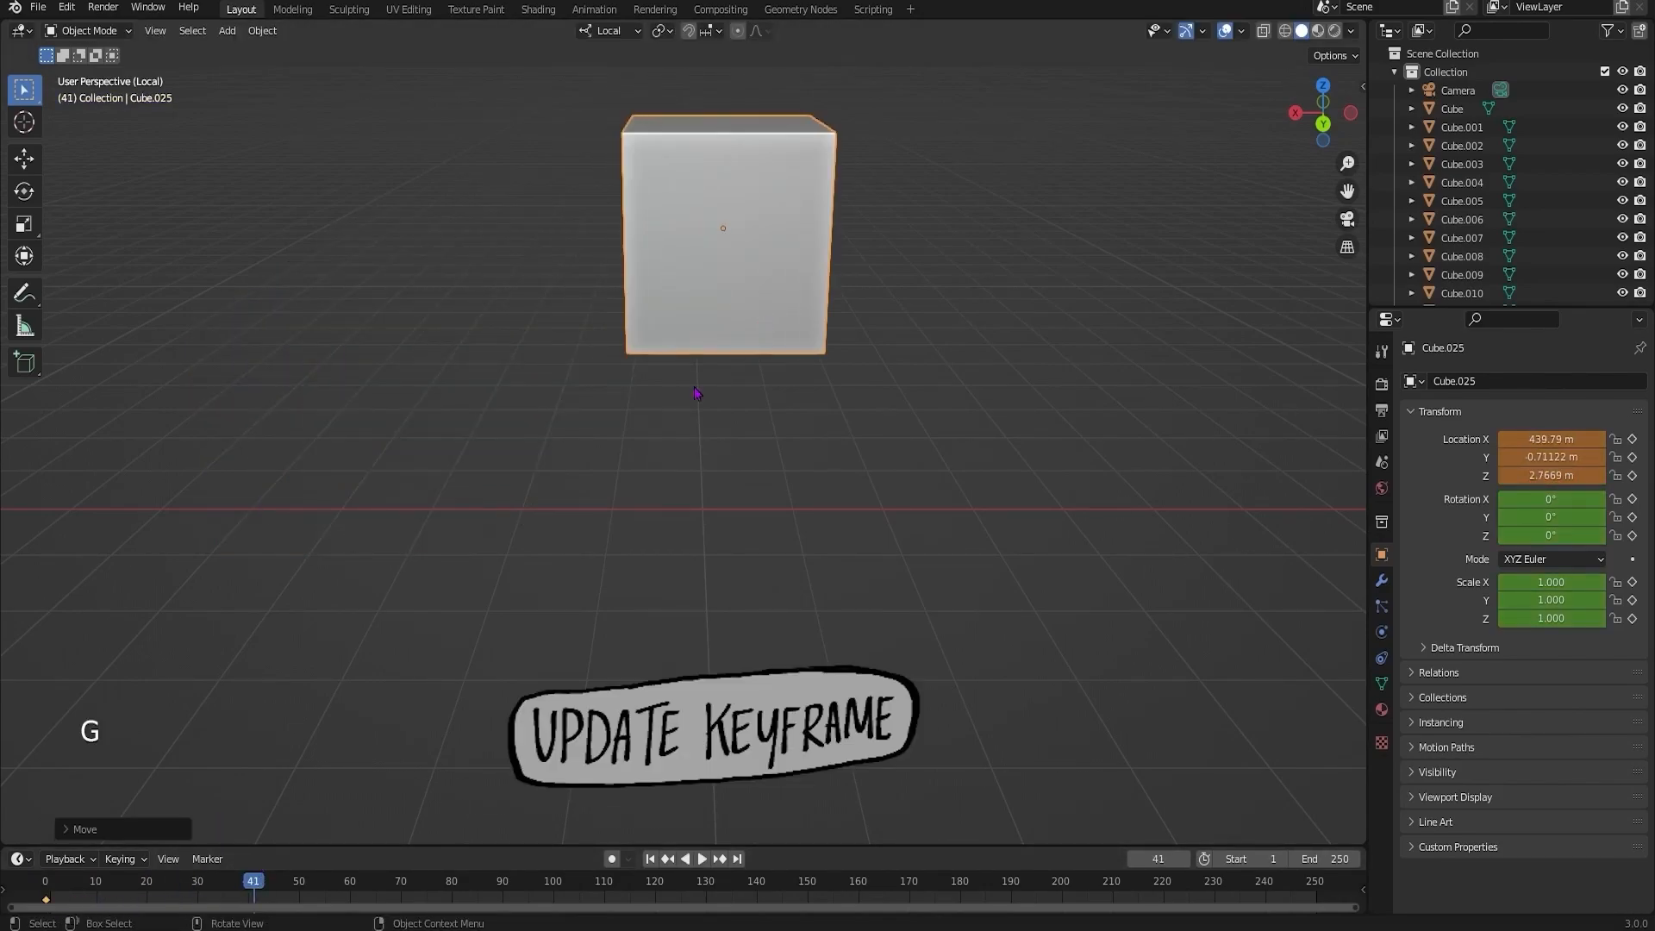
pyautogui.press('i')
pyautogui.click(646, 399)
# - At frame 90, move the cube to about X 435.5 m, Z 0.8 m, keyframe it and preview the motion
pyautogui.moveTo(414, 888); pyautogui.dragTo(488, 878)
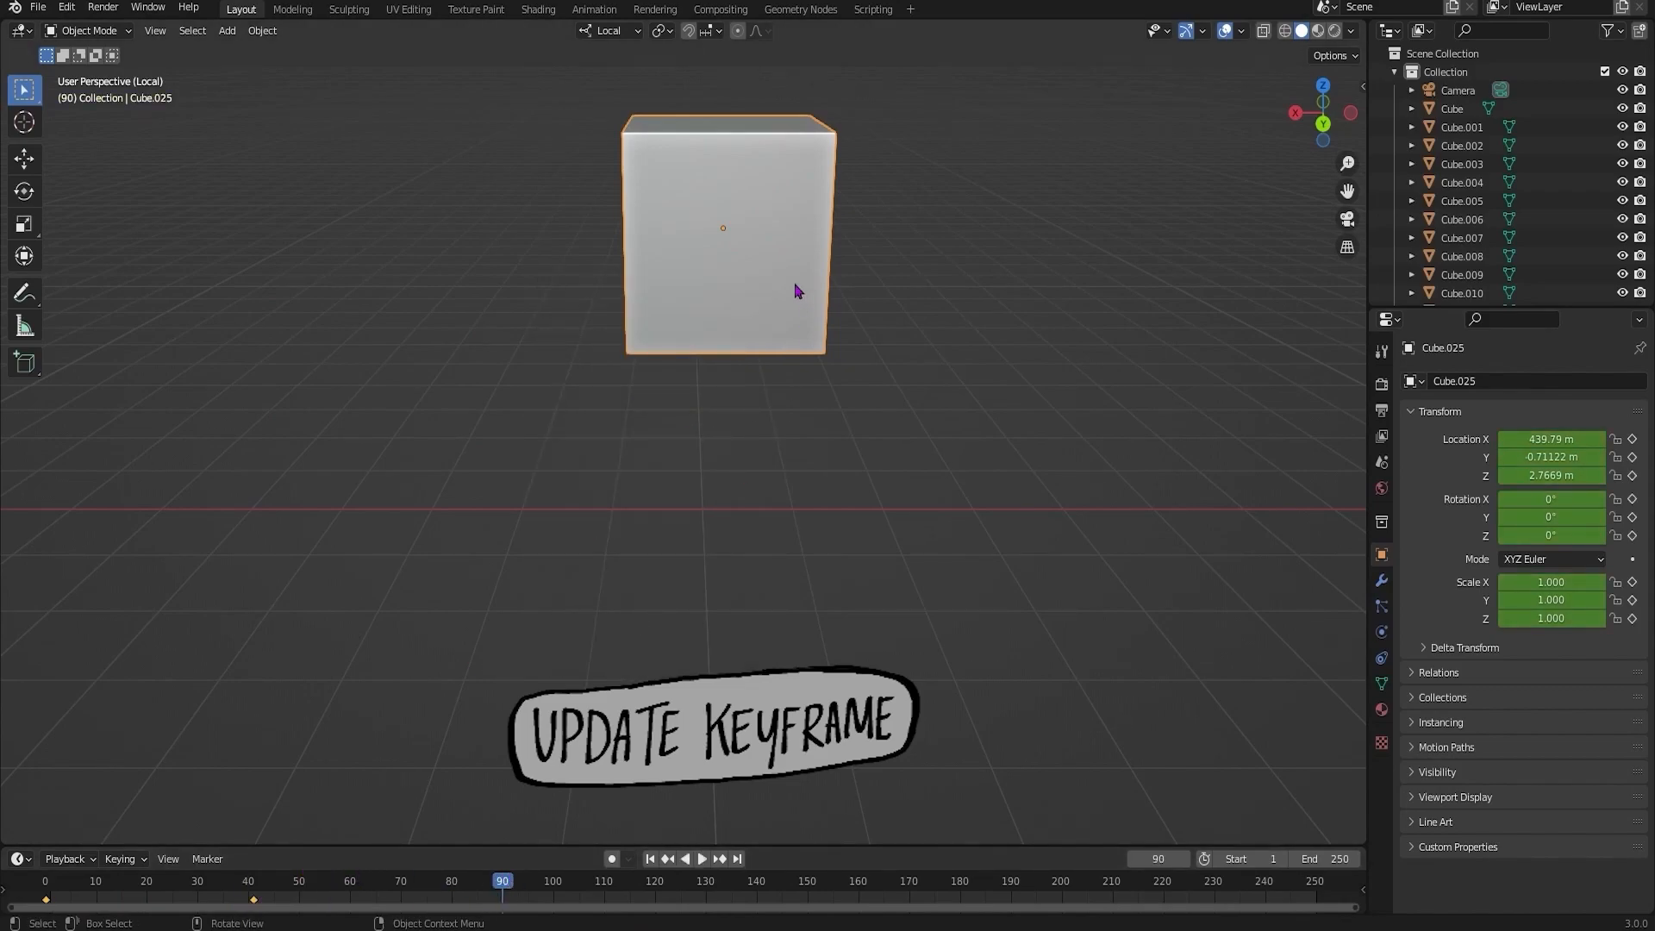
pyautogui.press('g')
pyautogui.click(1249, 605)
pyautogui.press('i')
pyautogui.click(1023, 547)
pyautogui.moveTo(345, 879); pyautogui.dragTo(230, 865)
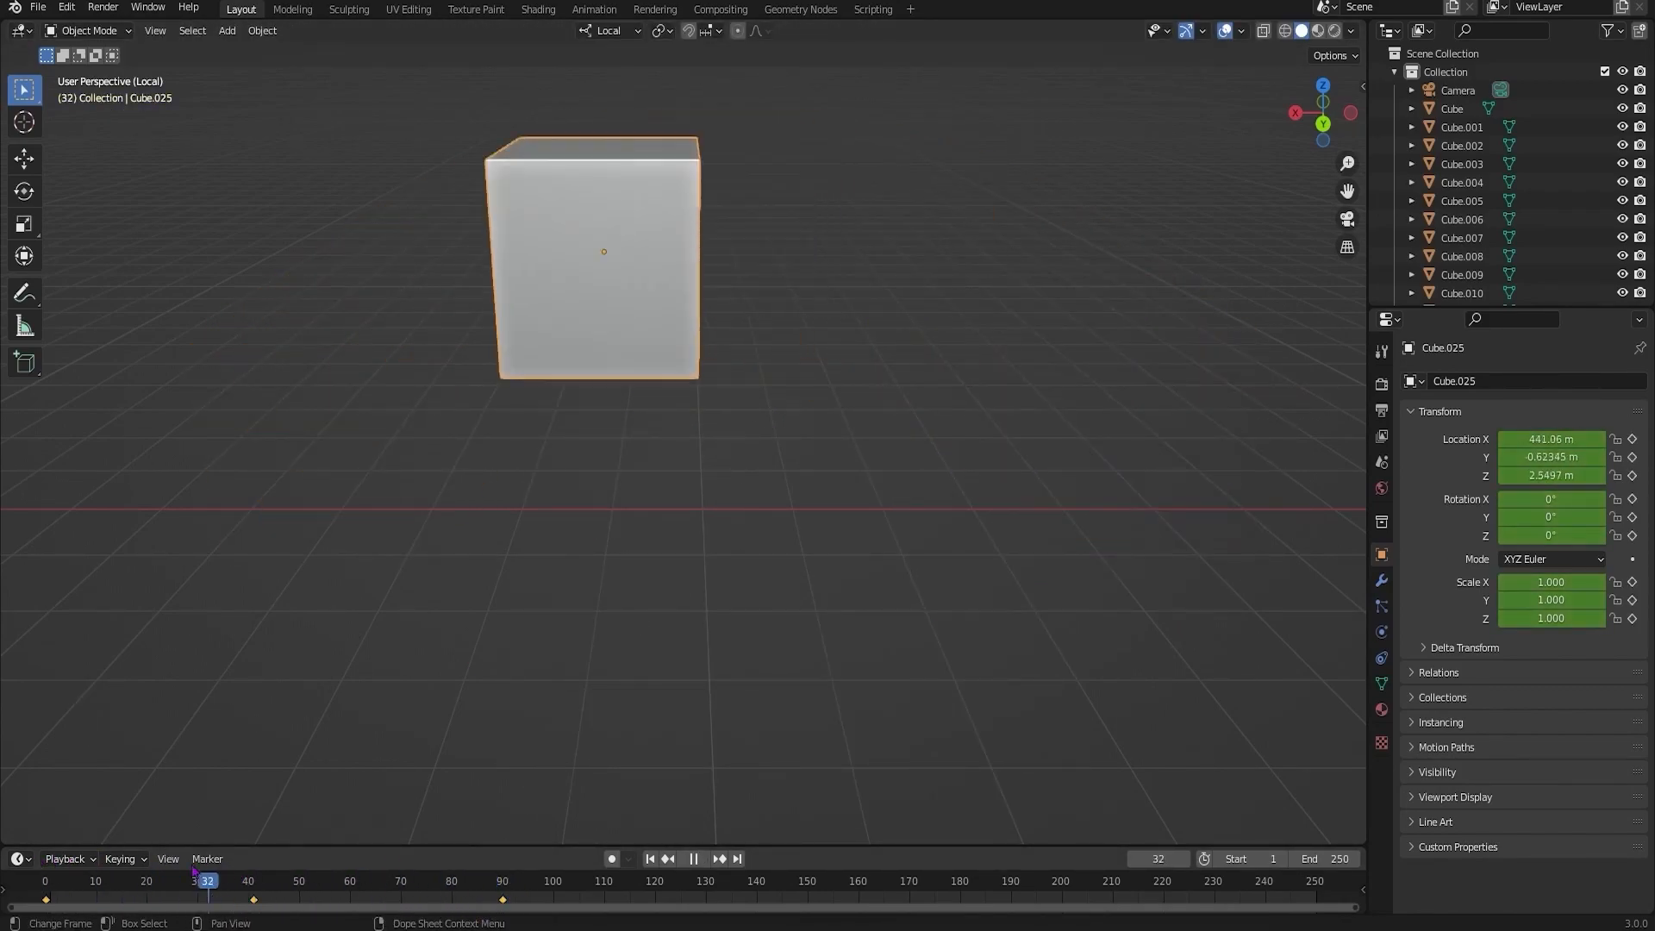
pyautogui.press('Escape')
# - At frame 41, rotate the cube to about 29.7°, -61.5°, -48° and insert a Visual Location, Rotation & Scale keyframe
pyautogui.moveTo(51, 877); pyautogui.dragTo(254, 874)
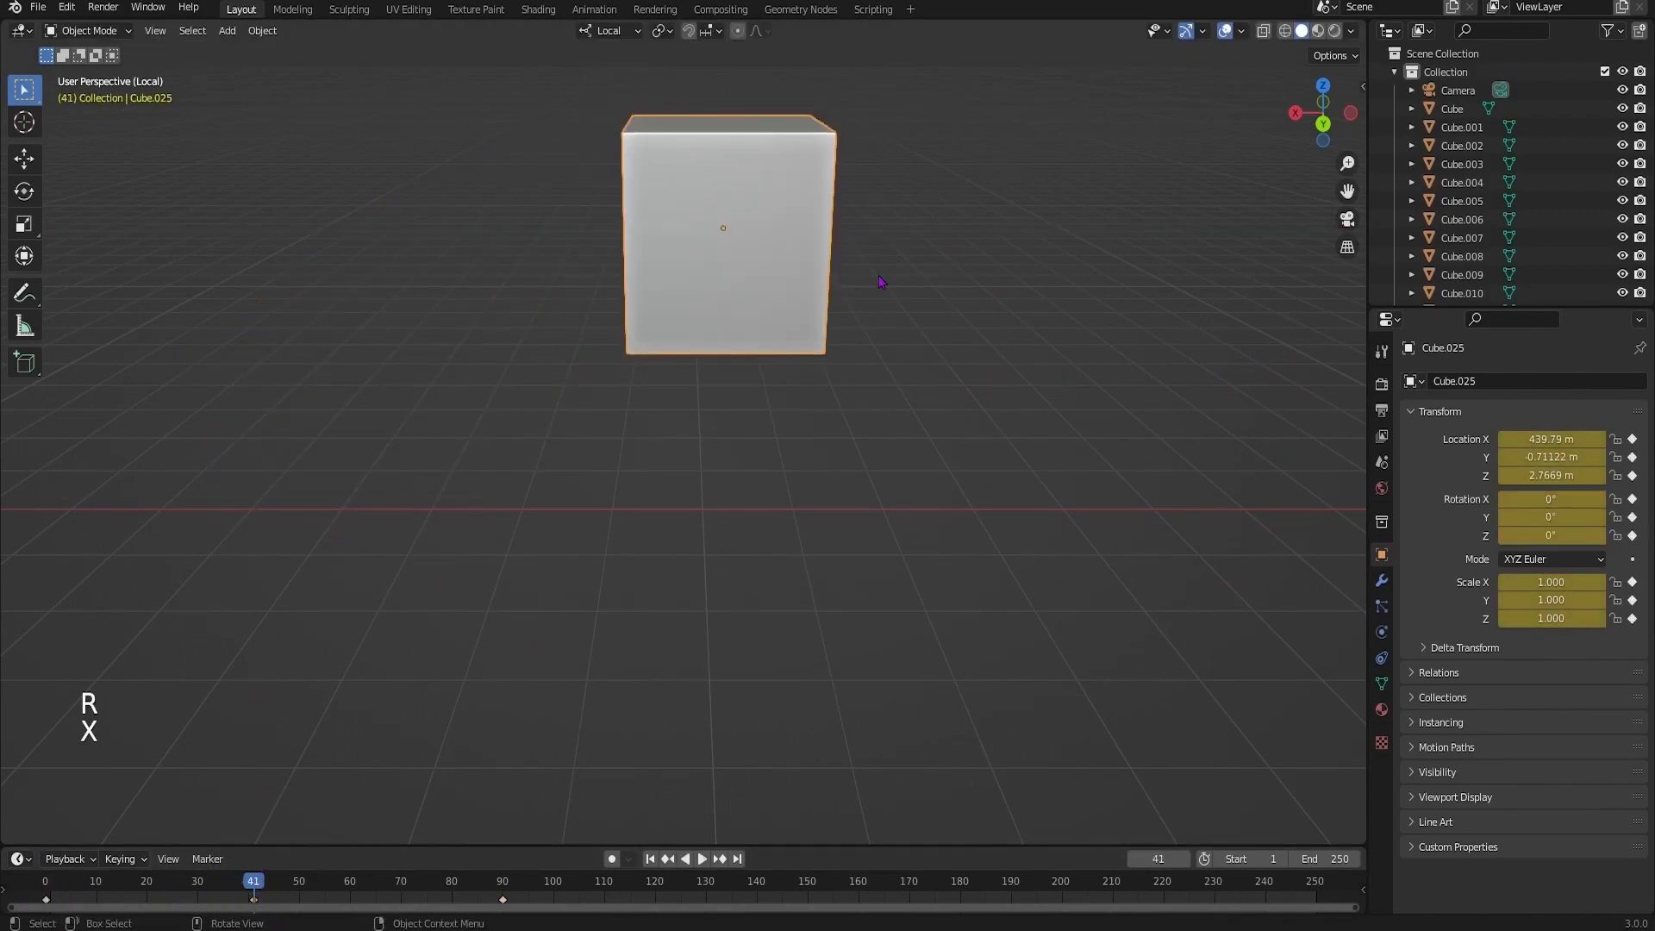
pyautogui.press('r')
pyautogui.press('i')
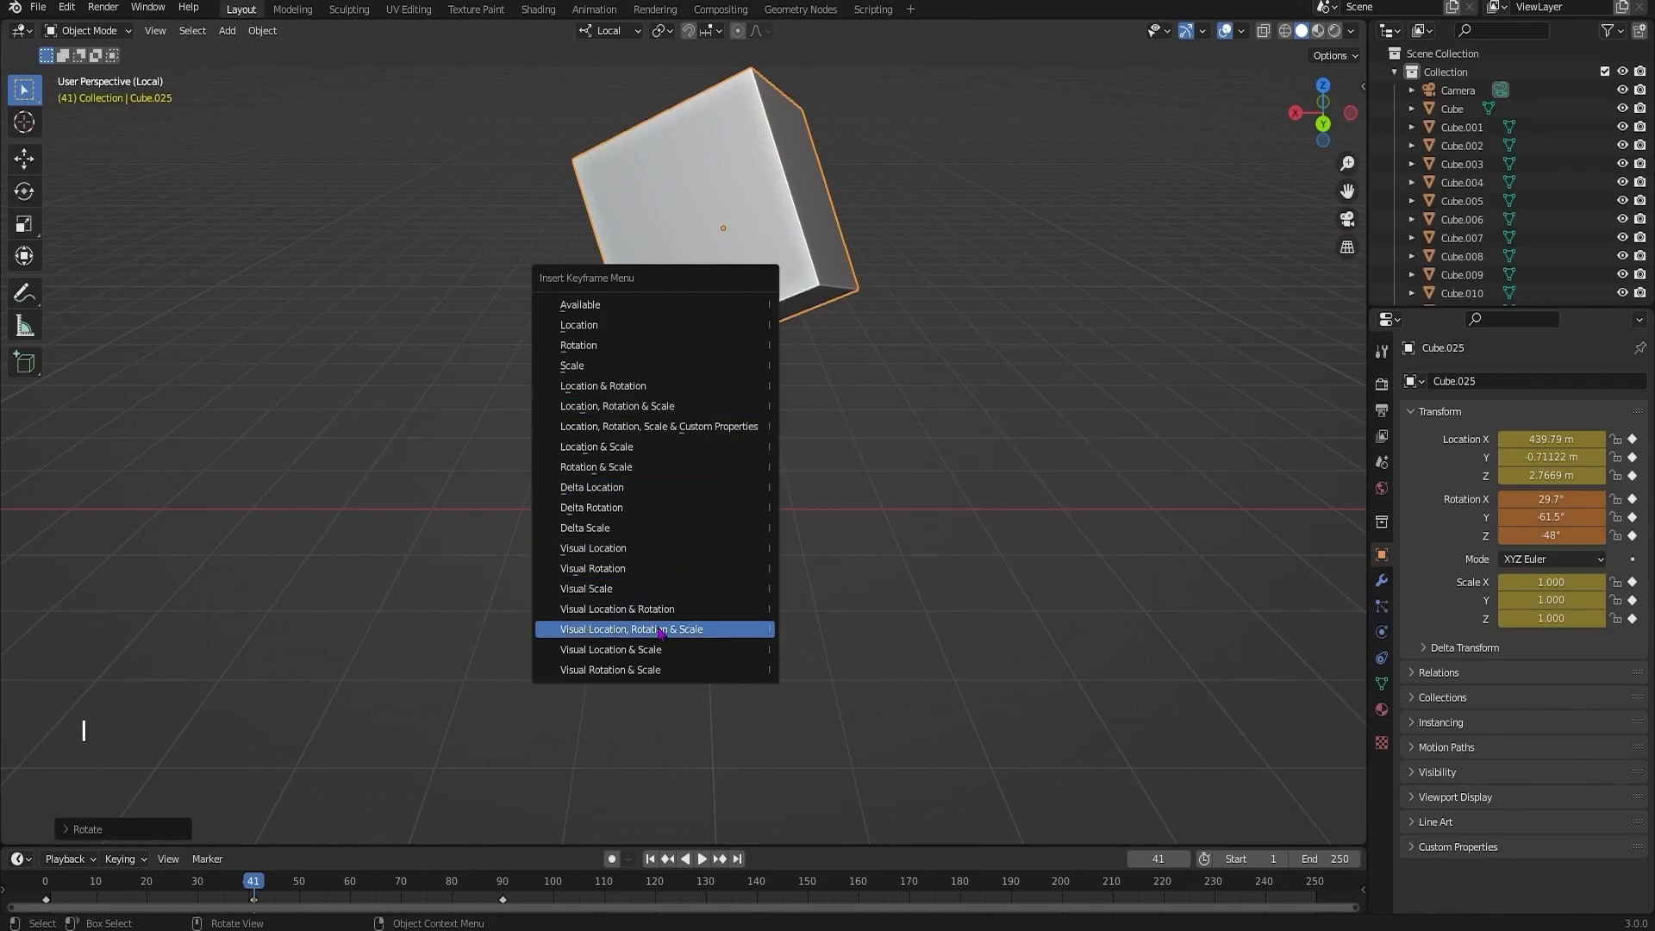
pyautogui.click(661, 631)
# - At frame 90, scale the cube down to about 0.145, insert a keyframe and scrub back to the start
pyautogui.moveTo(271, 883); pyautogui.dragTo(502, 882)
pyautogui.press('s')
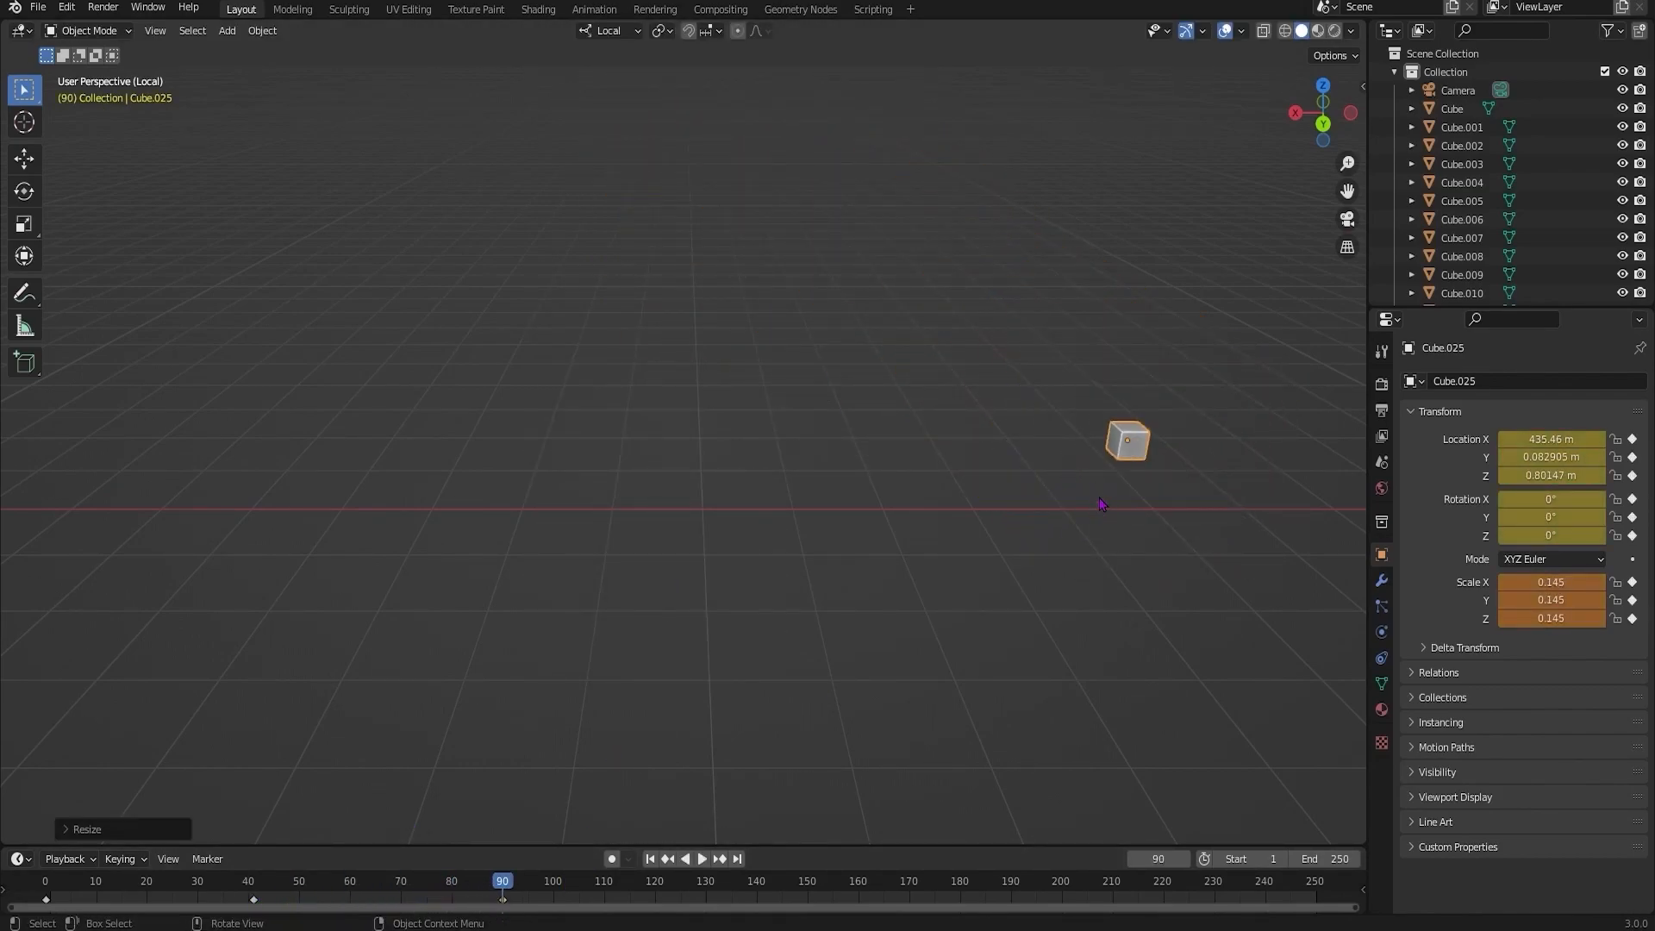
pyautogui.press('i')
pyautogui.click(797, 528)
pyautogui.moveTo(499, 883); pyautogui.dragTo(32, 886)
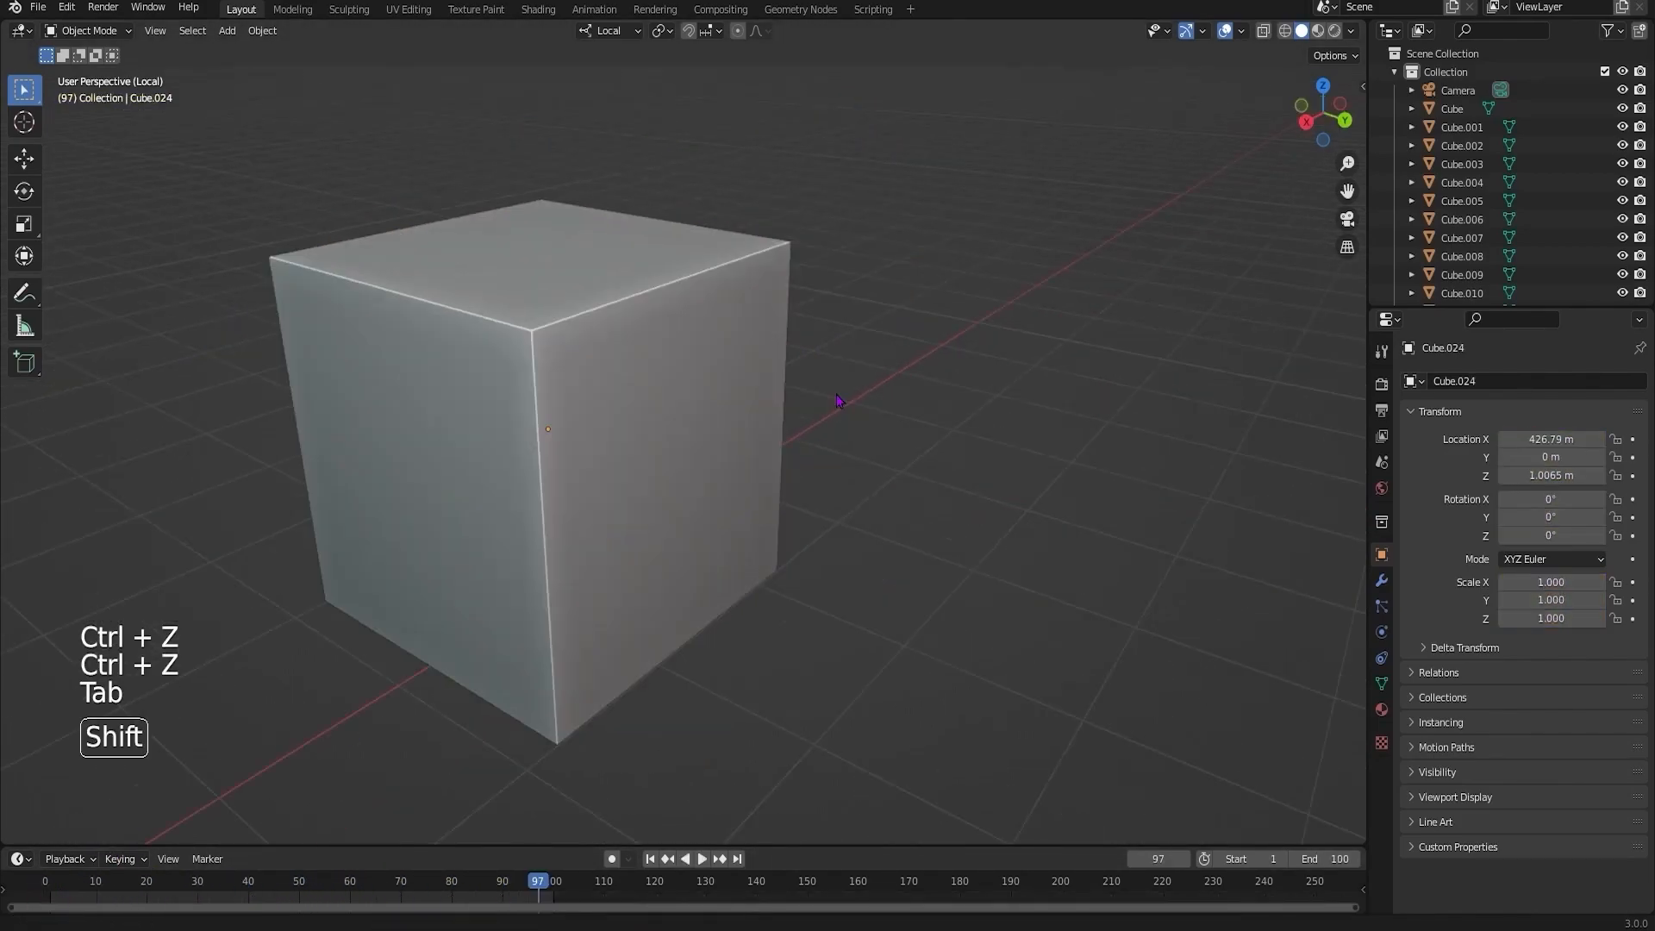
# - Add a UV sphere and a cone in a row beside the cube, scaling the cone to about 1.255
pyautogui.hotkey('shift', 'a')
pyautogui.click(758, 431)
pyautogui.press('g')
pyautogui.press('z')
pyautogui.press('s')
pyautogui.click(730, 362)
pyautogui.keyDown('shift'); pyautogui.moveTo(731, 362); pyautogui.dragTo(684, 414, button='middle'); pyautogui.keyUp('shift')
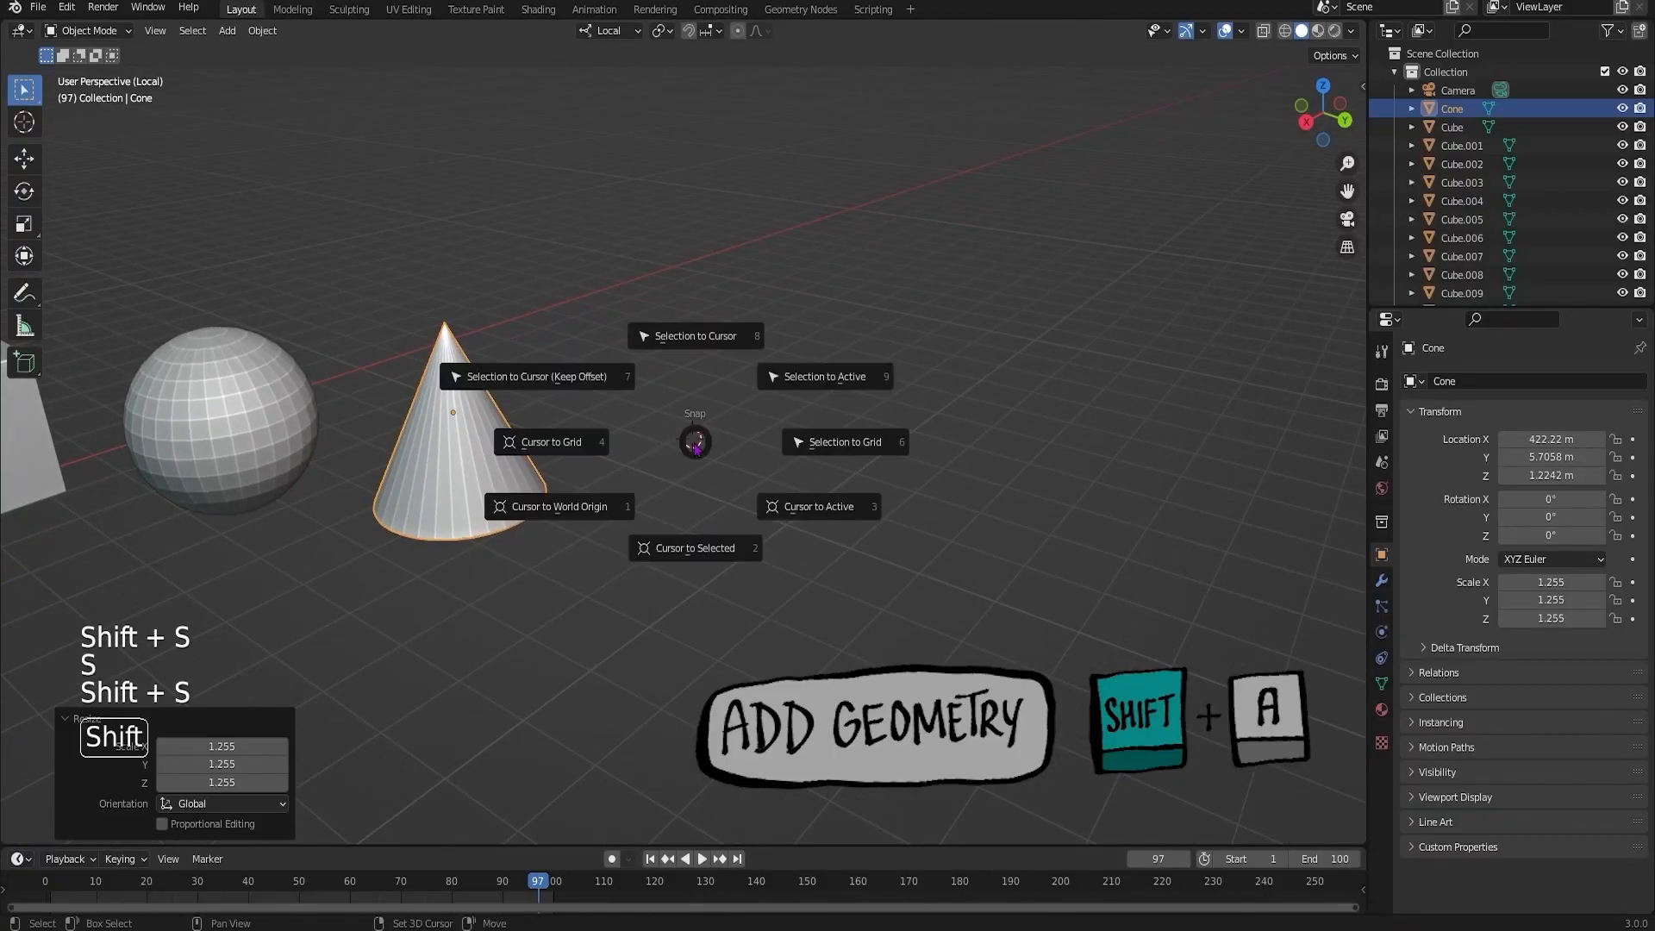
# - Add a cylinder and place it beside the cone
pyautogui.hotkey('shift', 'a')
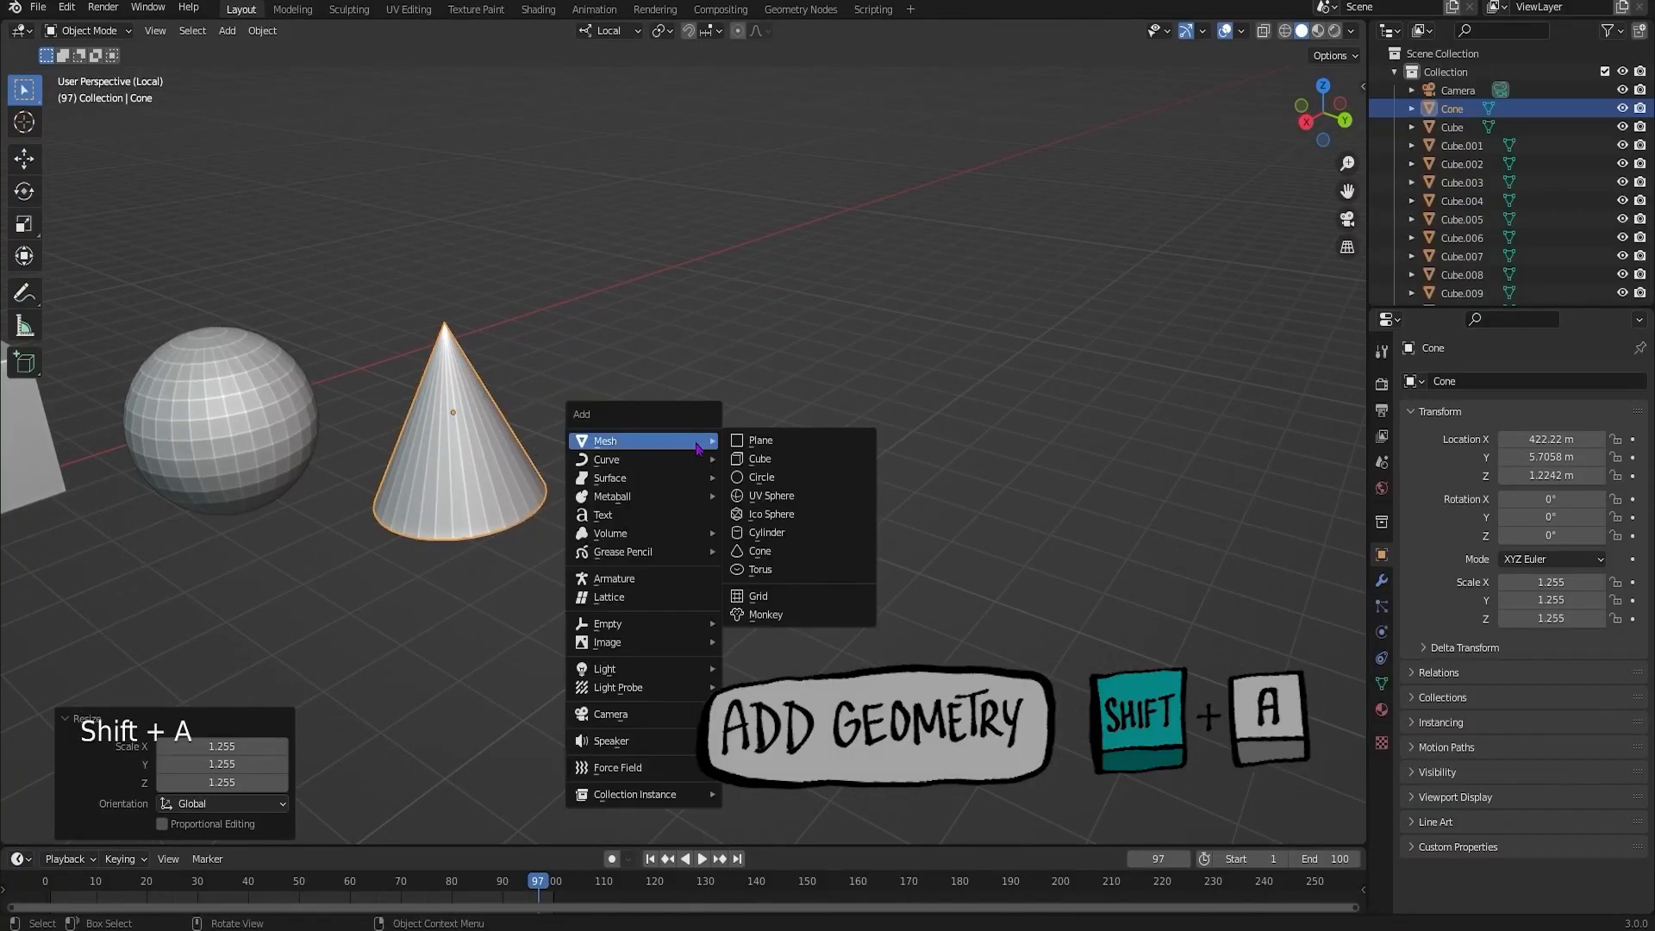
pyautogui.click(764, 532)
pyautogui.press('g')
pyautogui.click(829, 372)
pyautogui.keyDown('shift'); pyautogui.moveTo(829, 372); pyautogui.dragTo(582, 389, button='middle'); pyautogui.keyUp('shift')
# - Try a scaled torus at the 3D cursor beside the cylinder and undo it
pyautogui.keyDown('shift'); pyautogui.rightClick(722, 427); pyautogui.keyUp('shift')
pyautogui.hotkey('shift', 'a')
pyautogui.click(792, 549)
pyautogui.press('s')
pyautogui.hotkey('ctrl', 'z')
pyautogui.hotkey('ctrl', 'z')
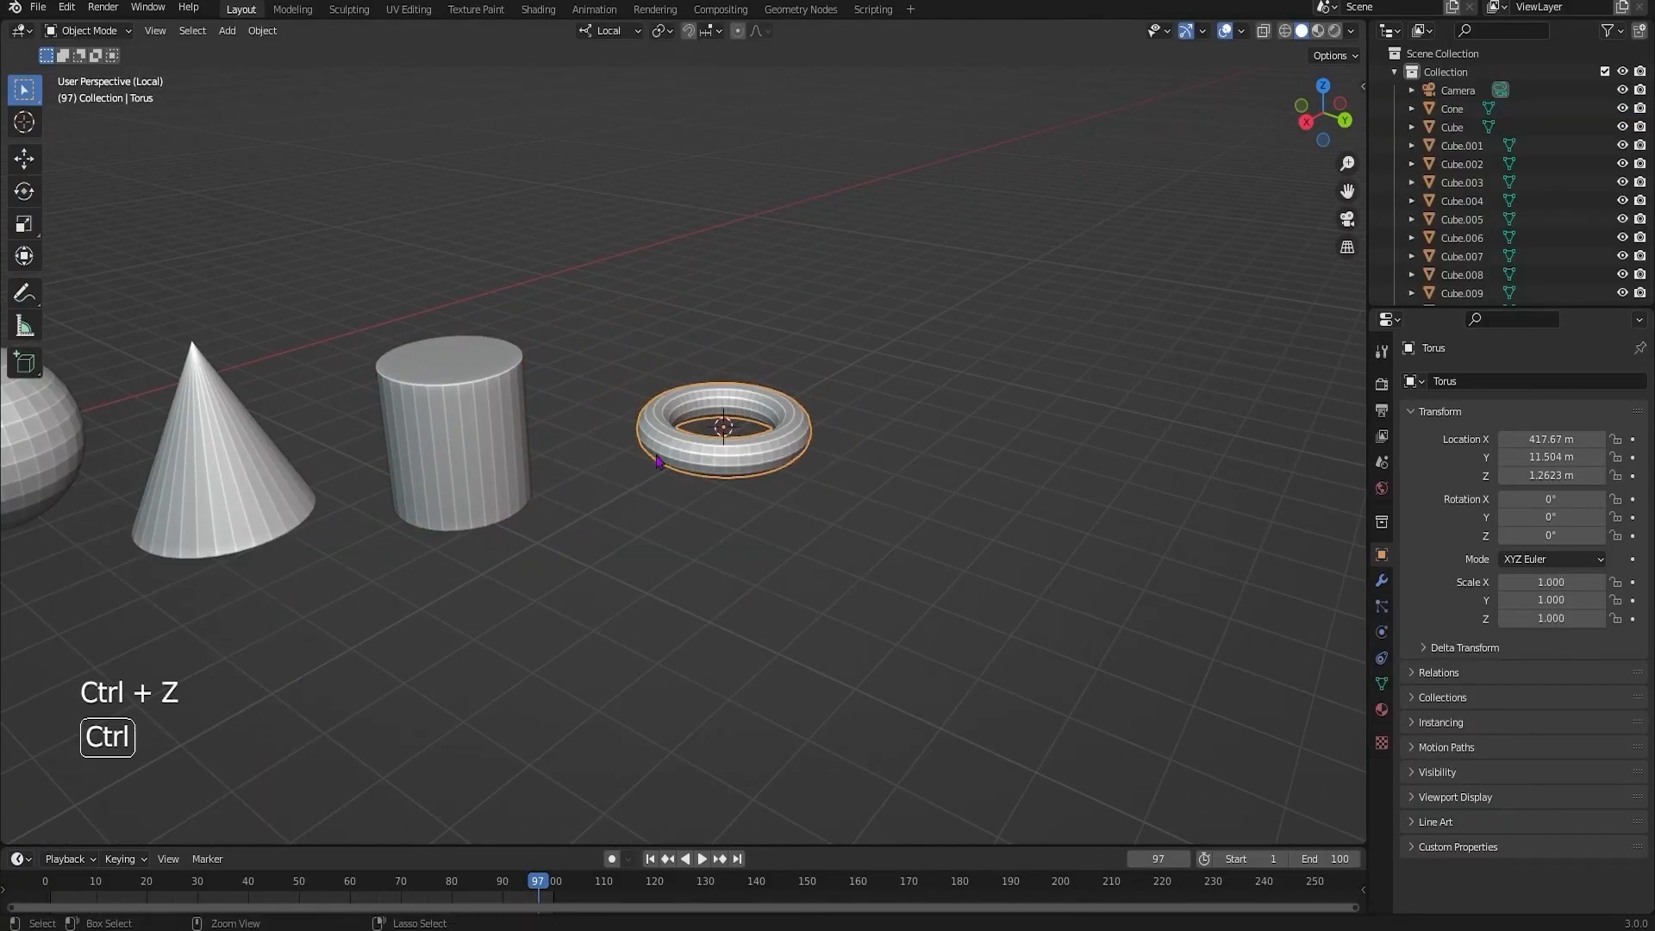
# - Add a torus beside the cylinder with 22 major segments and 5 minor segments
pyautogui.keyDown('shift'); pyautogui.rightClick(727, 451); pyautogui.keyUp('shift')
pyautogui.hotkey('shift', 'a')
pyautogui.click(786, 571)
pyautogui.moveTo(221, 572)
pyautogui.mouseDown()
pyautogui.moveTo(141, 567)
pyautogui.moveTo(237, 571)
pyautogui.mouseUp()
pyautogui.scroll(6, 743, 439)
pyautogui.scroll(1, 733, 340)
pyautogui.moveTo(231, 593)
pyautogui.mouseDown()
pyautogui.moveTo(281, 583)
pyautogui.moveTo(203, 585)
pyautogui.mouseUp()
pyautogui.scroll(-5, 482, 405)
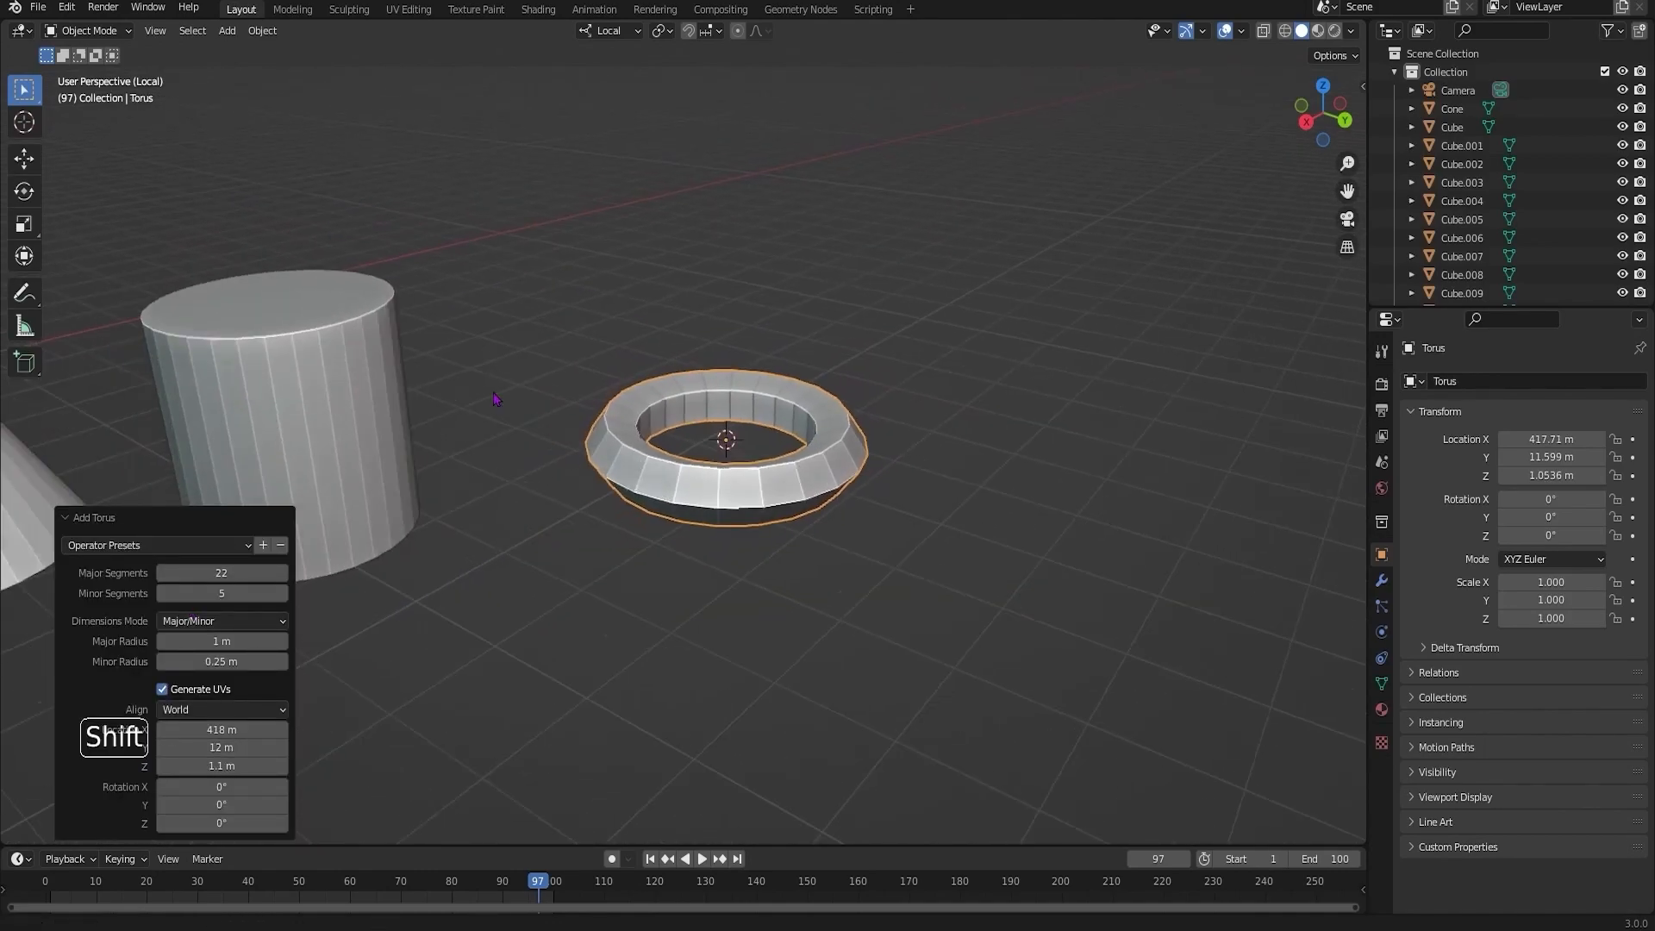
# - Add a six-vertex cylinder at a new 3D cursor position next to the round cylinder
pyautogui.keyDown('shift'); pyautogui.moveTo(495, 399); pyautogui.dragTo(700, 435, button='middle'); pyautogui.keyUp('shift')
pyautogui.click(552, 409)
pyautogui.keyDown('shift'); pyautogui.rightClick(390, 471); pyautogui.keyUp('shift')
pyautogui.hotkey('shift', 'a')
pyautogui.click(459, 558)
pyautogui.moveTo(221, 607); pyautogui.dragTo(164, 608)
pyautogui.moveTo(448, 472); pyautogui.dragTo(526, 457, button='middle')
pyautogui.press('g')
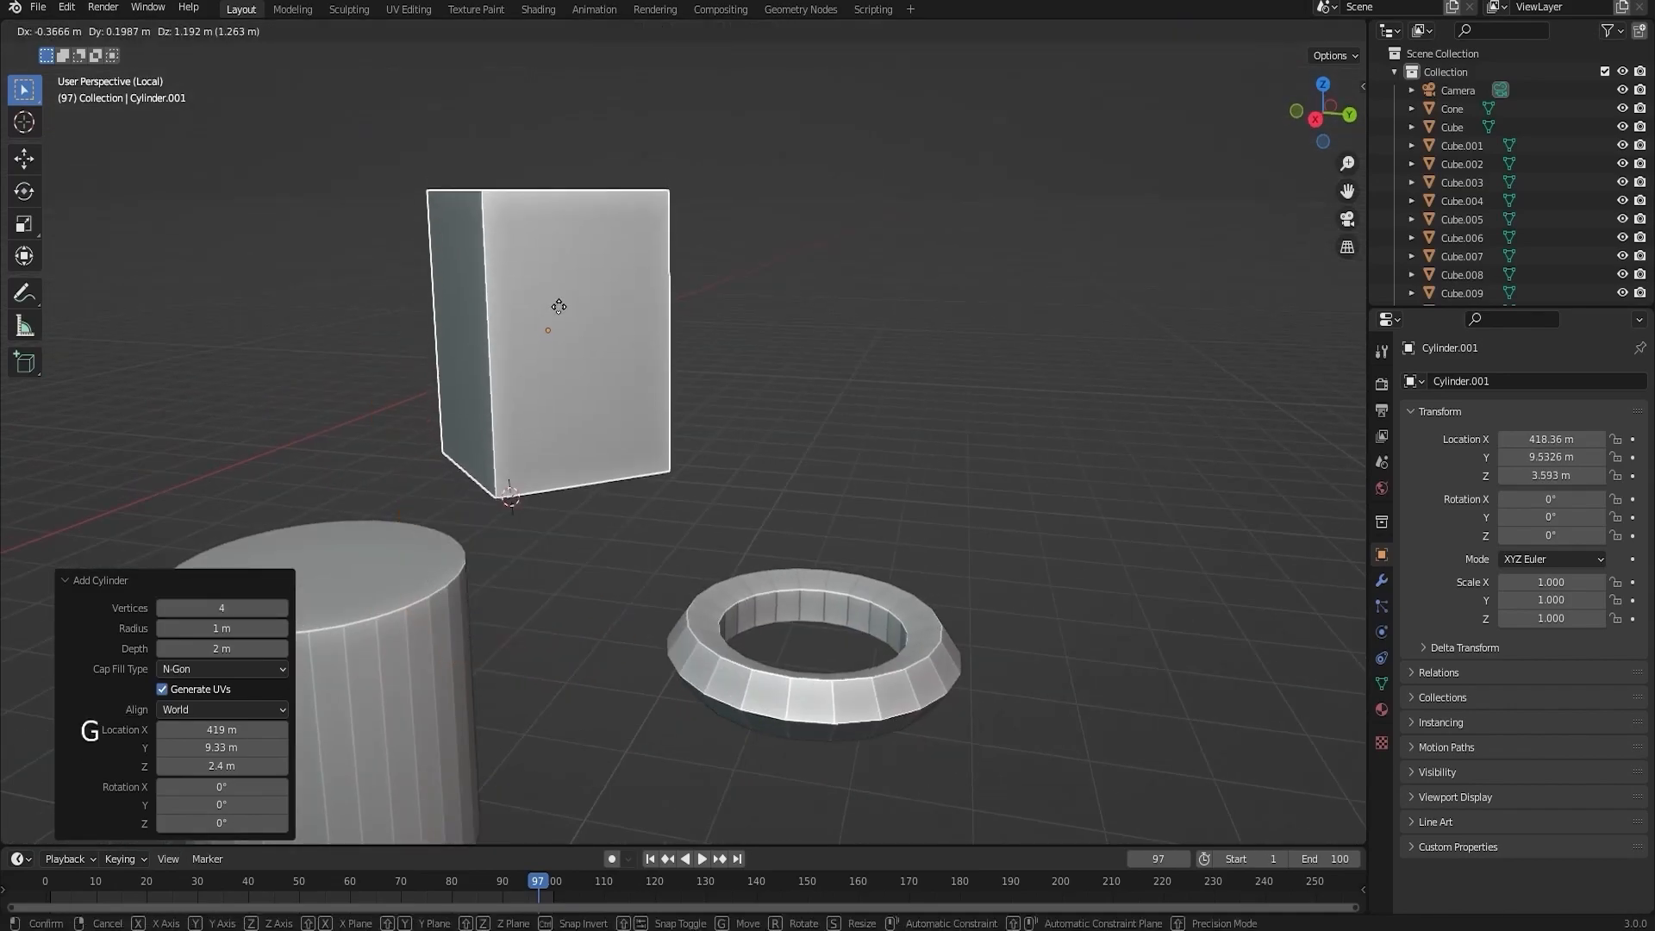
pyautogui.rightClick(557, 306)
pyautogui.moveTo(222, 607); pyautogui.dragTo(258, 605)
# - Try duplicating the hexagonal cylinder and undo the copy
pyautogui.moveTo(509, 259); pyautogui.dragTo(628, 241, button='middle')
pyautogui.hotkey('shift', 'd')
pyautogui.click(422, 138)
pyautogui.hotkey('ctrl', 'z')
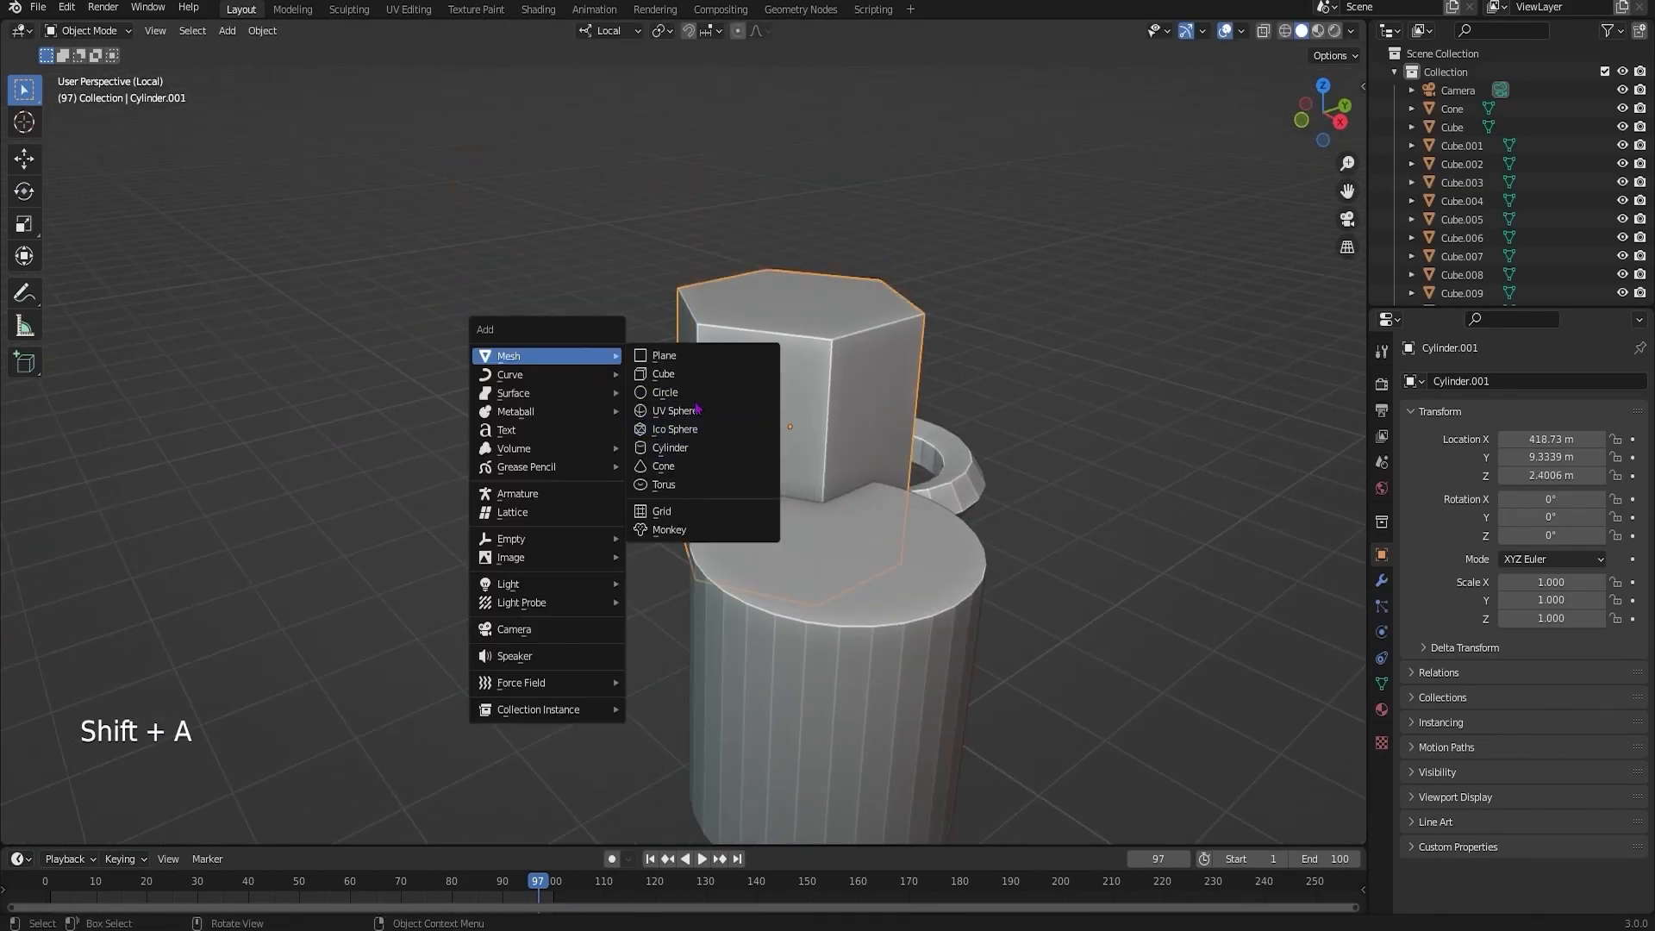
# - Add a ten-sided cylinder behind the hexagonal one and a denser torus further along the row
pyautogui.click(677, 447)
pyautogui.moveTo(226, 606); pyautogui.dragTo(259, 606)
pyautogui.moveTo(741, 371); pyautogui.dragTo(439, 347, button='middle')
pyautogui.keyDown('shift'); pyautogui.rightClick(614, 439); pyautogui.keyUp('shift')
pyautogui.hotkey('shift', 'a')
pyautogui.click(671, 573)
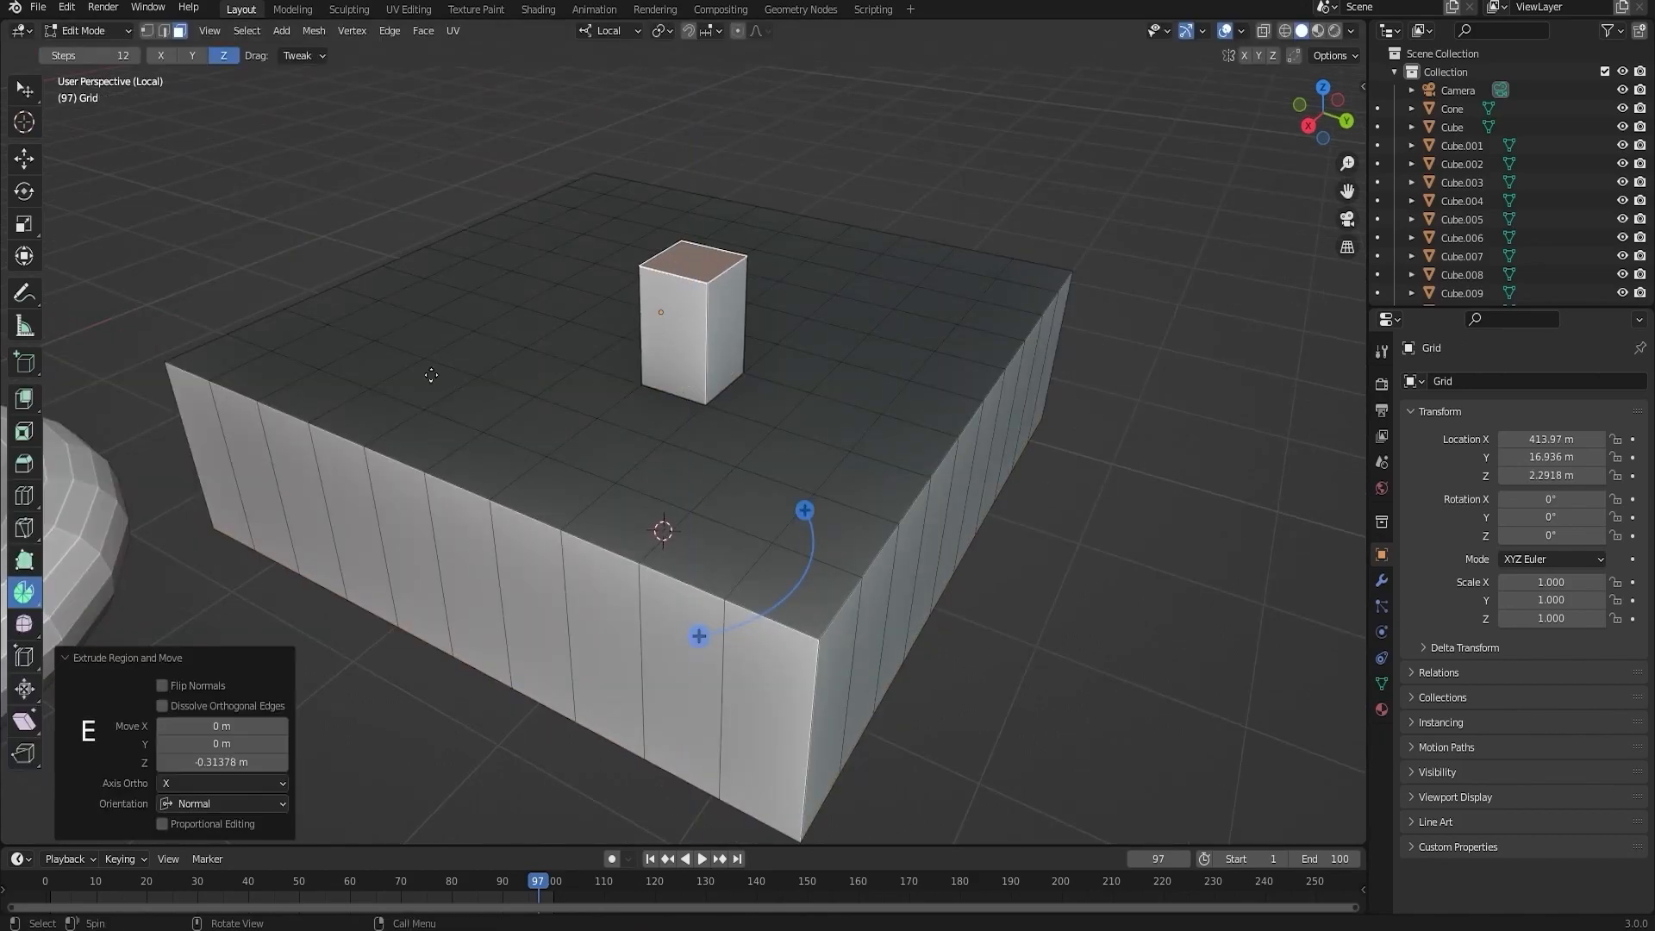
# - Extrude single faces on the grid block's top into a second square column and sunken recesses
pyautogui.click(558, 230)
pyautogui.moveTo(558, 231); pyautogui.dragTo(552, 286, button='middle')
pyautogui.click(846, 336)
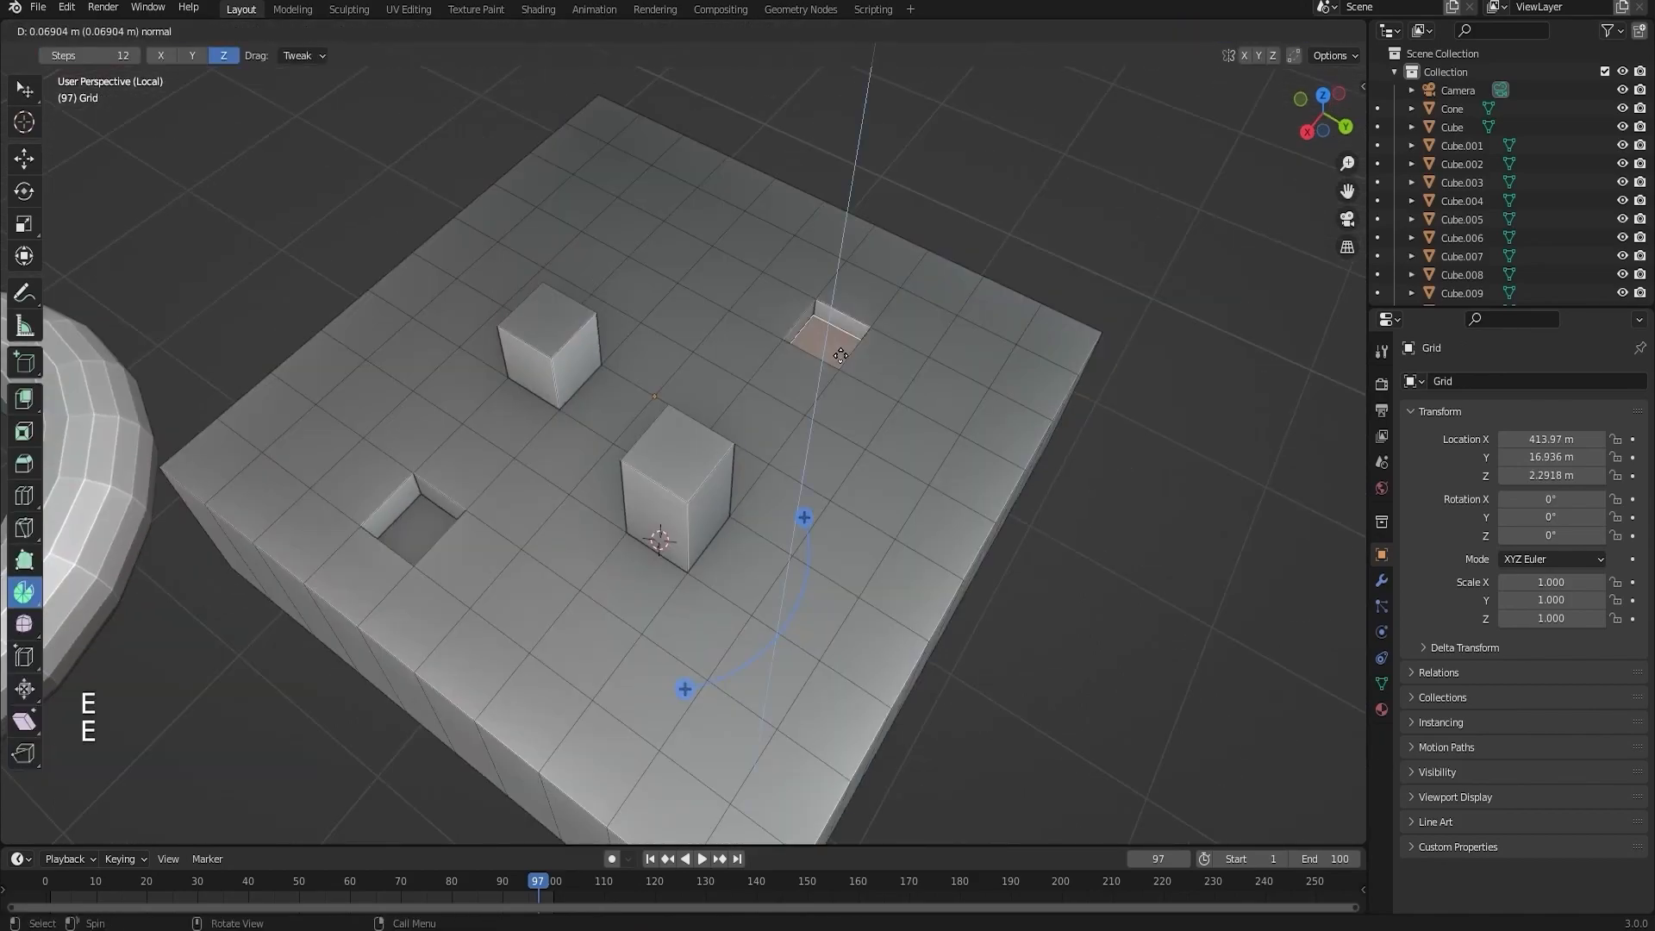
# - Extrude two adjacent faces on the grid's top up into a wide block beside the far recess
pyautogui.keyDown('ctrl'); pyautogui.moveTo(692, 376); pyautogui.dragTo(680, 332, button='middle'); pyautogui.keyUp('ctrl')
pyautogui.keyDown('shift'); pyautogui.moveTo(914, 461); pyautogui.dragTo(726, 414, button='middle'); pyautogui.keyUp('shift')
pyautogui.press('e')
pyautogui.click(684, 140)
# - Extrude two adjacent faces near the grid's edge, behind the near recess, up into a block
pyautogui.keyDown('shift'); pyautogui.moveTo(638, 216); pyautogui.dragTo(1026, 315, button='middle'); pyautogui.keyUp('shift')
pyautogui.click(323, 444)
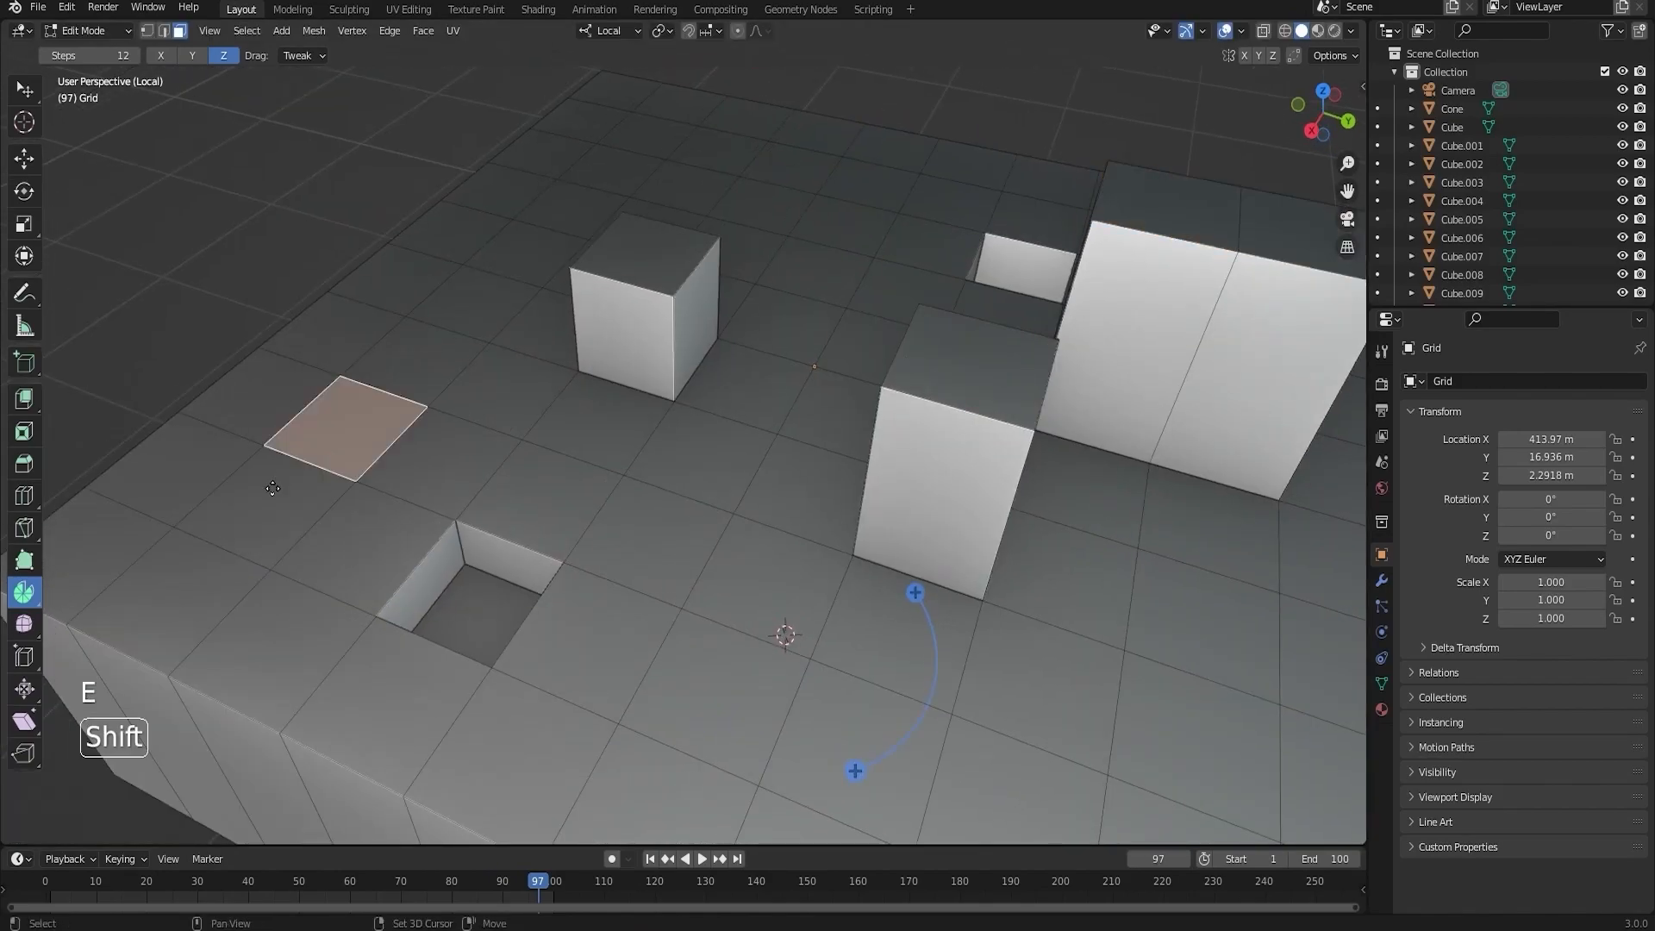
pyautogui.keyDown('shift'); pyautogui.click(279, 482); pyautogui.keyUp('shift')
pyautogui.press('e')
pyautogui.click(615, 438)
# - Extrude a face near the grid's far corner into a tall pillar and undo the shallow recess tried beside it
pyautogui.keyDown('shift'); pyautogui.moveTo(509, 204); pyautogui.dragTo(357, 388, button='middle'); pyautogui.keyUp('shift')
pyautogui.click(570, 253)
pyautogui.press('e')
pyautogui.click(556, 53)
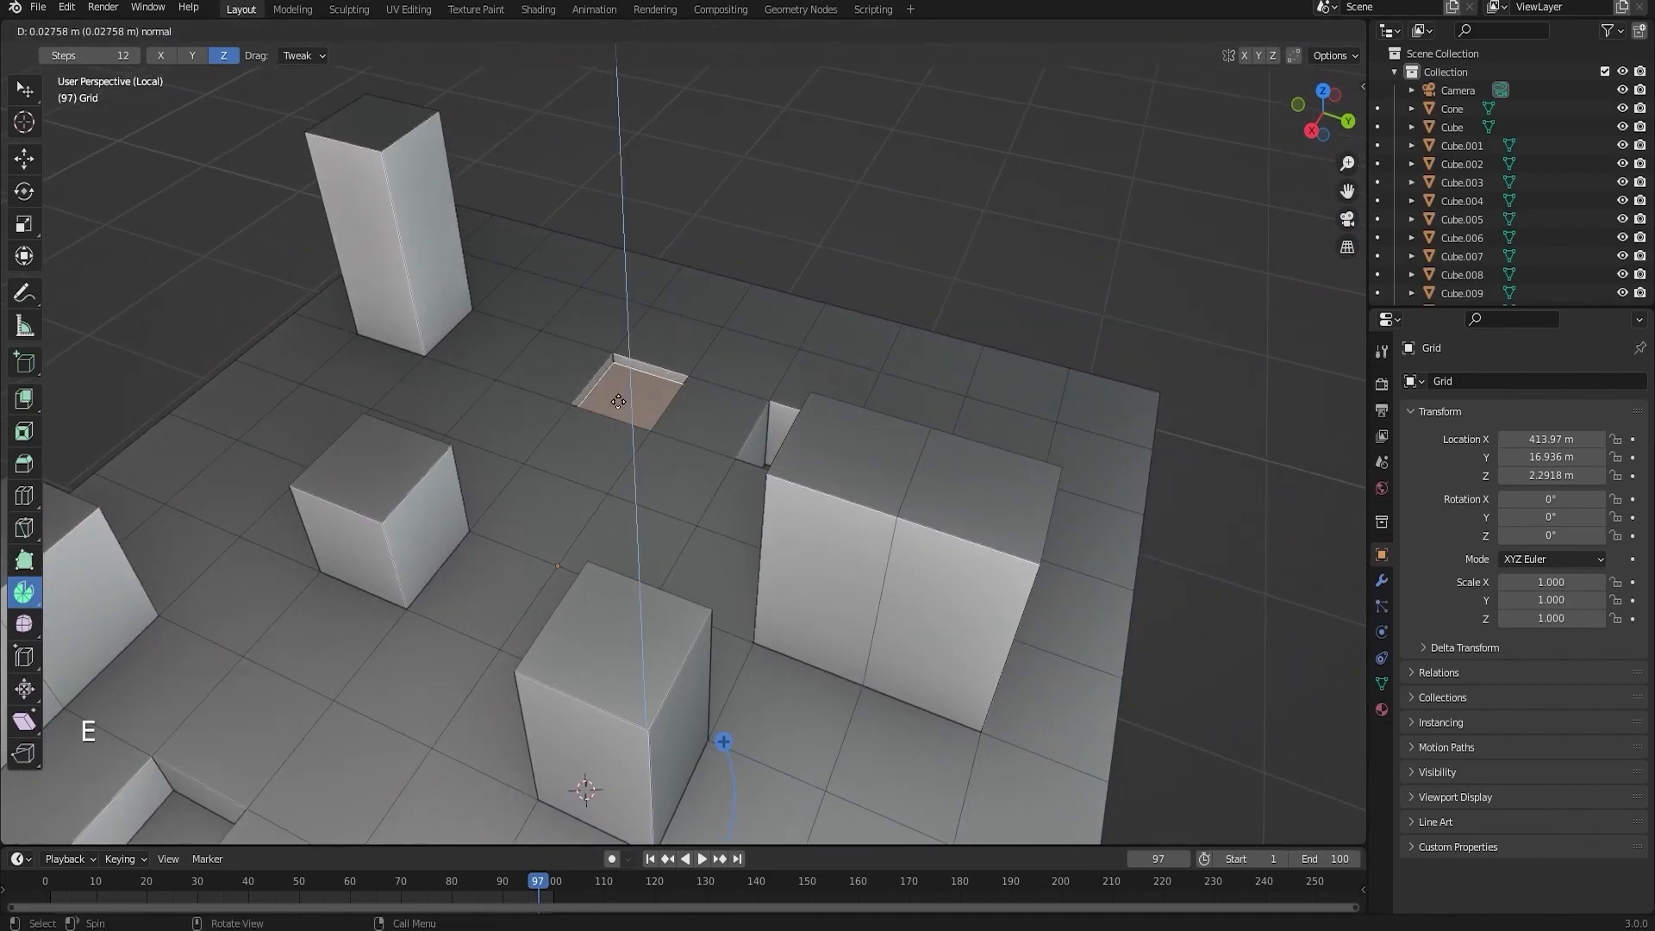
pyautogui.keyDown('ctrl'); pyautogui.moveTo(551, 450); pyautogui.dragTo(528, 543, button='middle'); pyautogui.keyUp('ctrl')
pyautogui.hotkey('ctrl', 'z')
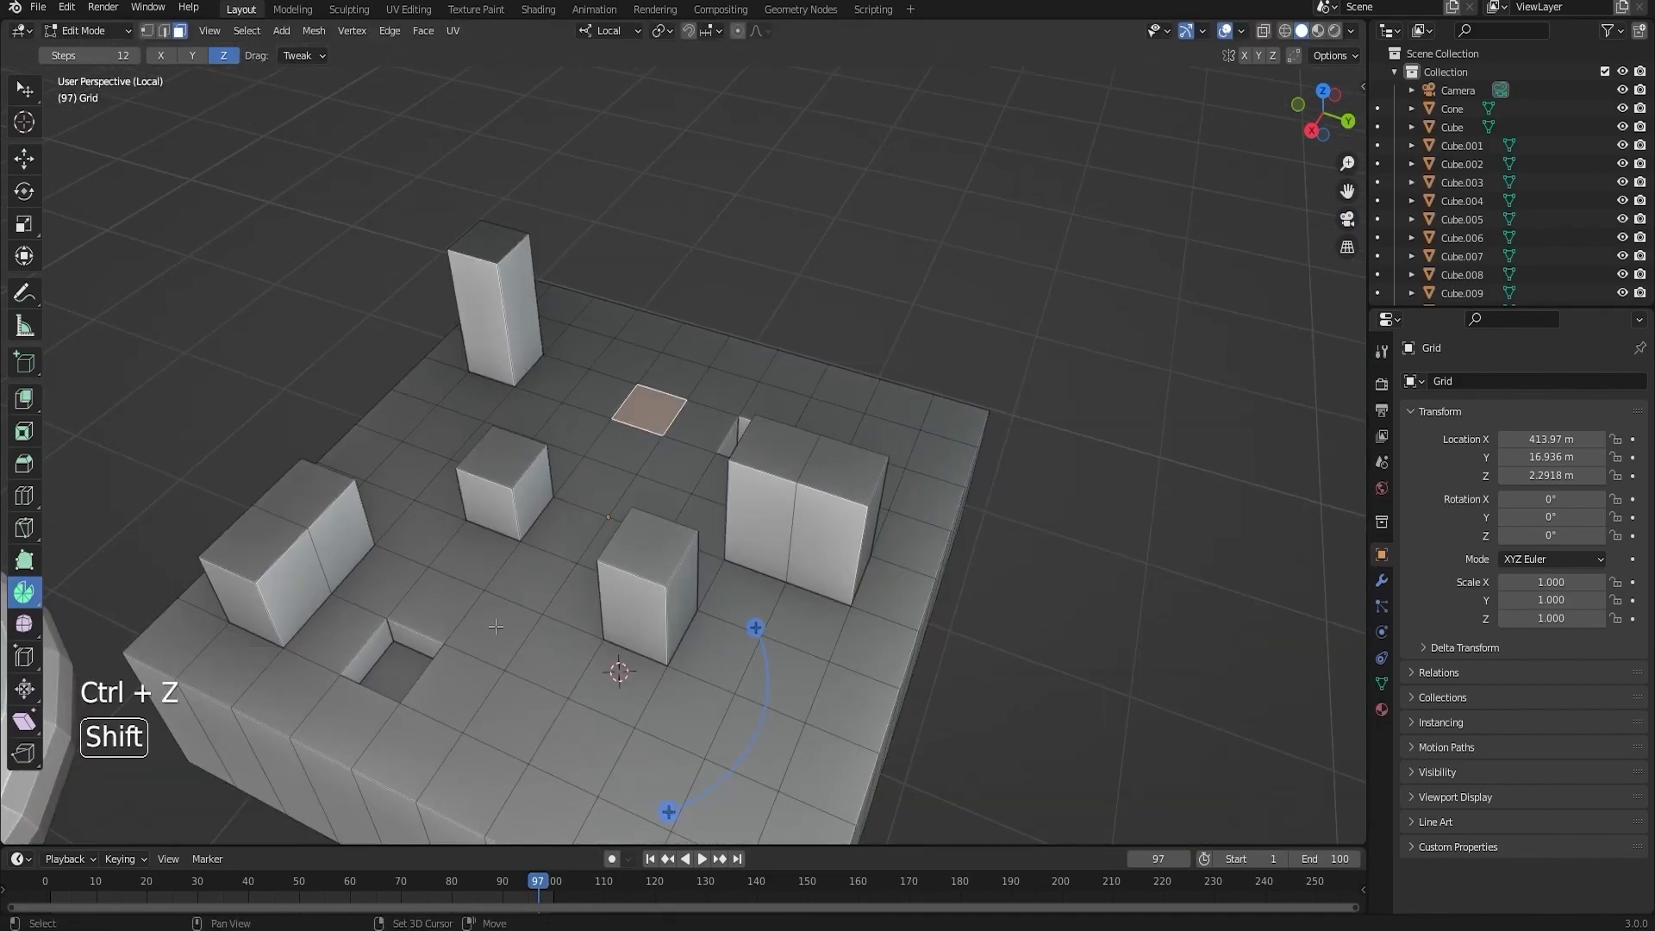
# - Inset a winding path of top faces between the blocks by 0.02375 m and extrude it down into a shallow channel
pyautogui.keyDown('ctrl'); pyautogui.moveTo(394, 588); pyautogui.dragTo(367, 617, button='middle'); pyautogui.keyUp('ctrl')
pyautogui.keyDown('shift'); pyautogui.moveTo(366, 617); pyautogui.dragTo(353, 461, button='middle'); pyautogui.keyUp('shift')
pyautogui.moveTo(193, 405); pyautogui.dragTo(399, 421, button='middle')
pyautogui.keyDown('shift'); pyautogui.moveTo(888, 300); pyautogui.dragTo(713, 370, button='middle'); pyautogui.keyUp('shift')
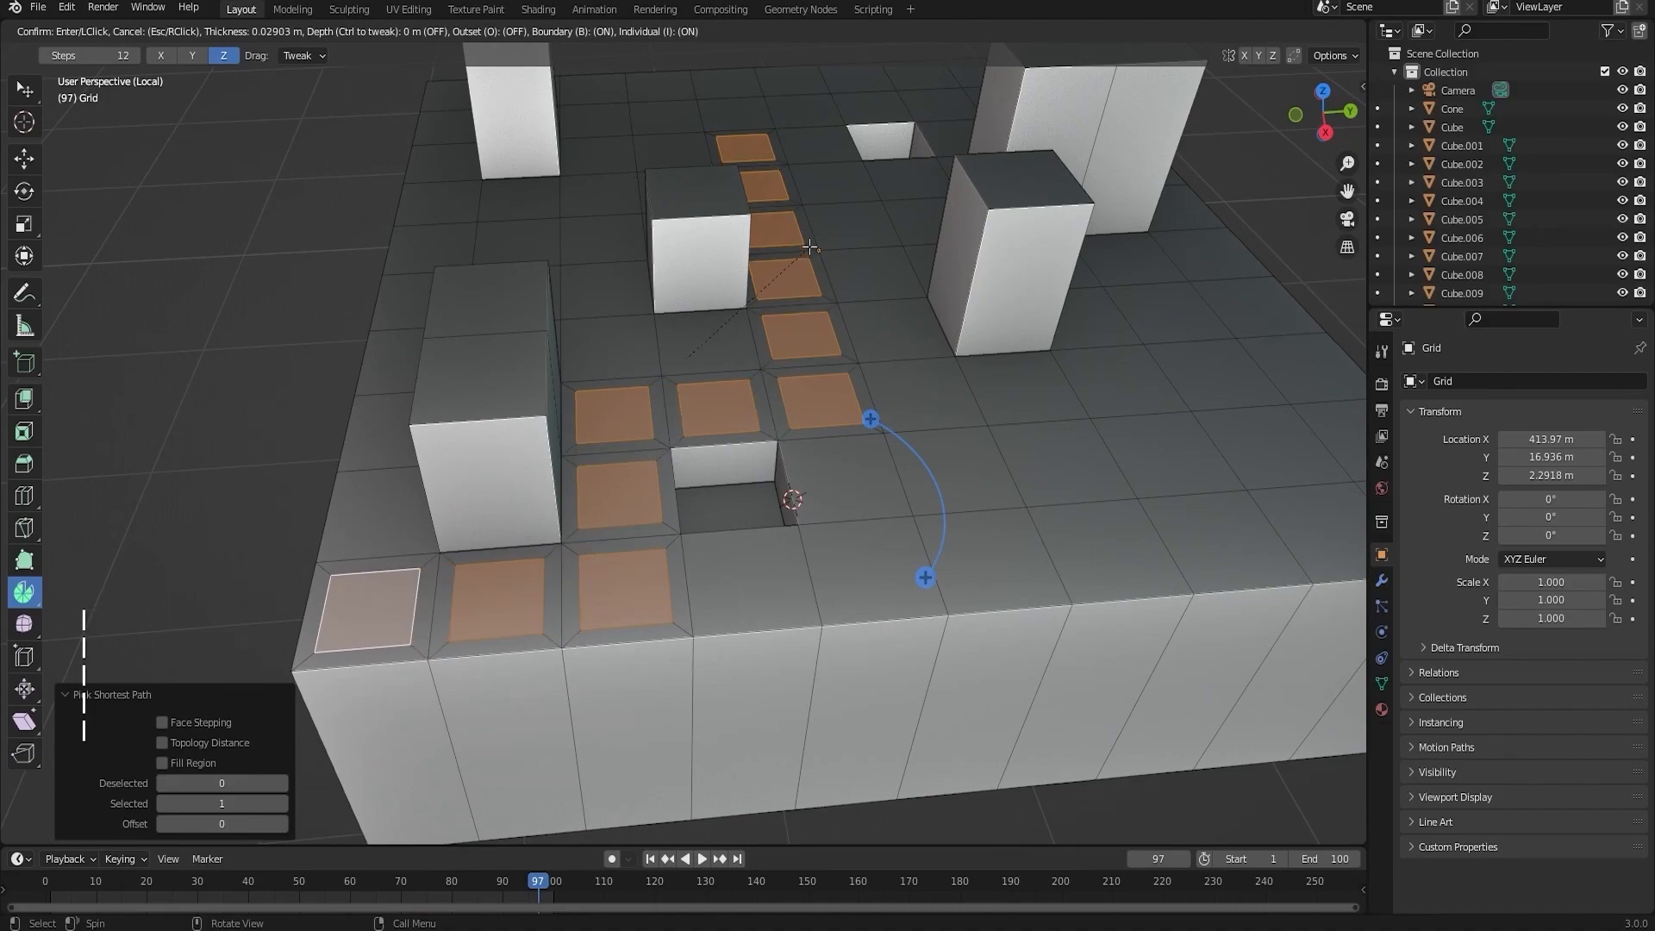
pyautogui.click(811, 246)
pyautogui.moveTo(811, 245); pyautogui.dragTo(905, 138, button='middle')
pyautogui.keyDown('shift'); pyautogui.moveTo(905, 138); pyautogui.dragTo(772, 301, button='middle'); pyautogui.keyUp('shift')
pyautogui.press('e')
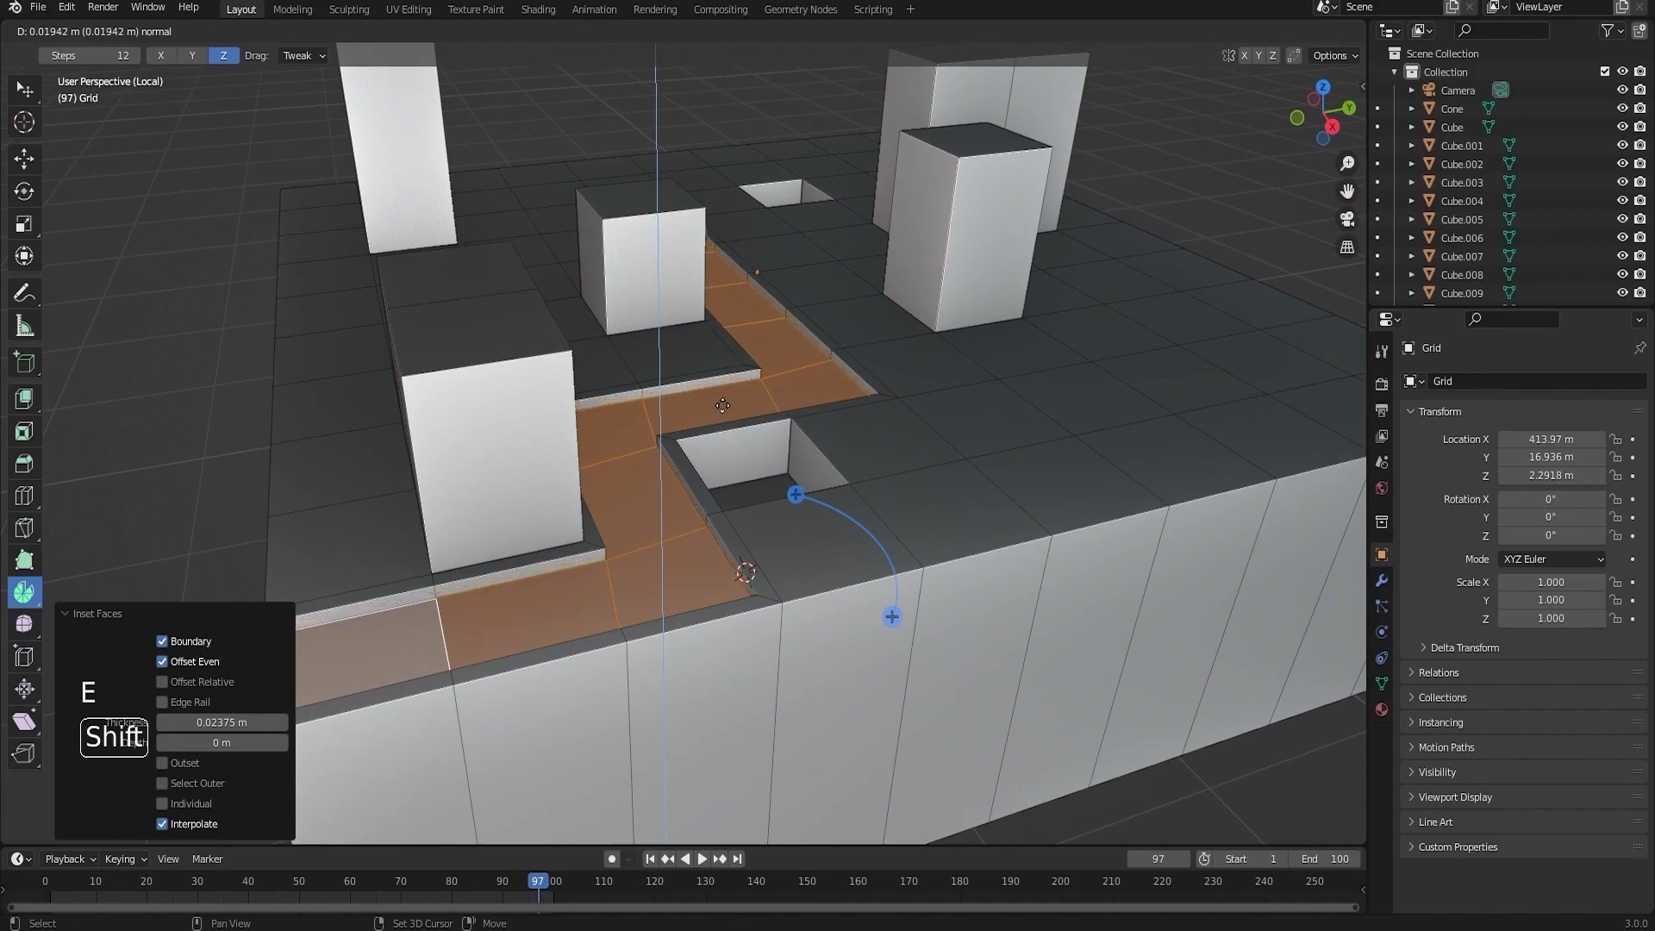
# - Finish editing the grid and add a monkey head beside it, rotated 113° about Z
pyautogui.press('Tab')
pyautogui.moveTo(735, 390); pyautogui.dragTo(687, 417, button='middle')
pyautogui.scroll(-5, 595, 491)
pyautogui.moveTo(591, 496); pyautogui.dragTo(517, 500, button='middle')
pyautogui.keyDown('shift'); pyautogui.moveTo(560, 483); pyautogui.dragTo(676, 487, button='middle'); pyautogui.keyUp('shift')
pyautogui.scroll(4, 729, 367)
pyautogui.moveTo(729, 367); pyautogui.dragTo(776, 307, button='middle')
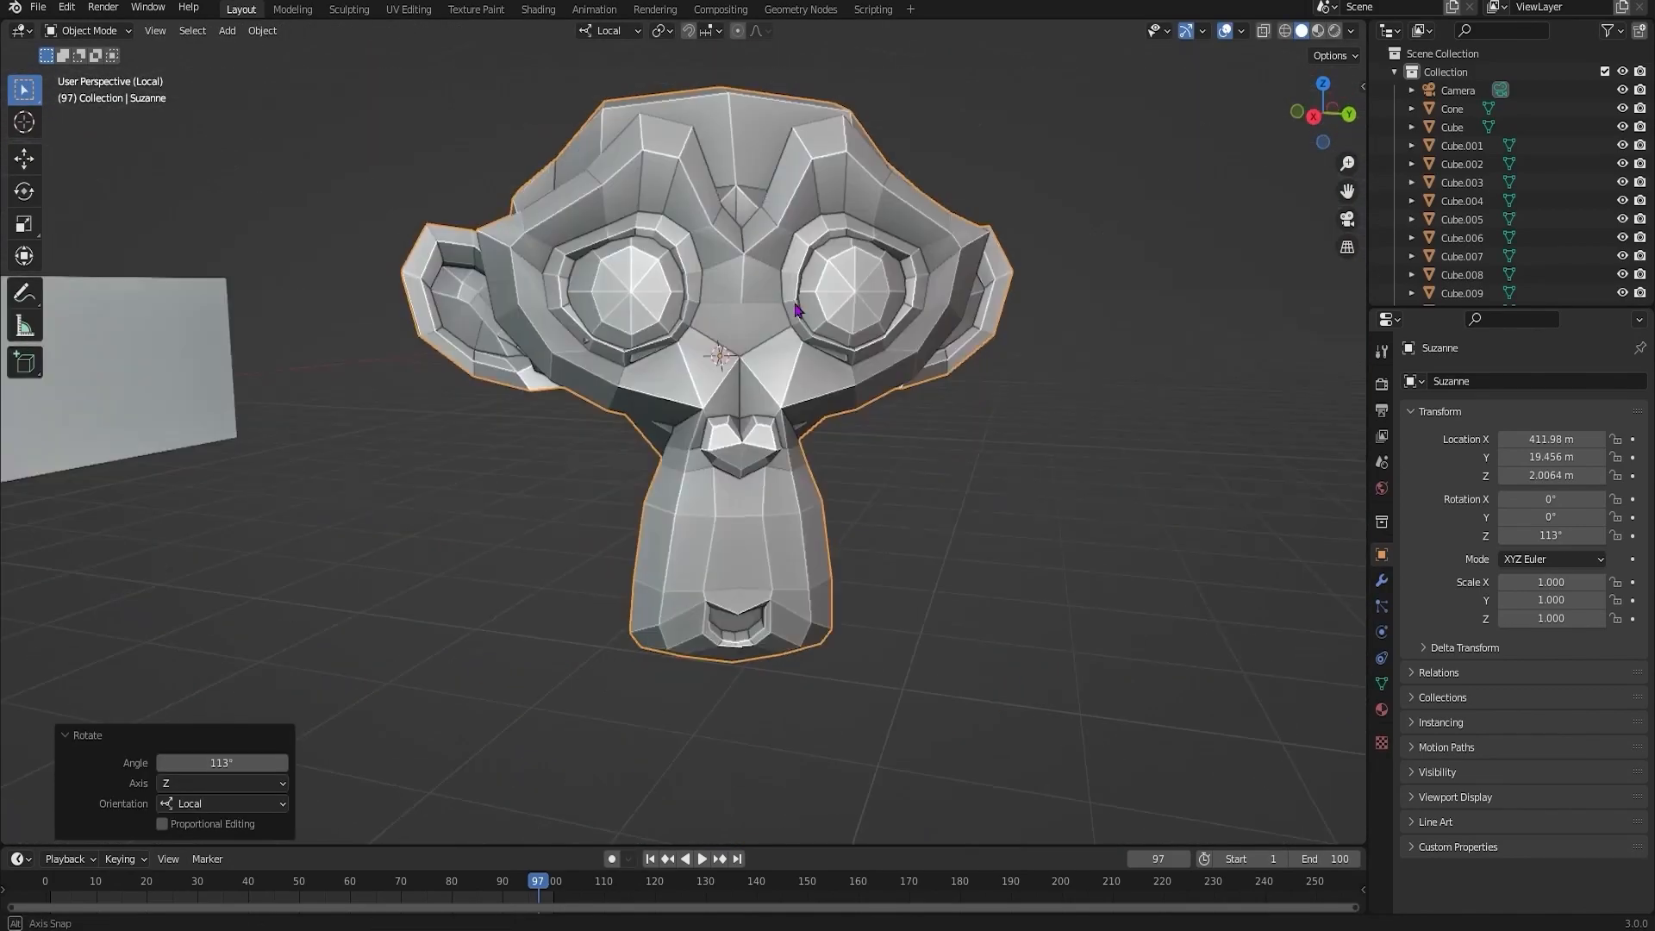
pyautogui.moveTo(787, 304); pyautogui.dragTo(789, 690, button='middle')
pyautogui.click(909, 580)
pyautogui.moveTo(741, 474)
pyautogui.mouseDown(button='middle')
pyautogui.moveTo(802, 506)
pyautogui.moveTo(758, 482)
pyautogui.moveTo(835, 423)
pyautogui.moveTo(788, 421)
pyautogui.mouseUp(button='middle')
pyautogui.click(746, 488)
pyautogui.click(773, 444)
pyautogui.click(755, 443)
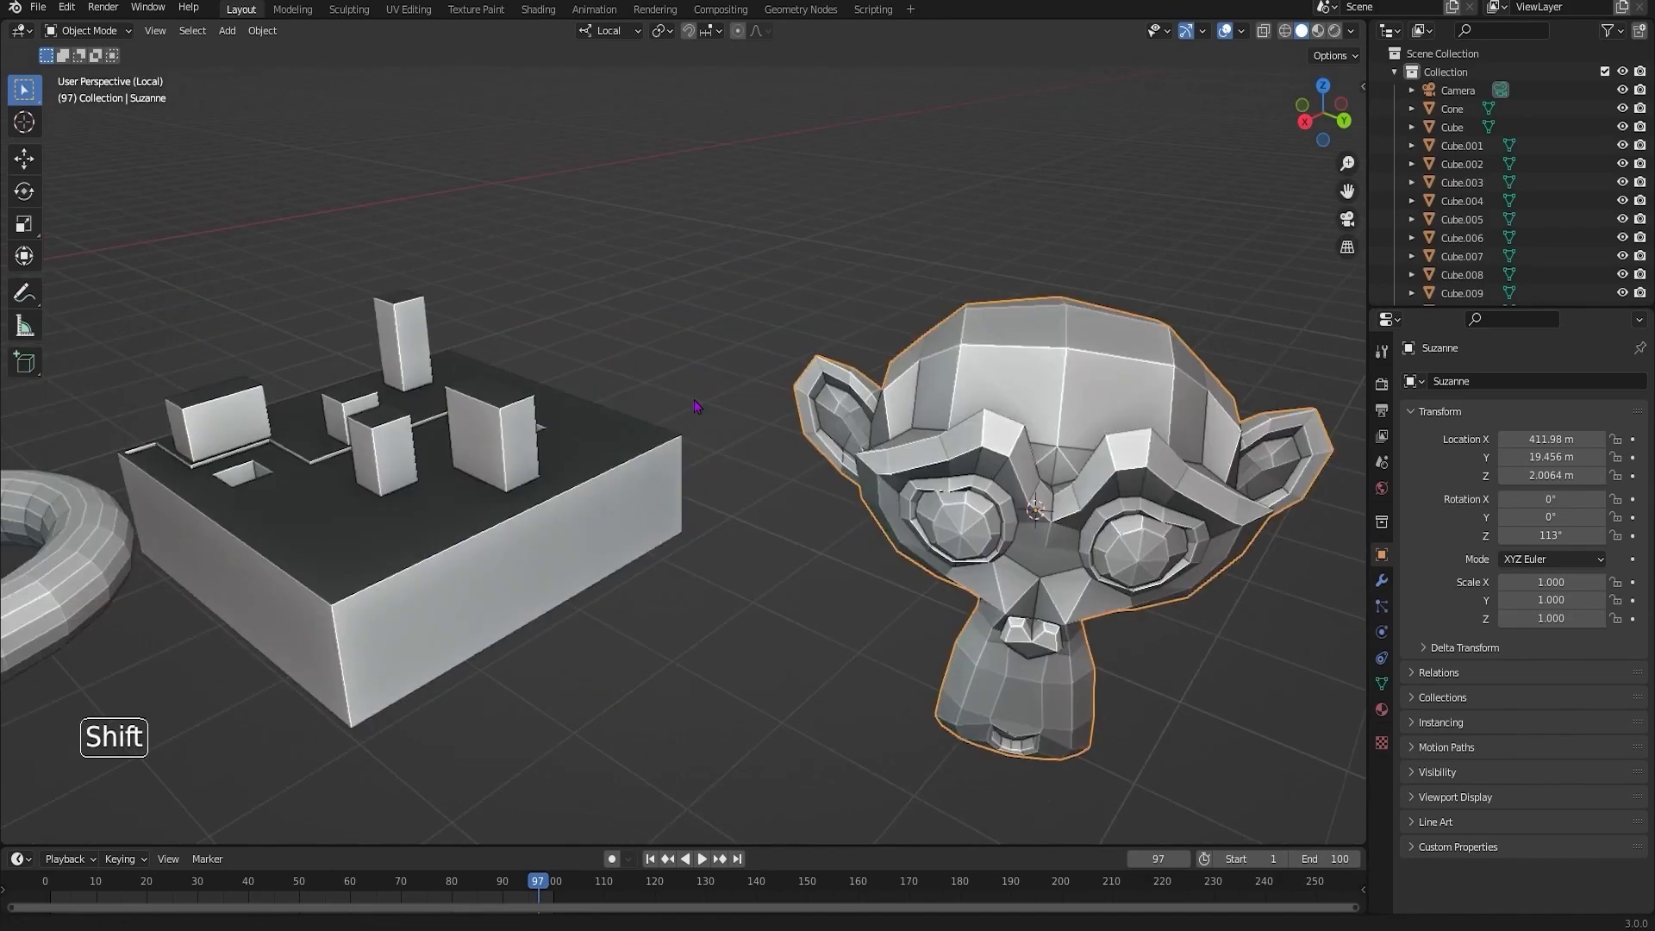
# - Try smooth and flat shading in turn on an object in the row to compare them
pyautogui.keyDown('shift'); pyautogui.moveTo(691, 406); pyautogui.dragTo(659, 358, button='middle'); pyautogui.keyUp('shift')
pyautogui.click(639, 365)
pyautogui.rightClick(640, 365)
pyautogui.click(639, 366)
pyautogui.rightClick(677, 381)
pyautogui.click(681, 399)
pyautogui.rightClick(735, 414)
pyautogui.click(725, 396)
pyautogui.click(912, 281)
pyautogui.click(728, 415)
pyautogui.keyDown('shift'); pyautogui.moveTo(728, 414); pyautogui.dragTo(1022, 405, button='middle'); pyautogui.keyUp('shift')
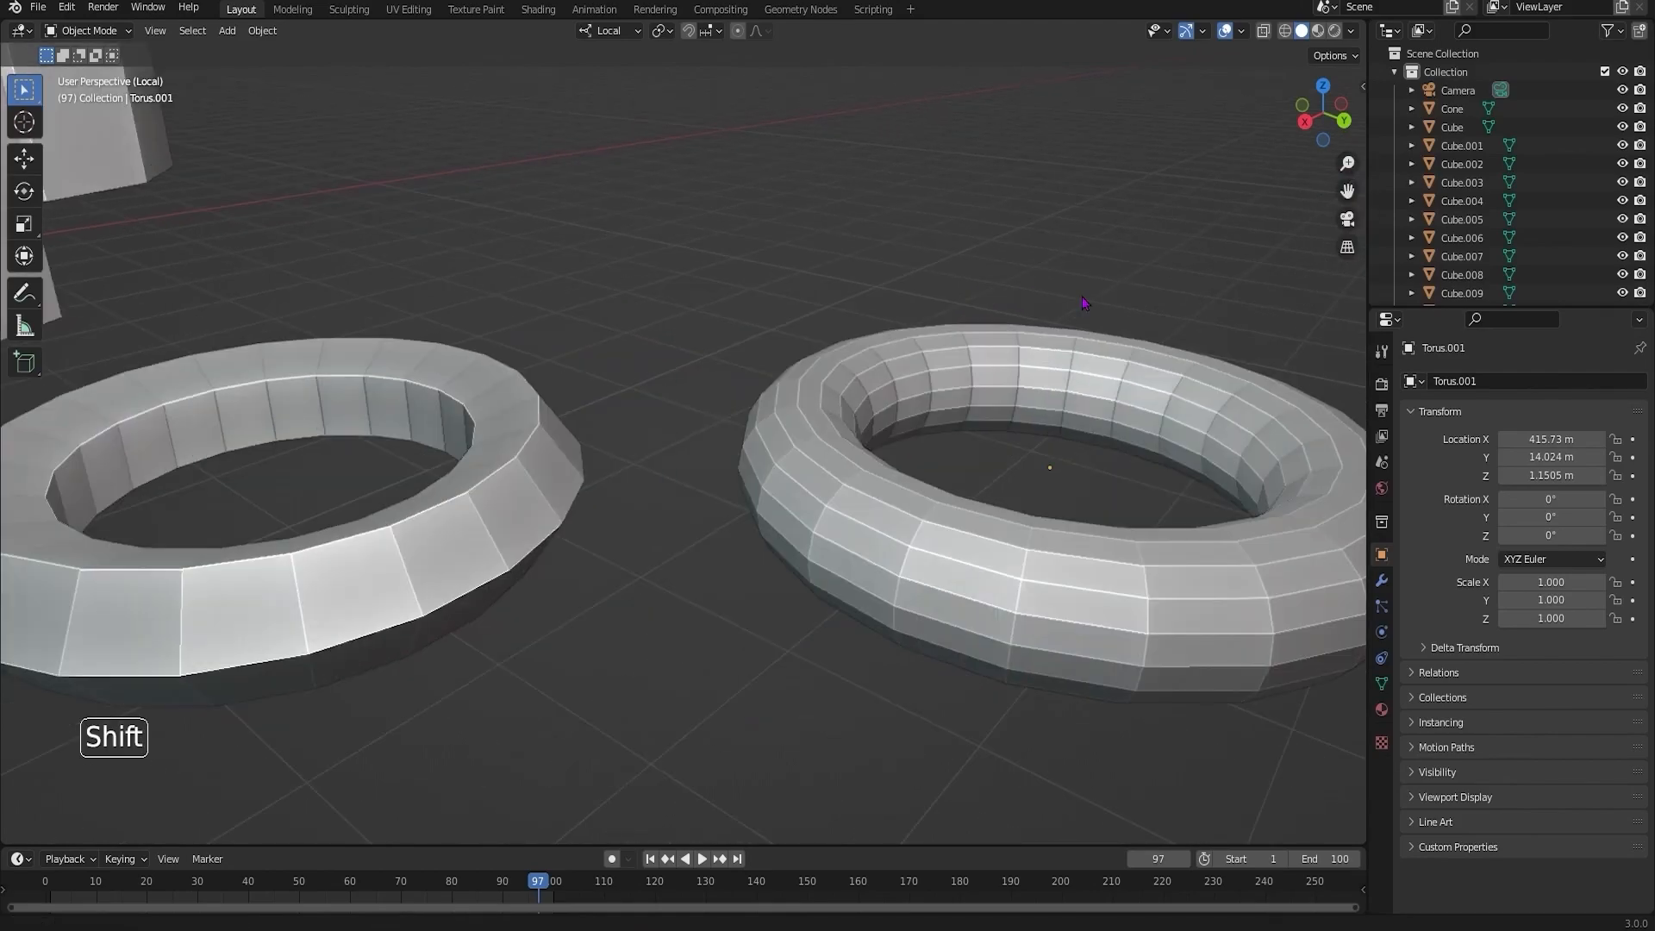
# - Try smooth shading on the torus, compare it by undoing and redoing, and undo it
pyautogui.click(689, 379)
pyautogui.rightClick(690, 379)
pyautogui.click(681, 354)
pyautogui.moveTo(681, 354); pyautogui.dragTo(769, 359, button='middle')
pyautogui.hotkey('ctrl', 'z')
pyautogui.hotkey('ctrl', 'shift', 'z')
pyautogui.hotkey('ctrl', 'z')
pyautogui.moveTo(590, 351); pyautogui.dragTo(401, 489, button='middle')
# - Shade the denser torus smooth, comparing it with flat shading
pyautogui.click(628, 370)
pyautogui.scroll(3, 629, 370)
pyautogui.click(530, 483)
pyautogui.rightClick(806, 395)
pyautogui.click(806, 421)
pyautogui.rightClick(758, 425)
pyautogui.click(759, 399)
# - Shade the round cylinder, the cone and the UV sphere smooth, comparing with flat shading on the way
pyautogui.click(377, 540)
pyautogui.rightClick(377, 540)
pyautogui.click(377, 520)
pyautogui.rightClick(408, 569)
pyautogui.click(408, 589)
pyautogui.rightClick(426, 540)
pyautogui.click(426, 521)
pyautogui.click(371, 406)
pyautogui.rightClick(370, 406)
pyautogui.keyDown('shift'); pyautogui.moveTo(397, 454); pyautogui.dragTo(695, 462, button='middle'); pyautogui.keyUp('shift')
pyautogui.click(371, 406)
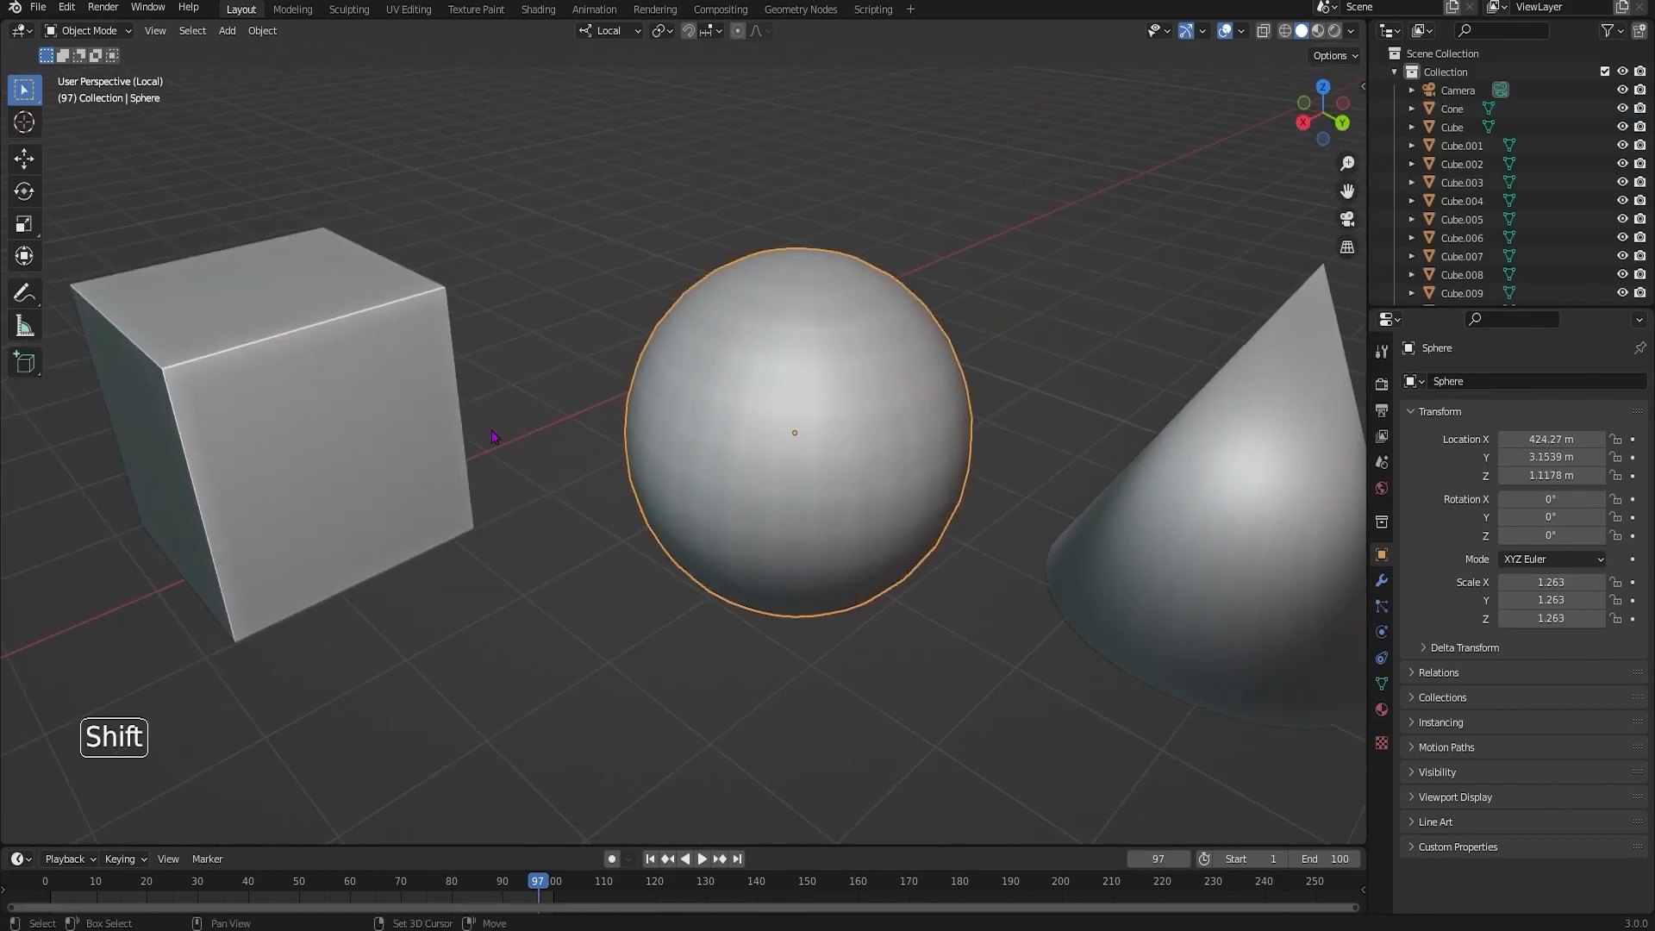
# - Try loop cuts around the smooth-shaded cylinder in Edit Mode and undo them
pyautogui.scroll(-3, 696, 461)
pyautogui.scroll(3, 713, 394)
pyautogui.keyDown('shift'); pyautogui.moveTo(714, 394); pyautogui.dragTo(612, 384, button='middle'); pyautogui.keyUp('shift')
pyautogui.click(612, 384)
pyautogui.press('Tab')
pyautogui.hotkey('ctrl', 'r')
pyautogui.moveTo(595, 285); pyautogui.dragTo(576, 392)
pyautogui.hotkey('ctrl', 'z')
pyautogui.hotkey('ctrl', 'r')
pyautogui.hotkey('ctrl', 'z')
# - Add a supporting loop cut around the smooth-shaded cylinder and return to Object Mode
pyautogui.hotkey('ctrl', 'r')
pyautogui.click(663, 595)
pyautogui.press('Tab')
pyautogui.moveTo(681, 594); pyautogui.dragTo(702, 499, button='middle')
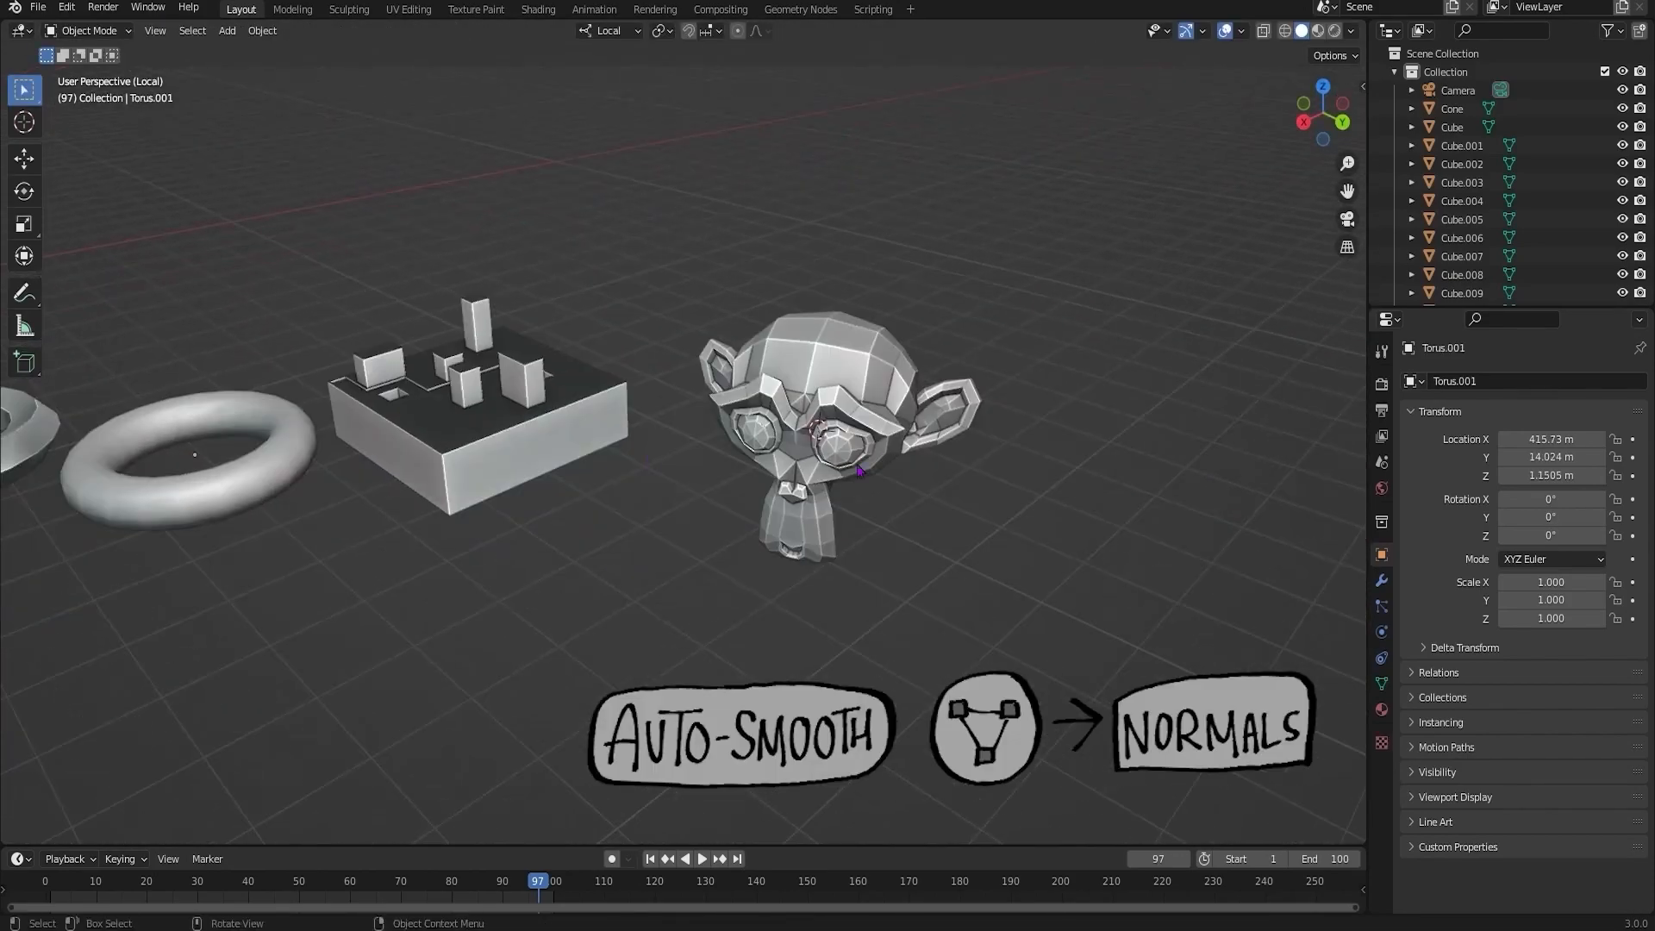
# - Shade the monkey head smooth
pyautogui.moveTo(750, 284)
pyautogui.keyDown('ctrl'); pyautogui.mouseDown(button='middle')
pyautogui.moveTo(788, 395)
pyautogui.moveTo(774, 426)
pyautogui.mouseUp(button='middle'); pyautogui.keyUp('ctrl')
pyautogui.click(775, 427)
pyautogui.rightClick(781, 428)
pyautogui.click(783, 429)
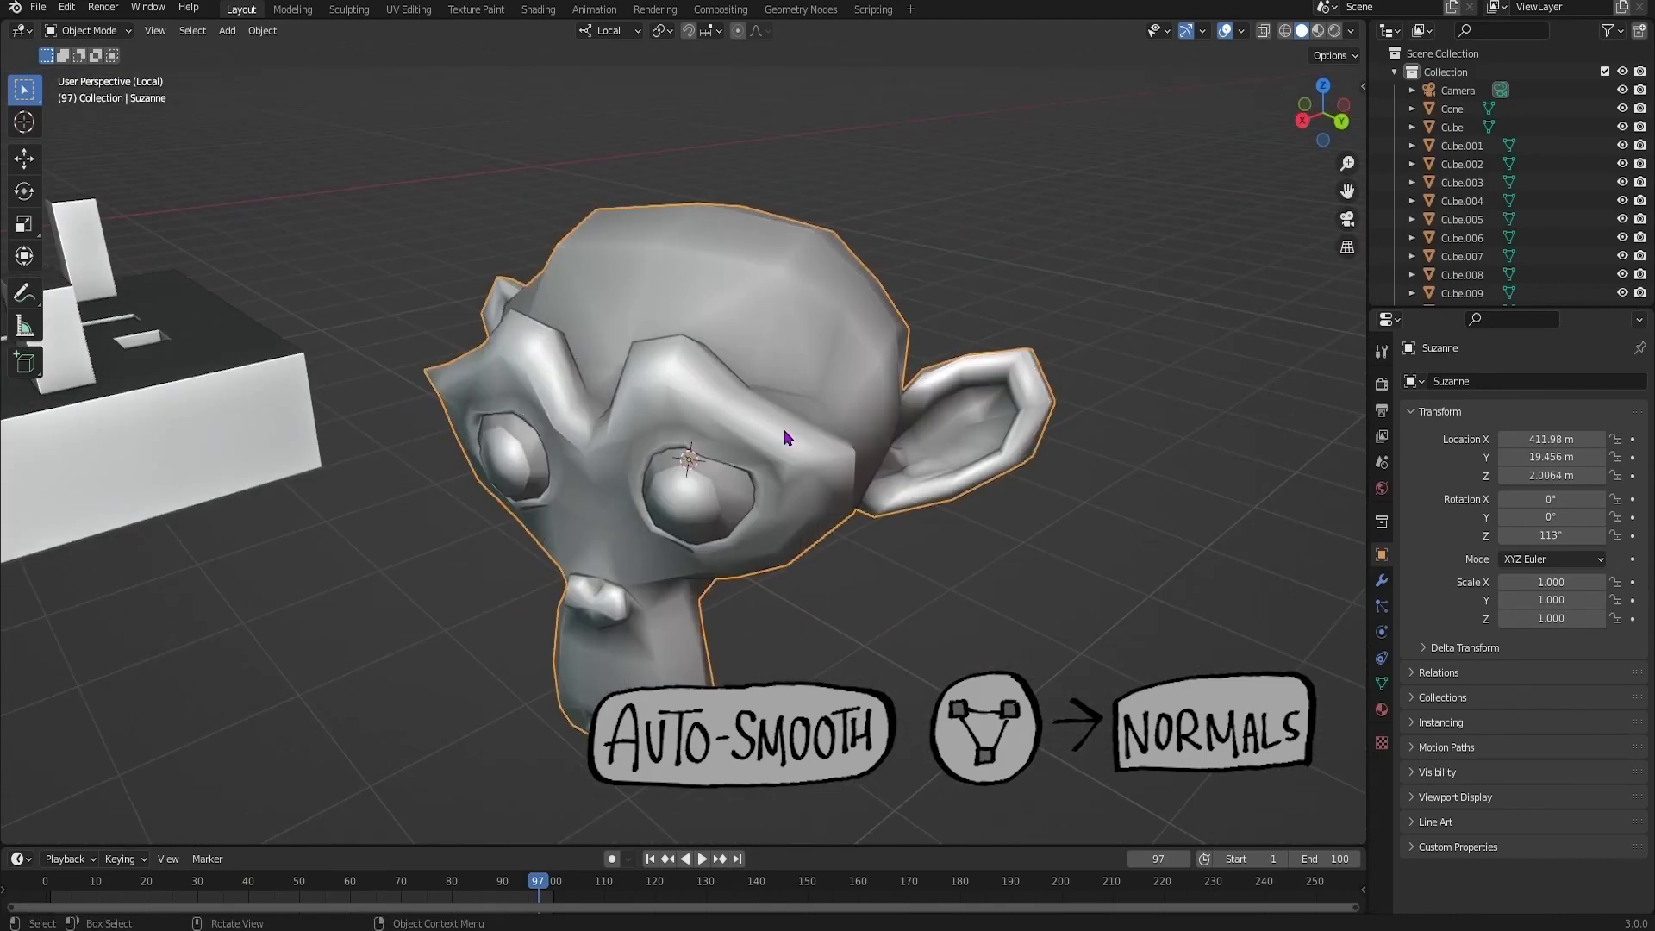
# - Enable Auto Smooth in the monkey head's mesh normals and inspect its shading
pyautogui.click(1382, 685)
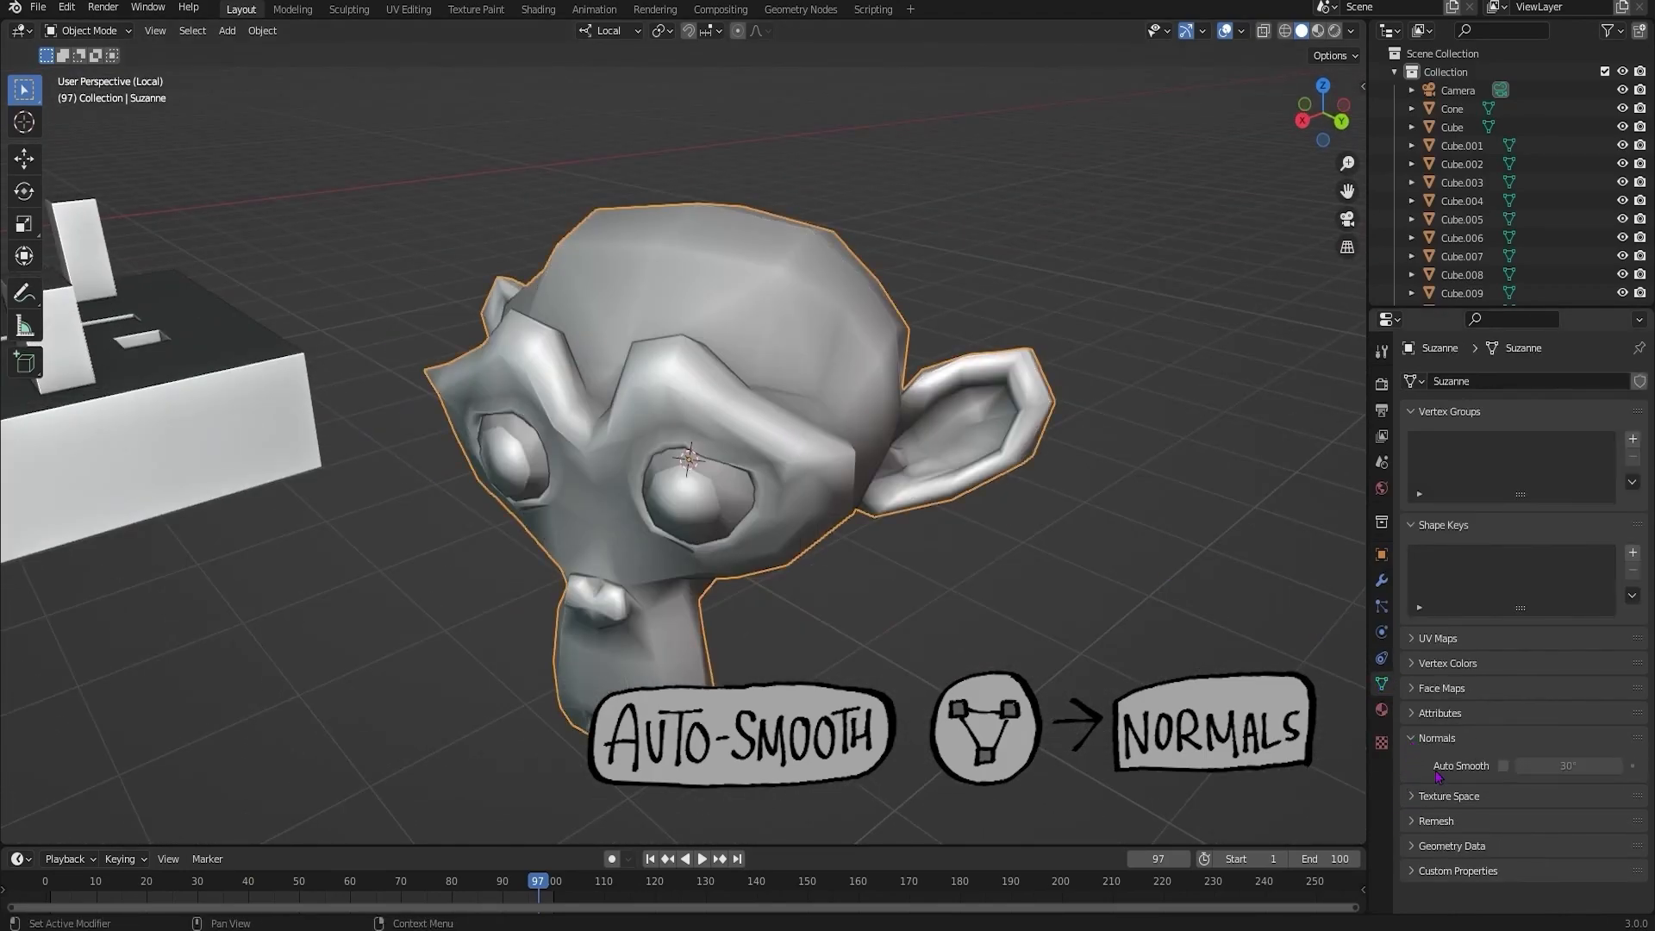
pyautogui.click(1503, 766)
pyautogui.moveTo(879, 517)
pyautogui.mouseDown(button='middle')
pyautogui.moveTo(602, 519)
pyautogui.moveTo(861, 450)
pyautogui.moveTo(791, 446)
pyautogui.mouseUp(button='middle')
pyautogui.scroll(5, 890, 512)
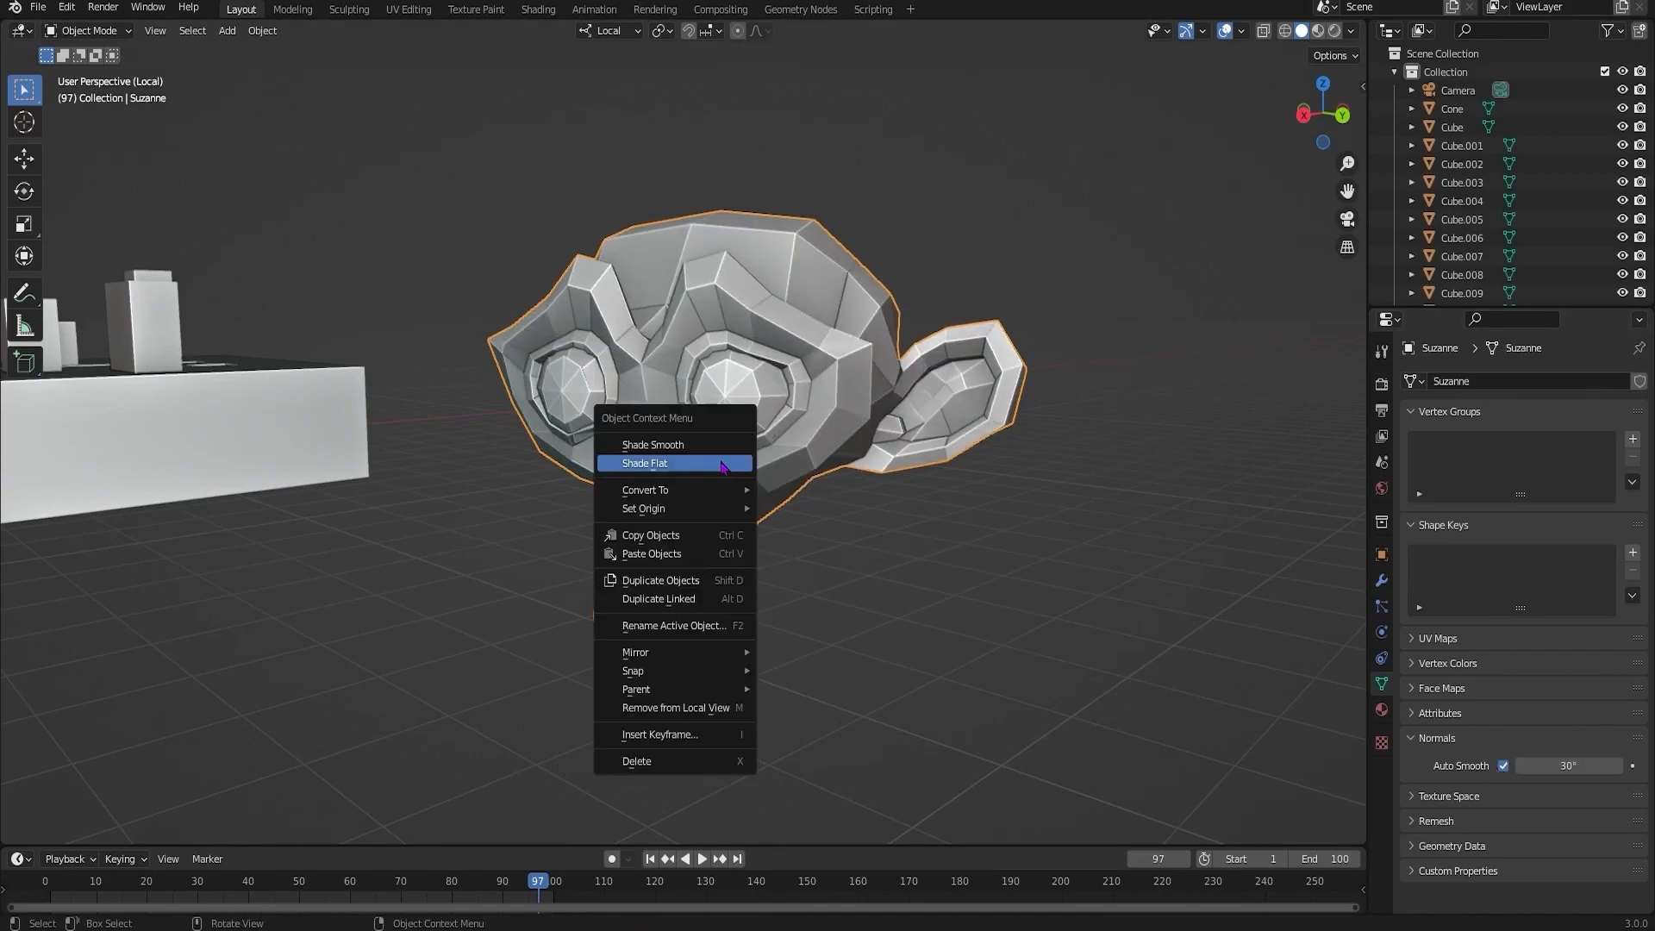
# - Shade the monkey head smooth again with Auto Smooth enabled and deselect it
pyautogui.rightClick(817, 440)
pyautogui.click(815, 424)
pyautogui.click(846, 508)
pyautogui.moveTo(819, 496); pyautogui.dragTo(879, 482, button='middle')
pyautogui.keyDown('ctrl'); pyautogui.moveTo(879, 422); pyautogui.dragTo(896, 319, button='middle'); pyautogui.keyUp('ctrl')
# - Switch the monkey head to flat shading and back to smooth for comparison
pyautogui.click(905, 415)
pyautogui.rightClick(905, 416)
pyautogui.click(905, 432)
pyautogui.click(965, 483)
pyautogui.rightClick(934, 451)
pyautogui.click(938, 435)
pyautogui.click(1107, 713)
# - Try moving the hexagonal cylinder on its own and undo the move
pyautogui.moveTo(1107, 714)
pyautogui.mouseDown(button='middle')
pyautogui.moveTo(934, 551)
pyautogui.moveTo(828, 655)
pyautogui.mouseUp(button='middle')
pyautogui.moveTo(828, 655)
pyautogui.mouseDown(button='middle')
pyautogui.moveTo(913, 691)
pyautogui.moveTo(784, 751)
pyautogui.mouseUp(button='middle')
pyautogui.keyDown('ctrl'); pyautogui.moveTo(784, 551); pyautogui.dragTo(759, 741, button='middle'); pyautogui.keyUp('ctrl')
pyautogui.keyDown('shift'); pyautogui.moveTo(603, 480); pyautogui.dragTo(927, 478, button='middle'); pyautogui.keyUp('shift')
pyautogui.keyDown('ctrl'); pyautogui.moveTo(650, 396); pyautogui.dragTo(879, 354, button='middle'); pyautogui.keyUp('ctrl')
pyautogui.scroll(2, 672, 406)
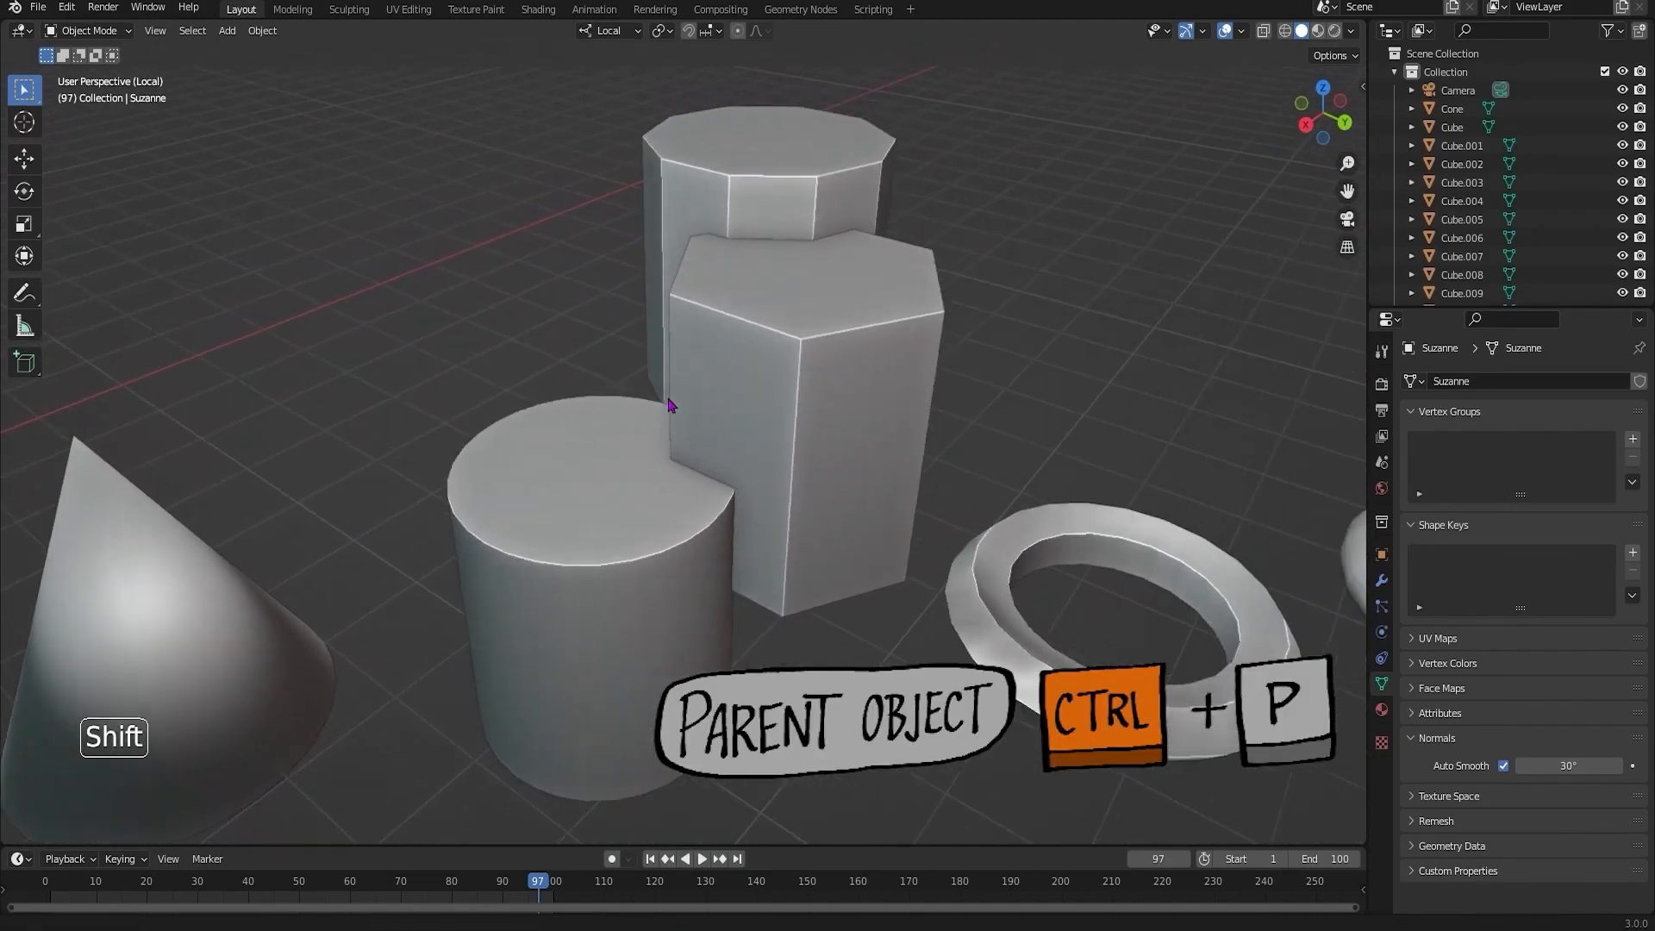
pyautogui.click(746, 540)
pyautogui.press('g')
pyautogui.click(759, 508)
pyautogui.hotkey('ctrl', 'z')
# - Try moving the ten-sided cylinder and the round cylinder separately, reverting each move
pyautogui.click(743, 231)
pyautogui.press('g')
pyautogui.click(637, 397)
pyautogui.hotkey('ctrl', 'z')
pyautogui.click(614, 508)
pyautogui.press('g')
pyautogui.rightClick(776, 453)
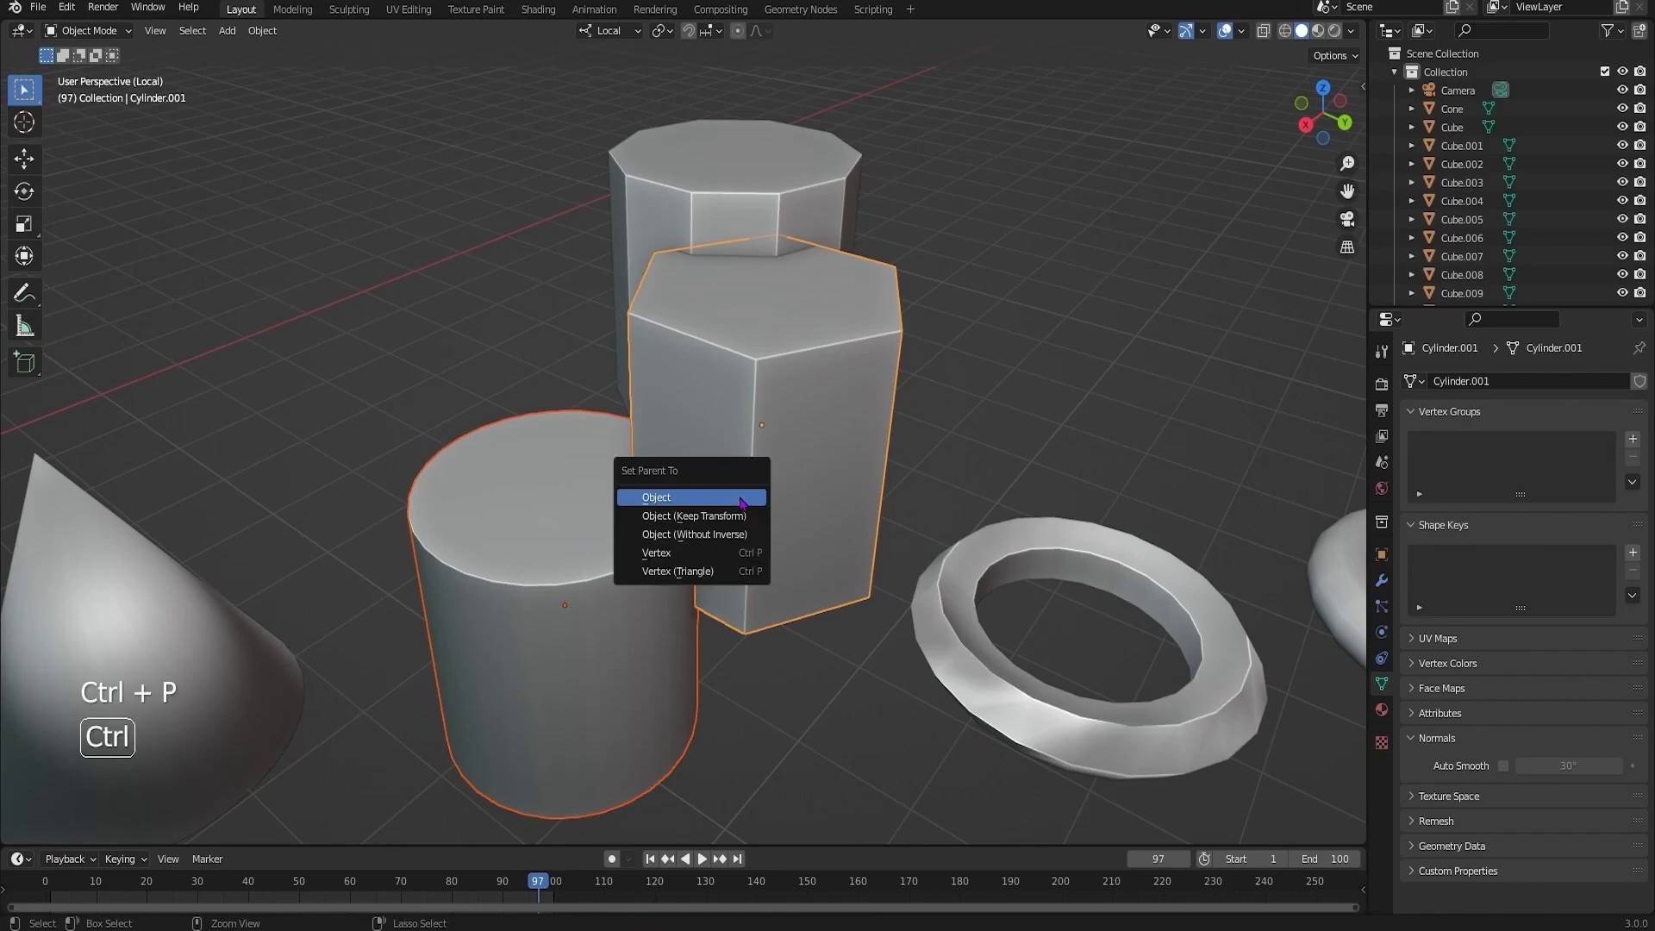
# - Parent the round cylinder to the hexagonal cylinder with the Object option and try moving and scaling the parent
pyautogui.keyDown('shift'); pyautogui.click(869, 448); pyautogui.keyUp('shift')
pyautogui.press('g')
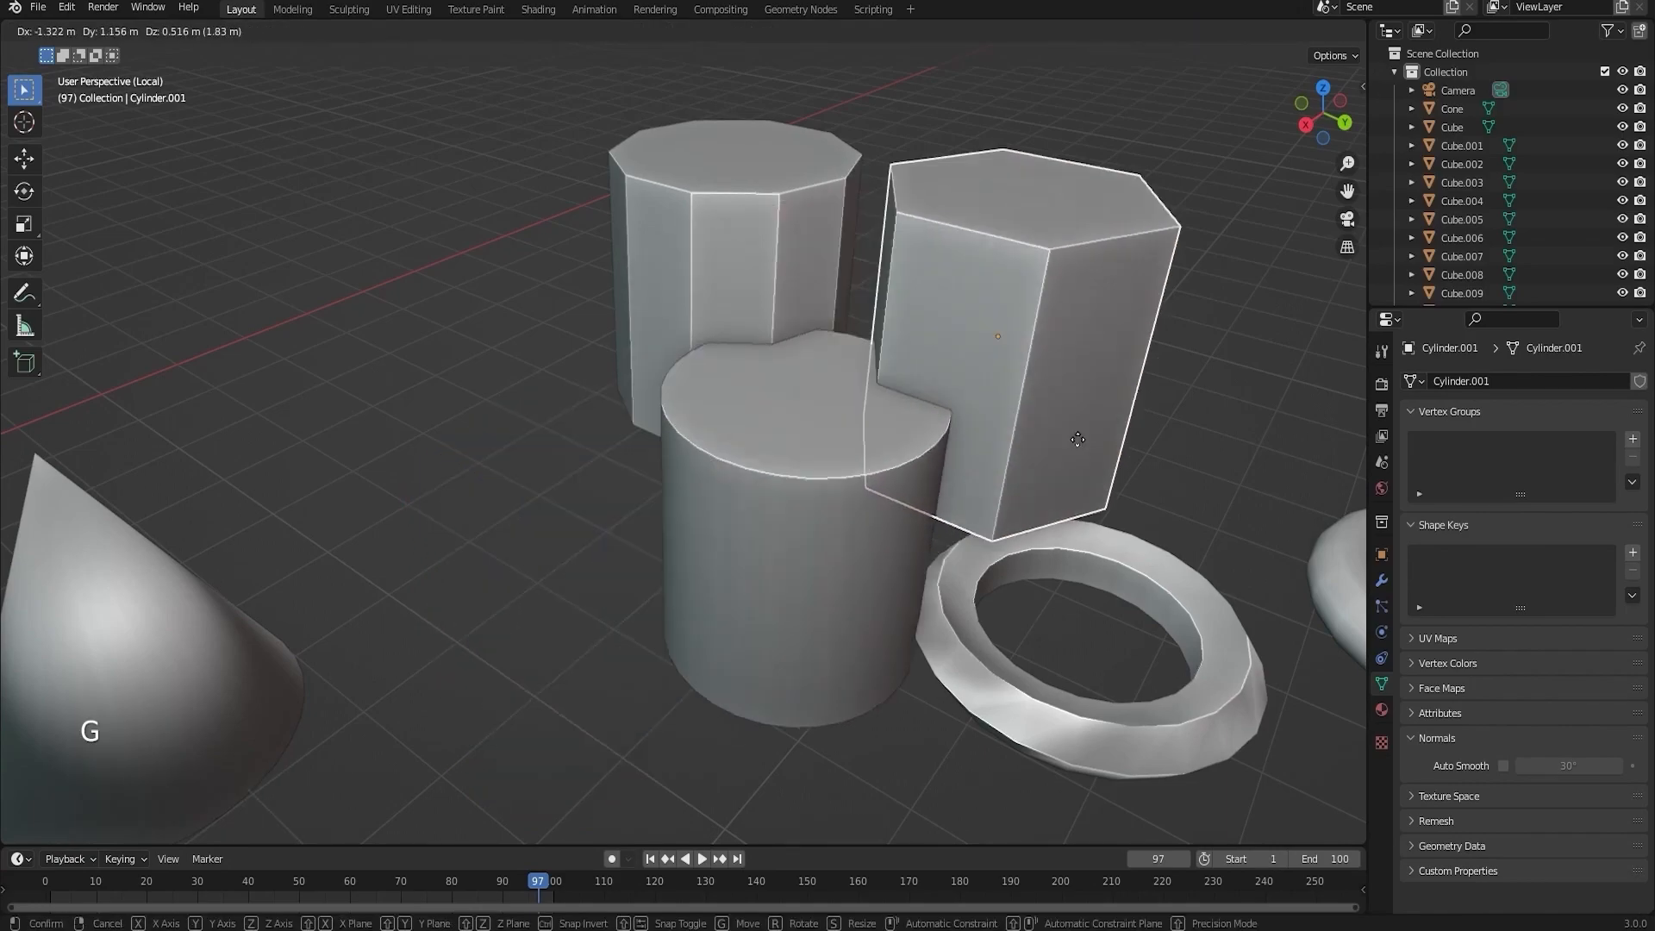
pyautogui.press('s')
pyautogui.rightClick(856, 476)
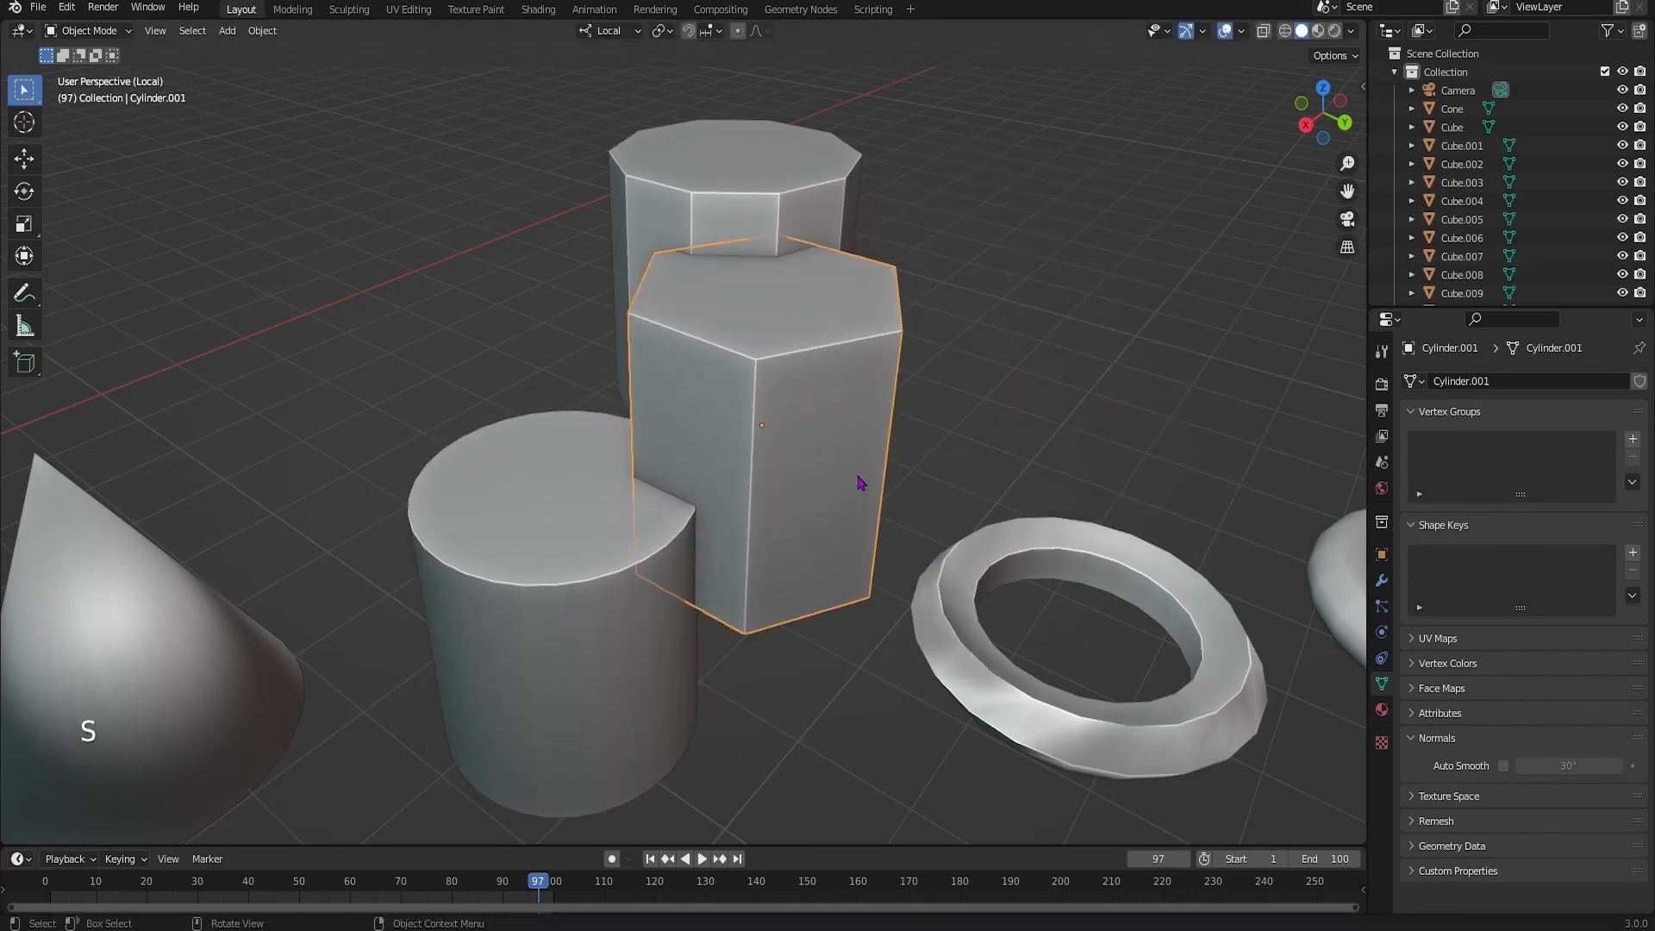
# - Try rotating the hexagonal parent cylinder and moving the linked cylinders, reverting each change
pyautogui.press('r')
pyautogui.rightClick(925, 523)
pyautogui.press('g')
pyautogui.click(579, 569)
pyautogui.hotkey('ctrl', 'z')
pyautogui.press('g')
pyautogui.click(920, 606)
pyautogui.hotkey('ctrl', 'z')
# - Try moving the round child cylinder far away from its hexagonal parent, and undo the moves
pyautogui.press('g')
pyautogui.click(560, 298)
pyautogui.keyDown('shift'); pyautogui.moveTo(608, 395); pyautogui.dragTo(853, 465, button='middle'); pyautogui.keyUp('shift')
pyautogui.press('KP_Decimal')
pyautogui.keyDown('shift'); pyautogui.moveTo(1104, 624); pyautogui.dragTo(781, 517, button='middle'); pyautogui.keyUp('shift')
pyautogui.keyDown('ctrl'); pyautogui.moveTo(782, 518); pyautogui.dragTo(849, 430, button='middle'); pyautogui.keyUp('ctrl')
pyautogui.press('g')
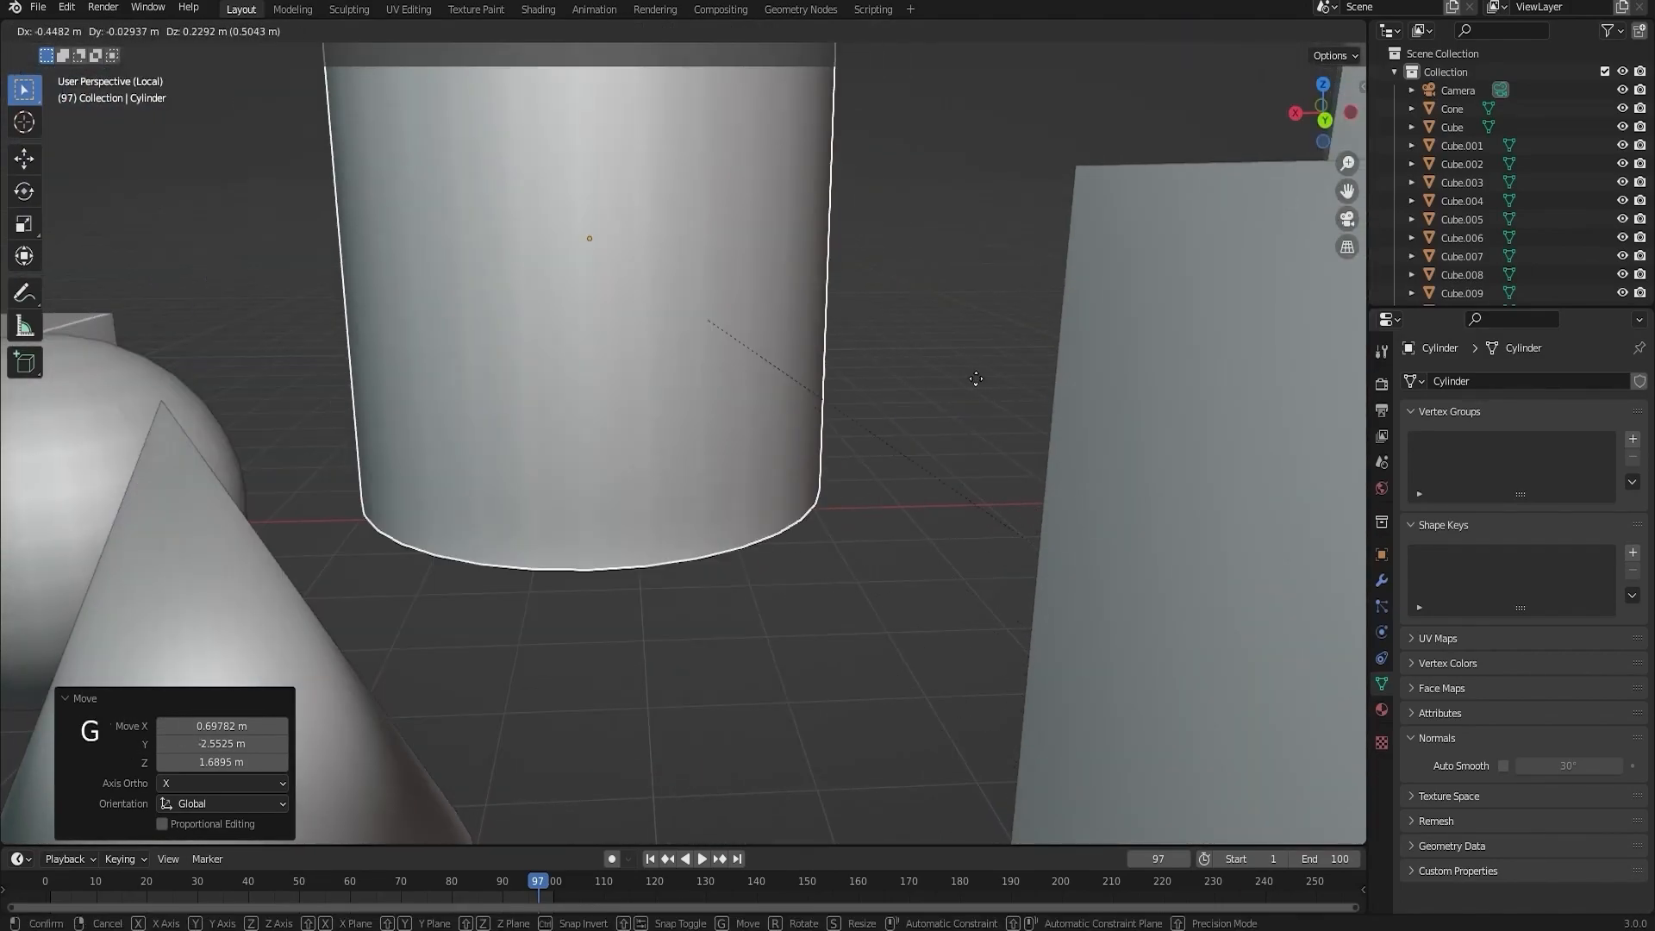
pyautogui.rightClick(865, 521)
pyautogui.moveTo(832, 358); pyautogui.dragTo(748, 535, button='middle')
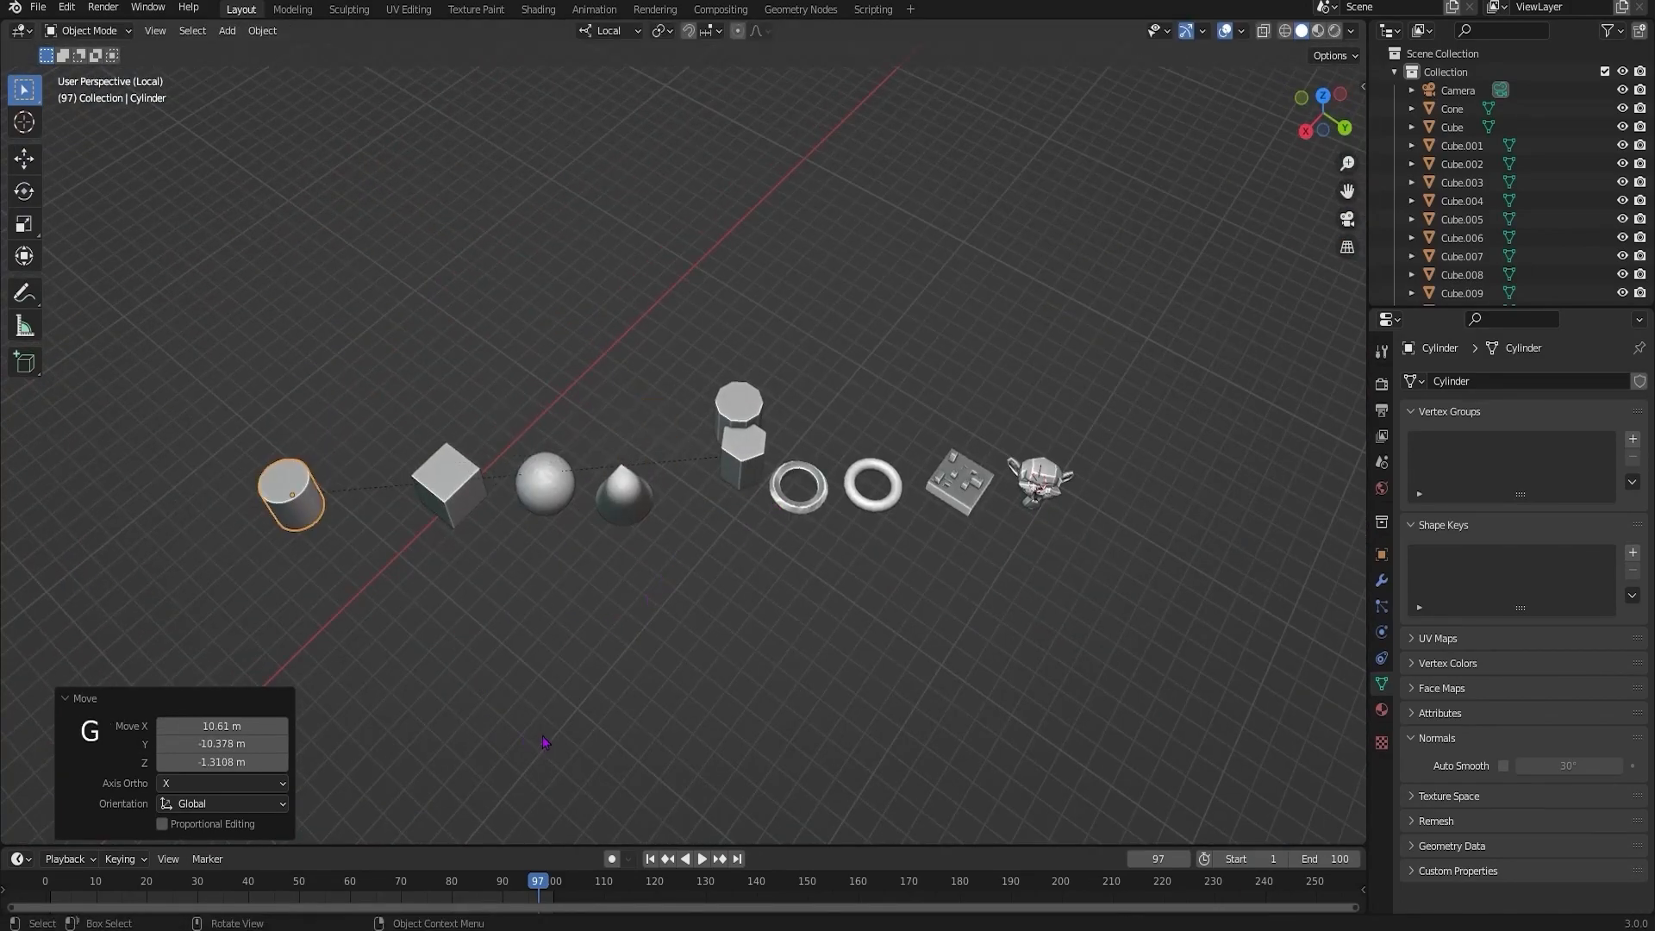
pyautogui.rightClick(1142, 352)
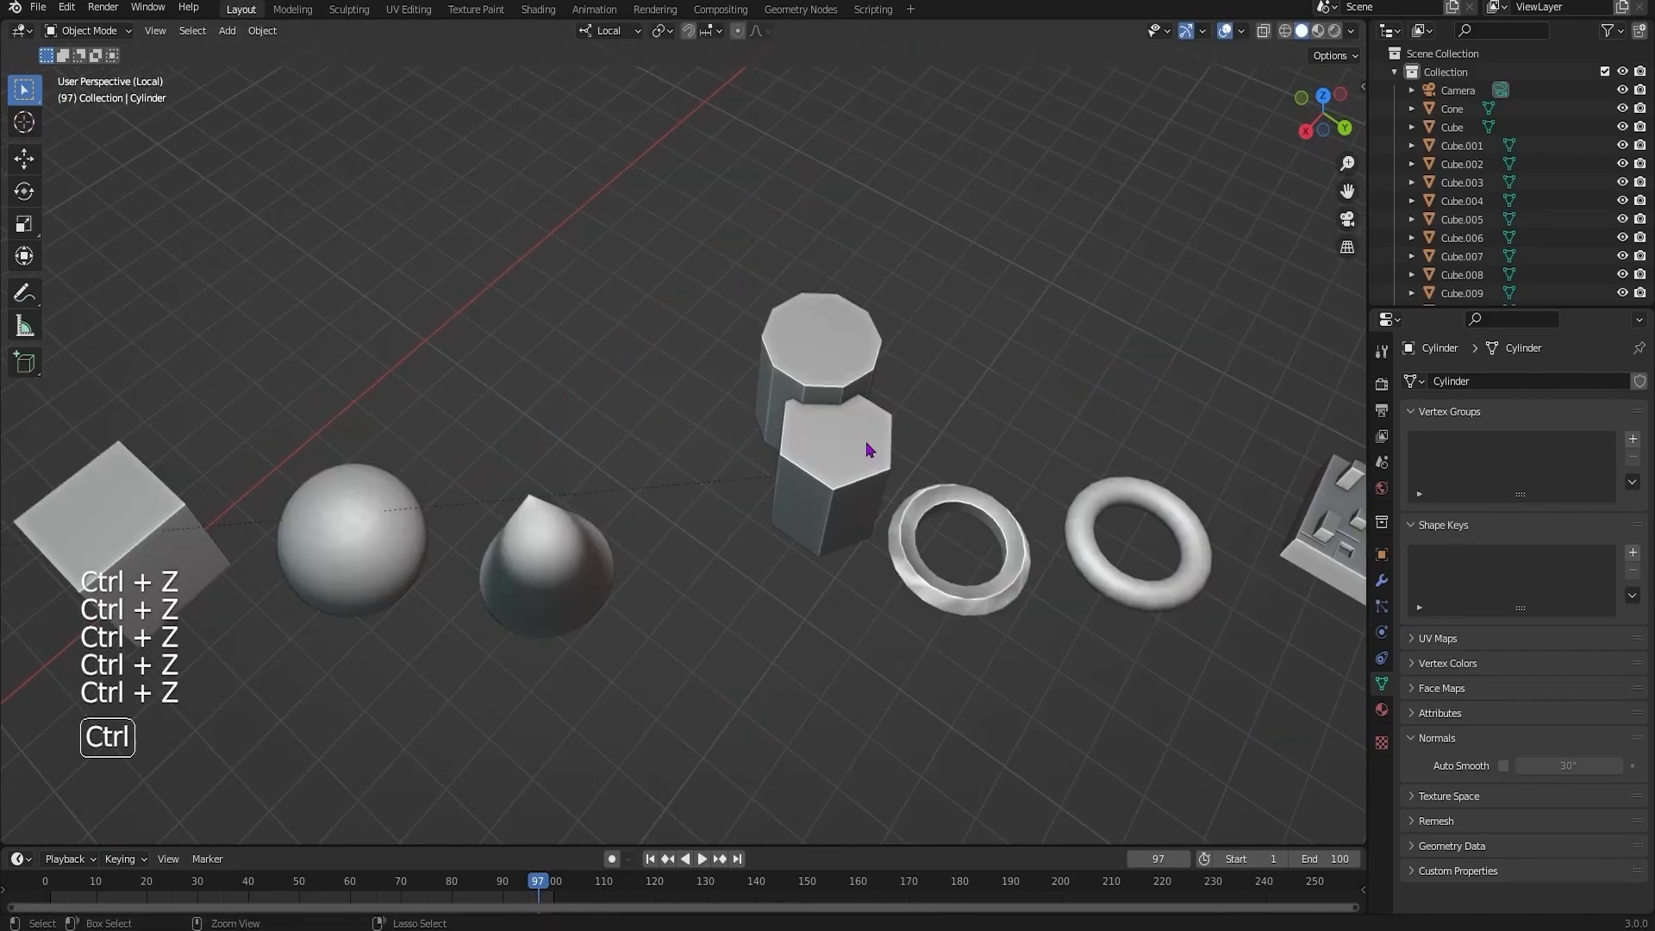
pyautogui.hotkey('ctrl', 'z')
pyautogui.moveTo(868, 448); pyautogui.dragTo(806, 470, button='middle')
pyautogui.hotkey('ctrl', 'z')
pyautogui.hotkey('ctrl', 'z')
# - Parent the hexagonal cylinder to the ten-sided cylinder with the Object option
pyautogui.keyDown('shift'); pyautogui.click(797, 282); pyautogui.keyUp('shift')
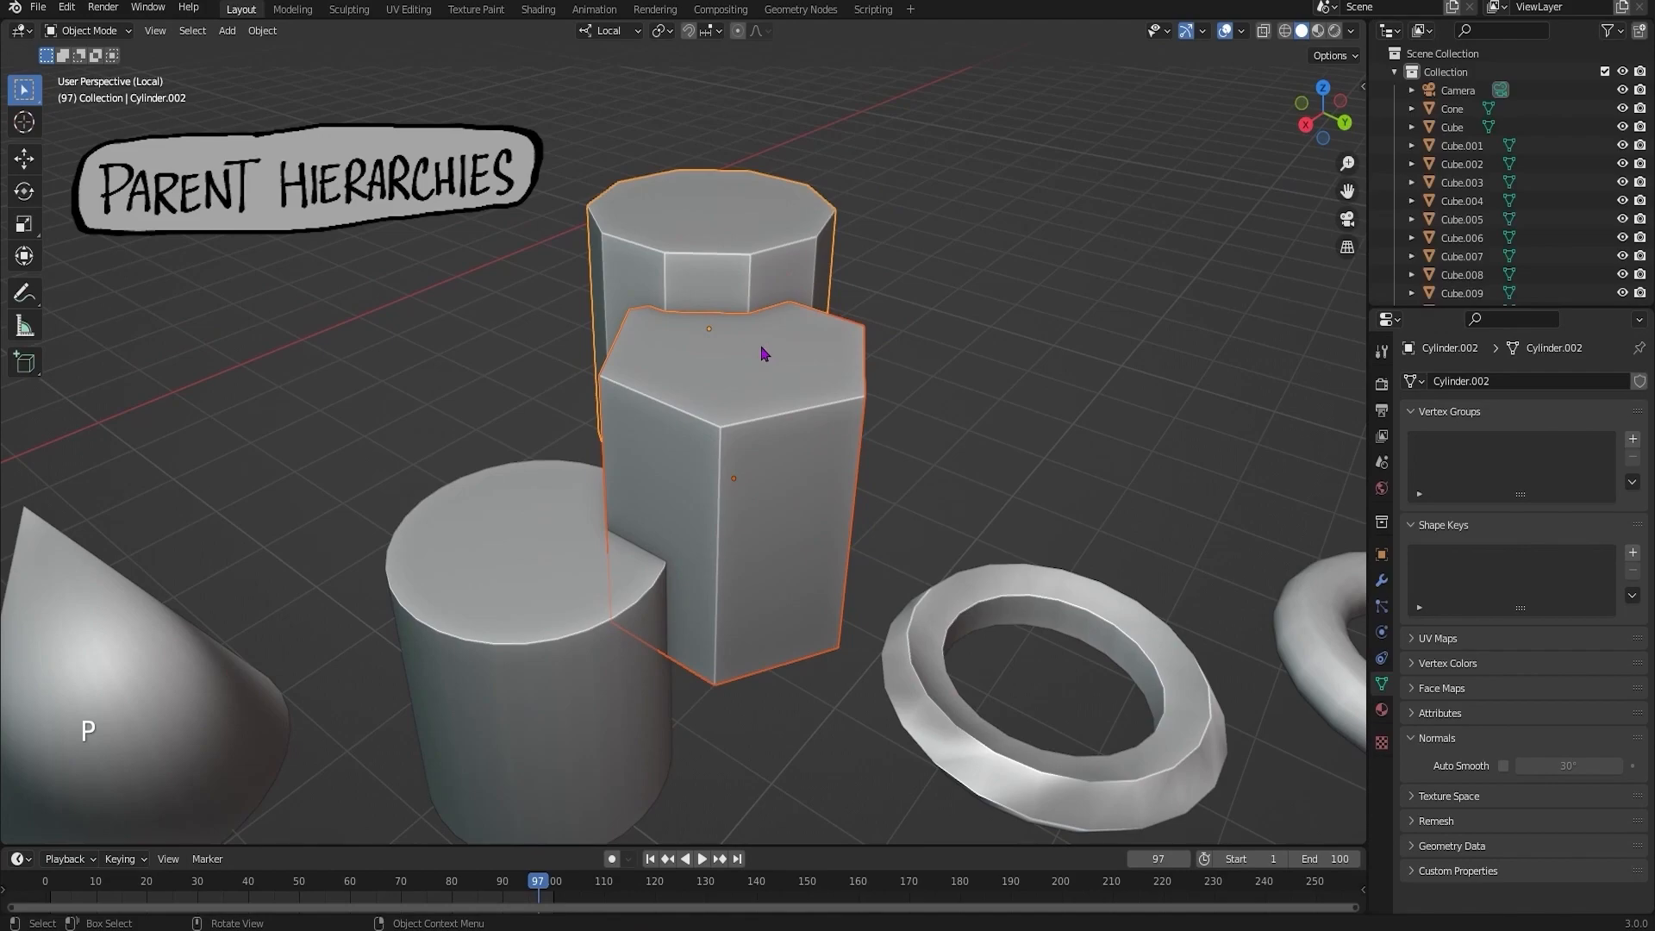
pyautogui.press('super')
pyautogui.press('super')
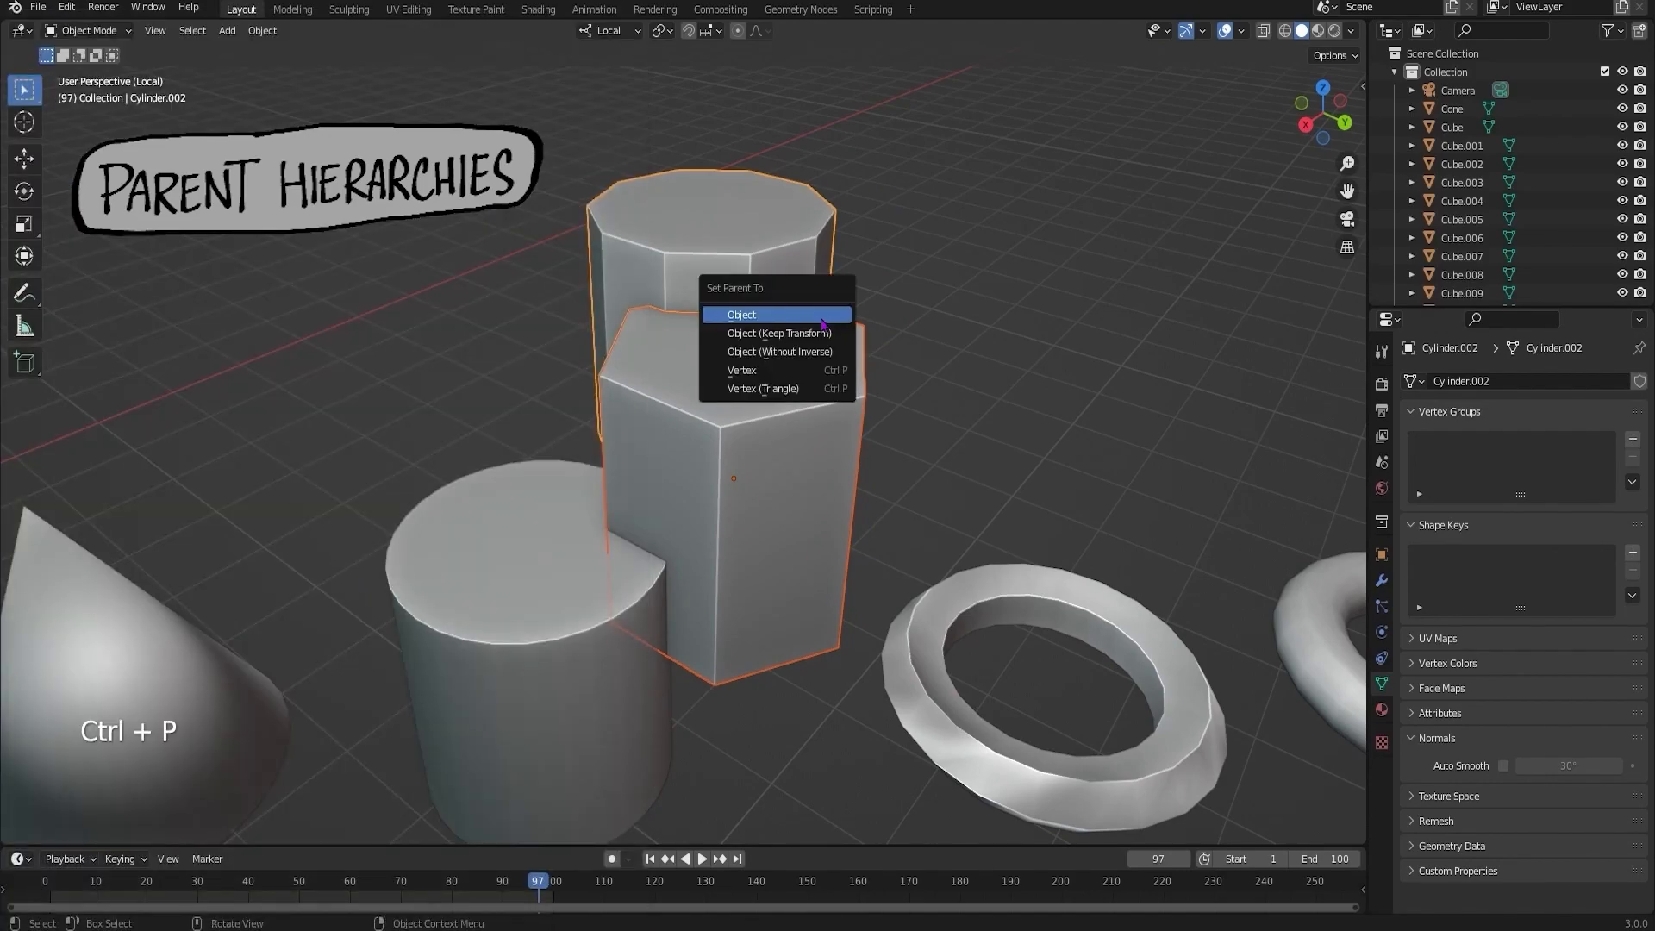
pyautogui.moveTo(797, 301); pyautogui.dragTo(804, 283, button='middle')
# - Try moving the ten-sided parent and the hexagonal cylinder to test the hierarchy, cancelling each move
pyautogui.press('g')
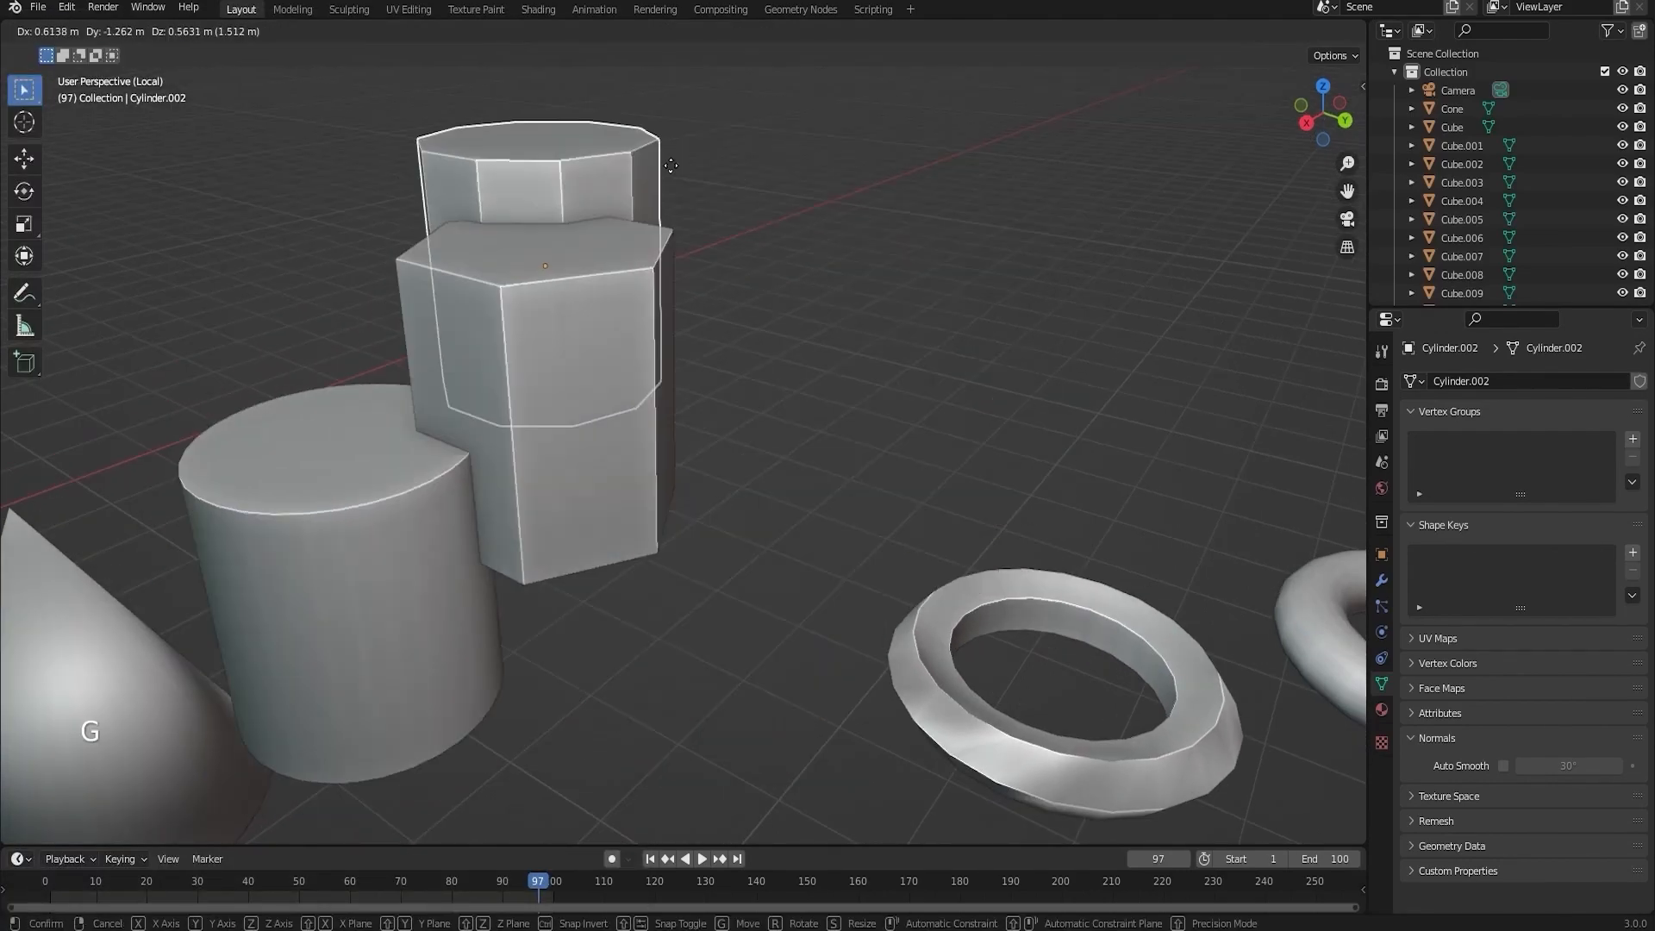
pyautogui.rightClick(817, 473)
pyautogui.press('g')
pyautogui.rightClick(903, 415)
pyautogui.press('g')
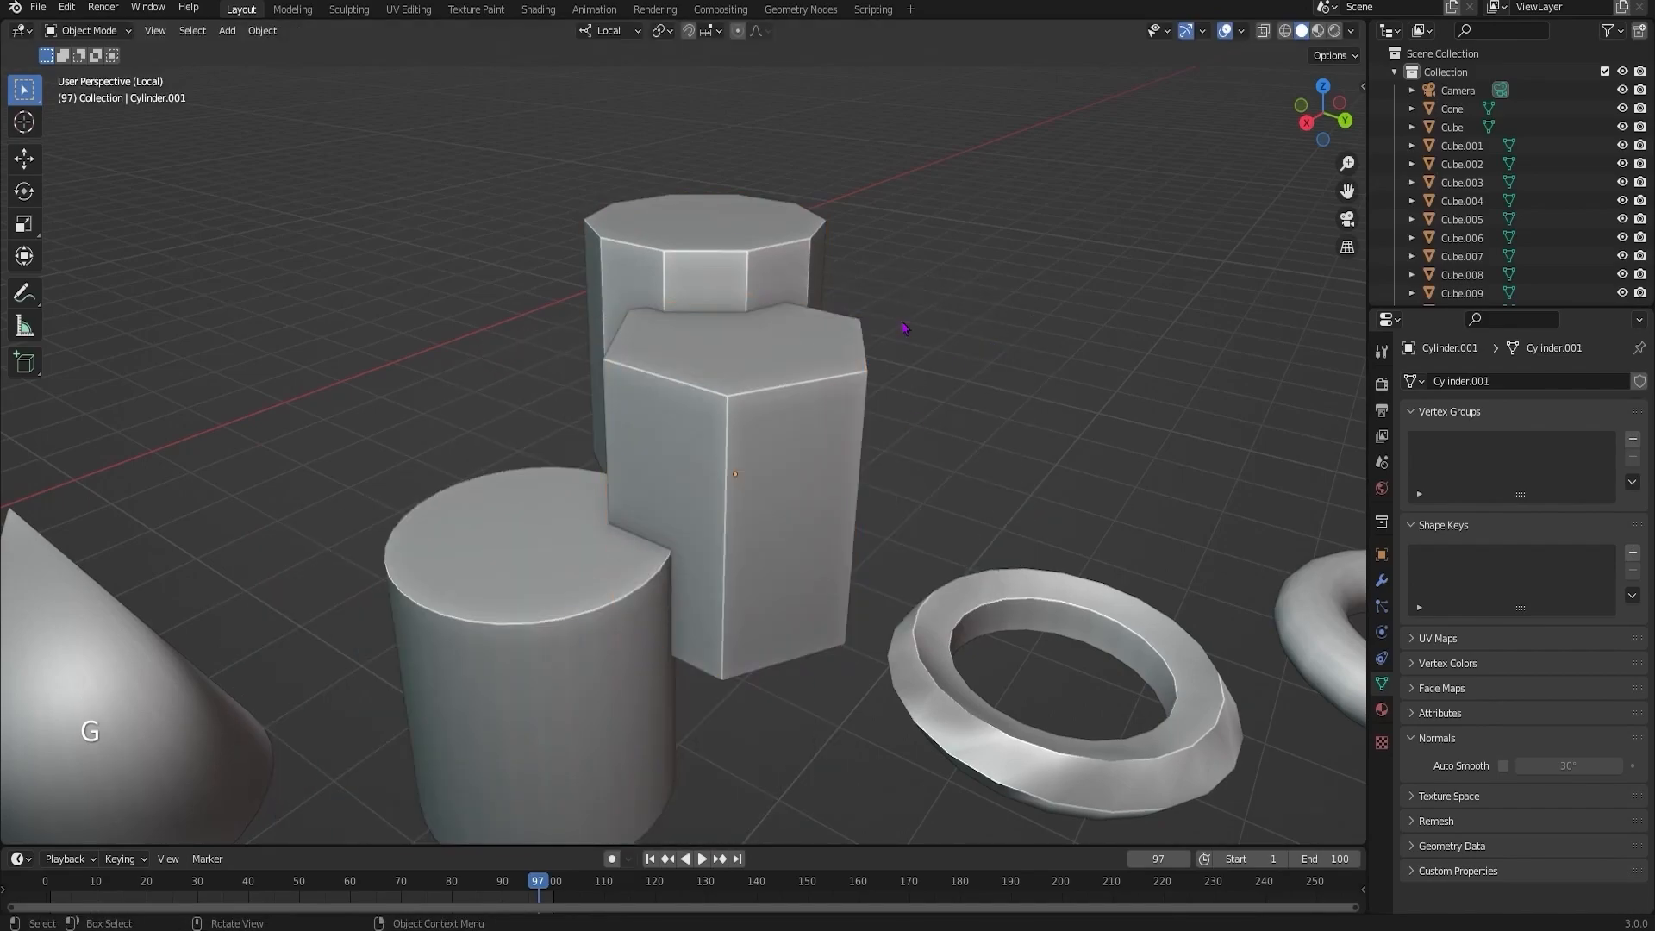
pyautogui.rightClick(849, 212)
pyautogui.click(825, 377)
pyautogui.press('g')
pyautogui.rightClick(808, 376)
# - Try moving the ten-sided cylinder once more and the round cylinder on its own
pyautogui.click(793, 263)
pyautogui.press('g')
pyautogui.rightClick(957, 215)
pyautogui.click(864, 423)
pyautogui.click(456, 578)
pyautogui.press('g')
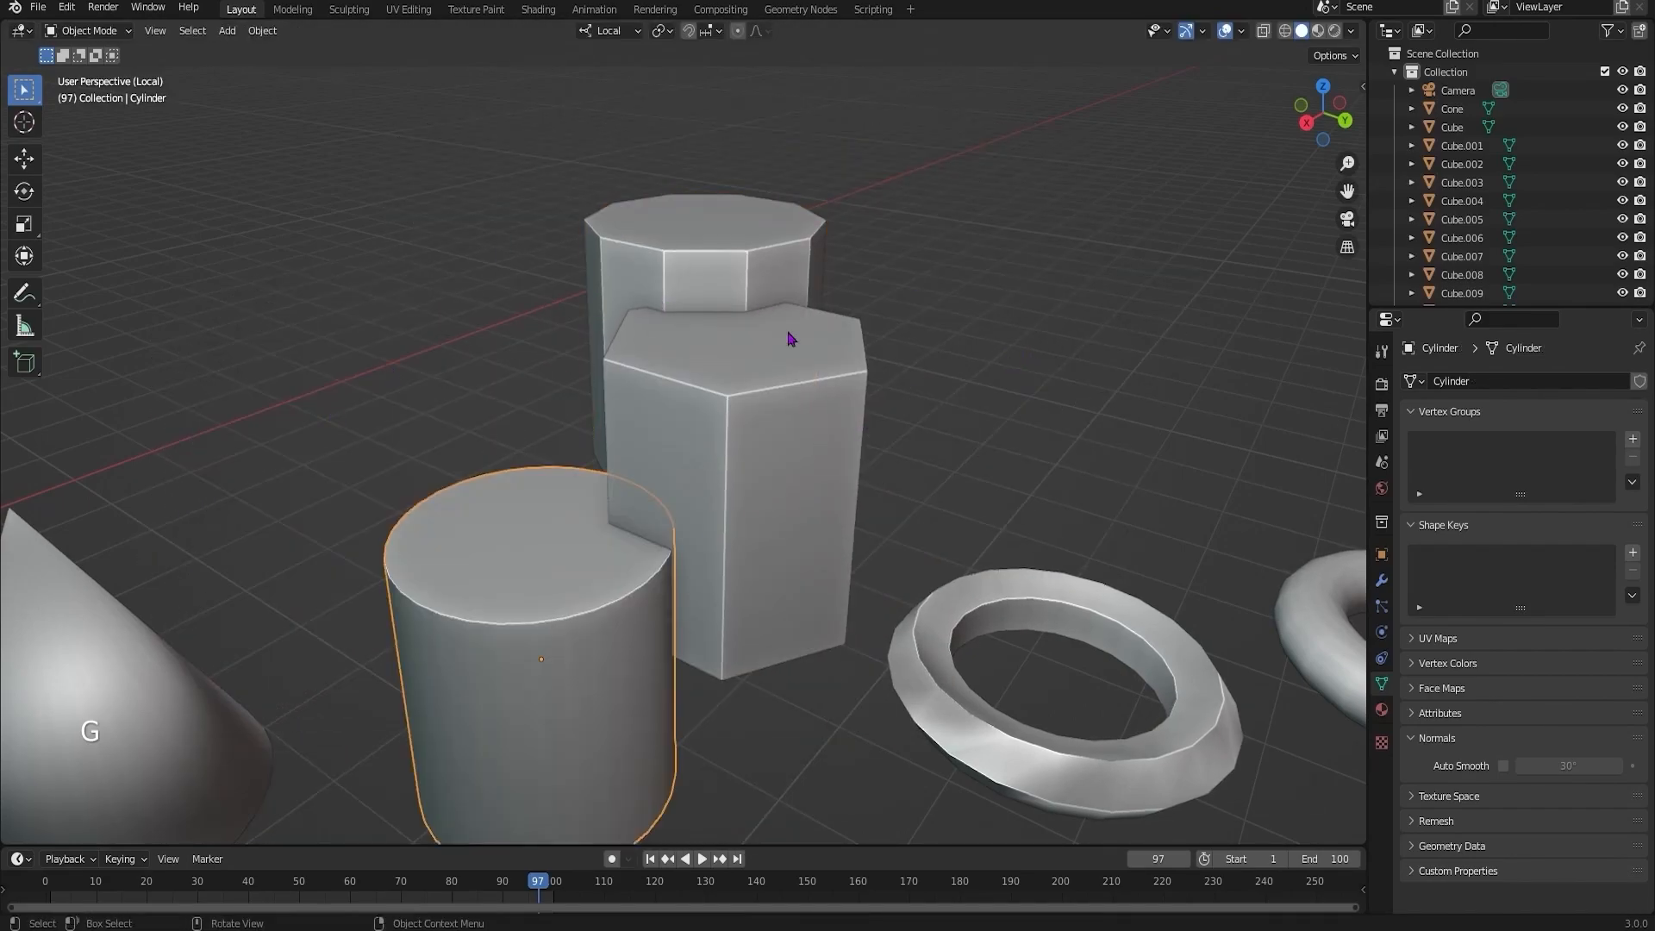
pyautogui.click(400, 665)
# - Spread the linked cylinders apart by moving the ten-sided cylinder about 2.3 m
pyautogui.keyDown('ctrl'); pyautogui.moveTo(1100, 440); pyautogui.dragTo(948, 405, button='middle'); pyautogui.keyUp('ctrl')
pyautogui.moveTo(917, 304); pyautogui.dragTo(686, 470, button='middle')
pyautogui.press('g')
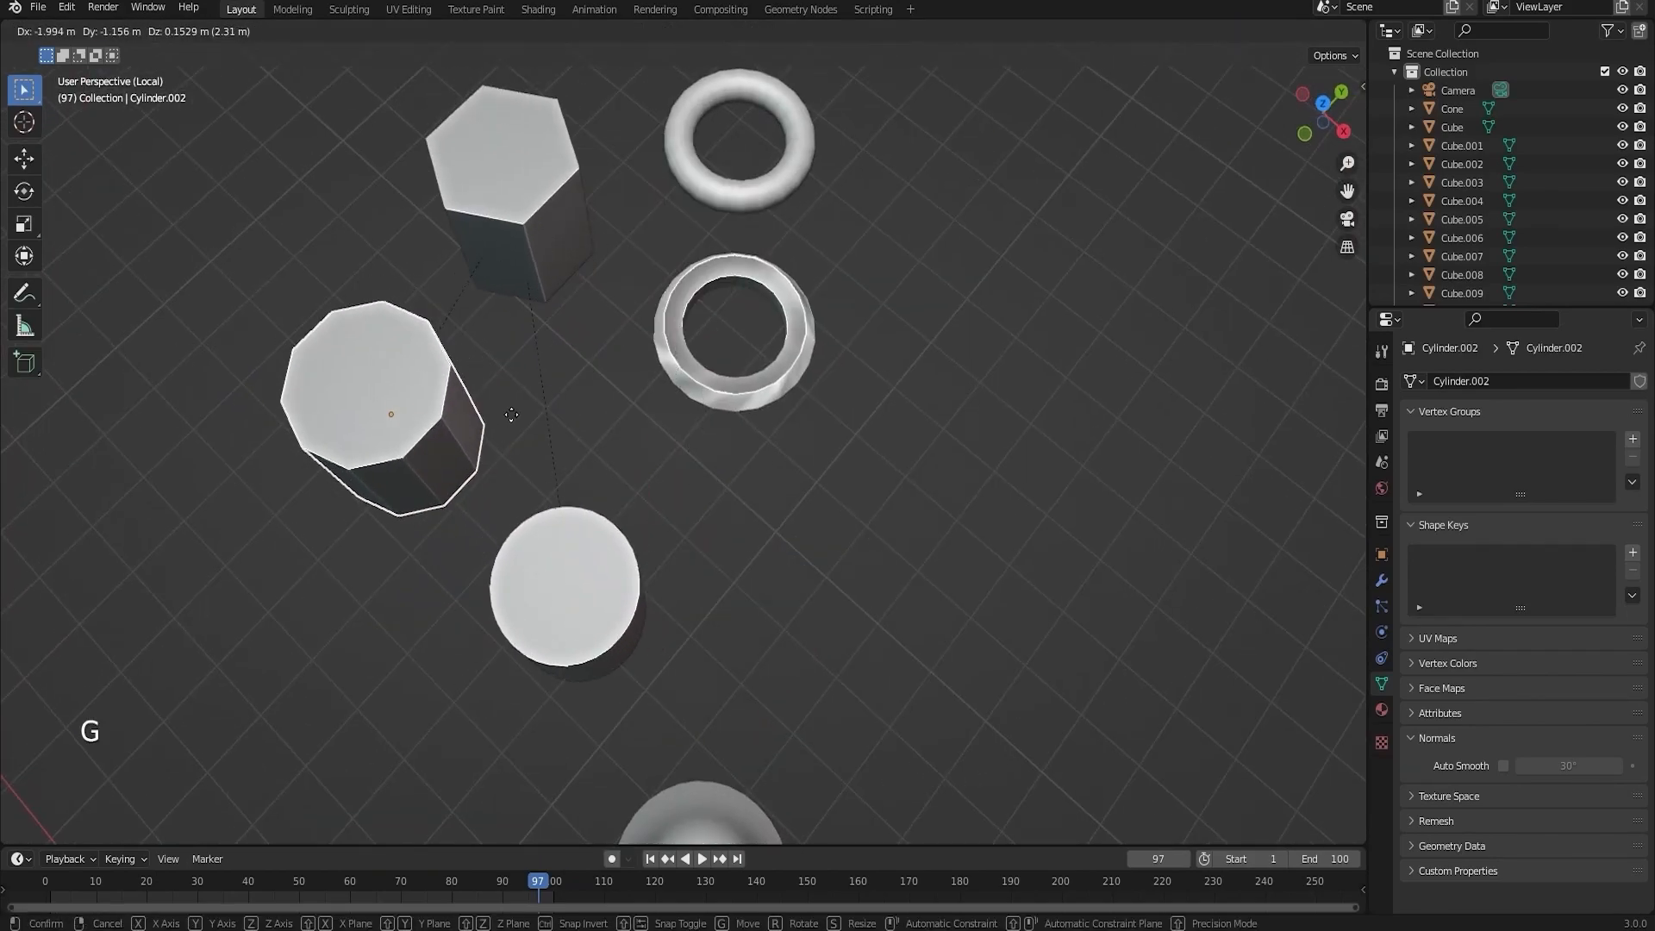
pyautogui.click(511, 415)
# - Select the children of the ten-sided cylinder and of the hexagonal cylinder with Select Grouped
pyautogui.moveTo(511, 415); pyautogui.dragTo(584, 560, button='middle')
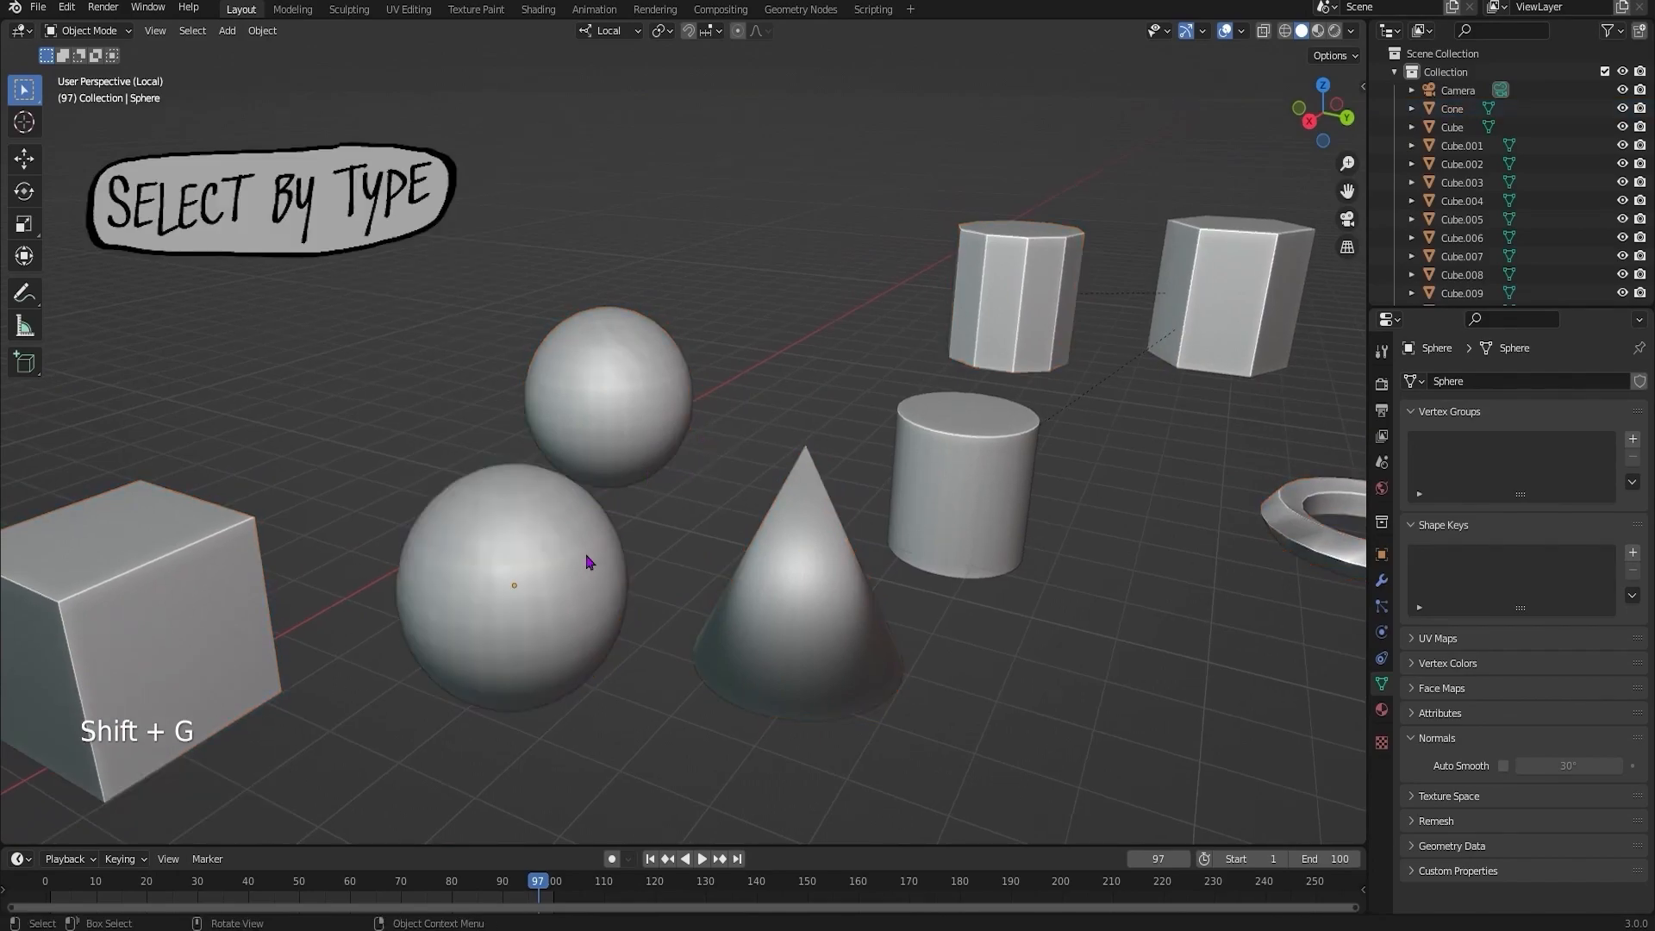
pyautogui.hotkey('shift', 'g')
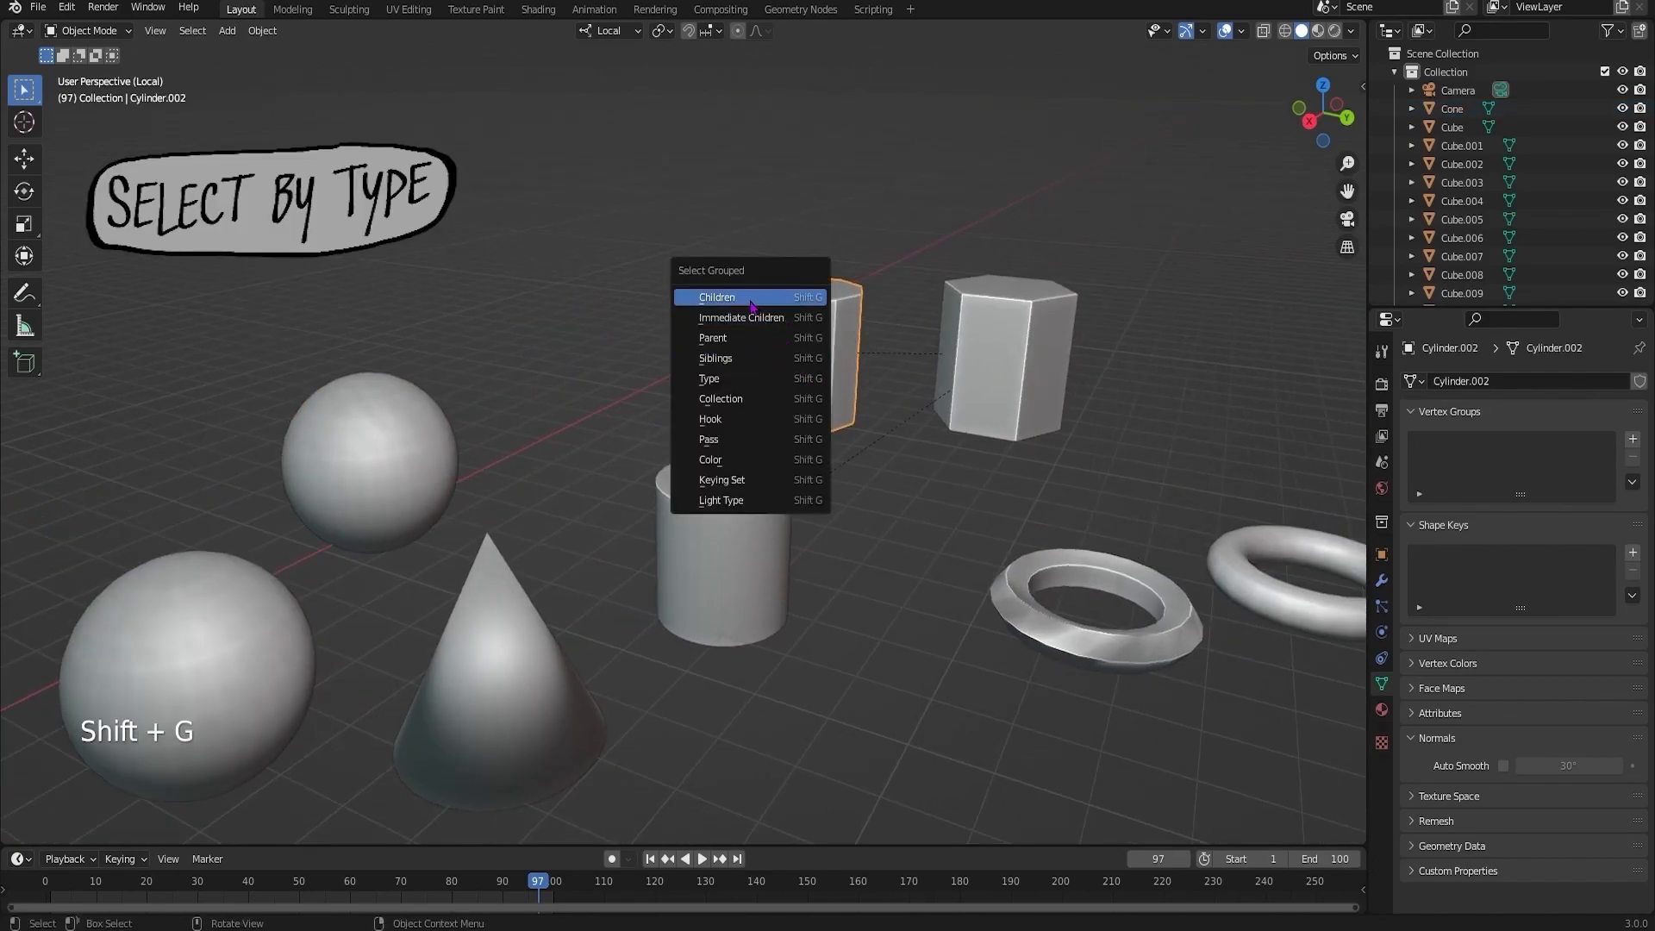
pyautogui.click(739, 292)
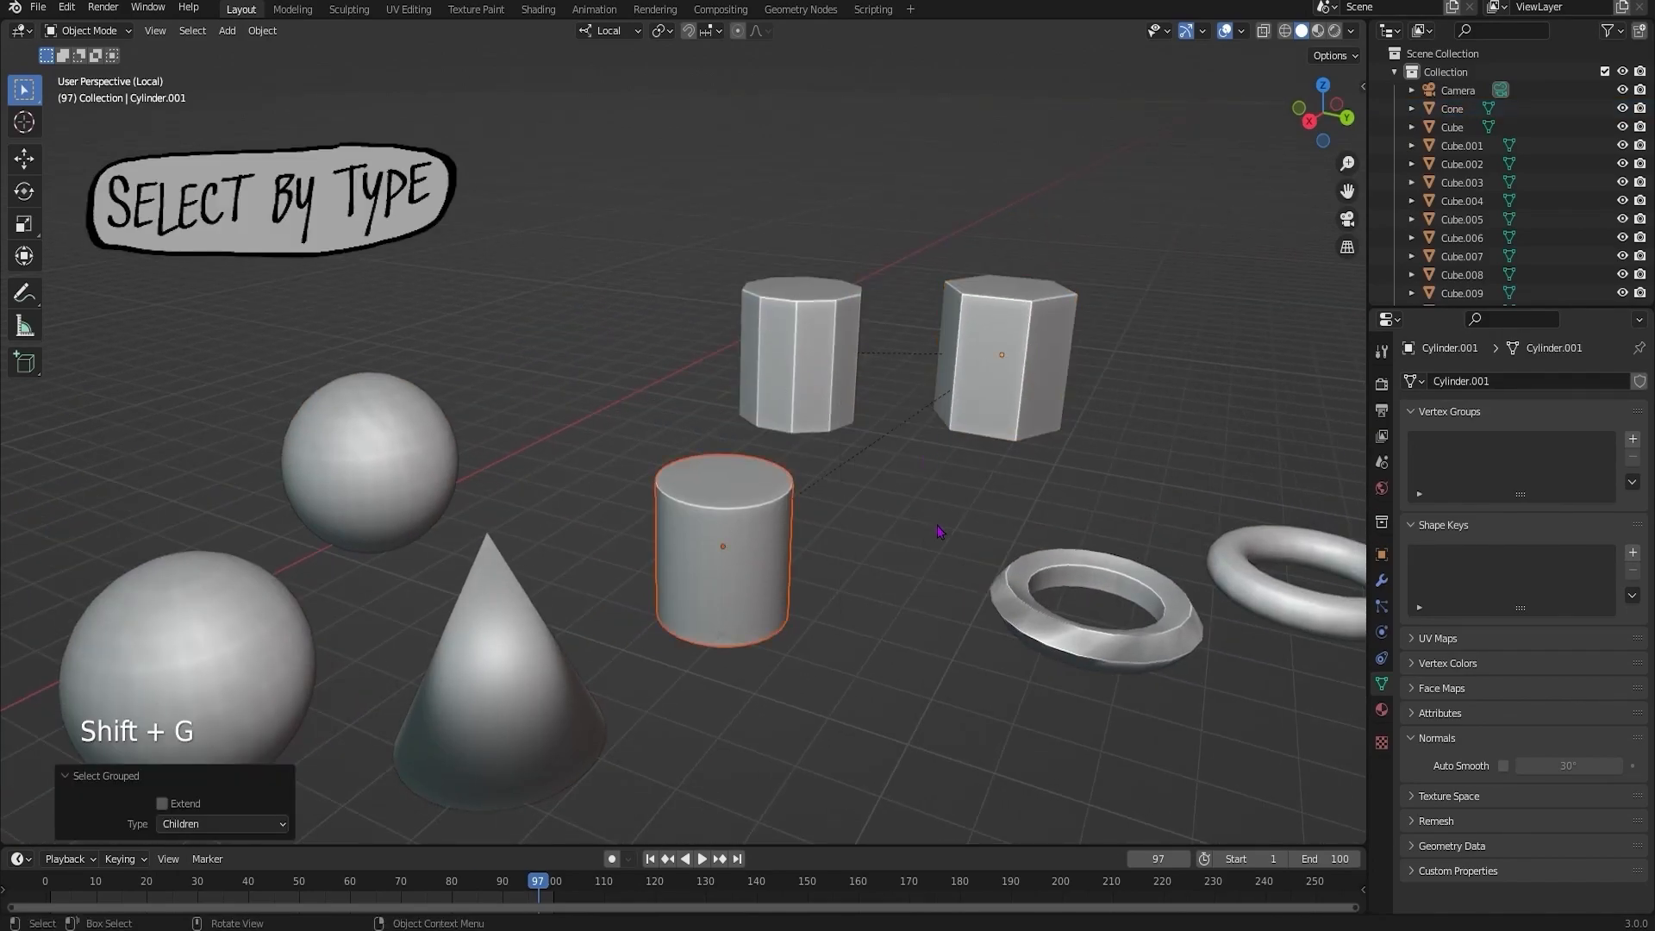
pyautogui.hotkey('shift', 'g')
pyautogui.keyDown('shift'); pyautogui.click(1004, 362); pyautogui.keyUp('shift')
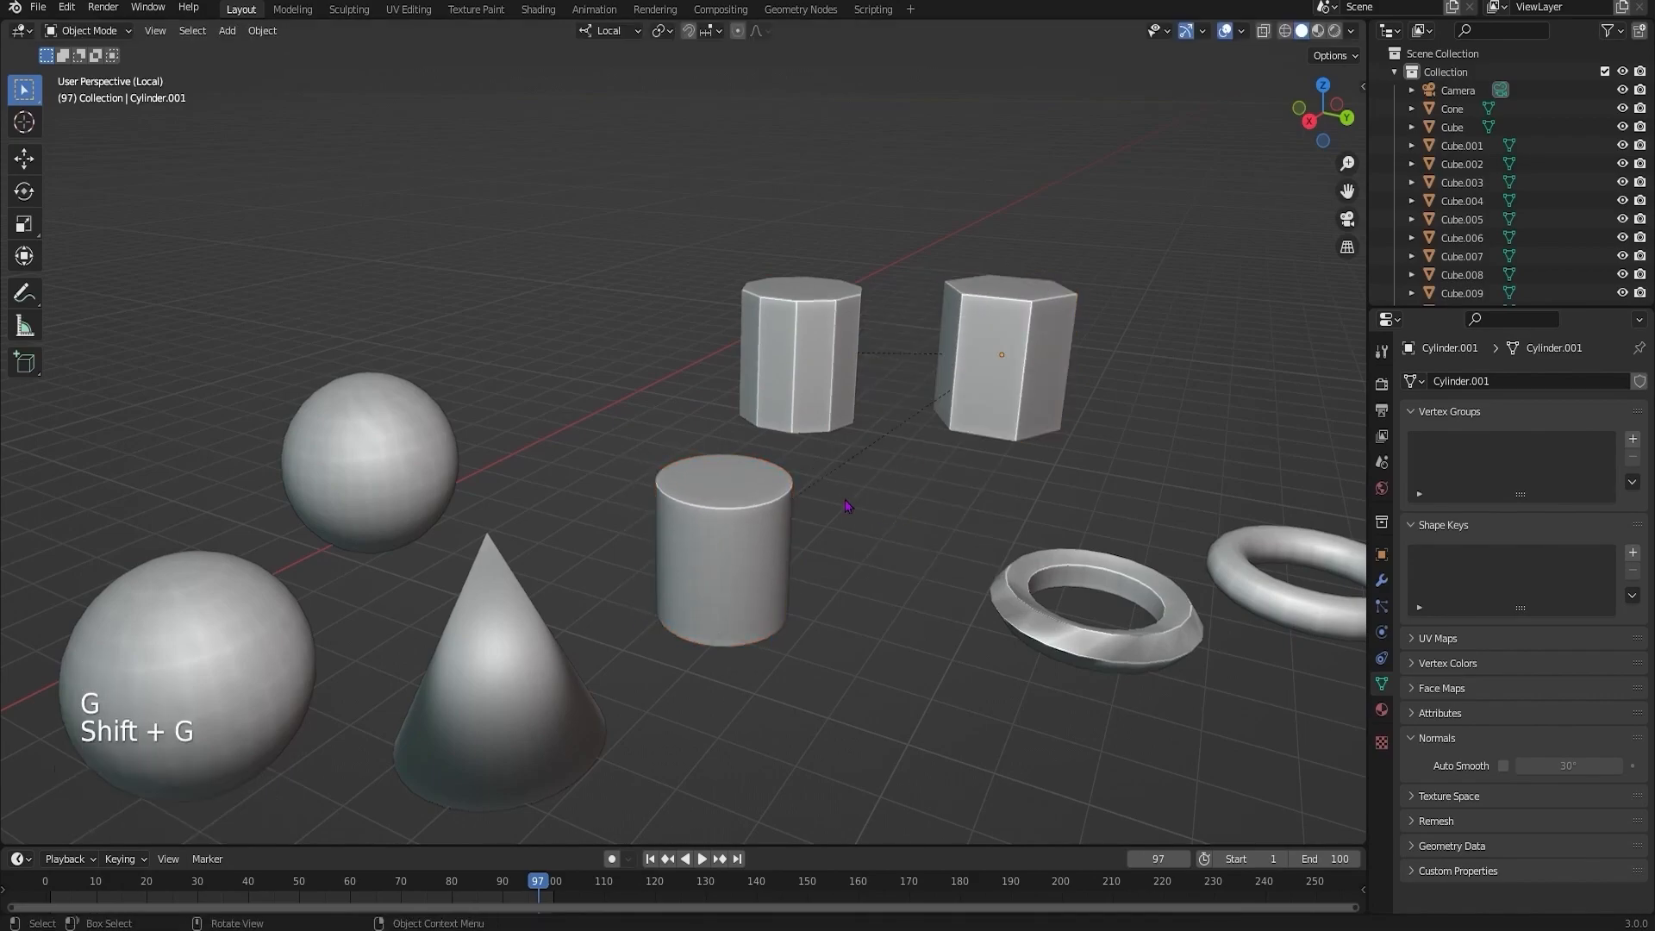
# - Use Select Grouped on the rear sphere with the Pass and Keying Set options
pyautogui.click(466, 351)
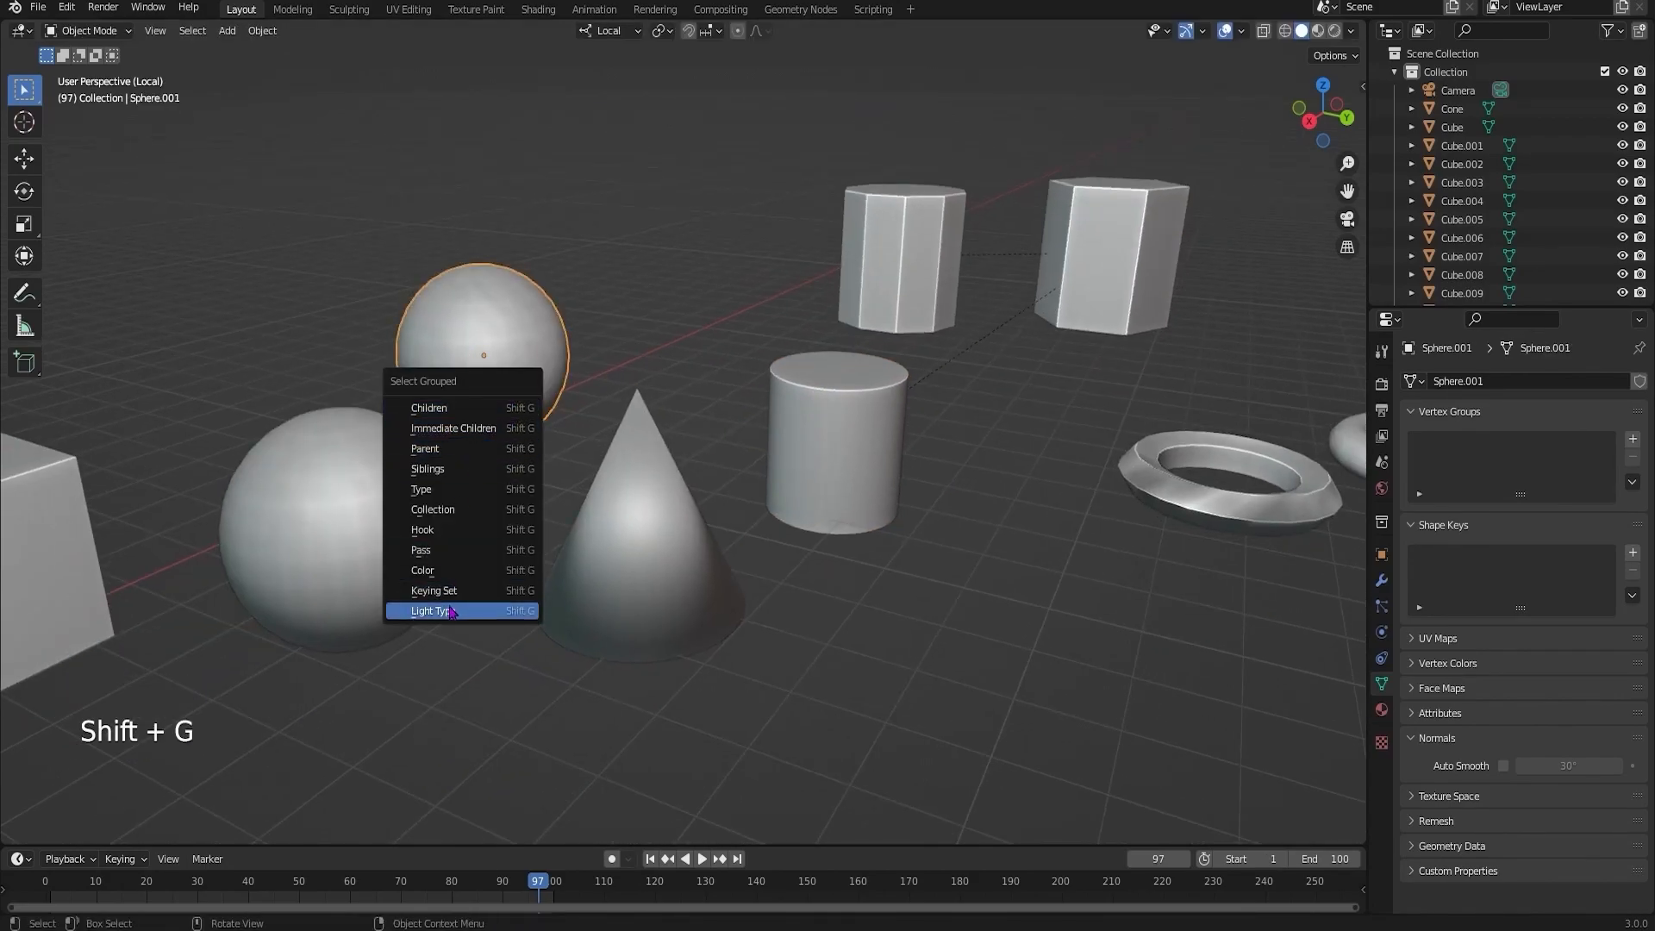
pyautogui.click(456, 552)
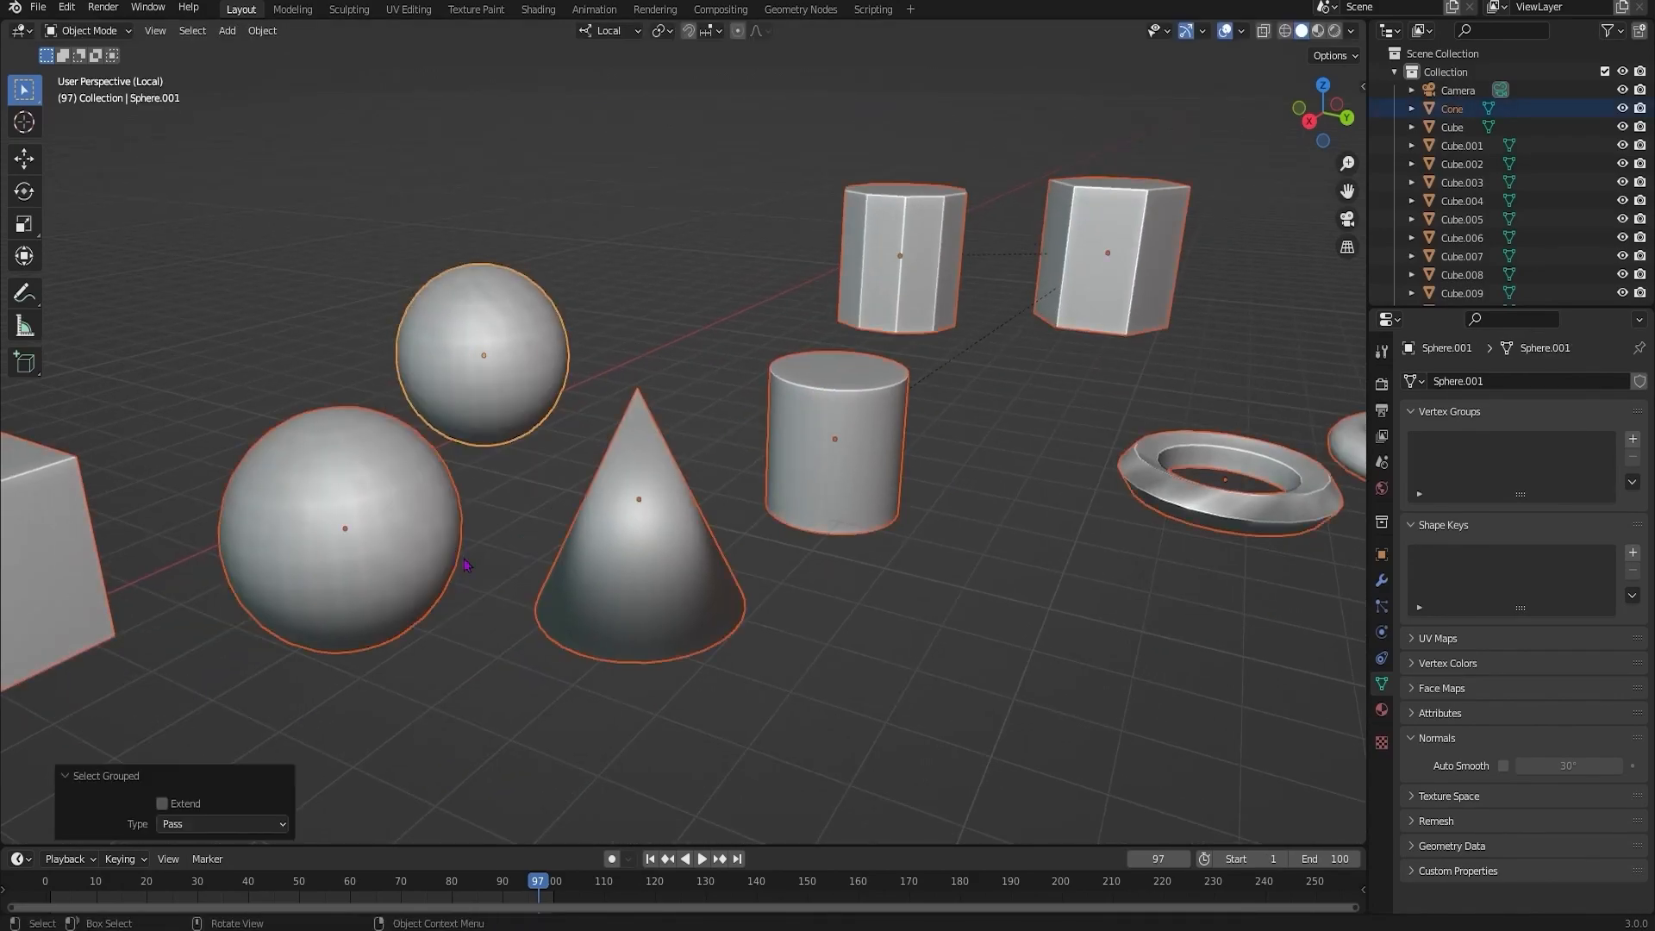
pyautogui.hotkey('shift', 'g')
pyautogui.click(470, 465)
pyautogui.hotkey('shift', 'g')
pyautogui.click(479, 429)
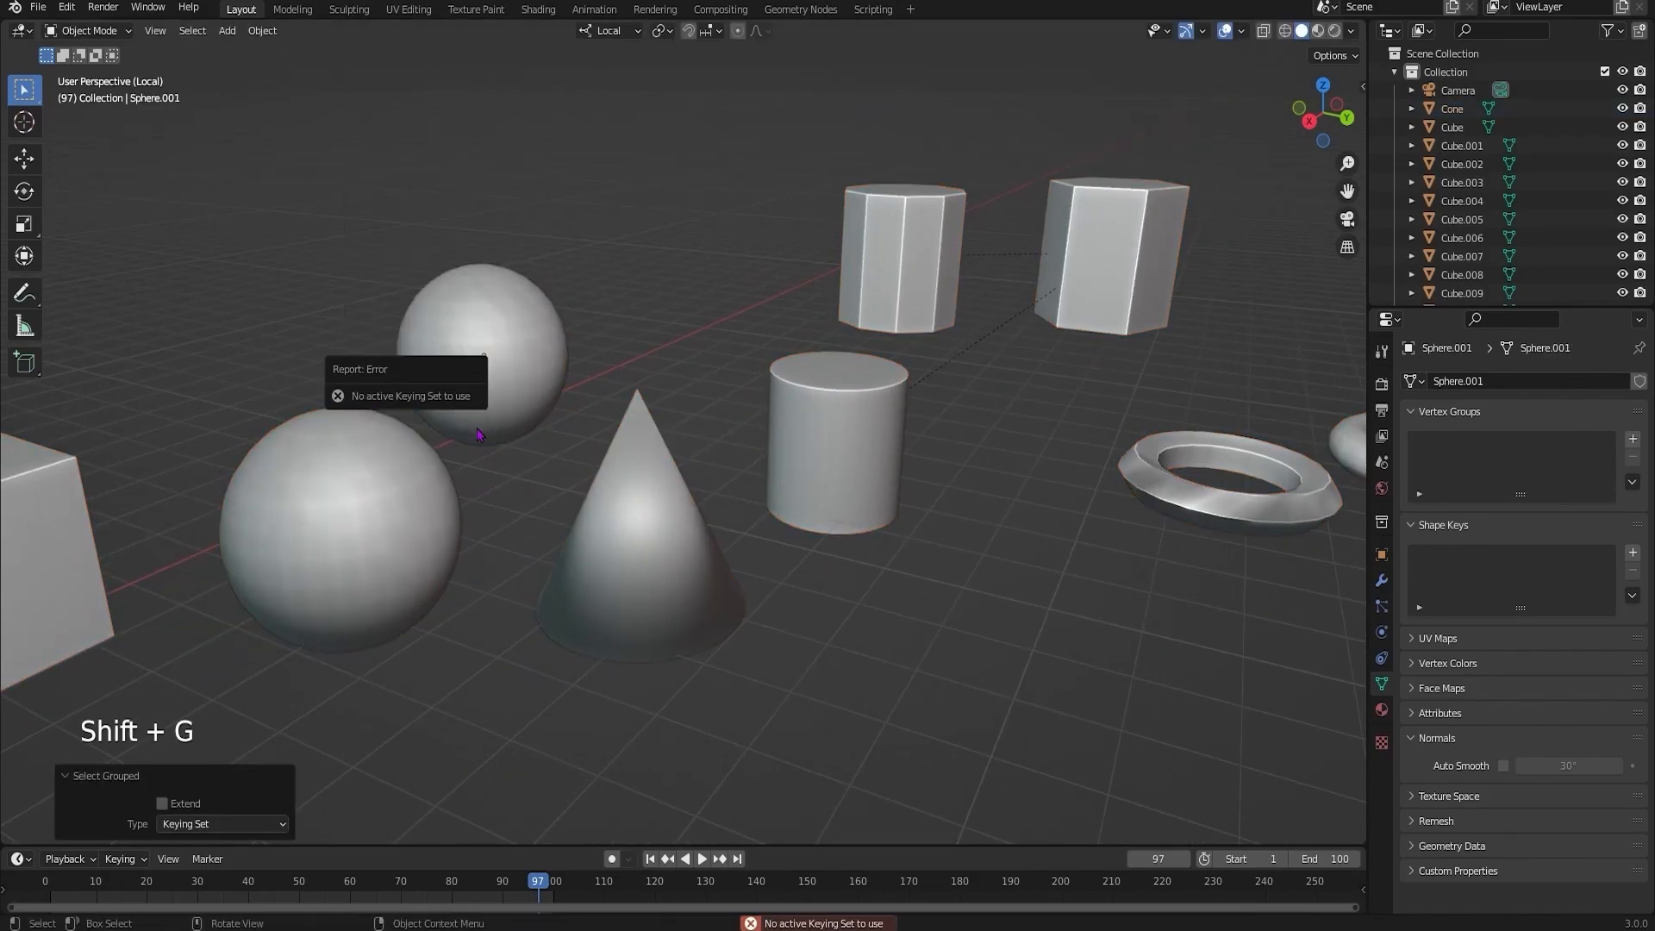
# - Try Select Grouped on the round cylinder and the hexagonal cylinder to select along their hierarchy
pyautogui.click(838, 408)
pyautogui.hotkey('shift', 'g')
pyautogui.click(769, 262)
pyautogui.click(1000, 320)
pyautogui.click(1079, 320)
pyautogui.hotkey('shift', 'g')
pyautogui.click(1073, 332)
pyautogui.click(851, 452)
pyautogui.hotkey('shift', 'g')
pyautogui.click(867, 438)
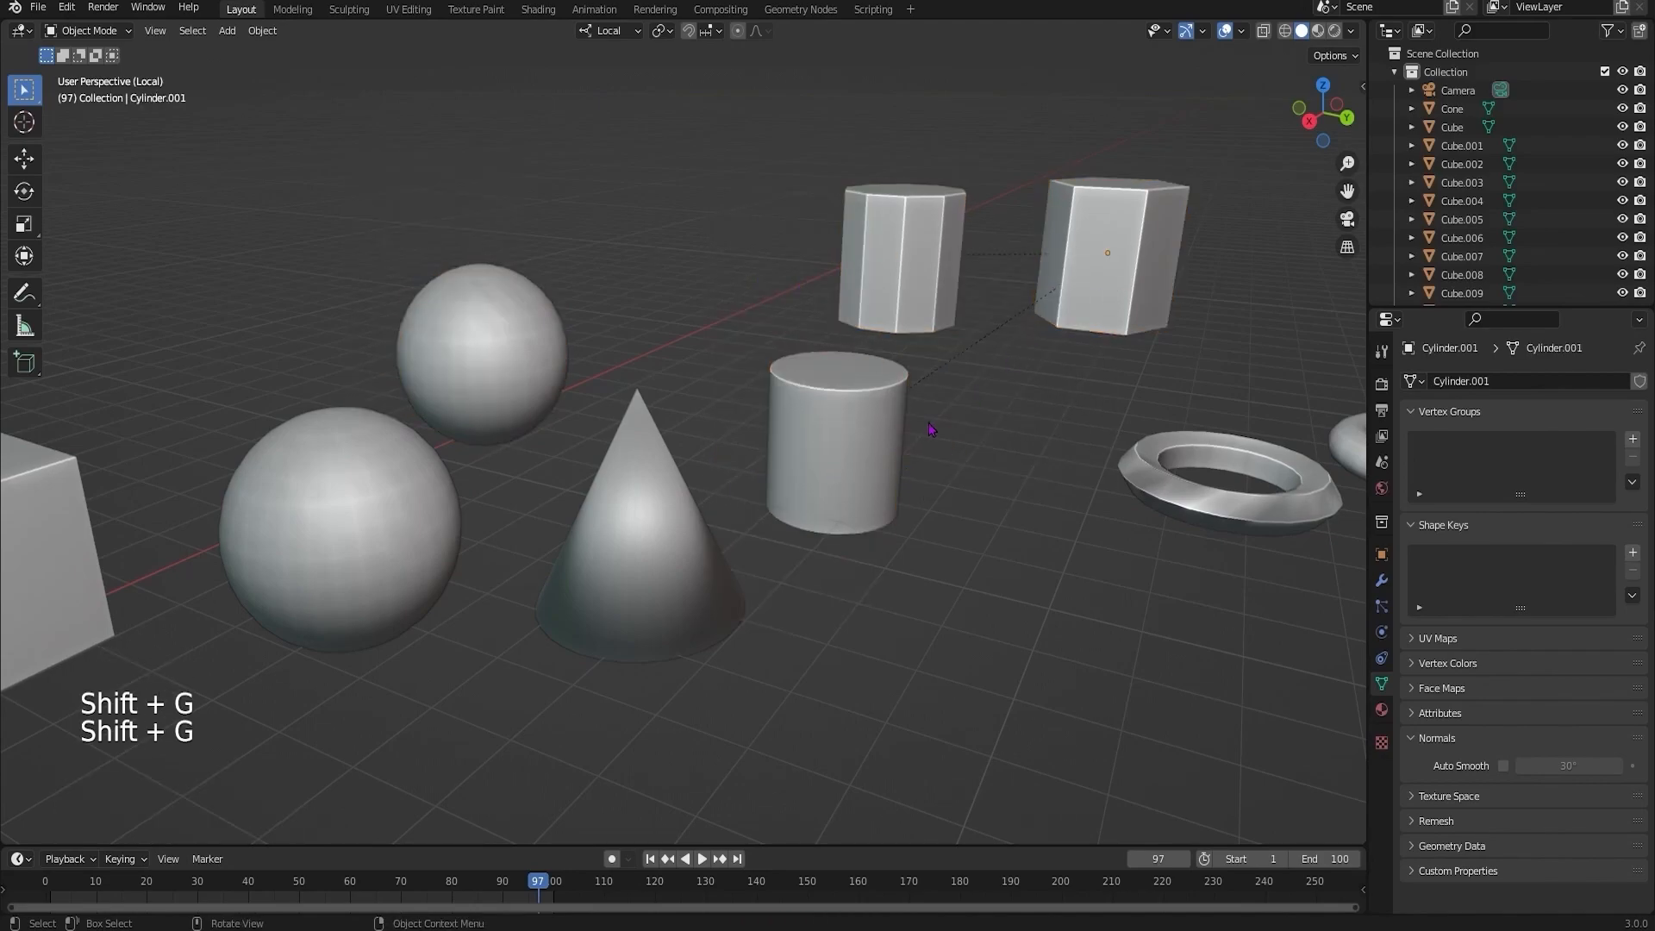
# - Duplicate the hexagonal cylinder and place the copy on the side away from the ten-sided cylinder
pyautogui.click(1112, 248)
pyautogui.click(976, 378)
pyautogui.keyDown('shift'); pyautogui.moveTo(978, 251); pyautogui.dragTo(624, 366, button='middle'); pyautogui.keyUp('shift')
pyautogui.click(768, 398)
pyautogui.hotkey('shift', 'd')
pyautogui.click(967, 366)
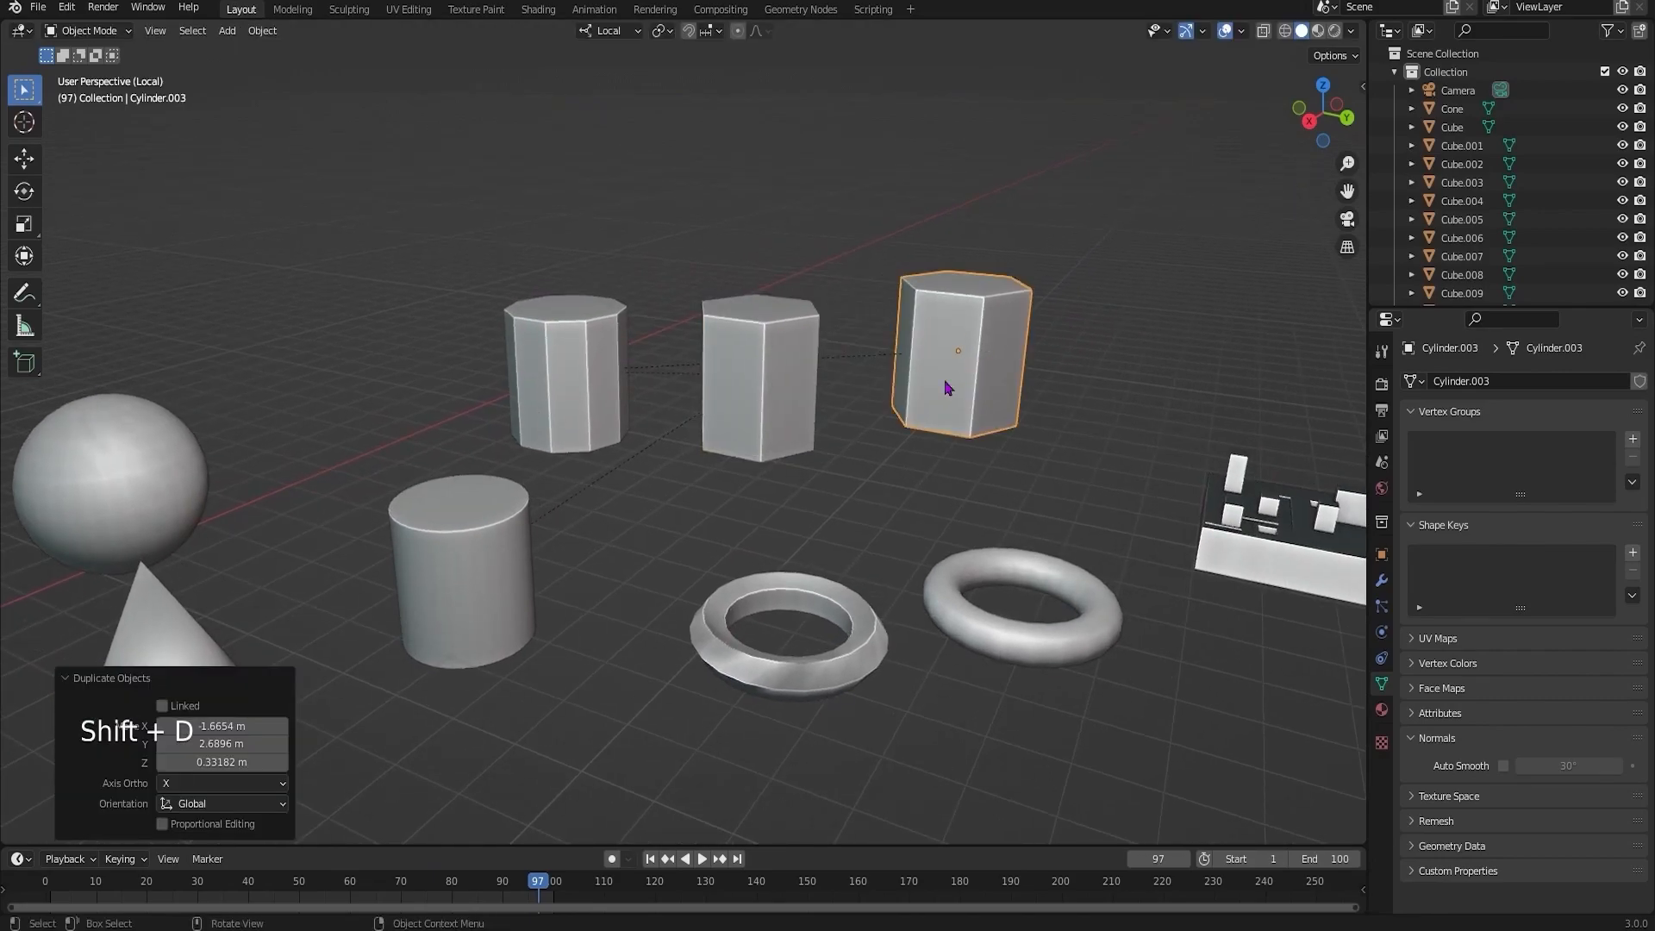
# - Try Select Grouped on the duplicated hexagonal cylinder and reselect the copy
pyautogui.hotkey('shift', 'g')
pyautogui.click(975, 384)
pyautogui.click(977, 372)
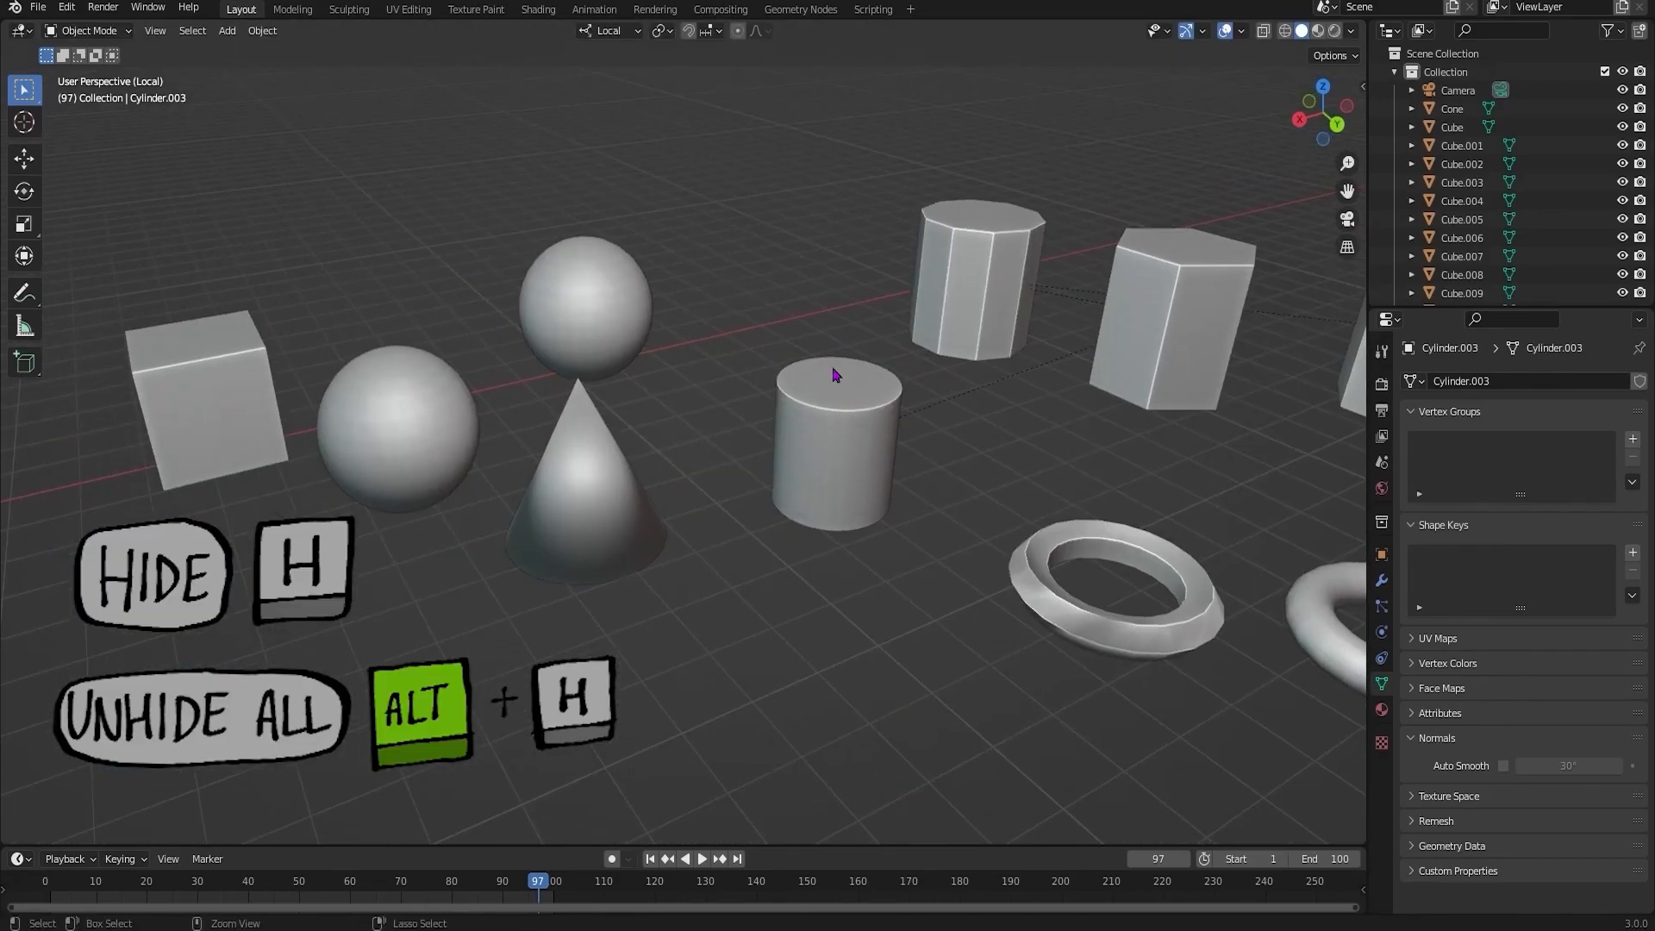
# - Hide the duplicated hexagonal cylinder and unhide it, repeating the toggle several times
pyautogui.keyDown('ctrl'); pyautogui.moveTo(832, 369); pyautogui.dragTo(716, 394, button='middle'); pyautogui.keyUp('ctrl')
pyautogui.press('h')
pyautogui.hotkey('ctrl', 'z')
pyautogui.press('h')
pyautogui.hotkey('alt', 'h')
pyautogui.press('h')
pyautogui.hotkey('alt', 'h')
pyautogui.press('h')
pyautogui.hotkey('alt', 'h')
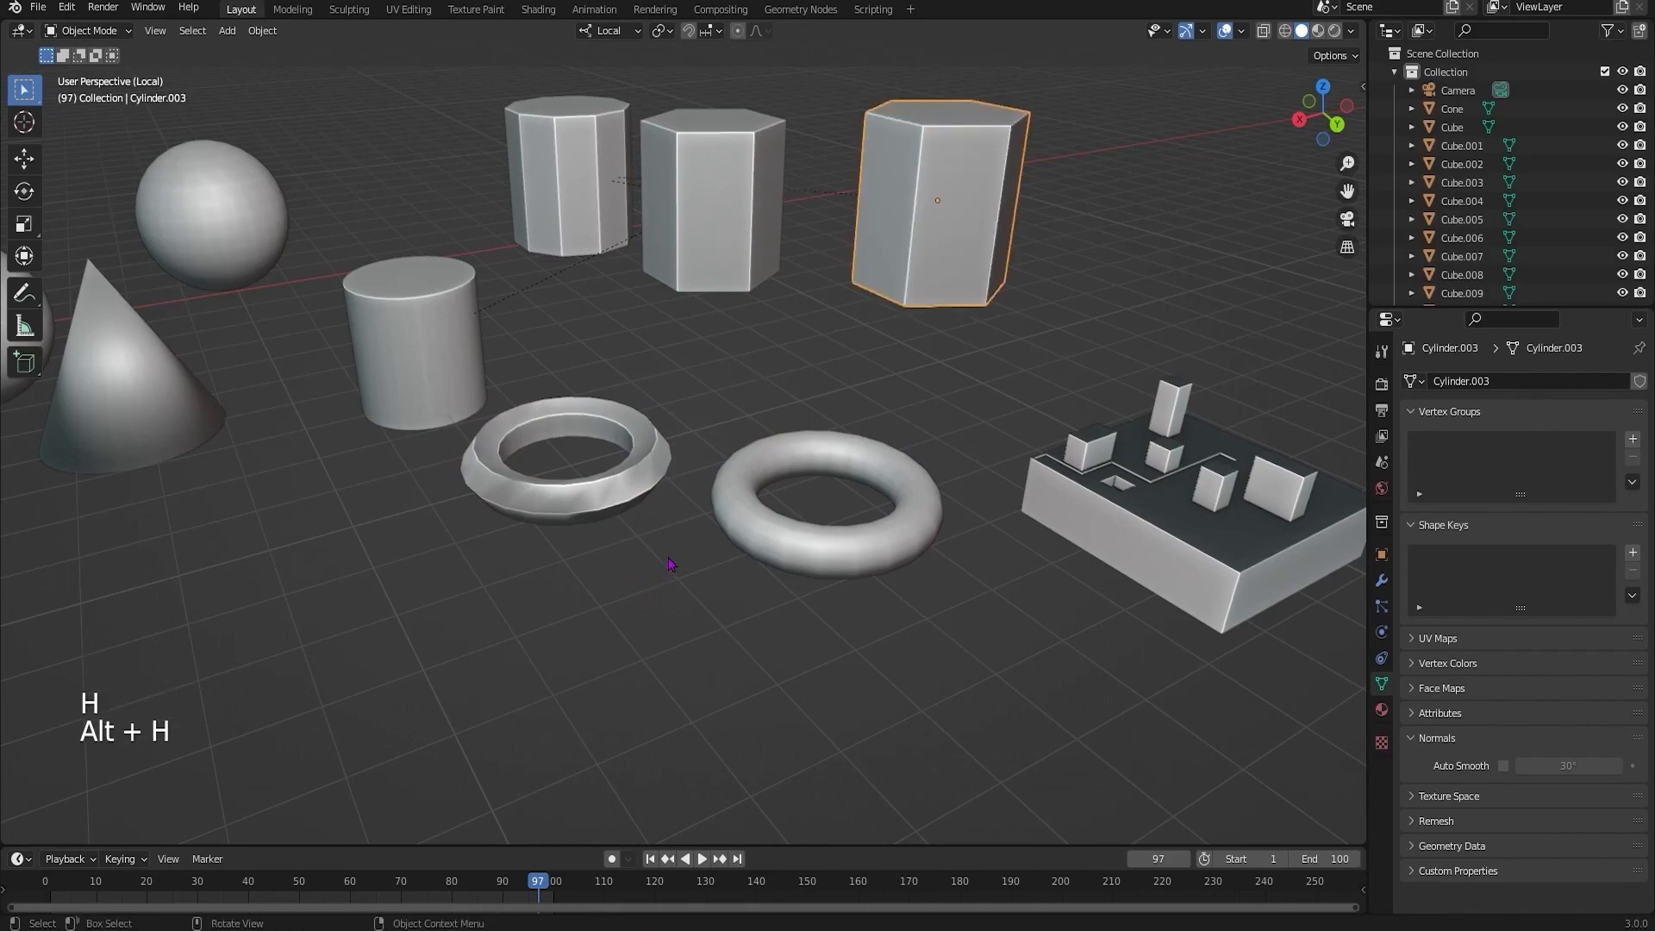
# - Hide the extruded grid block and unhide it, then hide the smooth torus and the round cylinder and unhide all
pyautogui.click(1126, 518)
pyautogui.press('h')
pyautogui.hotkey('alt', 'h')
pyautogui.click(812, 546)
pyautogui.press('h')
pyautogui.click(411, 337)
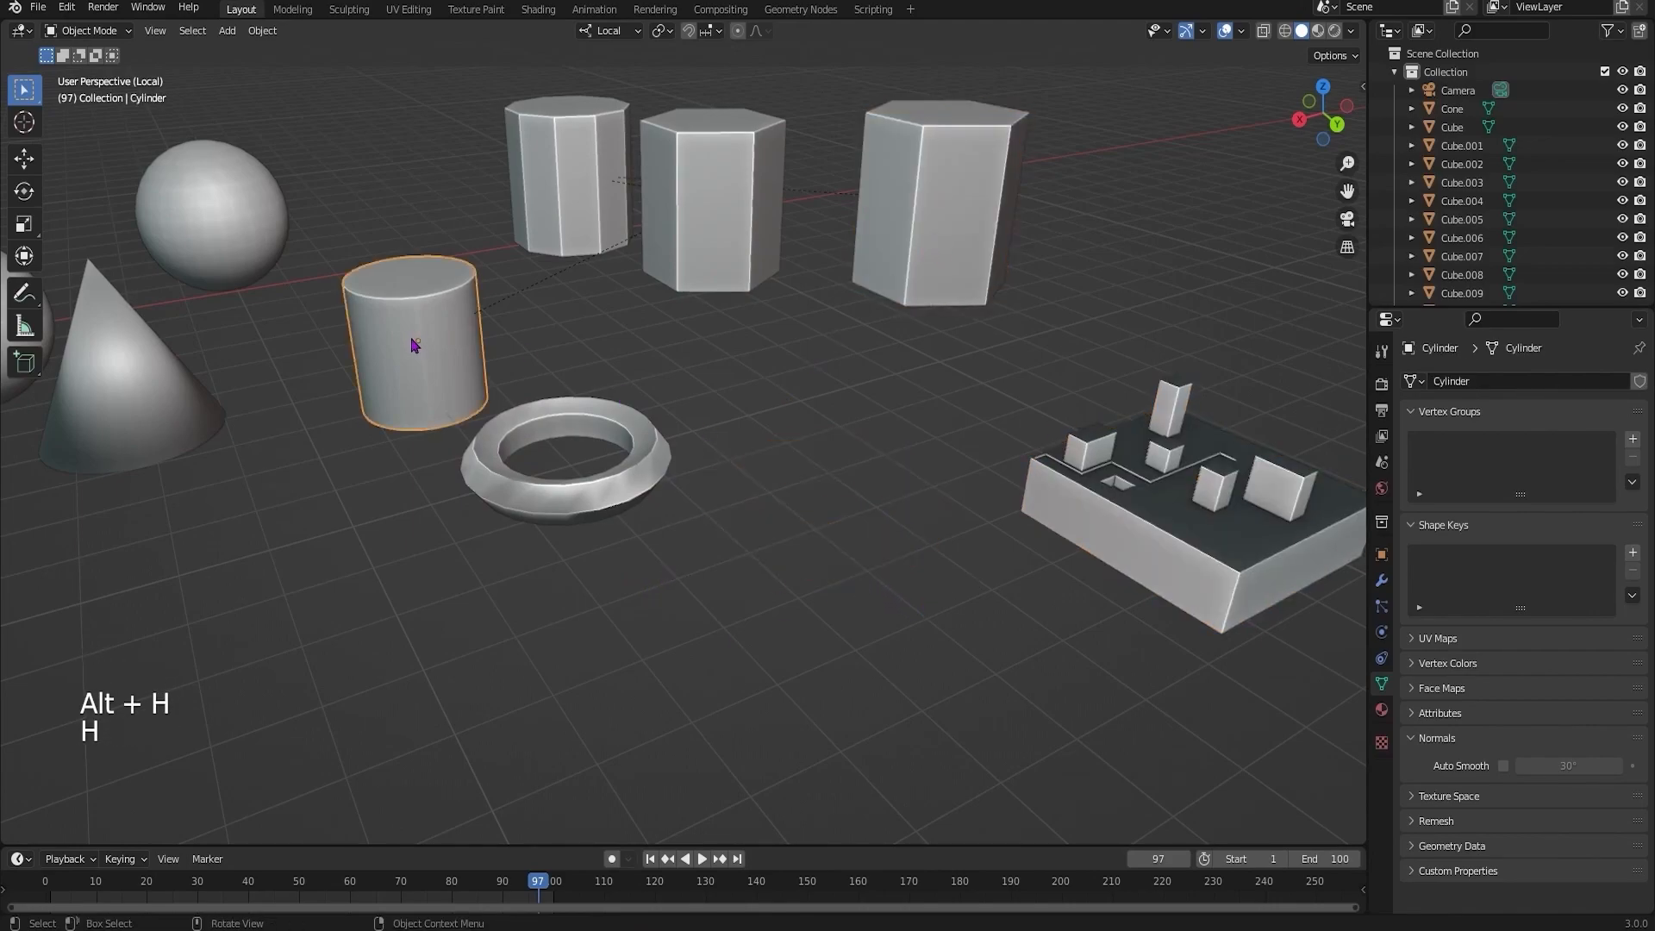
pyautogui.press('h')
pyautogui.click(716, 215)
pyautogui.hotkey('alt', 'h')
# - Hide the extruded grid block, the ten-sided cylinder and the cone, and unhide all objects
pyautogui.click(1039, 491)
pyautogui.press('h')
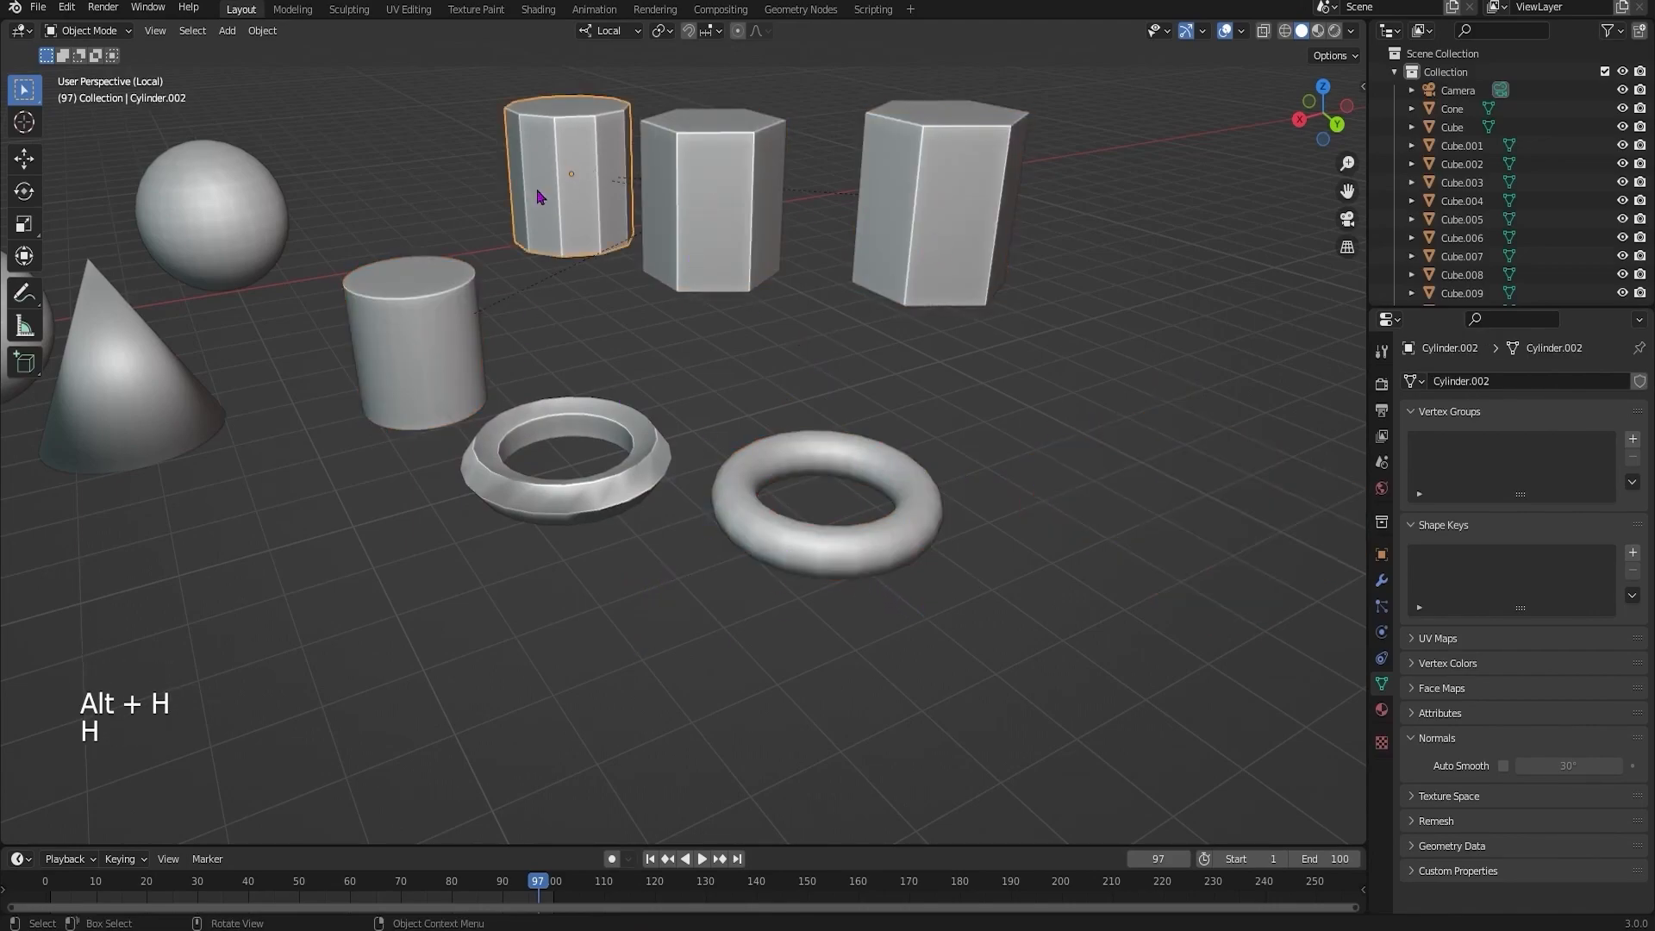
pyautogui.click(561, 173)
pyautogui.press('h')
pyautogui.click(155, 370)
pyautogui.press('h')
pyautogui.hotkey('alt', 'h')
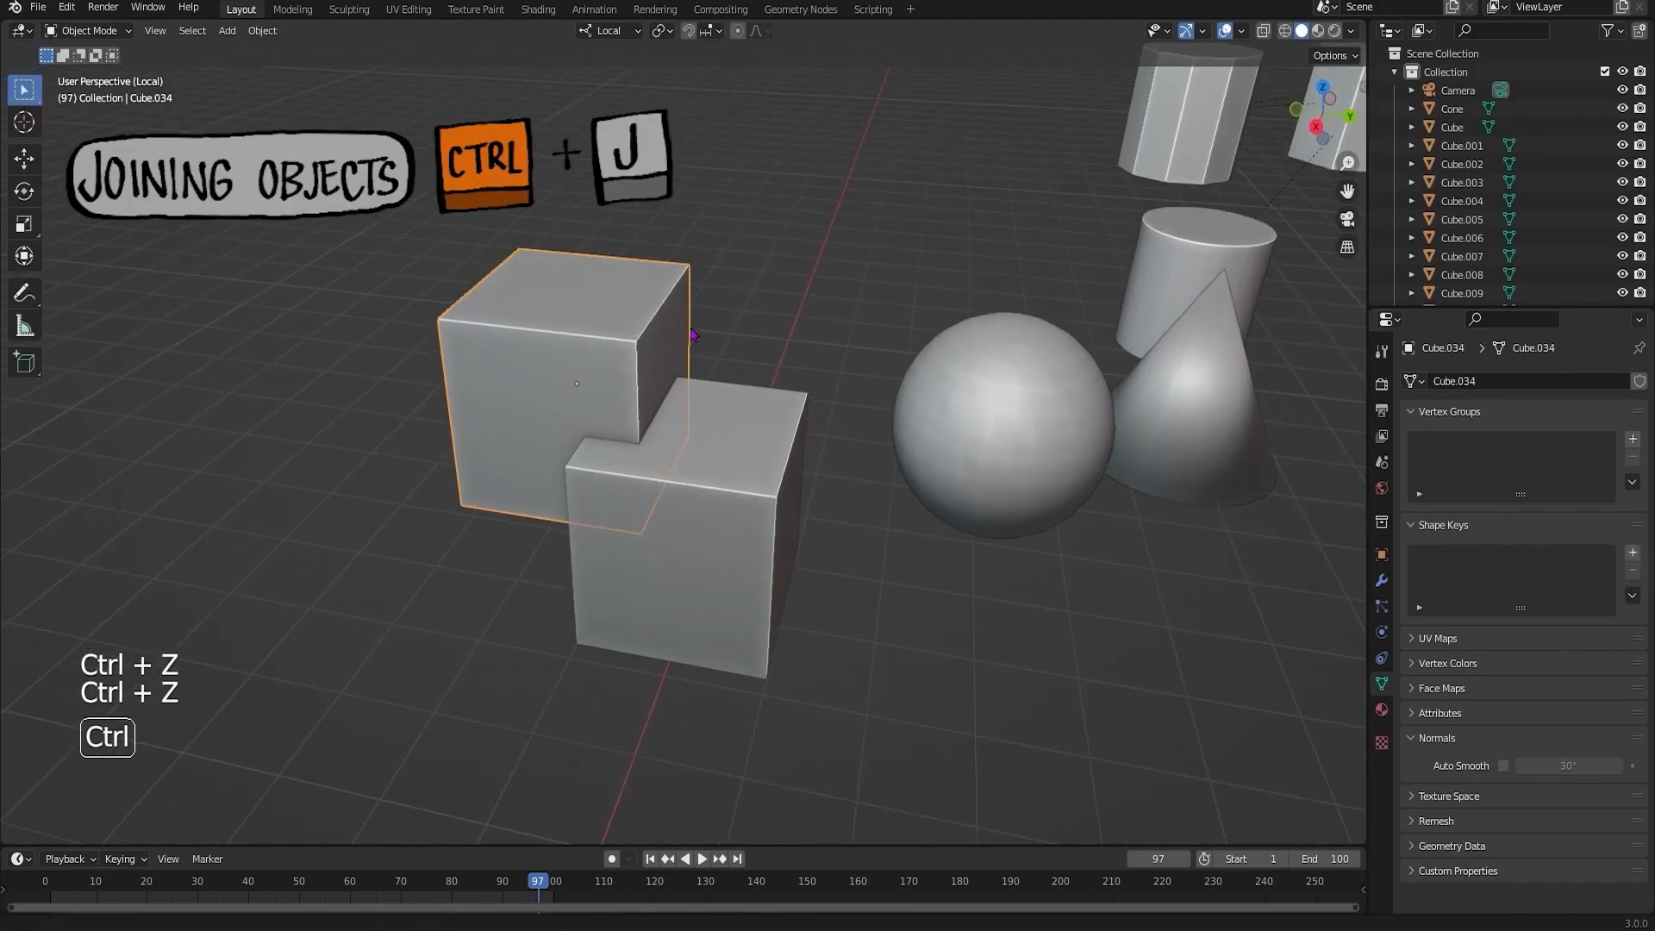
# - Reposition the rear cube so that it overlaps a corner of the front cube
pyautogui.press('g')
pyautogui.click(638, 388)
pyautogui.press('g')
pyautogui.click(640, 399)
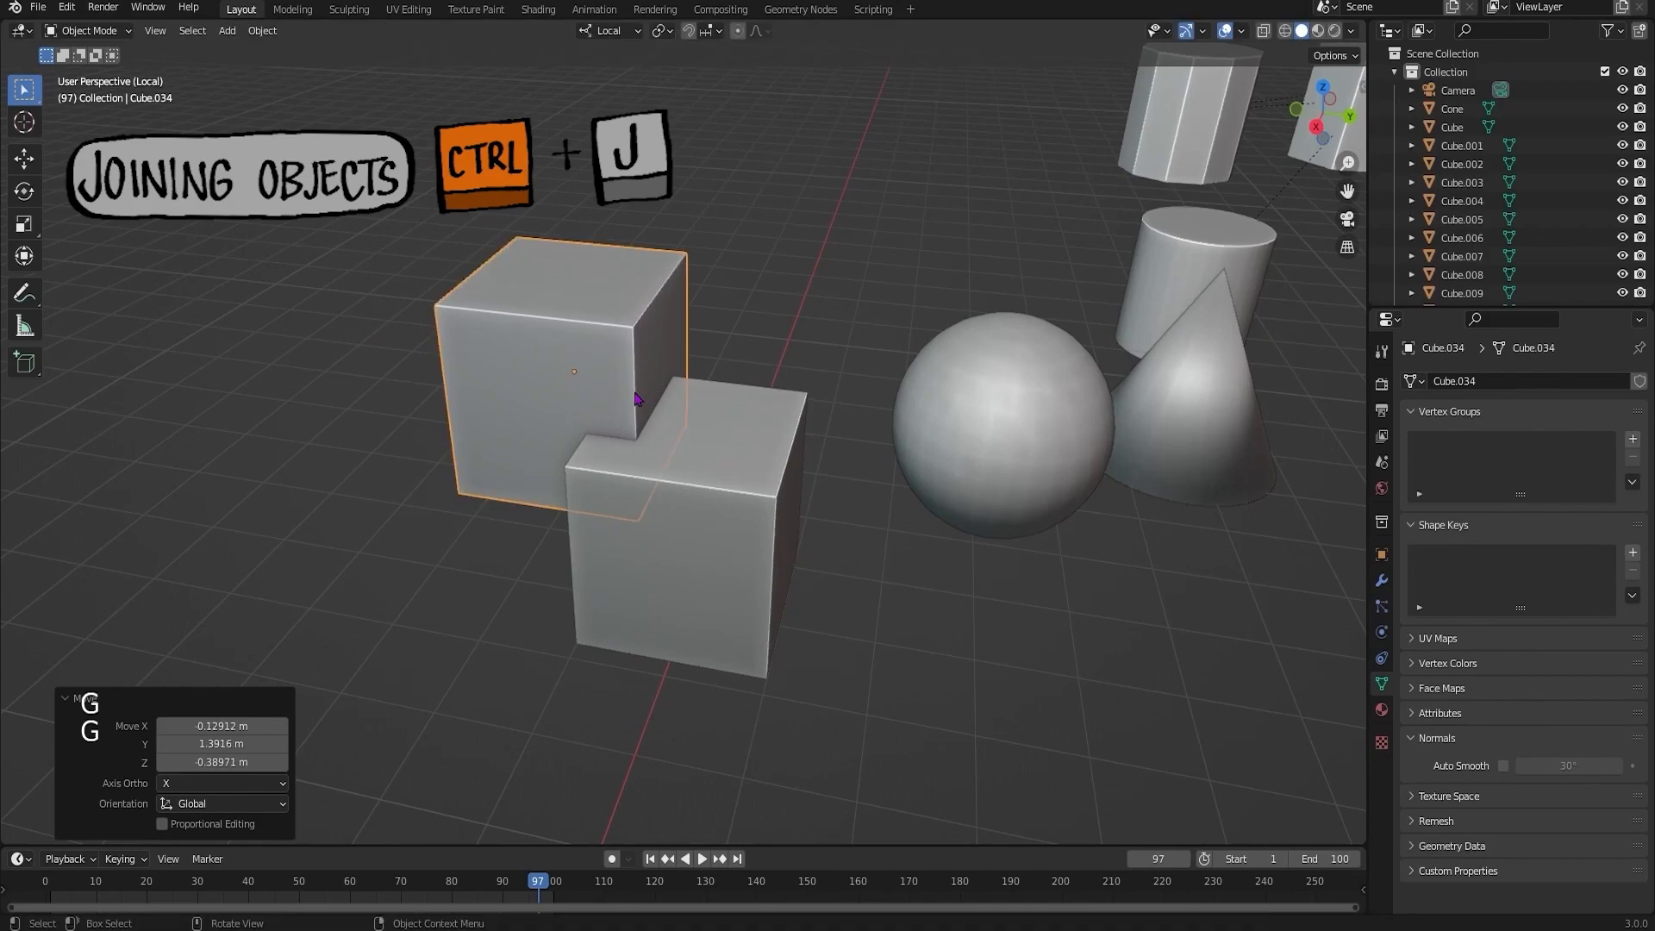
# - Join the two overlapping cubes into one object, keeping the rear cube as the active object
pyautogui.hotkey('ctrl', 'j')
pyautogui.keyDown('shift'); pyautogui.click(589, 368); pyautogui.keyUp('shift')
pyautogui.hotkey('ctrl', 'j')
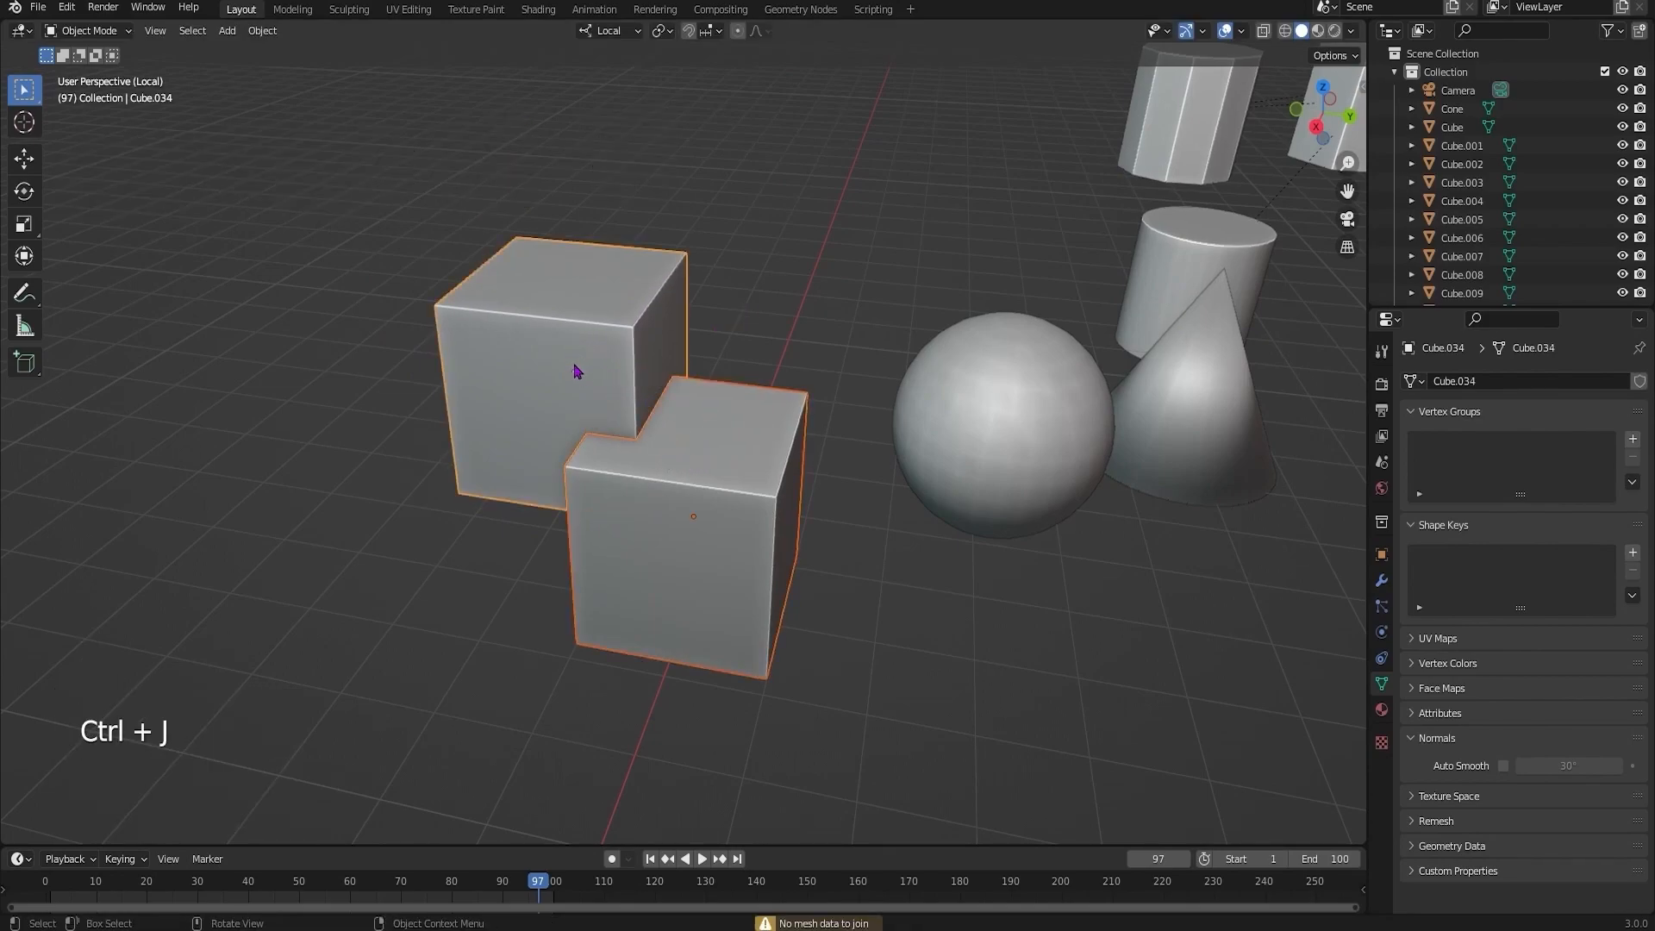
# - Move the joined cubes around the scene as a single object
pyautogui.click(687, 466)
pyautogui.press('g')
pyautogui.click(473, 536)
pyautogui.press('g')
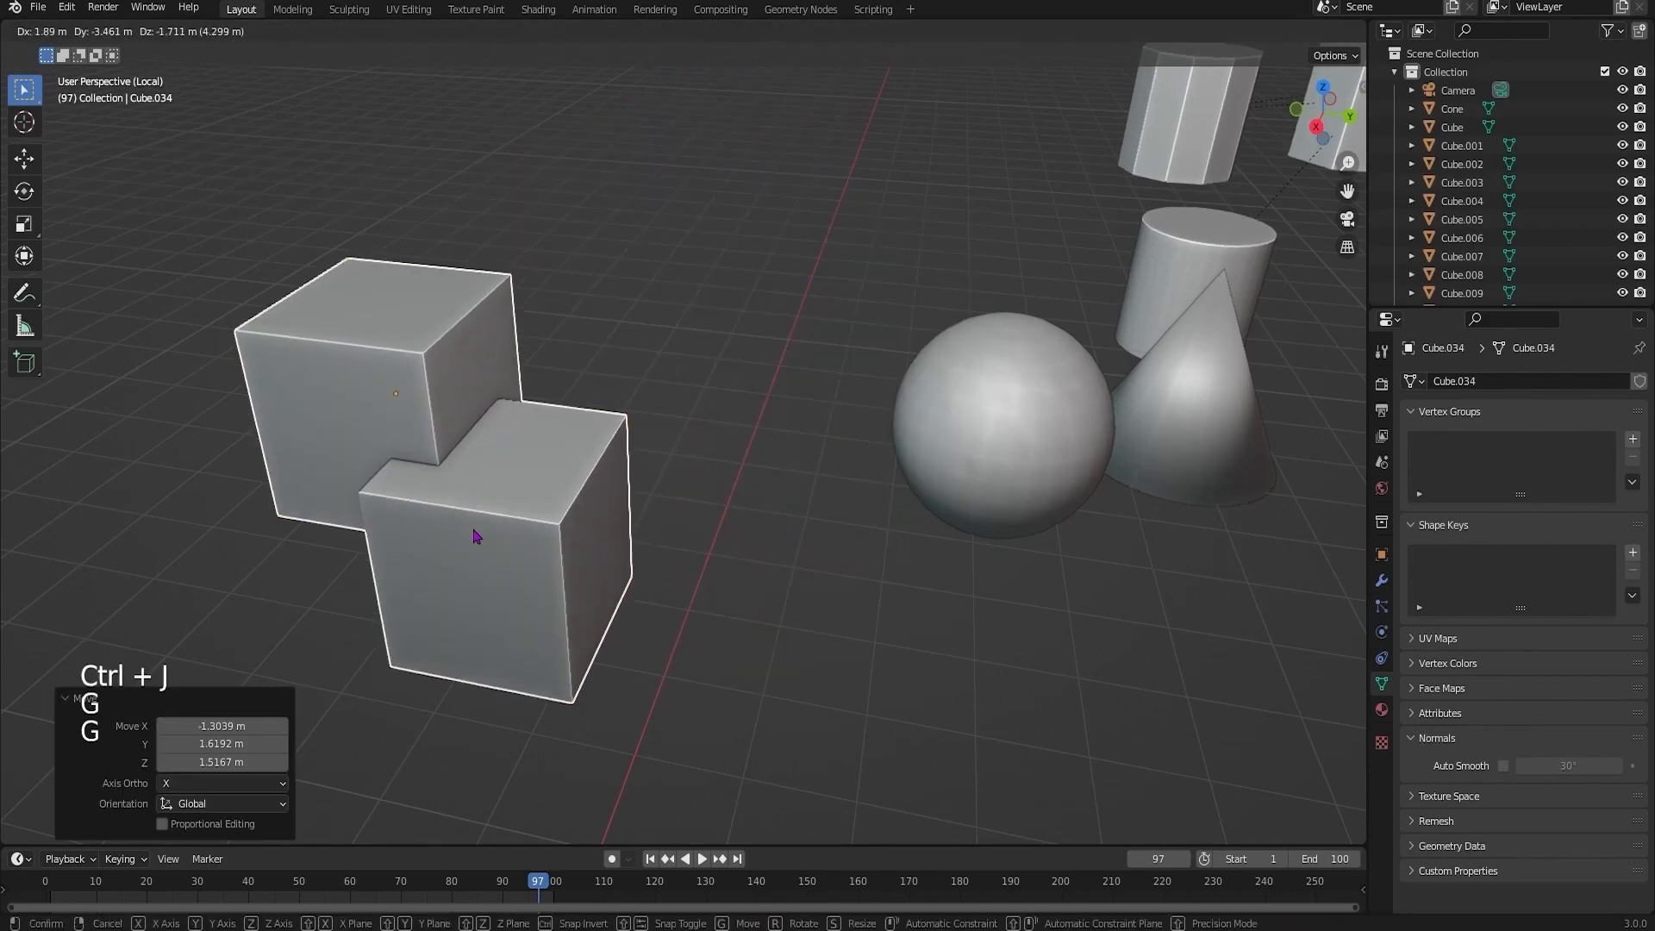
pyautogui.press('g')
pyautogui.click(820, 451)
pyautogui.moveTo(722, 390); pyautogui.dragTo(831, 319)
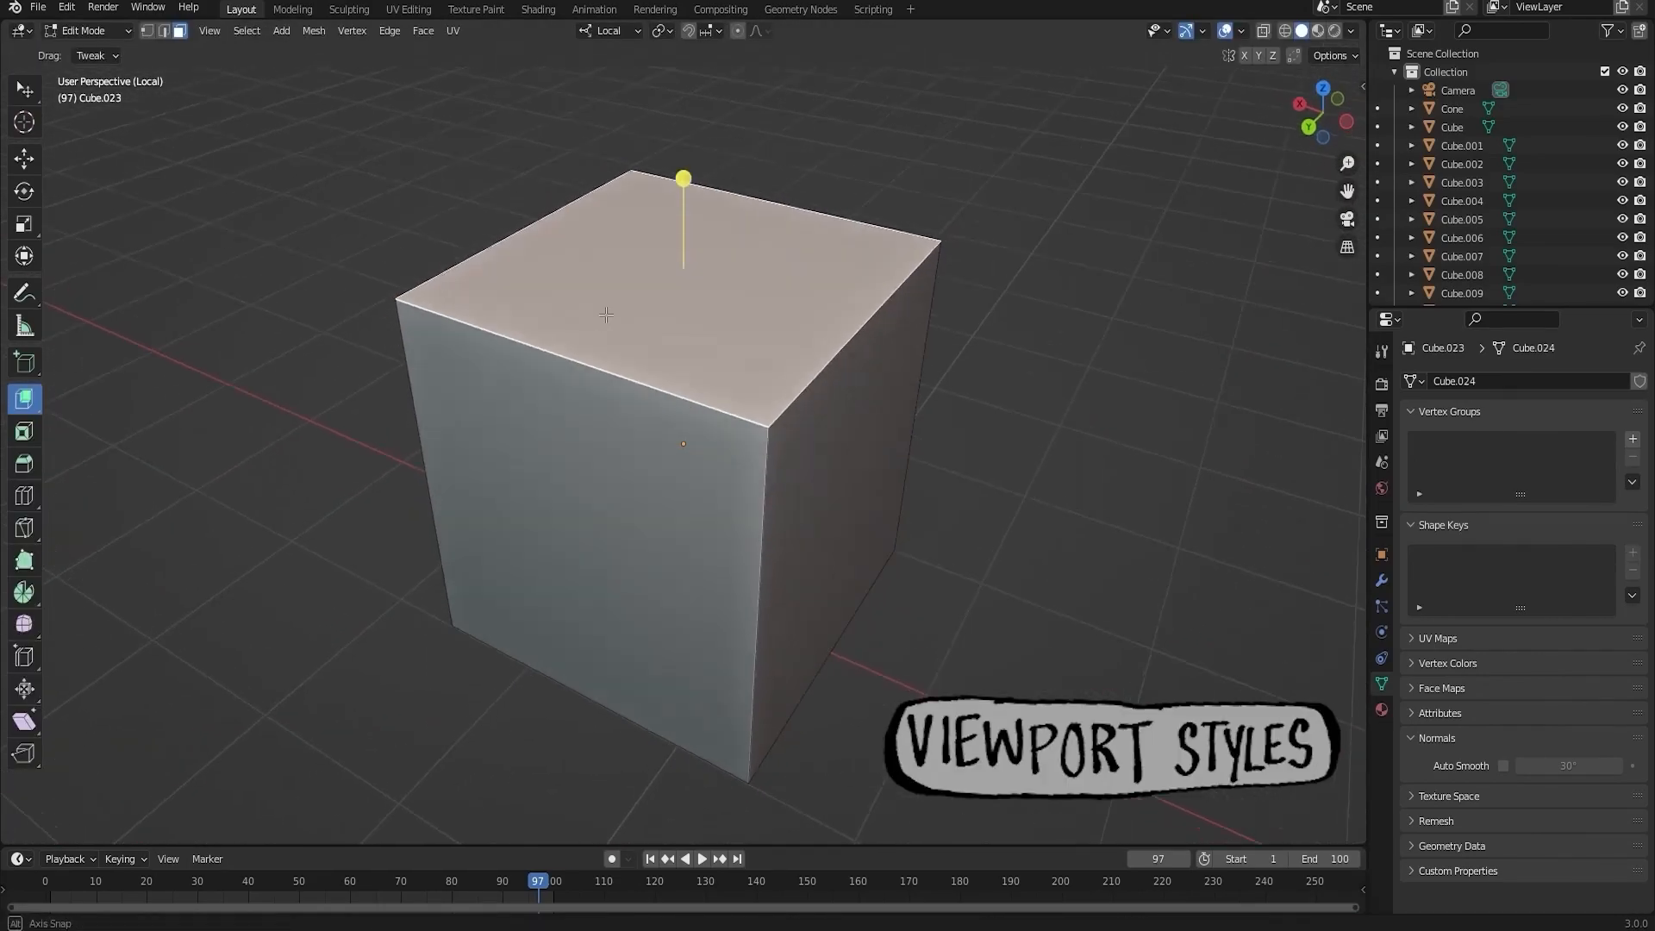
# - Split the 3D viewport into three areas and set the two smaller ones to front and top views
pyautogui.moveTo(606, 315); pyautogui.dragTo(642, 304, button='middle')
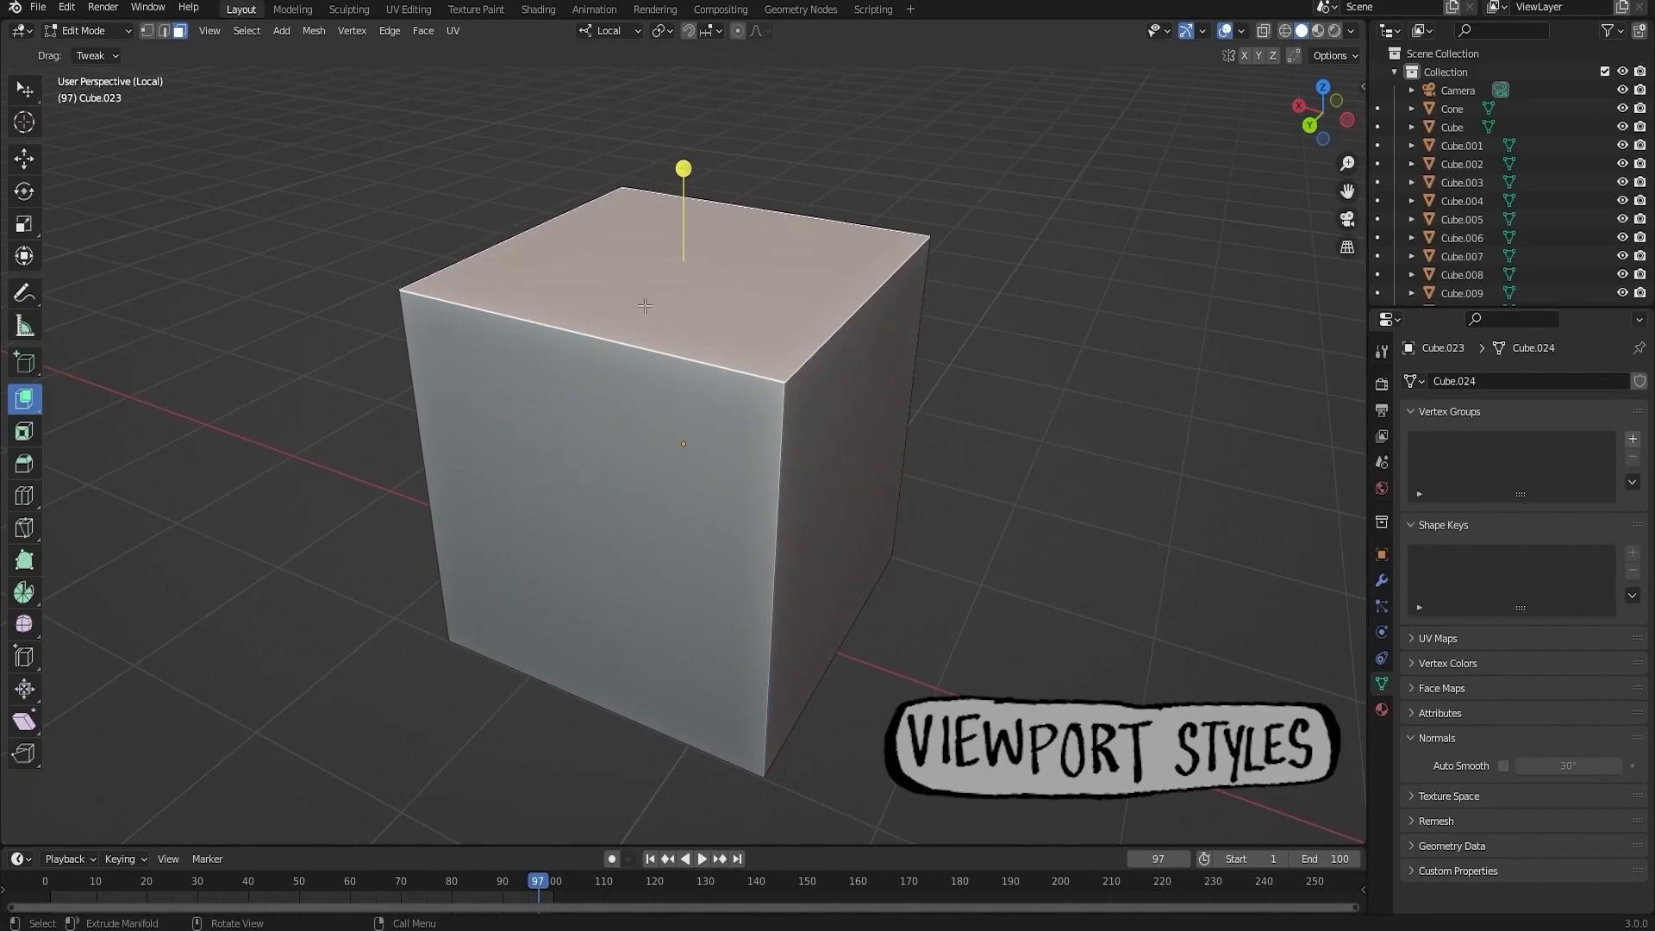
pyautogui.click(168, 144)
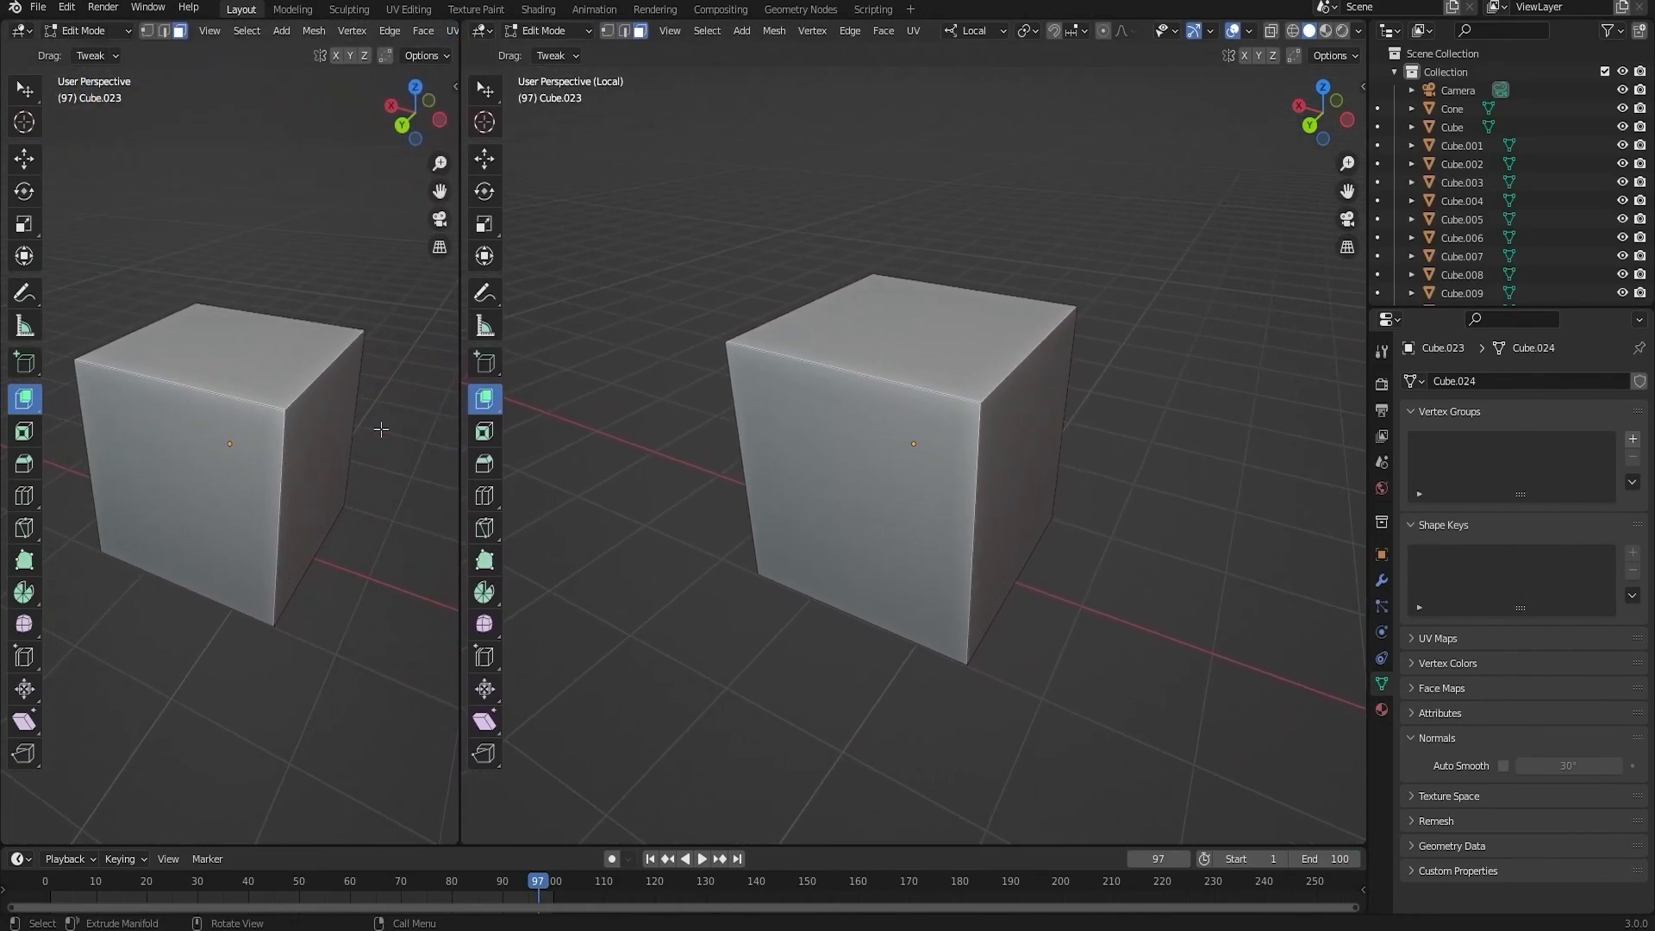
pyautogui.moveTo(459, 837); pyautogui.dragTo(418, 441)
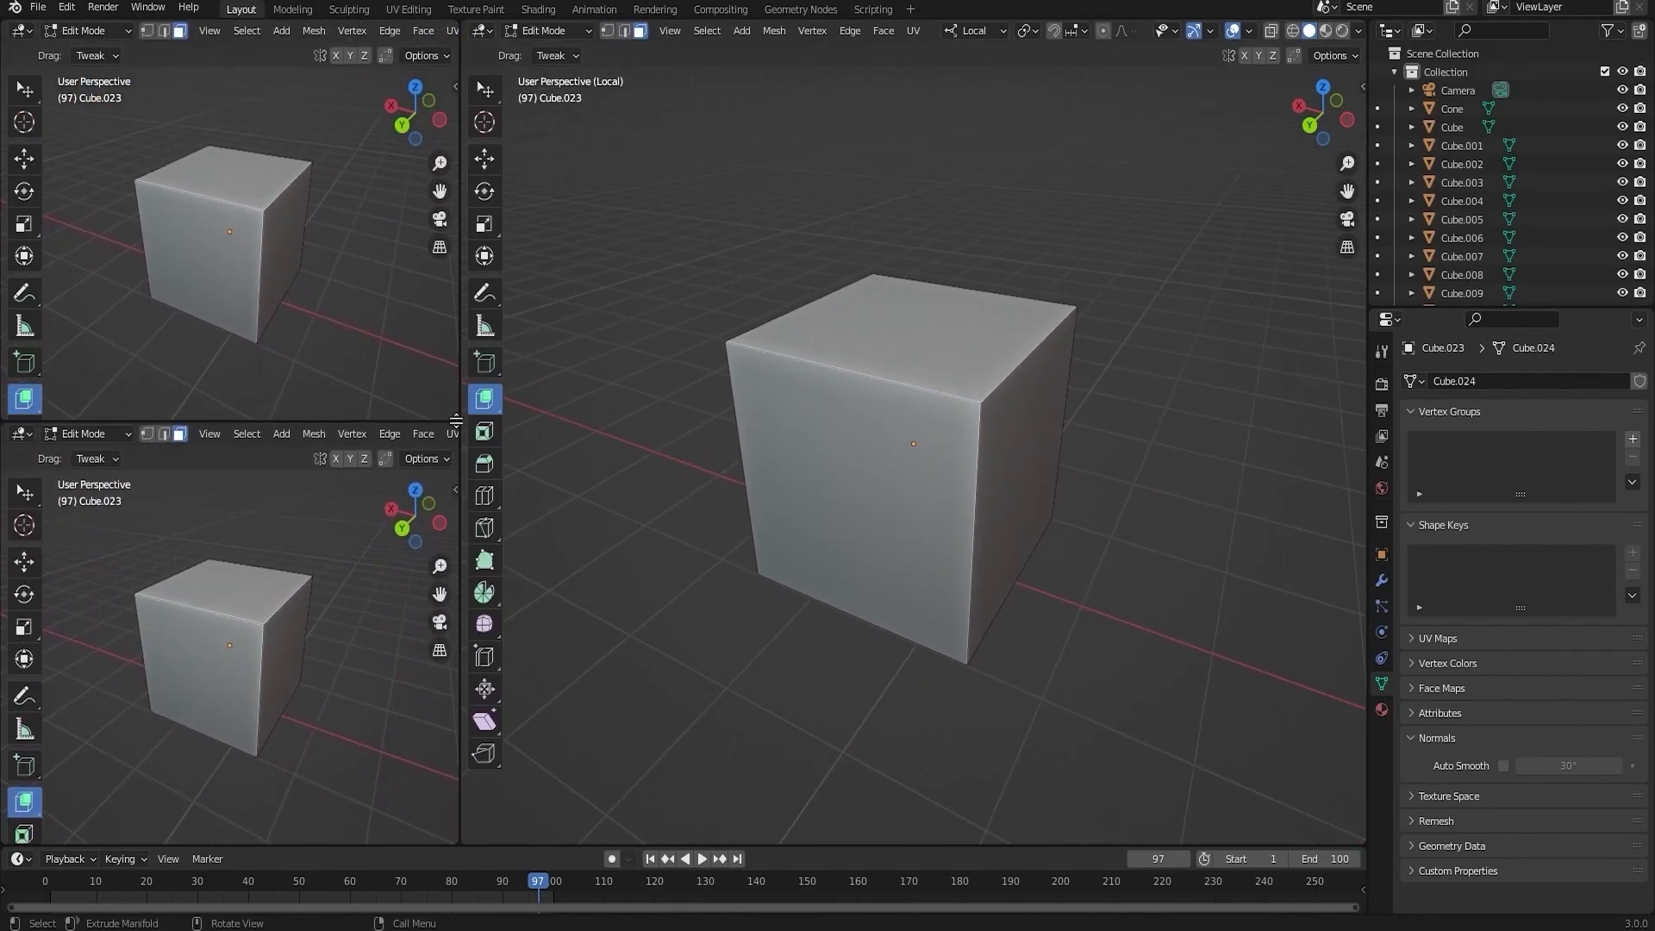
pyautogui.press('KP_1')
pyautogui.press('KP_7')
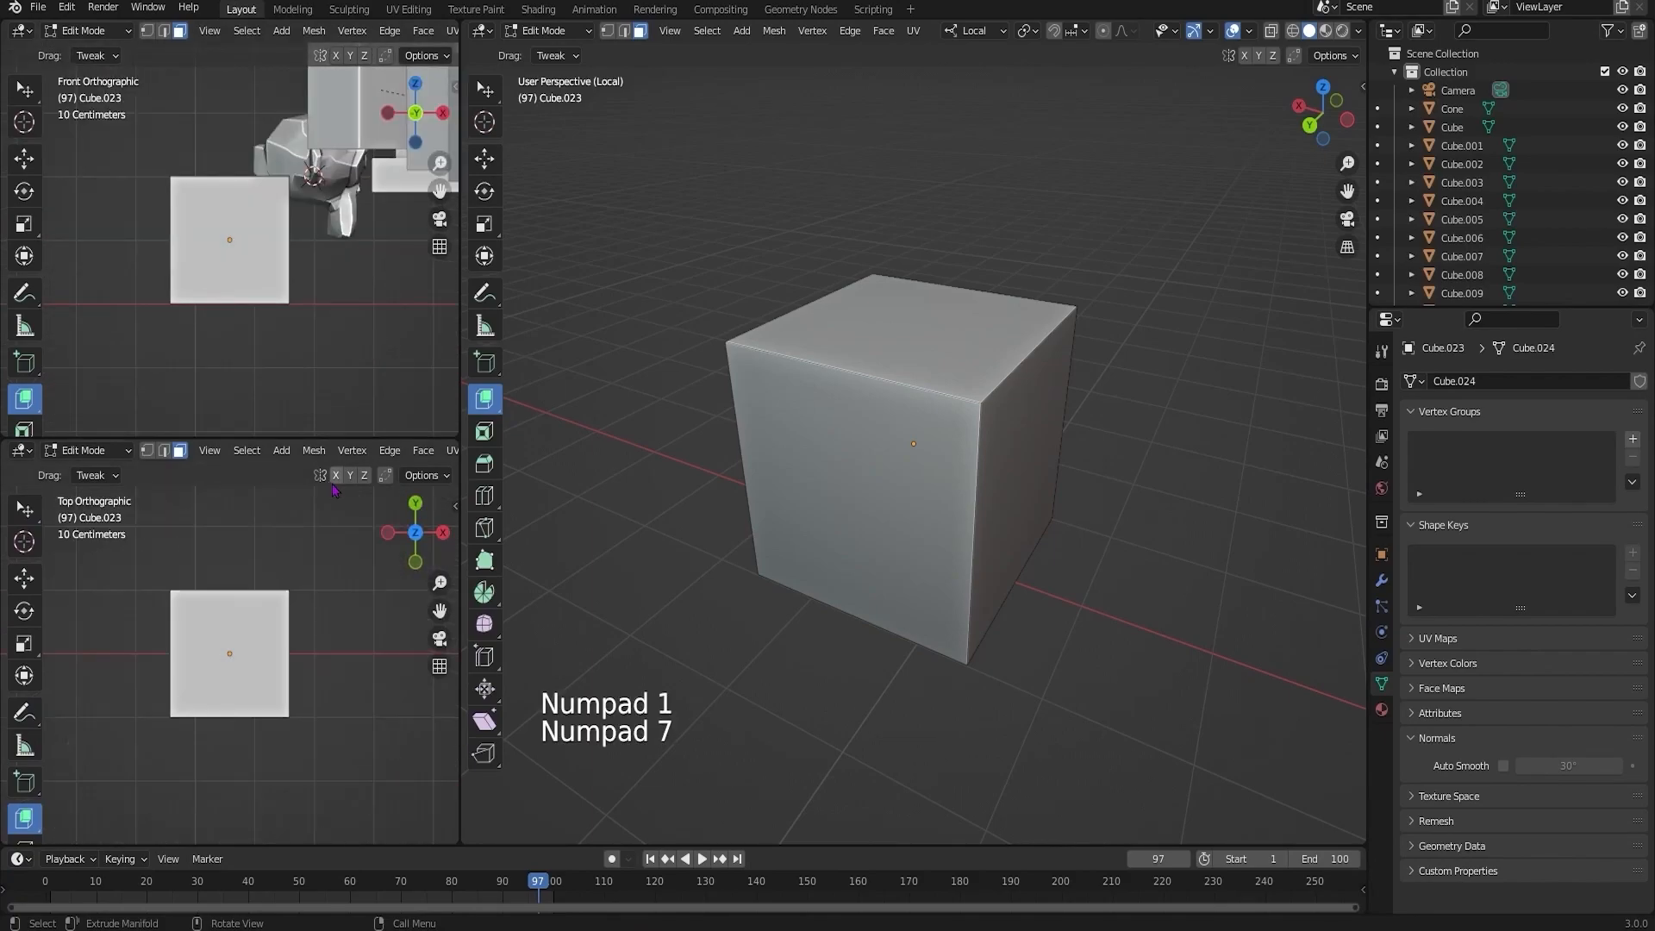
# - Toggle the lower small viewport between perspective and orthographic projection and view the cube from several angles
pyautogui.press('KP_6')
pyautogui.press('KP_3')
pyautogui.press('KP_5')
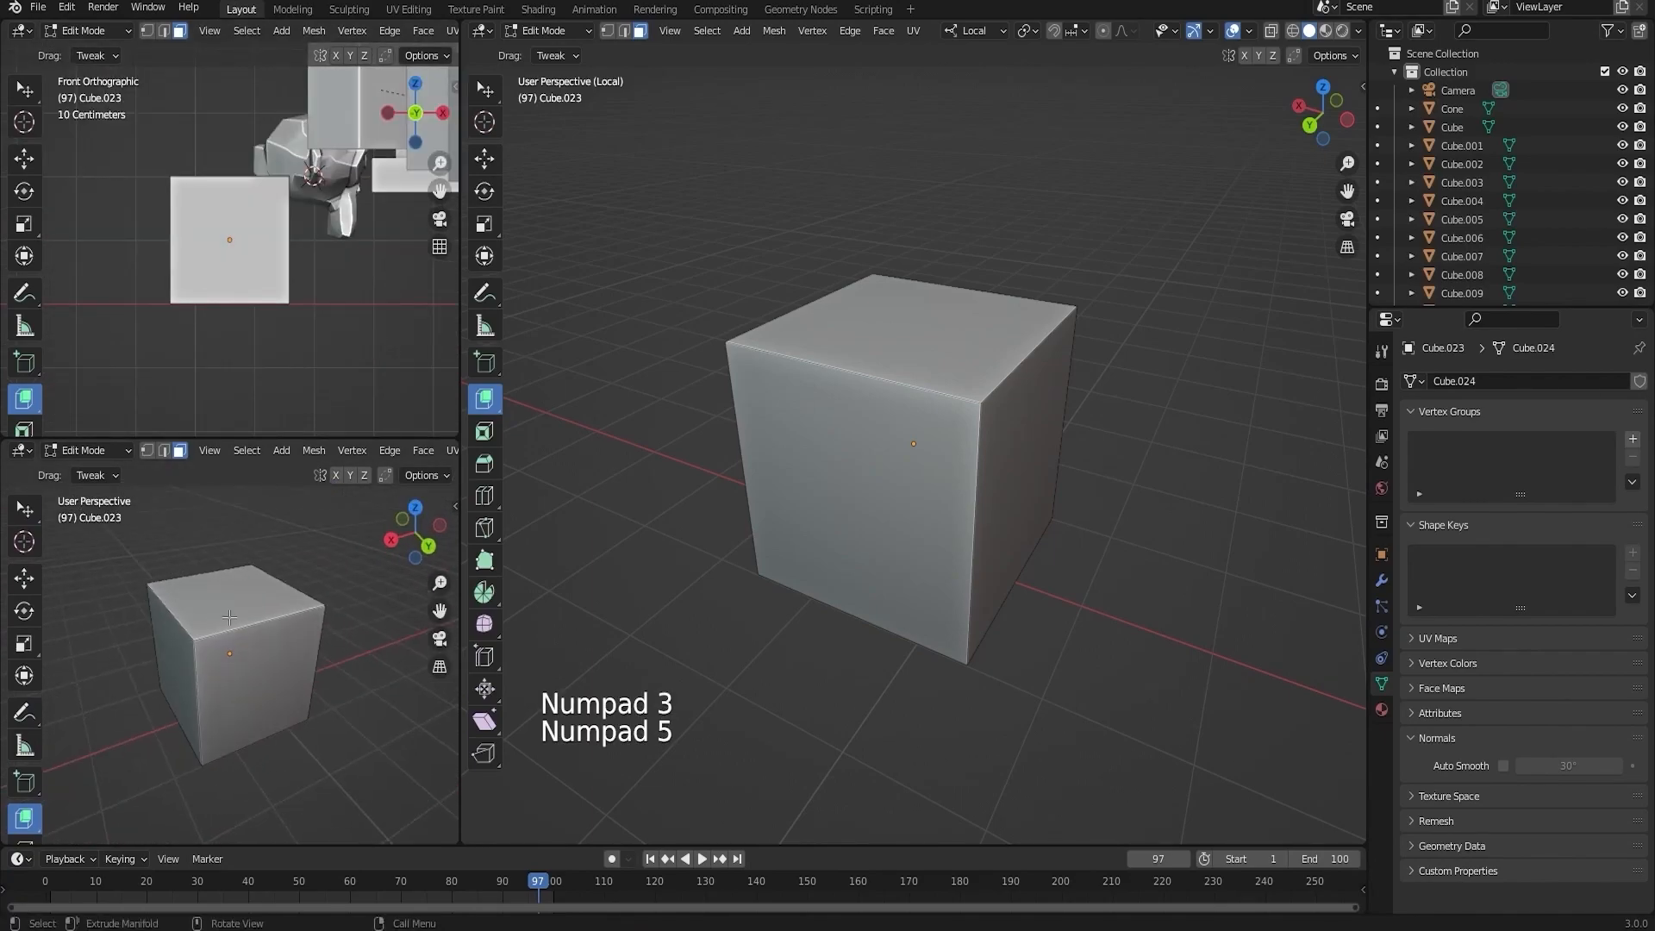
pyautogui.press('KP_5')
pyautogui.keyDown('shift'); pyautogui.moveTo(289, 705); pyautogui.dragTo(295, 561, button='middle'); pyautogui.keyUp('shift')
pyautogui.moveTo(295, 560)
pyautogui.keyDown('ctrl'); pyautogui.mouseDown(button='middle')
pyautogui.moveTo(295, 591)
pyautogui.moveTo(226, 614)
pyautogui.moveTo(323, 573)
pyautogui.mouseUp(button='middle'); pyautogui.keyUp('ctrl')
pyautogui.keyDown('shift'); pyautogui.moveTo(323, 573); pyautogui.dragTo(262, 656, button='middle'); pyautogui.keyUp('shift')
pyautogui.keyDown('ctrl'); pyautogui.moveTo(263, 656); pyautogui.dragTo(264, 569, button='middle'); pyautogui.keyUp('ctrl')
pyautogui.keyDown('shift'); pyautogui.moveTo(265, 569); pyautogui.dragTo(148, 657, button='middle'); pyautogui.keyUp('shift')
# - Switch the upper small viewport to top view and toggle local view for the cube
pyautogui.press('KP_3')
pyautogui.press('KP_7')
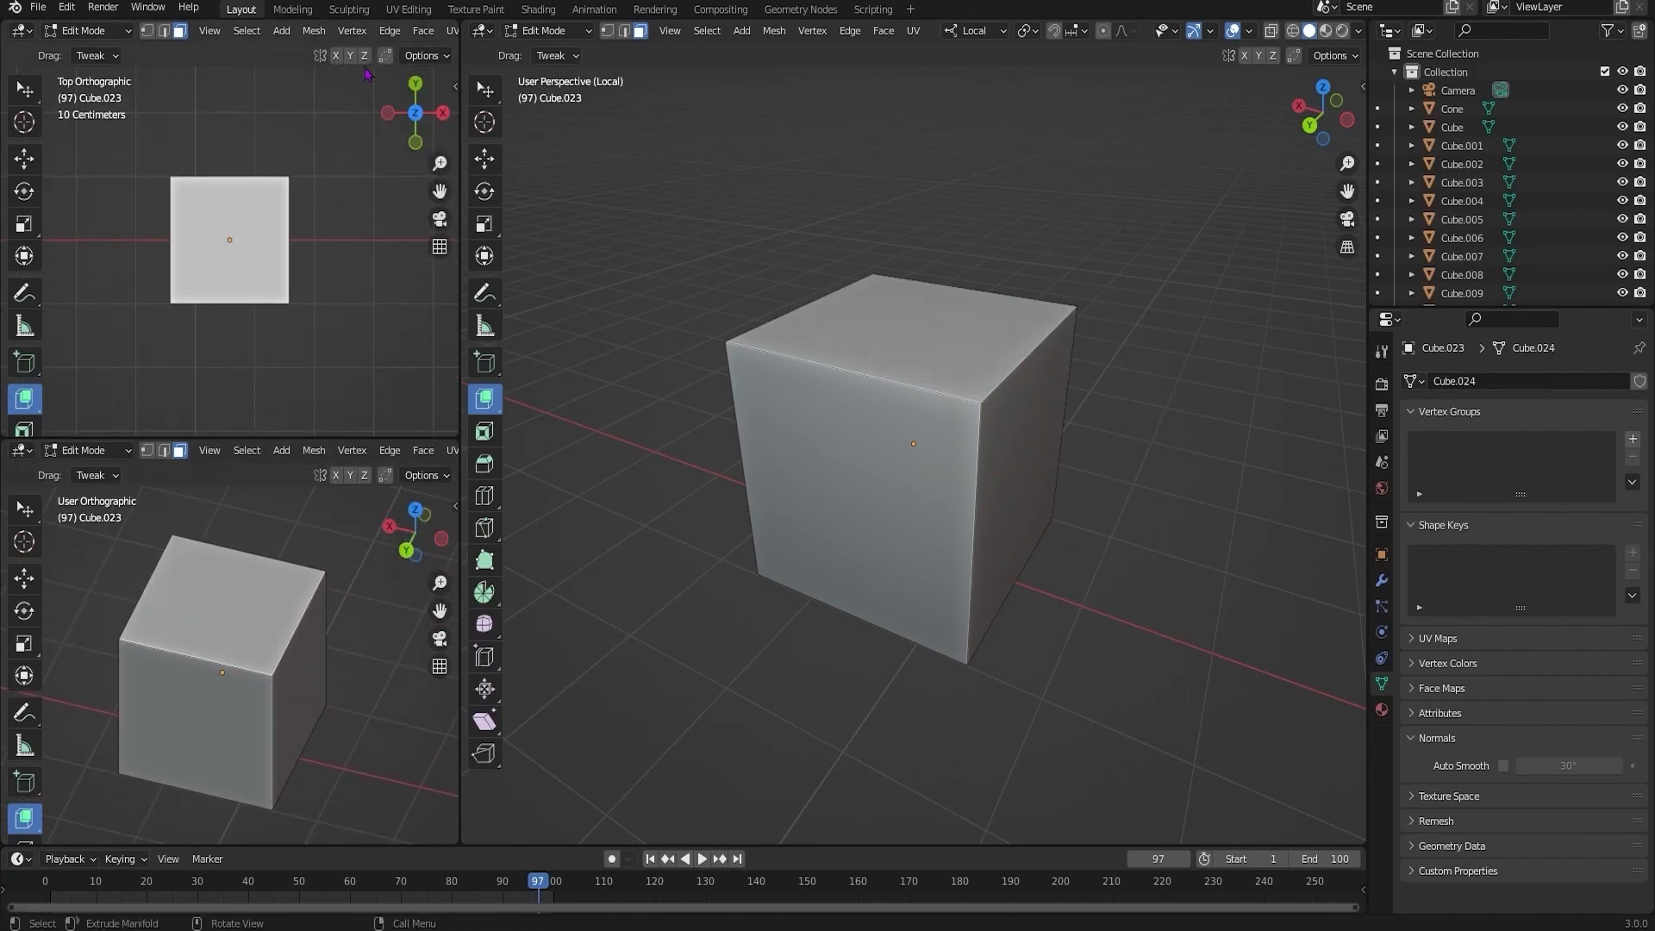
pyautogui.click(424, 56)
pyautogui.press('KP_Multiply')
pyautogui.press('KP_Divide')
pyautogui.press('KP_Divide')
pyautogui.press('KP_Divide')
pyautogui.press('KP_Divide')
# - Zoom the top view out and in, and view the cube from another side in the main viewport
pyautogui.press('KP_Subtract')
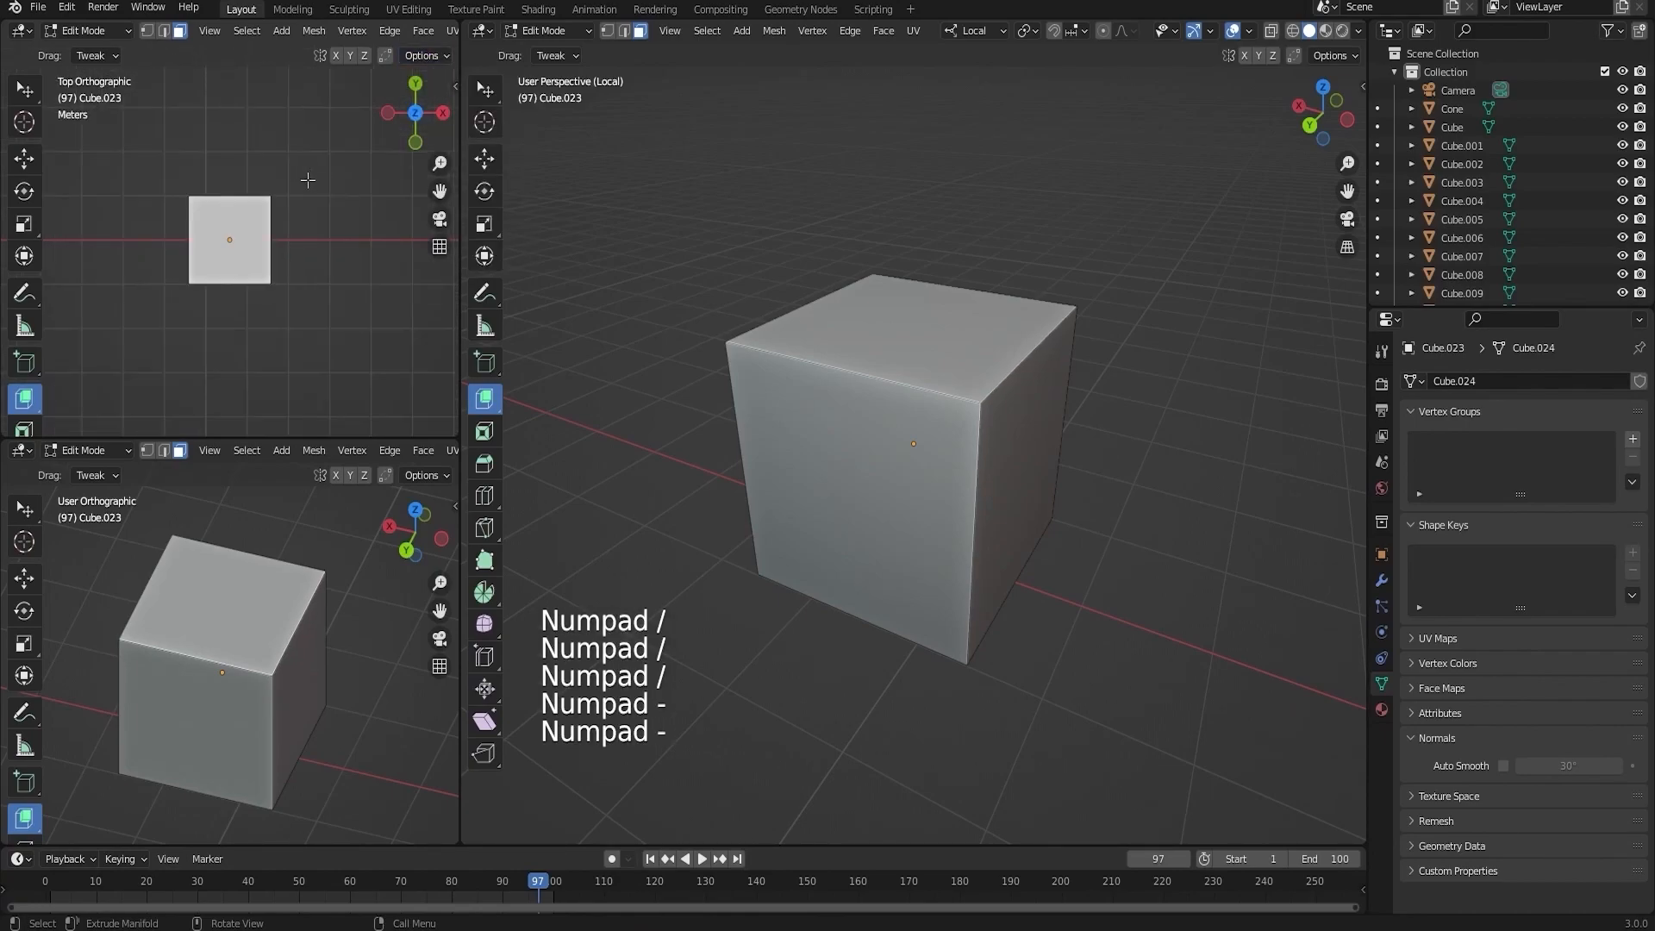
pyautogui.press('KP_Add')
pyautogui.press('KP_Add')
pyautogui.press('KP_Add')
pyautogui.press('KP_Add')
pyautogui.moveTo(1117, 179); pyautogui.dragTo(1222, 203, button='middle')
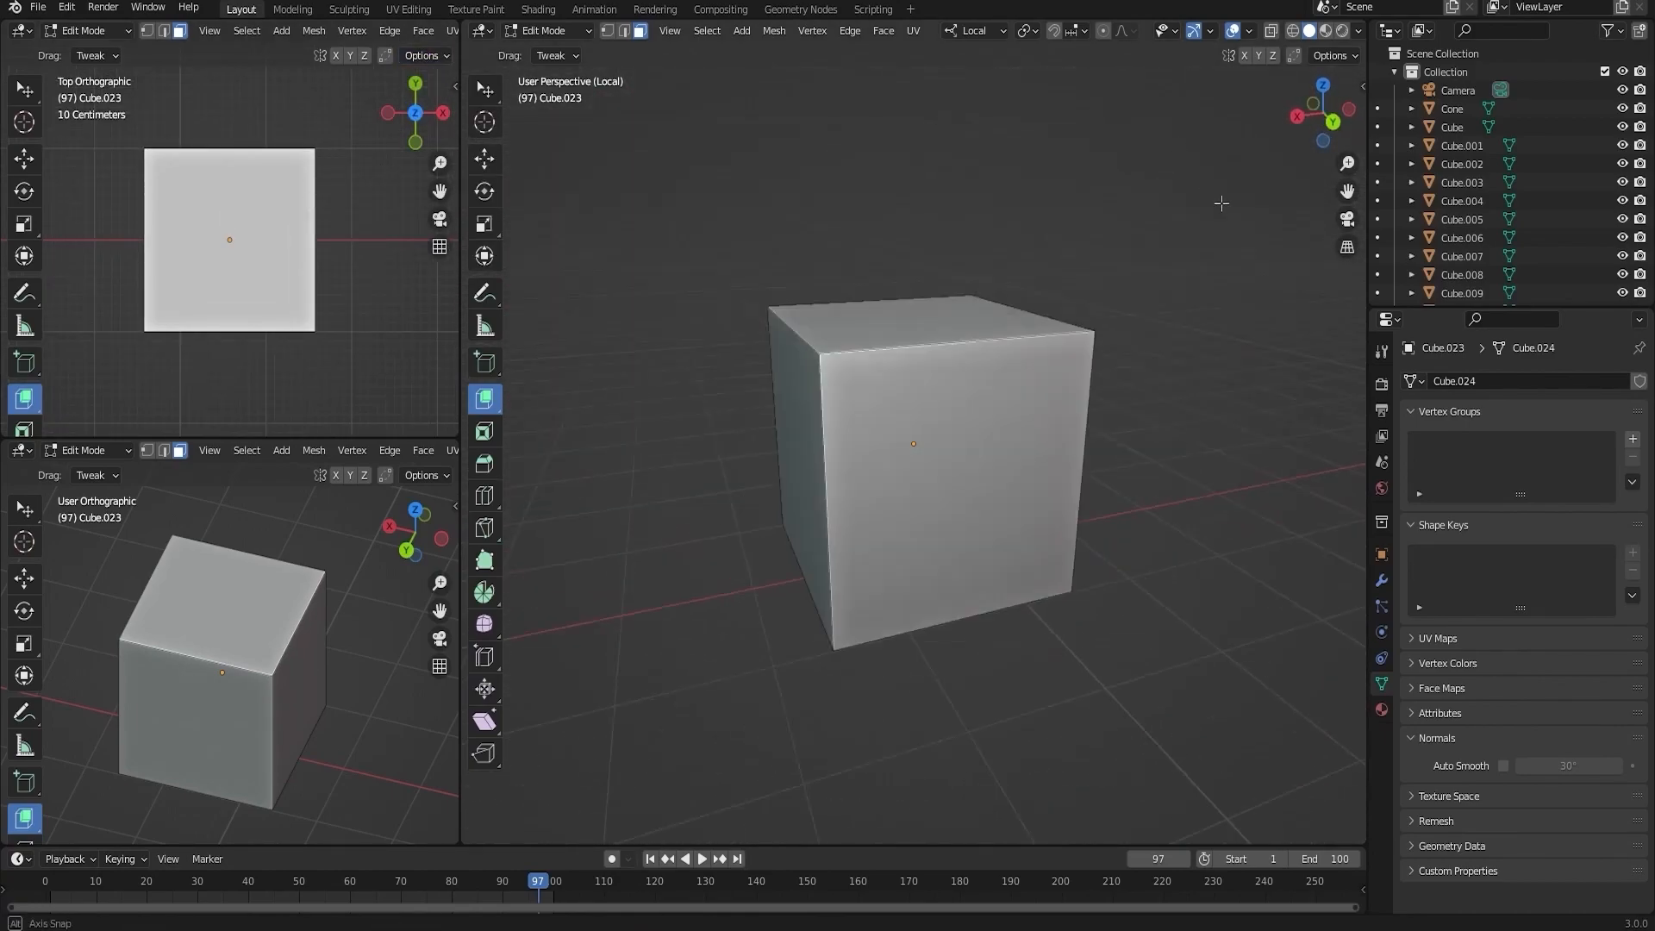
# - Select the cube's top face in the main viewport and bevel its edges into a sloped lid
pyautogui.press('Tab')
pyautogui.keyDown('ctrl'); pyautogui.moveTo(986, 343); pyautogui.dragTo(1160, 317, button='middle'); pyautogui.keyUp('ctrl')
pyautogui.click(1047, 331)
pyautogui.press('Tab')
pyautogui.click(1039, 298)
pyautogui.moveTo(1056, 290); pyautogui.dragTo(1049, 296, button='middle')
pyautogui.hotkey('ctrl', 'b')
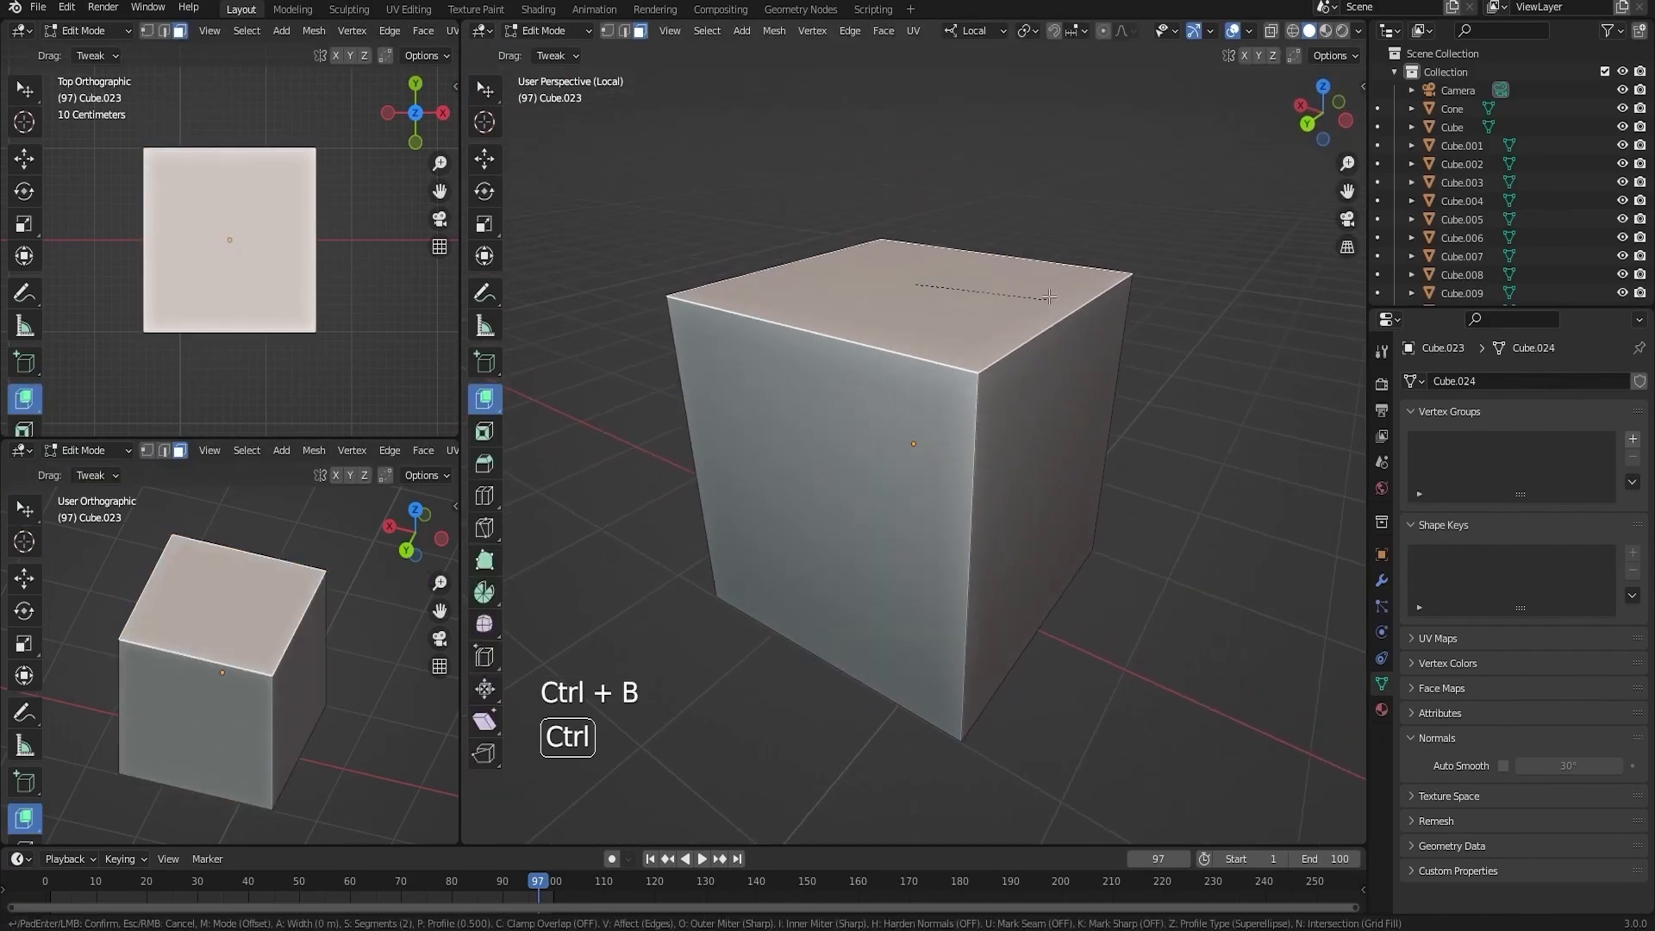
pyautogui.click(1127, 229)
pyautogui.click(1139, 276)
pyautogui.moveTo(1094, 418); pyautogui.dragTo(1167, 396, button='middle')
# - Inset one side face of the cube and extrude it inward into a recessed panel
pyautogui.click(1060, 447)
pyautogui.moveTo(1065, 448); pyautogui.dragTo(1119, 495, button='middle')
pyautogui.press('i')
pyautogui.click(1126, 486)
pyautogui.press('e')
pyautogui.click(1084, 569)
pyautogui.click(1181, 534)
# - Add two loop cuts running over the lid and down the front, one near each side
pyautogui.moveTo(1025, 524); pyautogui.dragTo(1207, 528, button='middle')
pyautogui.click(948, 519)
pyautogui.moveTo(948, 519); pyautogui.dragTo(981, 524, button='middle')
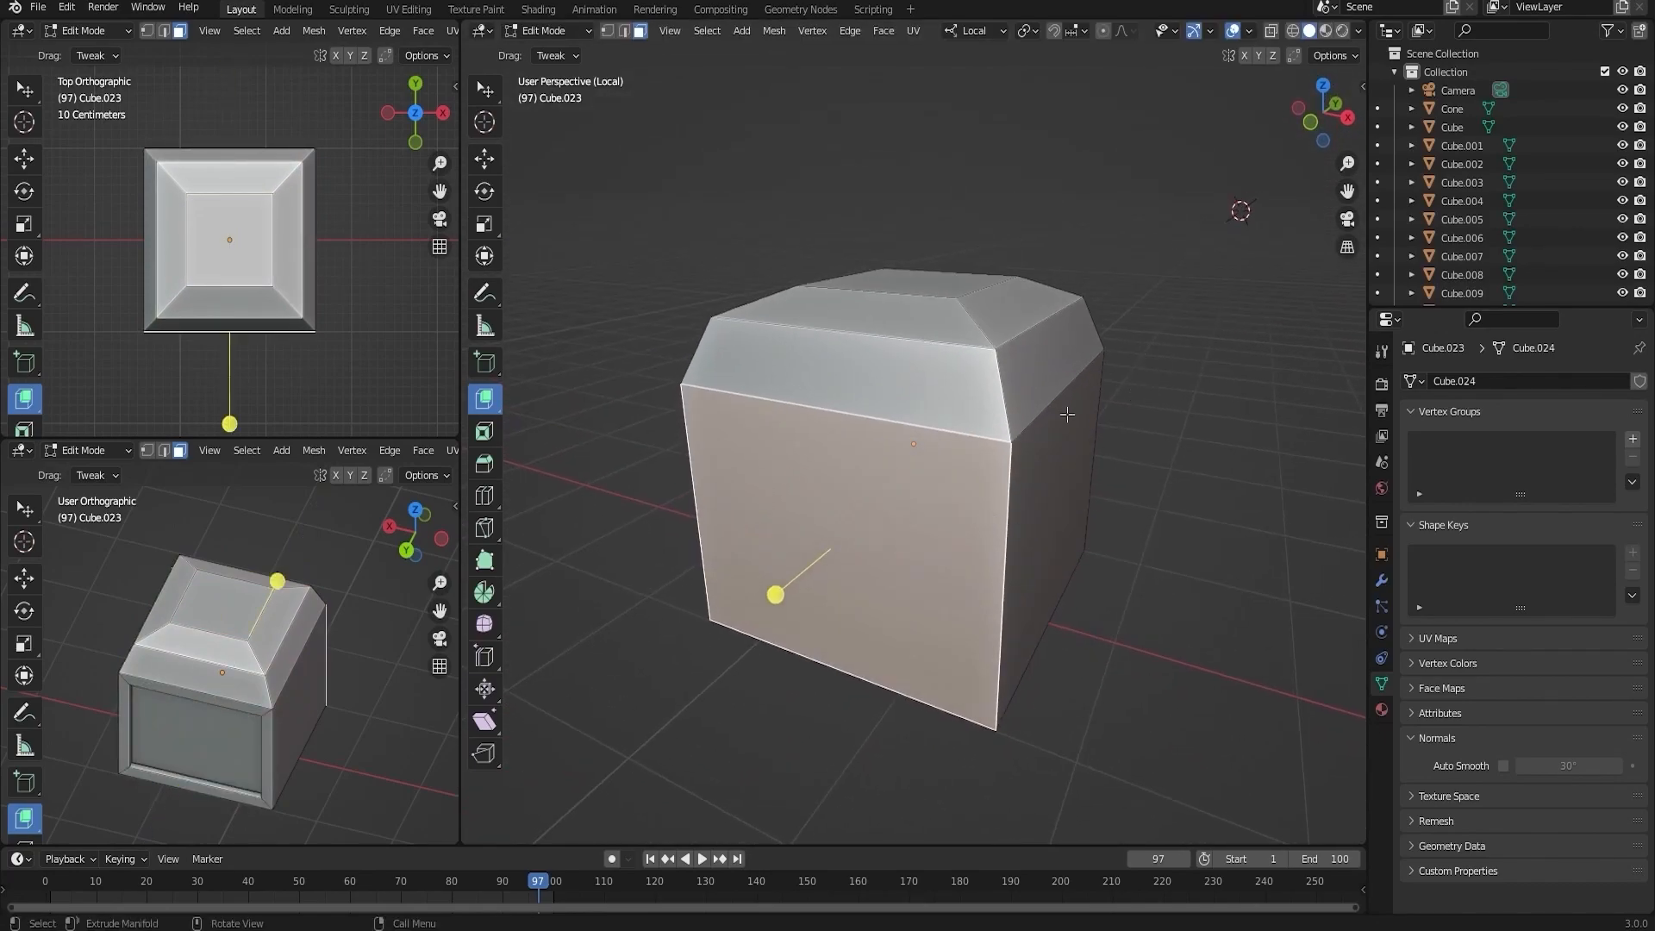
pyautogui.hotkey('ctrl', 'r')
pyautogui.click(935, 420)
pyautogui.click(1046, 445)
pyautogui.hotkey('ctrl', 'r')
pyautogui.click(888, 418)
pyautogui.click(871, 417)
pyautogui.moveTo(1112, 413); pyautogui.dragTo(939, 395, button='middle')
pyautogui.hotkey('ctrl', 'z')
pyautogui.moveTo(939, 395); pyautogui.dragTo(981, 393, button='middle')
# - Select the loop-cut edges running over the lid and bevel them into narrow strips
pyautogui.click(1050, 449)
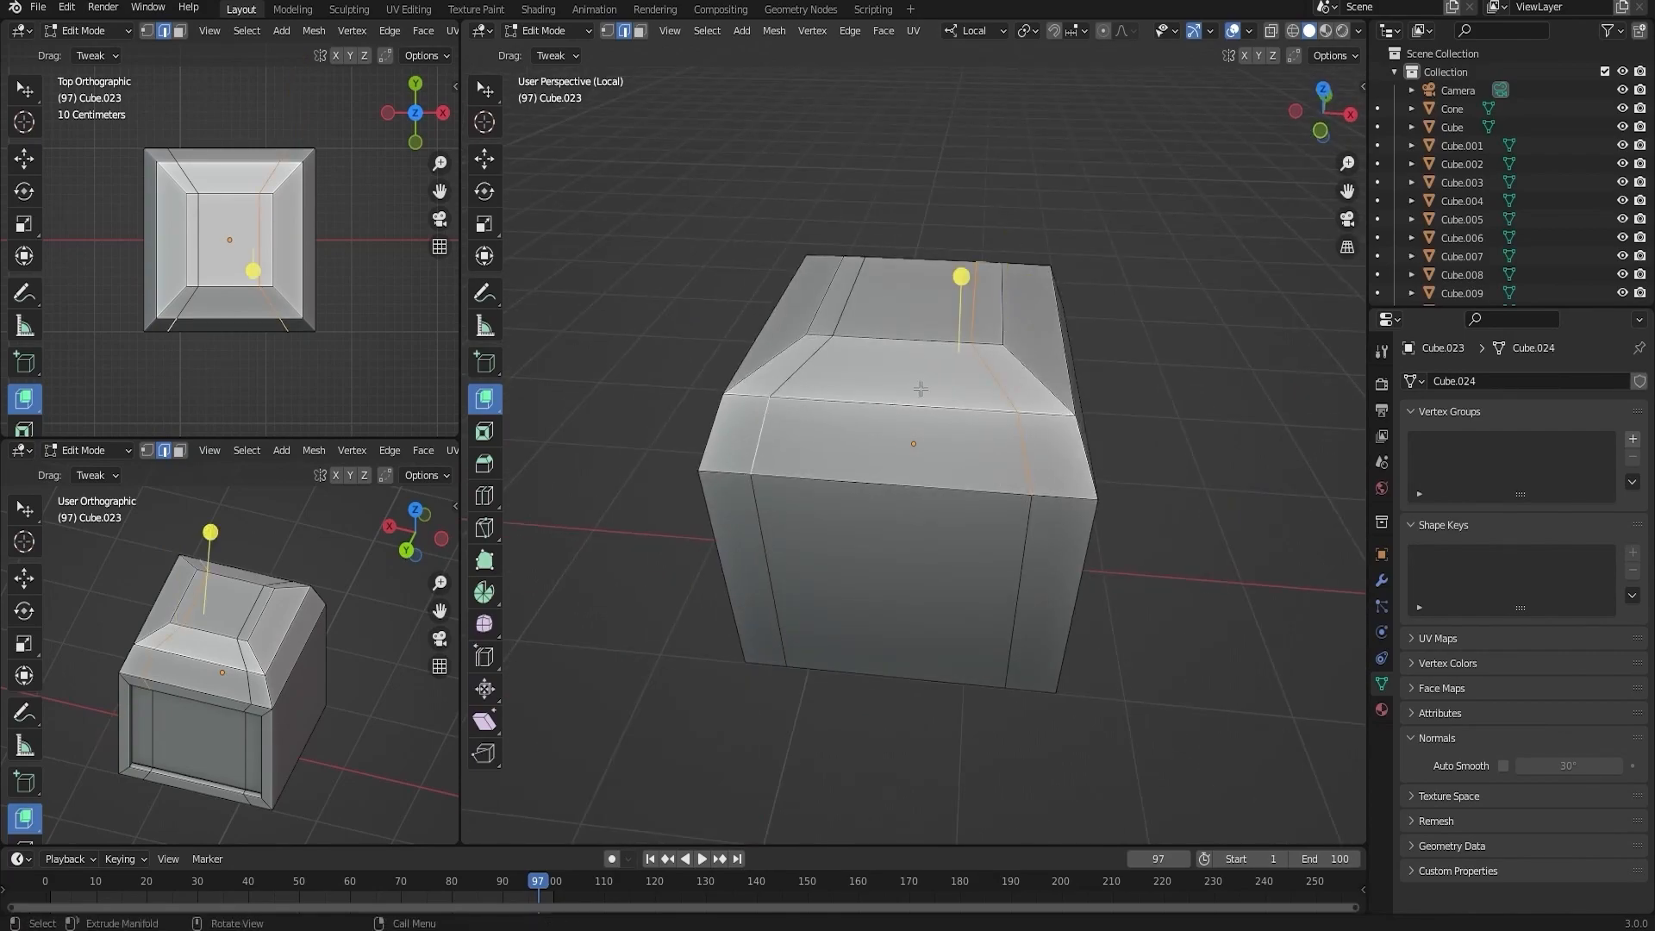
pyautogui.keyDown('ctrl'); pyautogui.click(963, 599); pyautogui.keyUp('ctrl')
pyautogui.scroll(1, 1007, 300)
pyautogui.keyDown('shift'); pyautogui.moveTo(1007, 300); pyautogui.dragTo(934, 366, button='middle'); pyautogui.keyUp('shift')
pyautogui.hotkey('ctrl', 'b')
pyautogui.click(1045, 312)
# - Raise the strip faces outward along their normals by about 0.035 m
pyautogui.scroll(2, 1036, 259)
pyautogui.rightClick(933, 366)
pyautogui.press('Escape')
pyautogui.press('3')
pyautogui.click(918, 300)
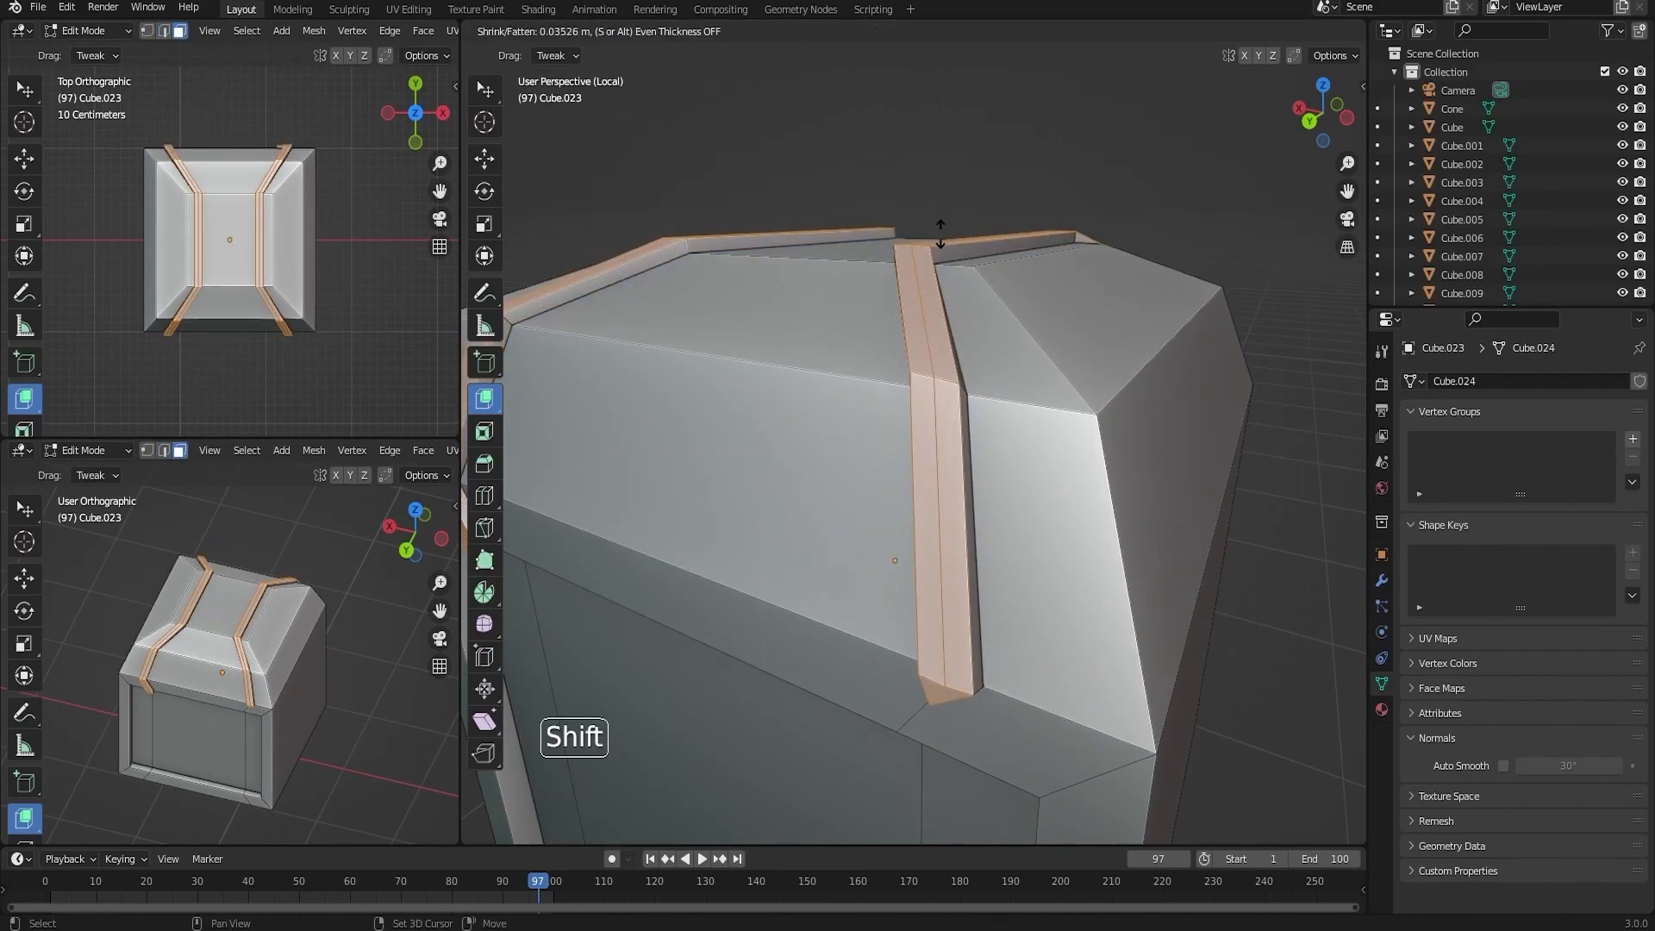
pyautogui.click(938, 226)
# - Inspect the lid strips from several angles and undo the raised strips and their bevel
pyautogui.moveTo(938, 226); pyautogui.dragTo(836, 258, button='middle')
pyautogui.moveTo(1121, 344); pyautogui.dragTo(1034, 345, button='middle')
pyautogui.keyDown('ctrl'); pyautogui.moveTo(1034, 344); pyautogui.dragTo(1064, 379, button='middle'); pyautogui.keyUp('ctrl')
pyautogui.click(1068, 284)
pyautogui.moveTo(1069, 285); pyautogui.dragTo(966, 344, button='middle')
pyautogui.keyDown('ctrl'); pyautogui.moveTo(965, 345); pyautogui.dragTo(1080, 380, button='middle'); pyautogui.keyUp('ctrl')
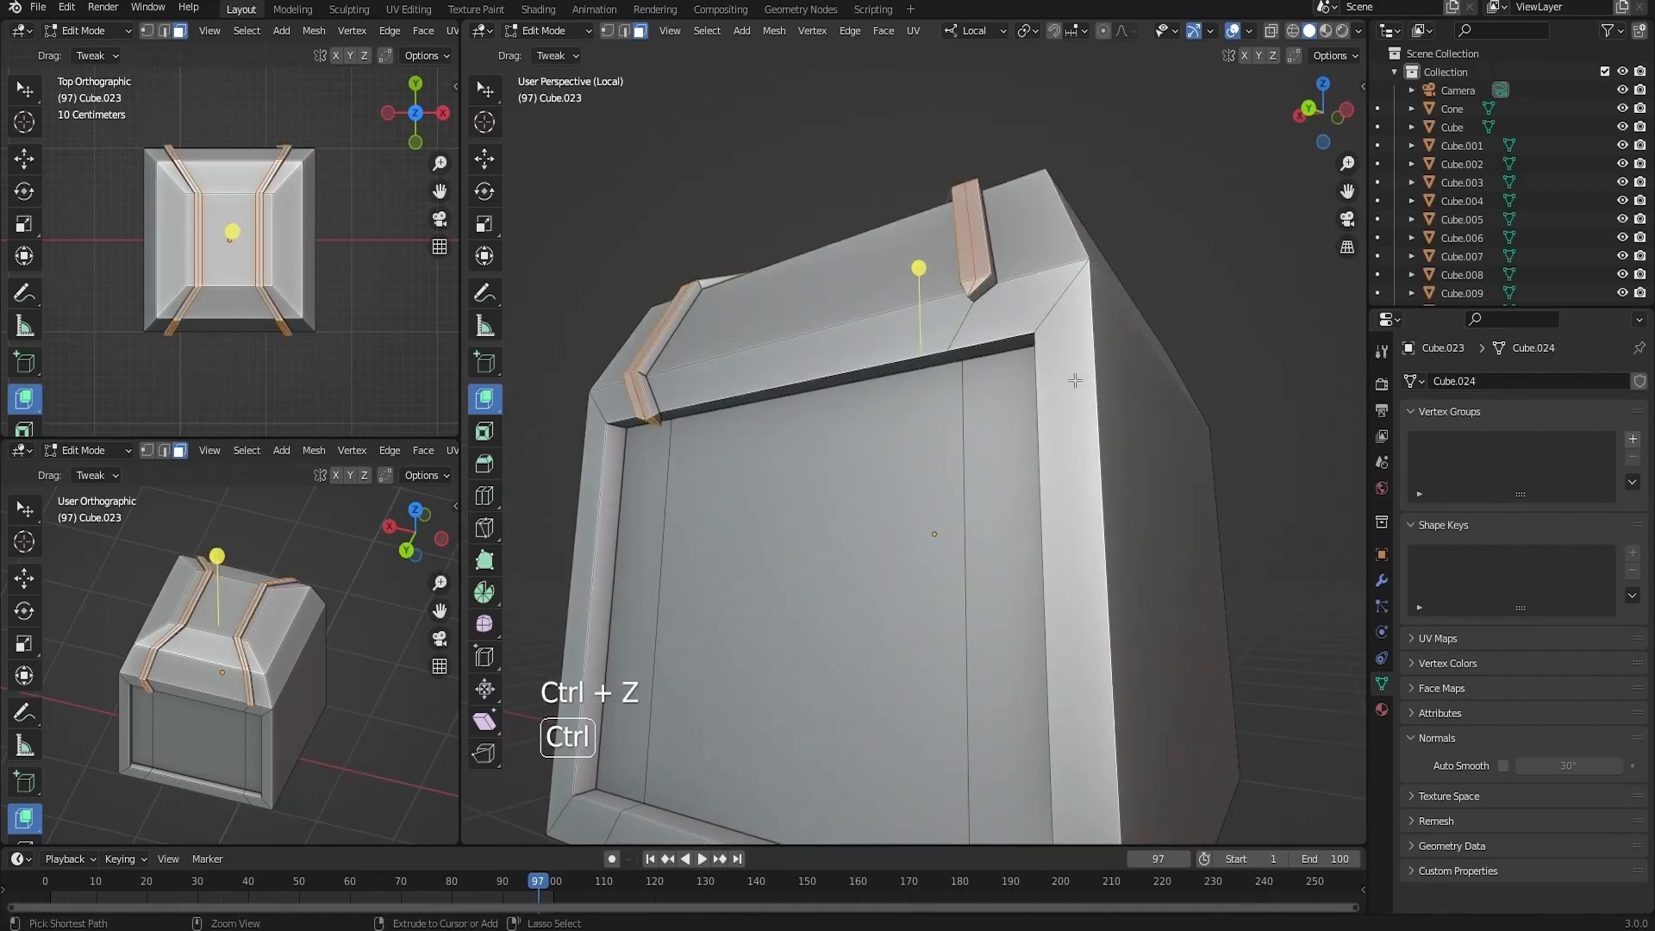
# - Extend the edge selection onto the front frame, bevel the edges into strips and raise the strip faces
pyautogui.keyDown('ctrl'); pyautogui.click(964, 317); pyautogui.keyUp('ctrl')
pyautogui.moveTo(964, 317); pyautogui.dragTo(926, 448, button='middle')
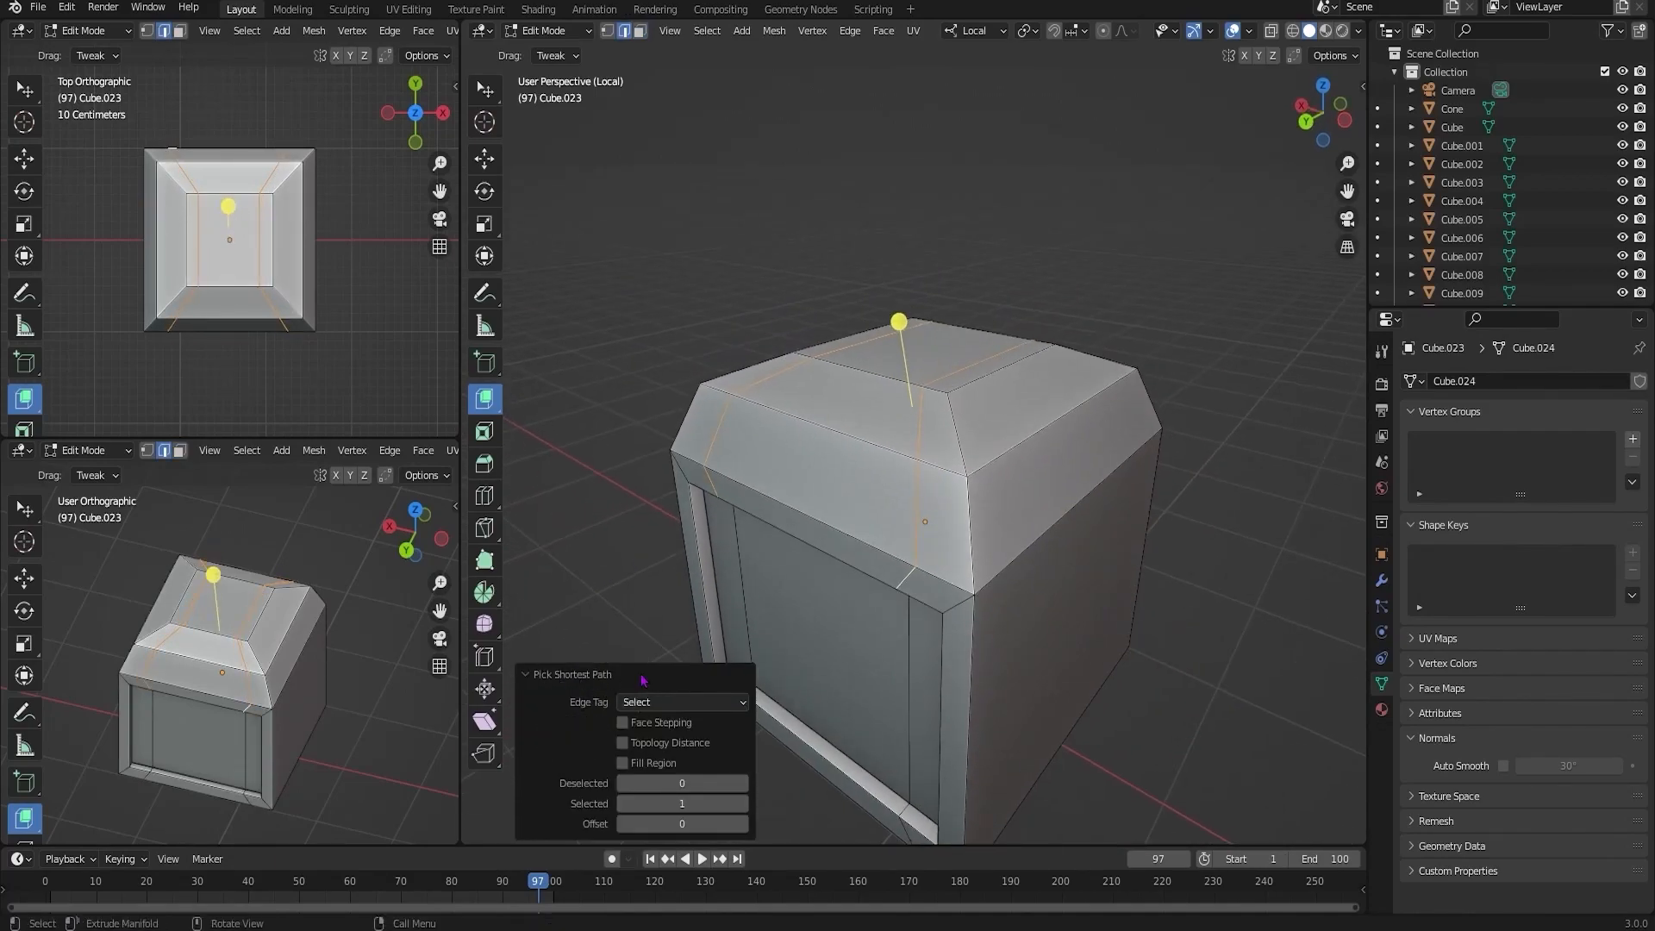
pyautogui.click(530, 677)
pyautogui.hotkey('ctrl', 'b')
pyautogui.moveTo(989, 393)
pyautogui.mouseDown(button='middle')
pyautogui.moveTo(1034, 373)
pyautogui.moveTo(1004, 386)
pyautogui.mouseUp(button='middle')
pyautogui.press('3')
pyautogui.rightClick(1093, 425)
pyautogui.click(1095, 421)
pyautogui.click(1033, 470)
pyautogui.moveTo(1032, 471); pyautogui.dragTo(1043, 509, button='middle')
# - Add another loop cut to the box and bevel it into a strip
pyautogui.hotkey('ctrl', 'r')
pyautogui.click(1047, 422)
pyautogui.rightClick(1048, 422)
pyautogui.moveTo(1090, 412); pyautogui.dragTo(1069, 351, button='middle')
pyautogui.hotkey('ctrl', 'b')
pyautogui.click(1080, 347)
pyautogui.keyDown('ctrl'); pyautogui.moveTo(870, 414); pyautogui.dragTo(880, 346, button='middle'); pyautogui.keyUp('ctrl')
pyautogui.press('3')
pyautogui.rightClick(878, 348)
pyautogui.click(879, 348)
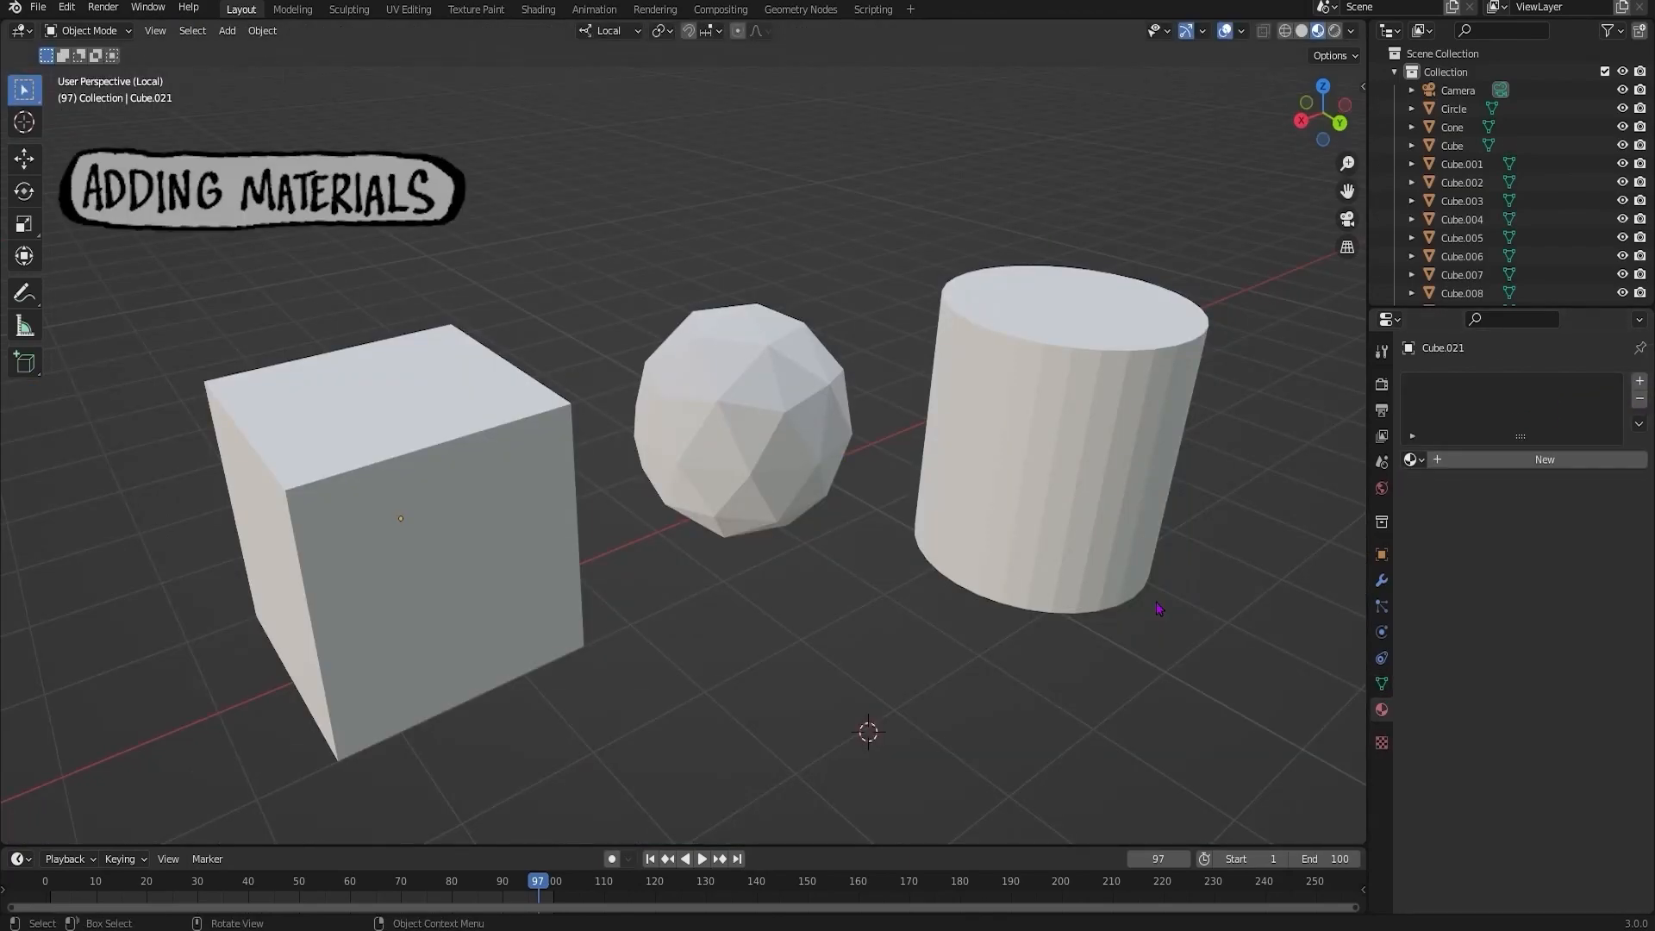
# - Compare the three objects in solid shading and material preview shading
pyautogui.moveTo(905, 482); pyautogui.dragTo(1222, 388, button='middle')
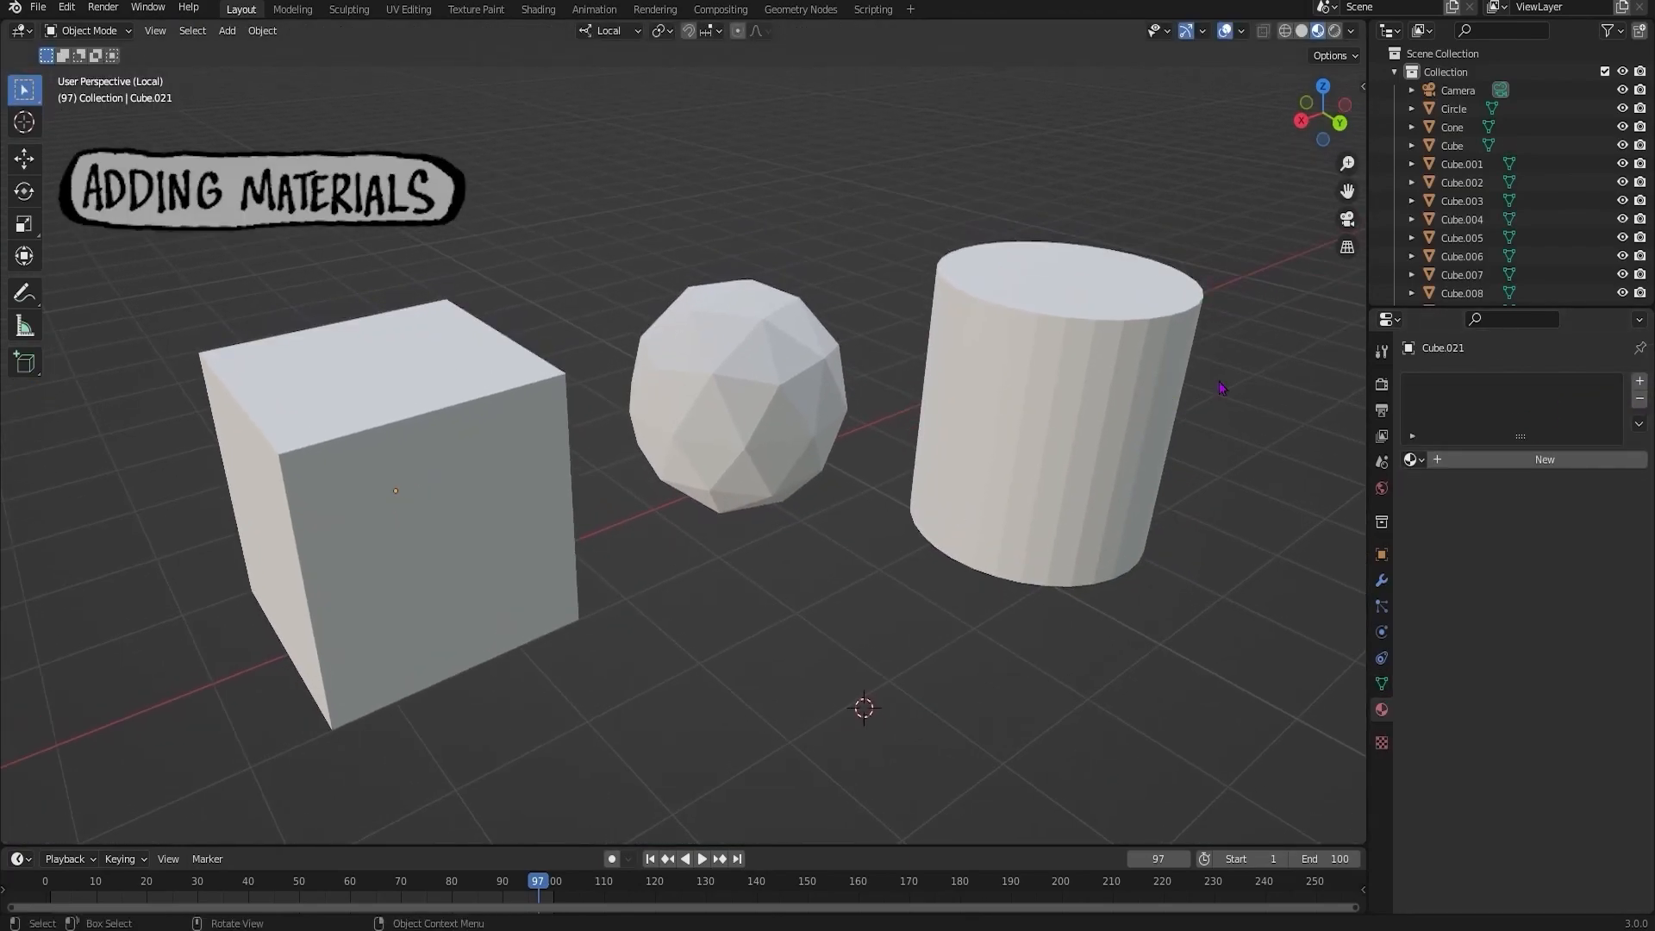
pyautogui.click(1301, 31)
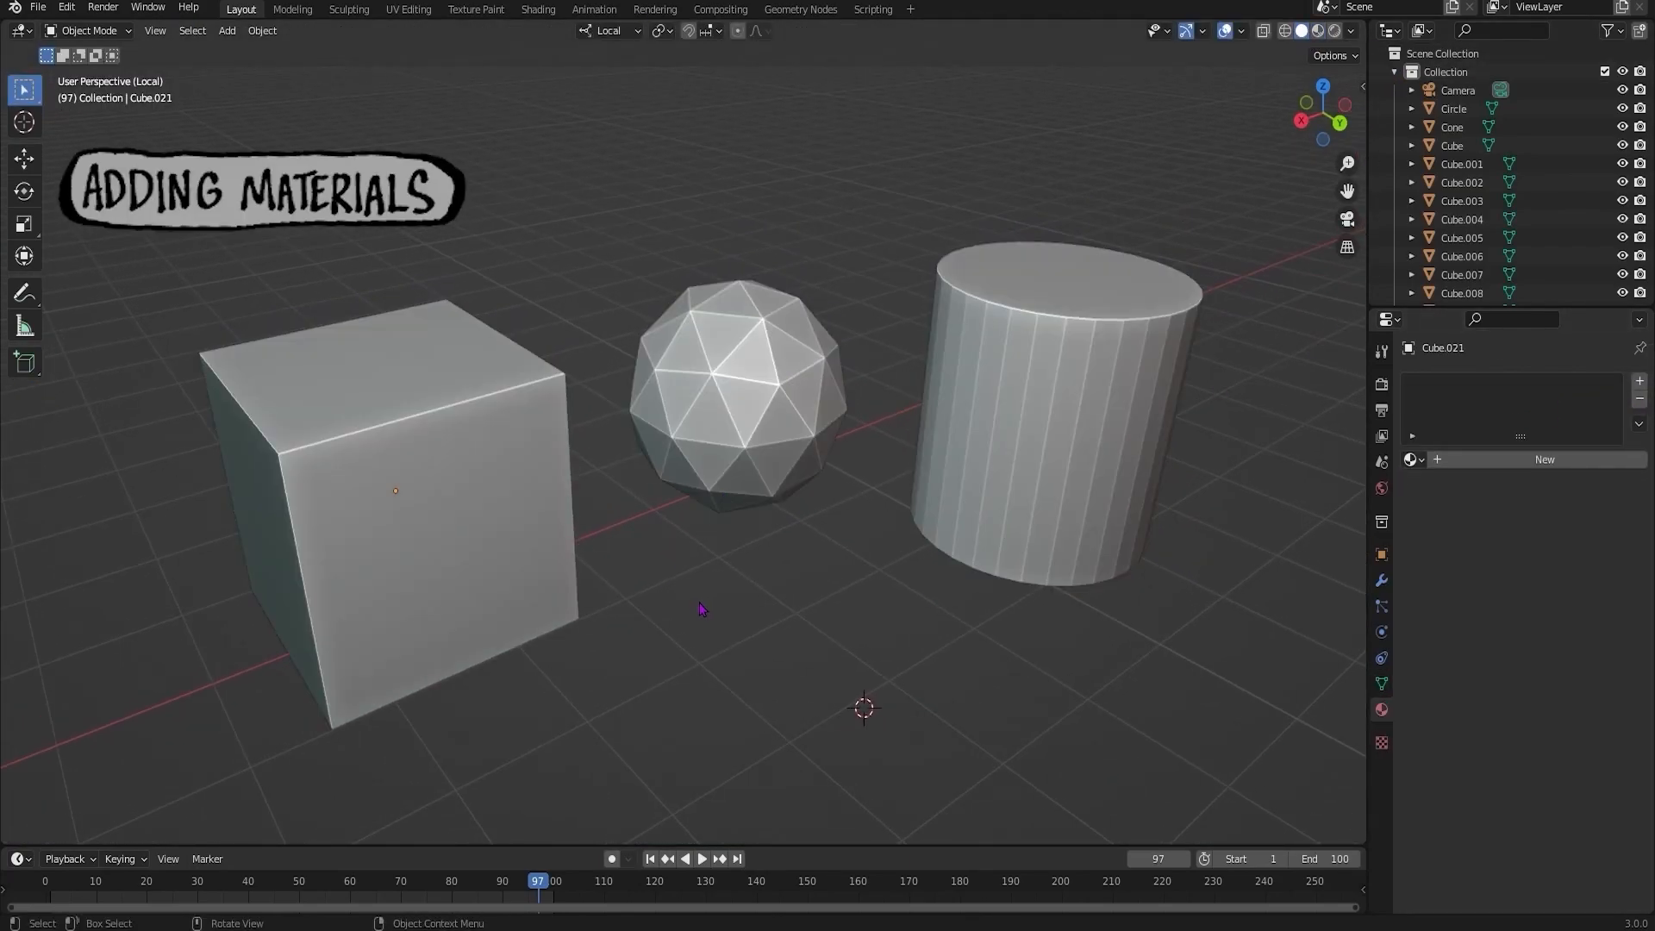
pyautogui.click(1317, 30)
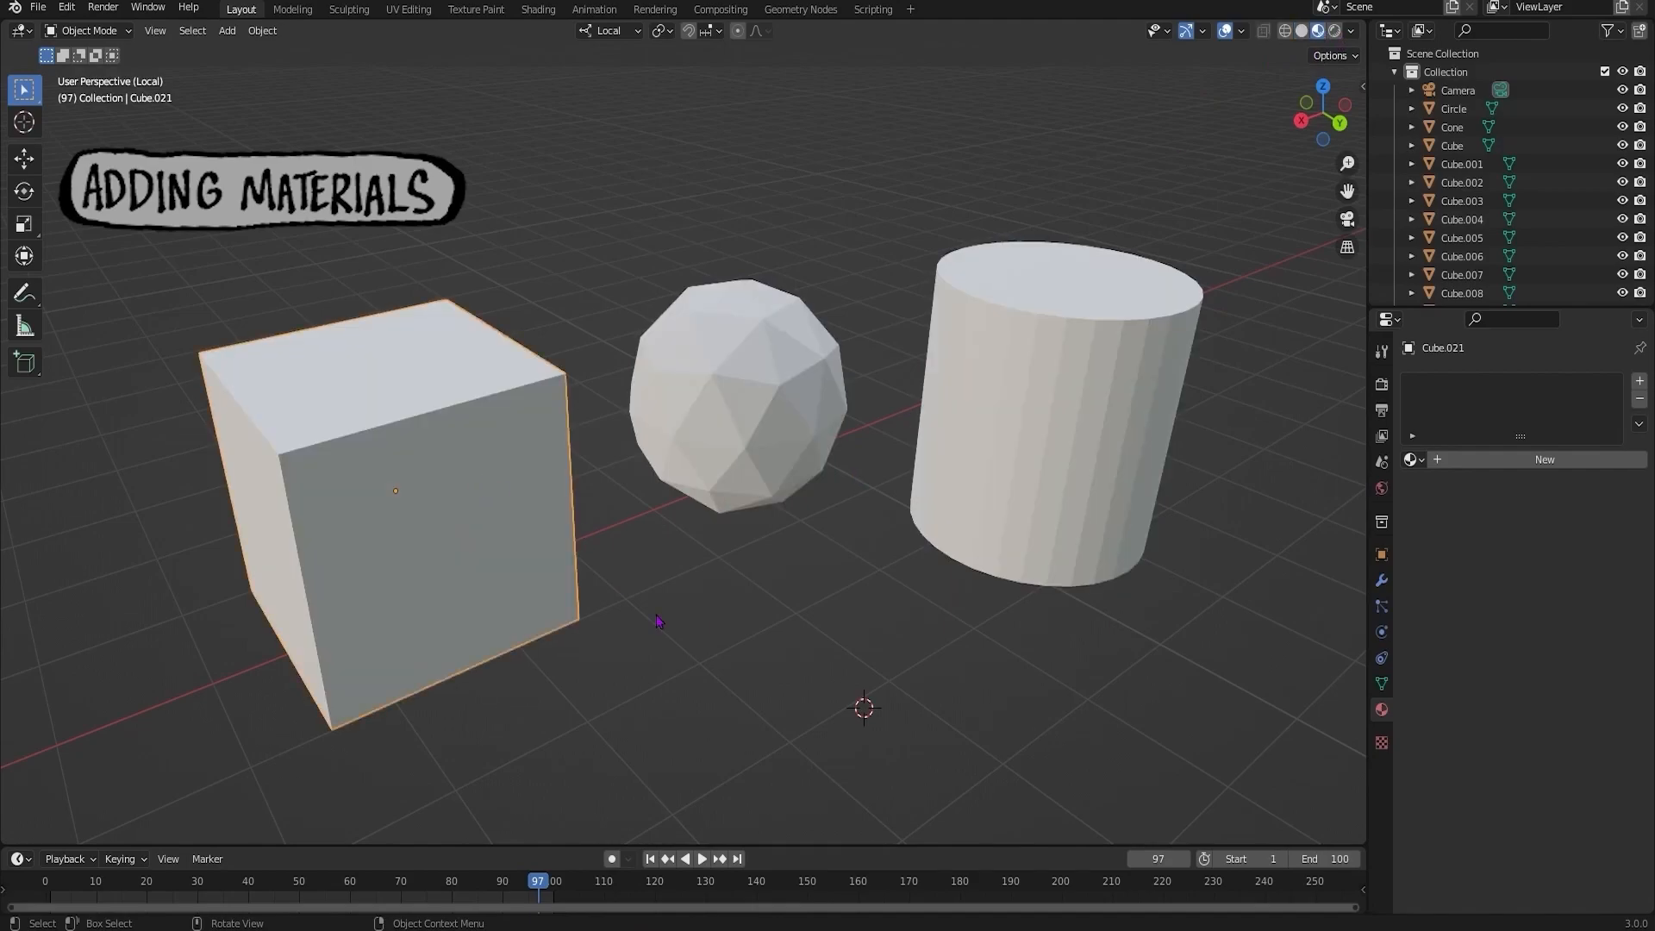
# - Add a new material to the cube and set its base color to red (H 0.998, S 0.952)
pyautogui.click(1544, 460)
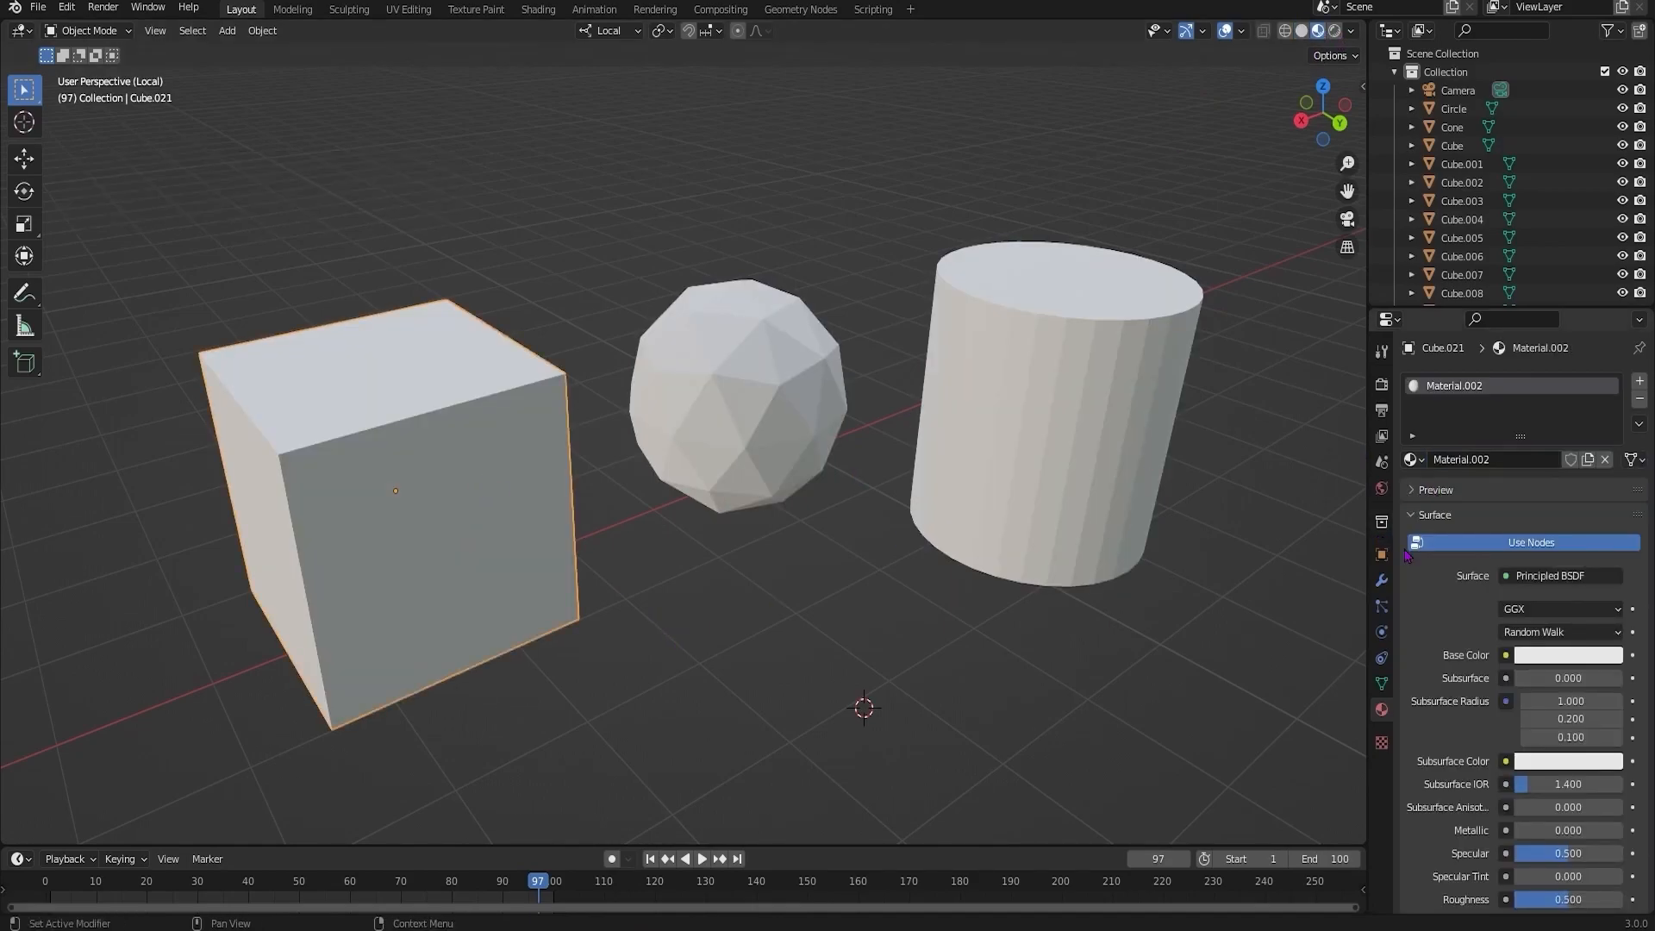
pyautogui.click(1557, 656)
pyautogui.moveTo(1526, 514); pyautogui.dragTo(1536, 512)
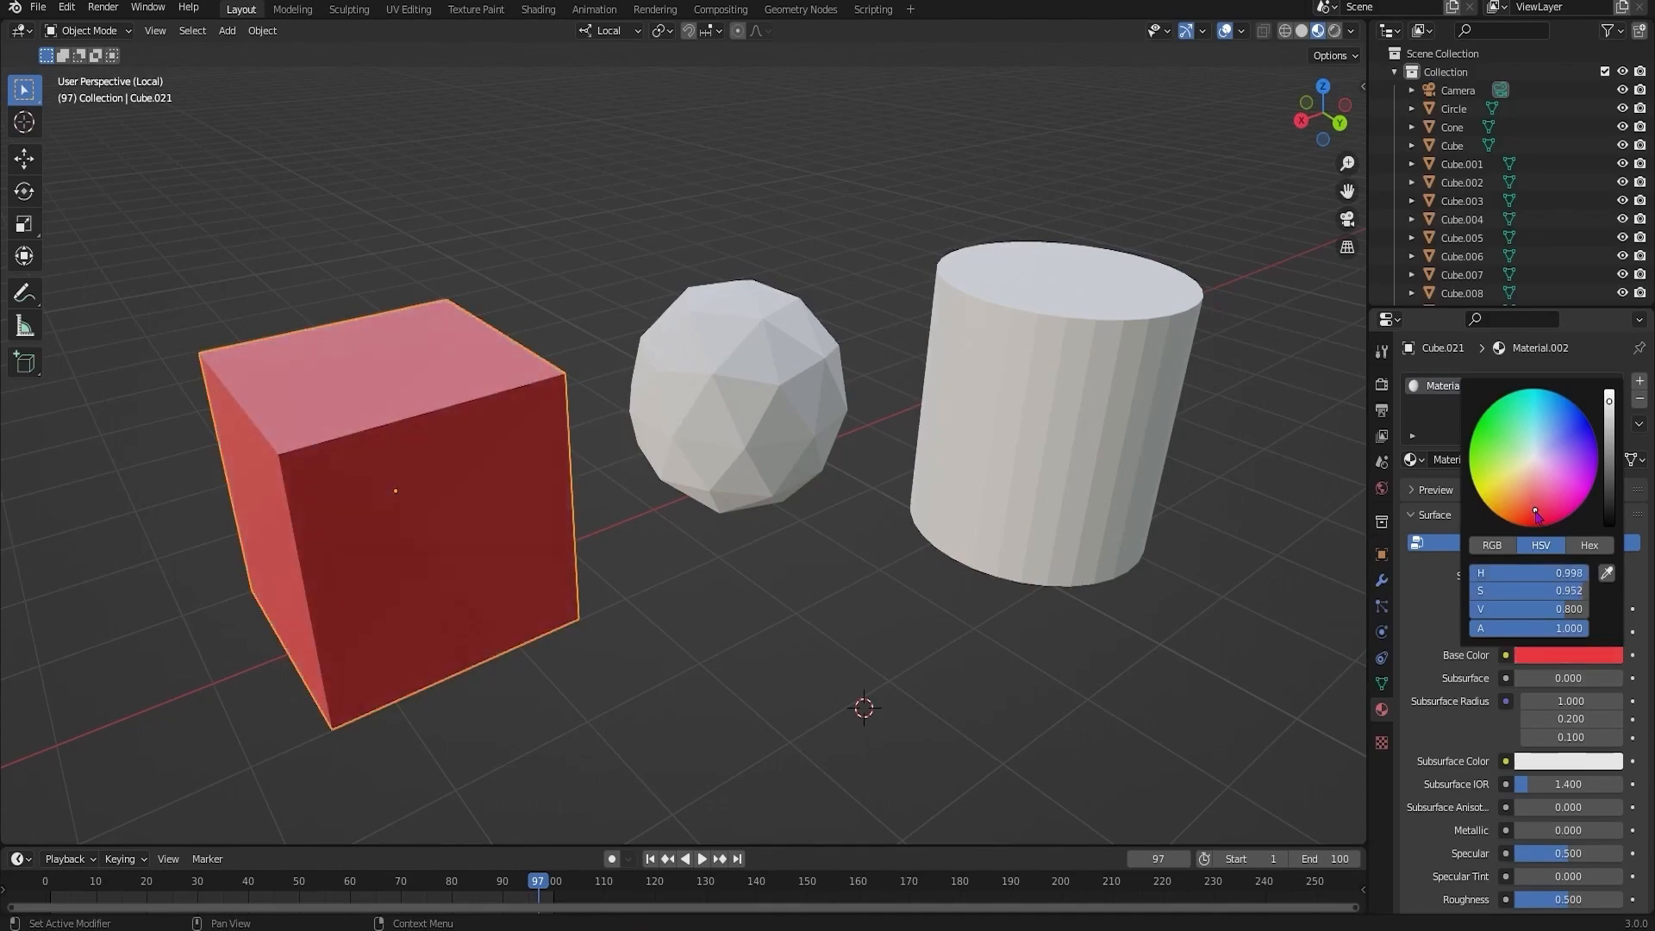
# - Add a new material to the joined sphere and cylinder, try a base color and undo the color
pyautogui.click(800, 395)
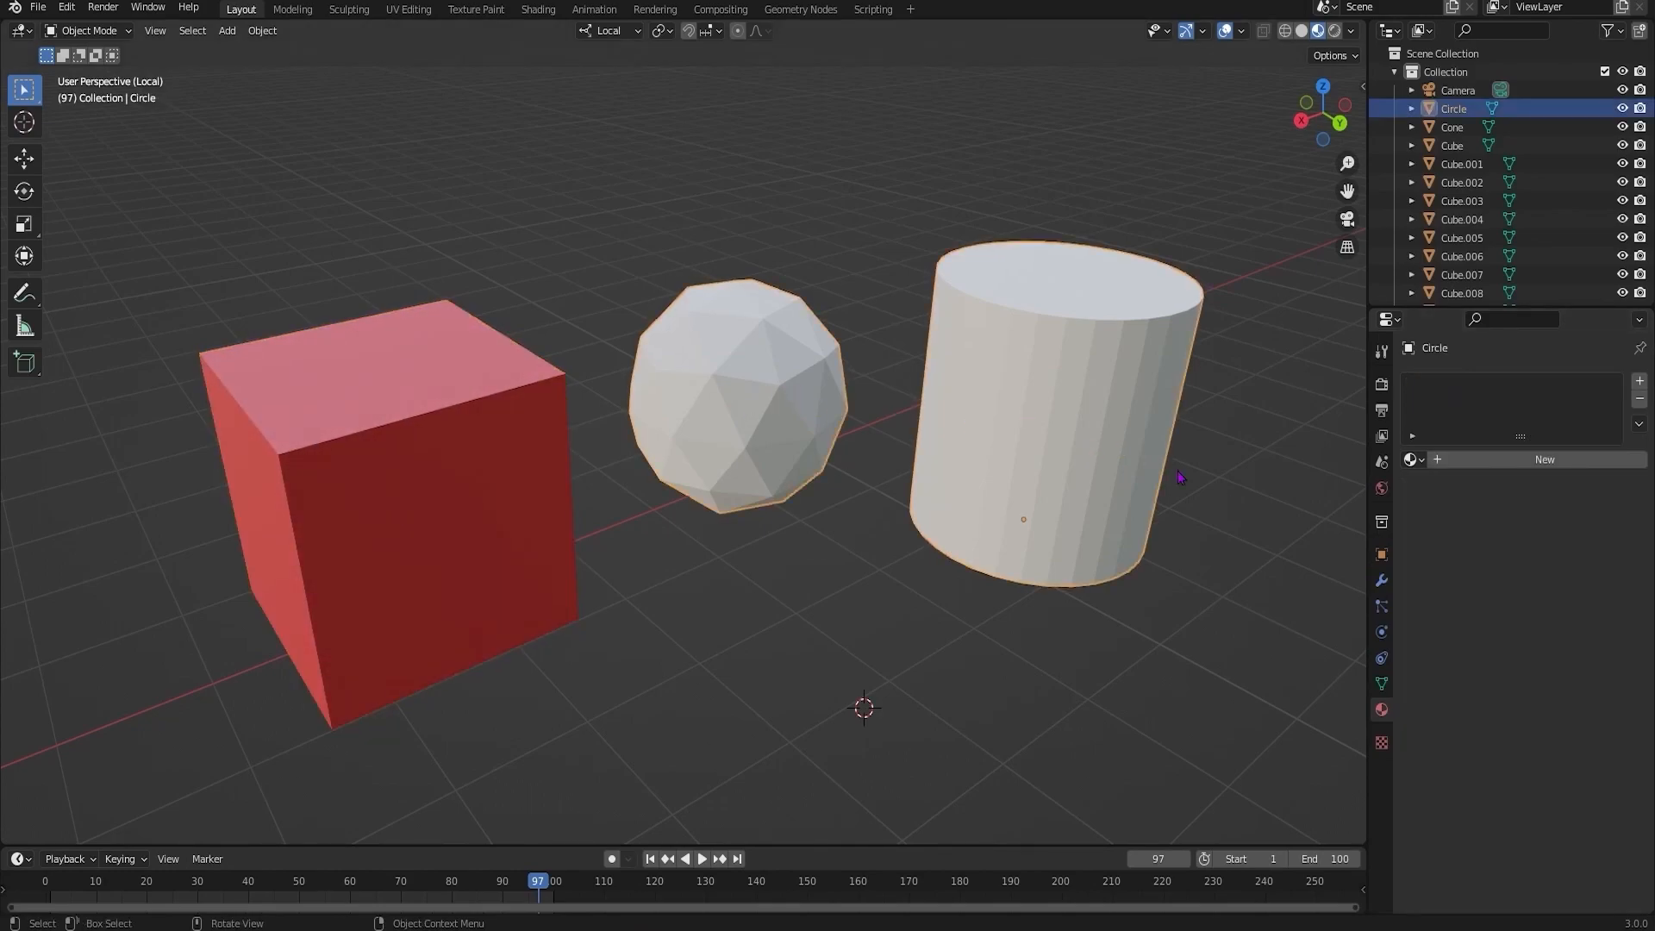
pyautogui.click(1489, 466)
pyautogui.click(1560, 655)
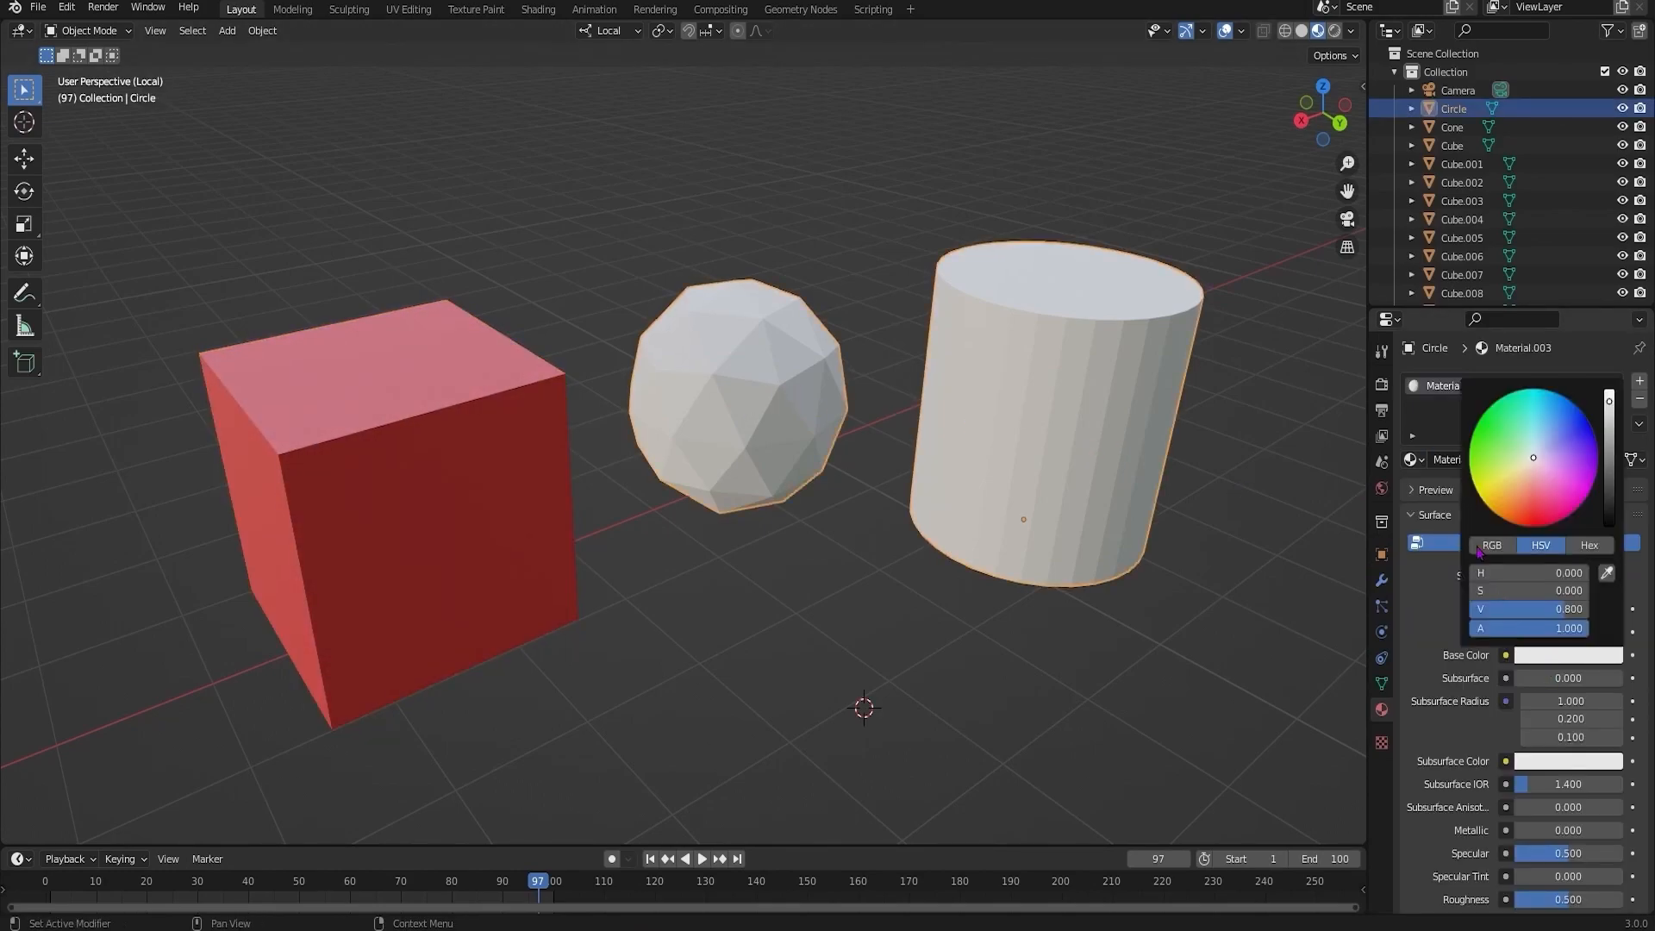
pyautogui.click(1509, 509)
pyautogui.hotkey('ctrl', 'z')
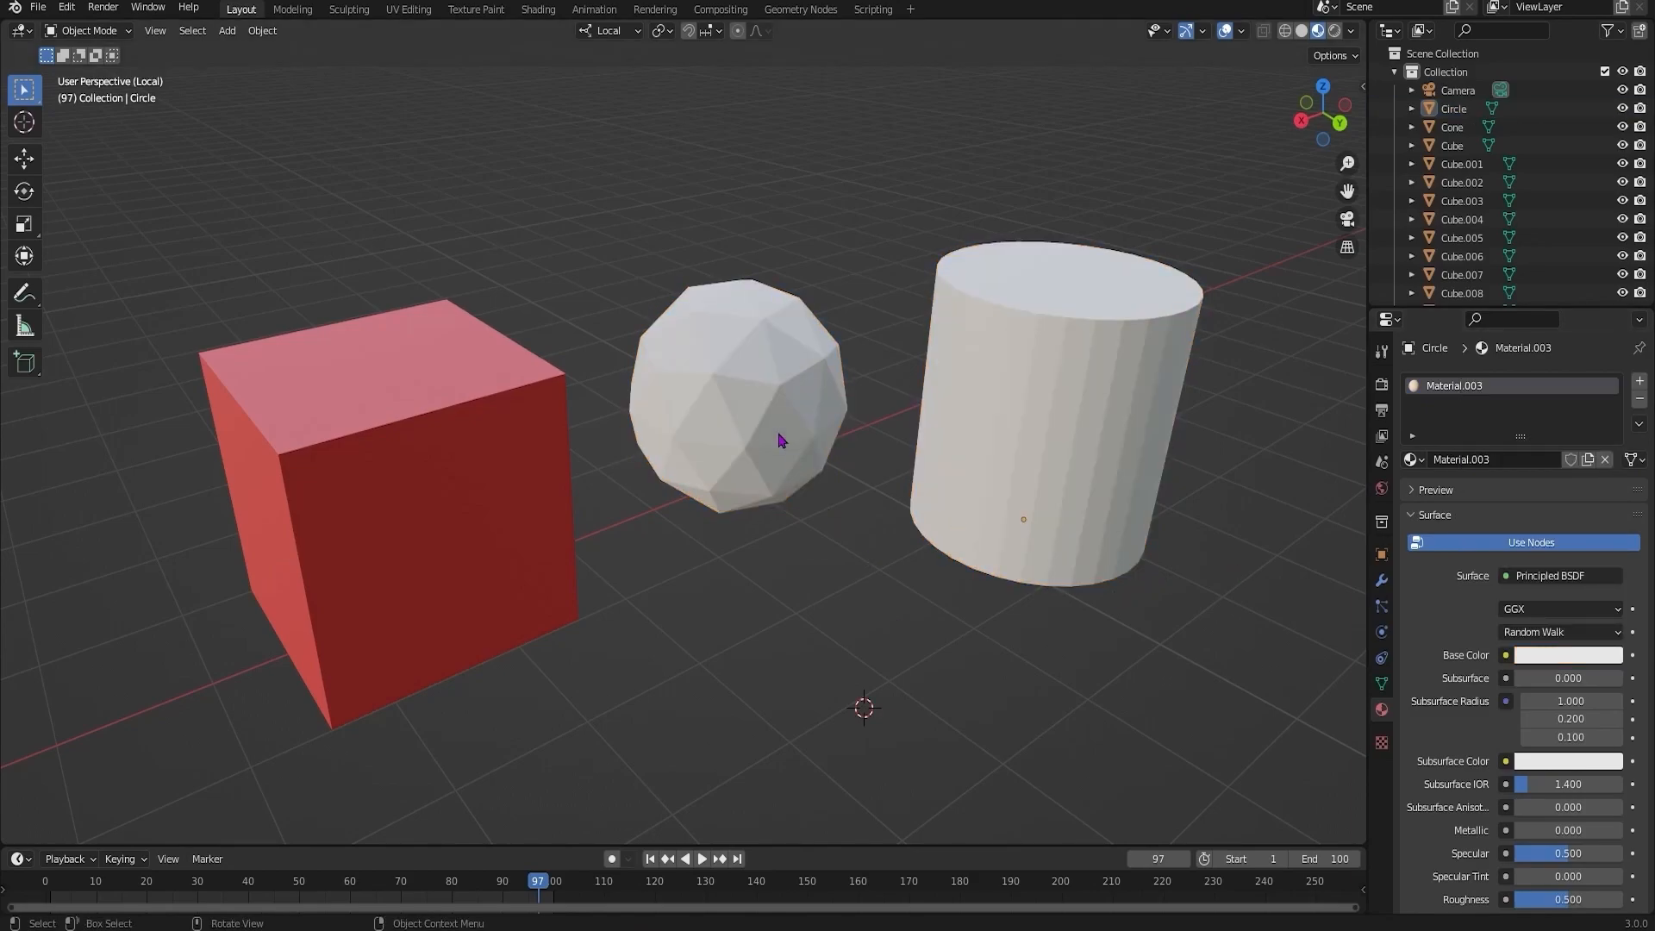
# - Separate the sphere from the cylinder into its own object
pyautogui.press('Tab')
pyautogui.press('p')
pyautogui.click(861, 469)
pyautogui.press('Tab')
# - Try a yellow-orange base color on the material shared by sphere and cylinder, and undo it
pyautogui.click(1549, 659)
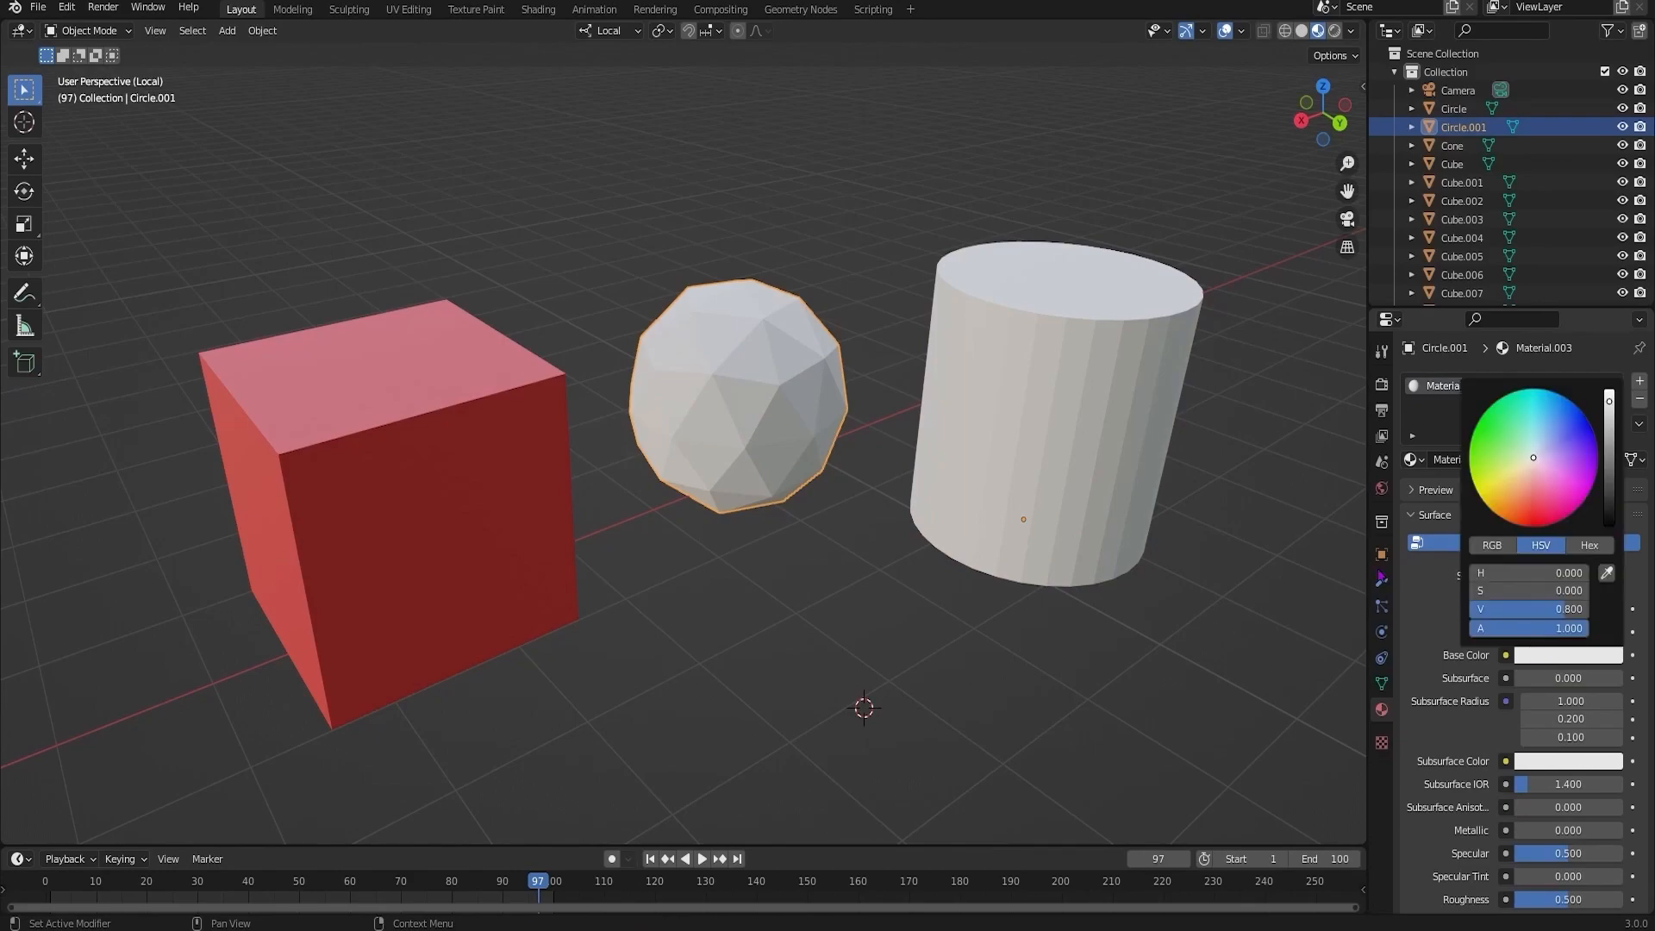
pyautogui.click(1565, 666)
pyautogui.click(1507, 498)
pyautogui.click(1234, 527)
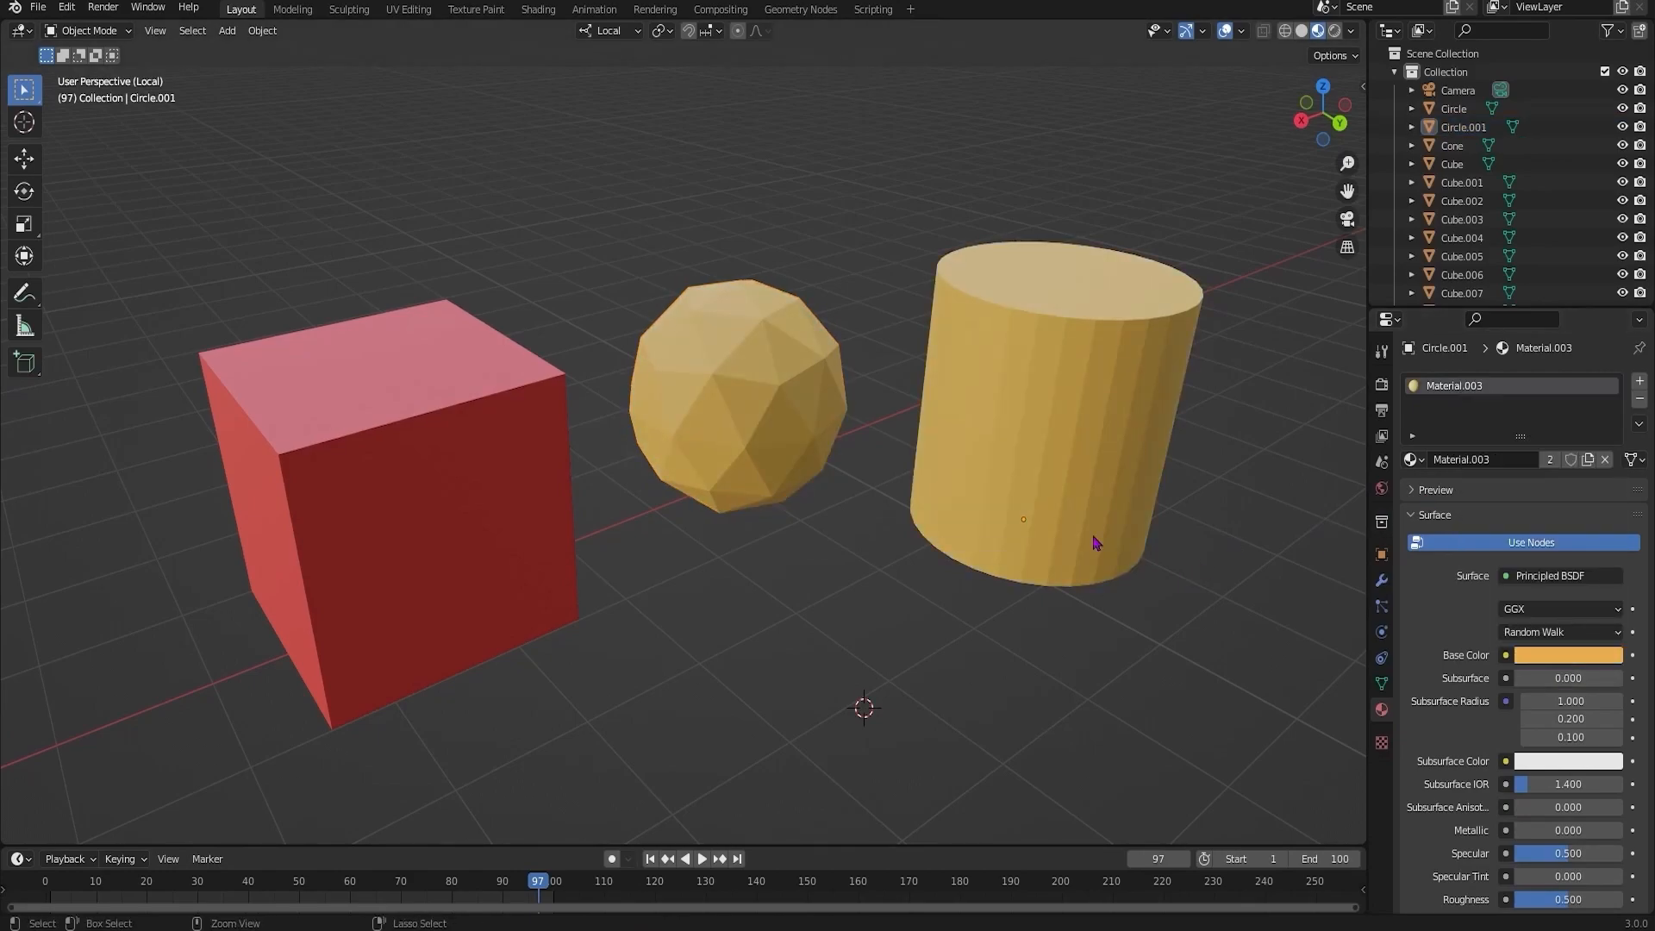
pyautogui.hotkey('ctrl', 'z')
pyautogui.hotkey('ctrl', 'z')
# - Select the cylinder and the sphere in turn to check which material each one uses
pyautogui.click(1049, 481)
pyautogui.click(689, 344)
pyautogui.click(1038, 459)
pyautogui.click(834, 454)
pyautogui.click(1119, 488)
pyautogui.click(848, 433)
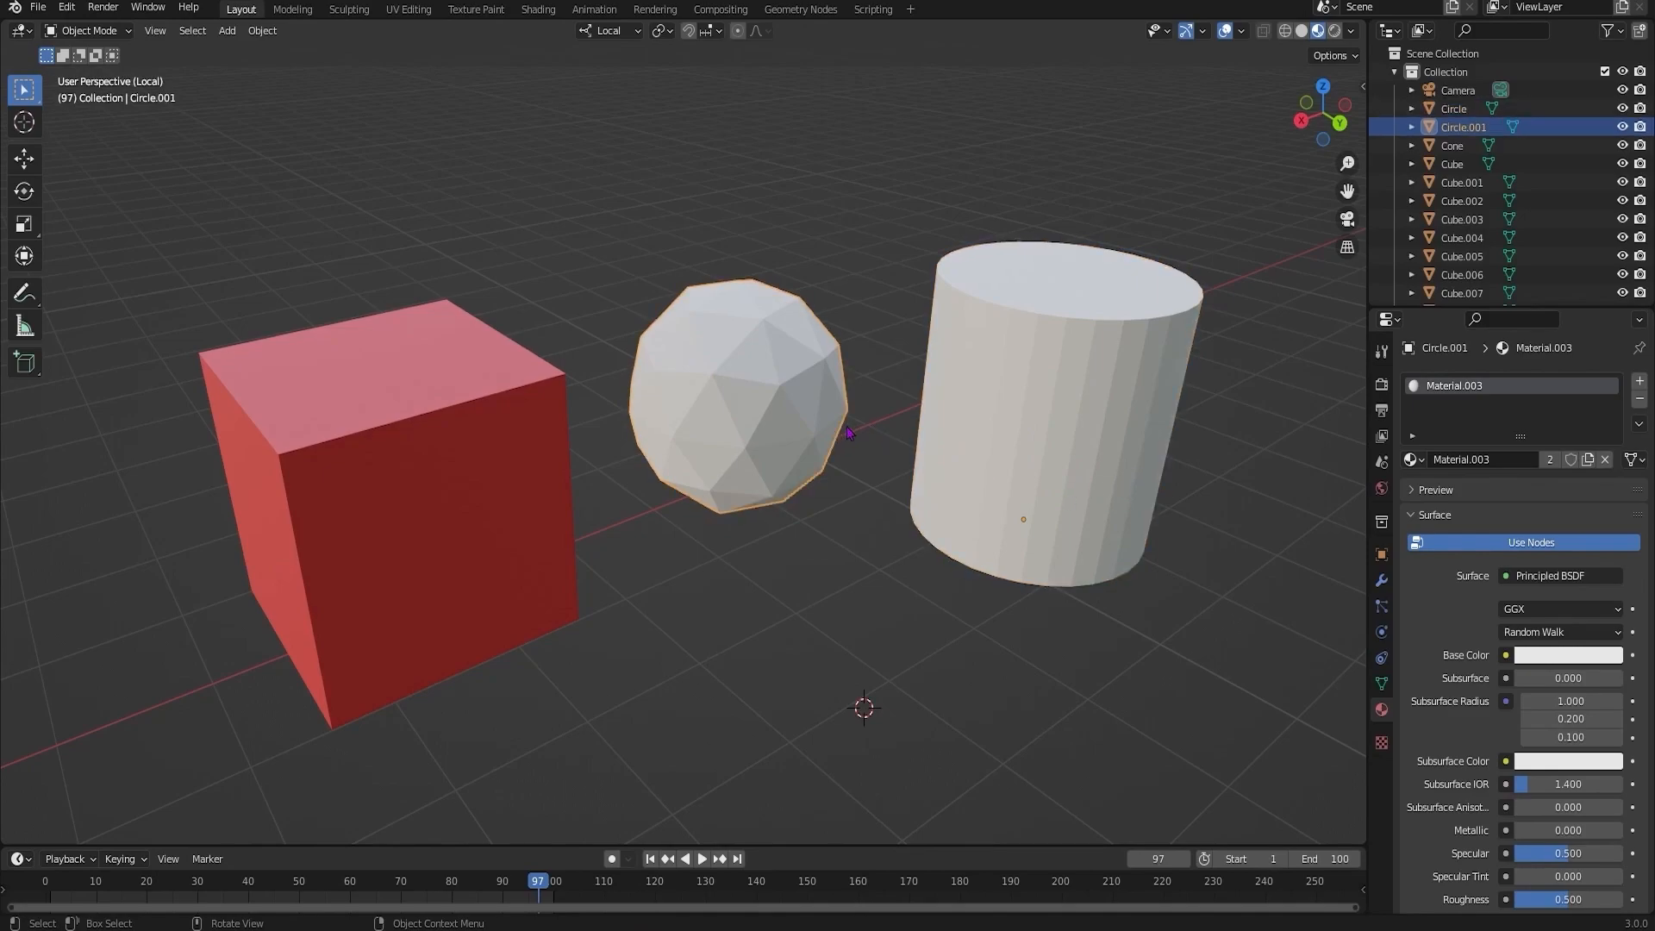
# - Try adding a second slot with a new material to the cylinder, and undo it
pyautogui.click(1067, 436)
pyautogui.click(1639, 380)
pyautogui.click(1484, 496)
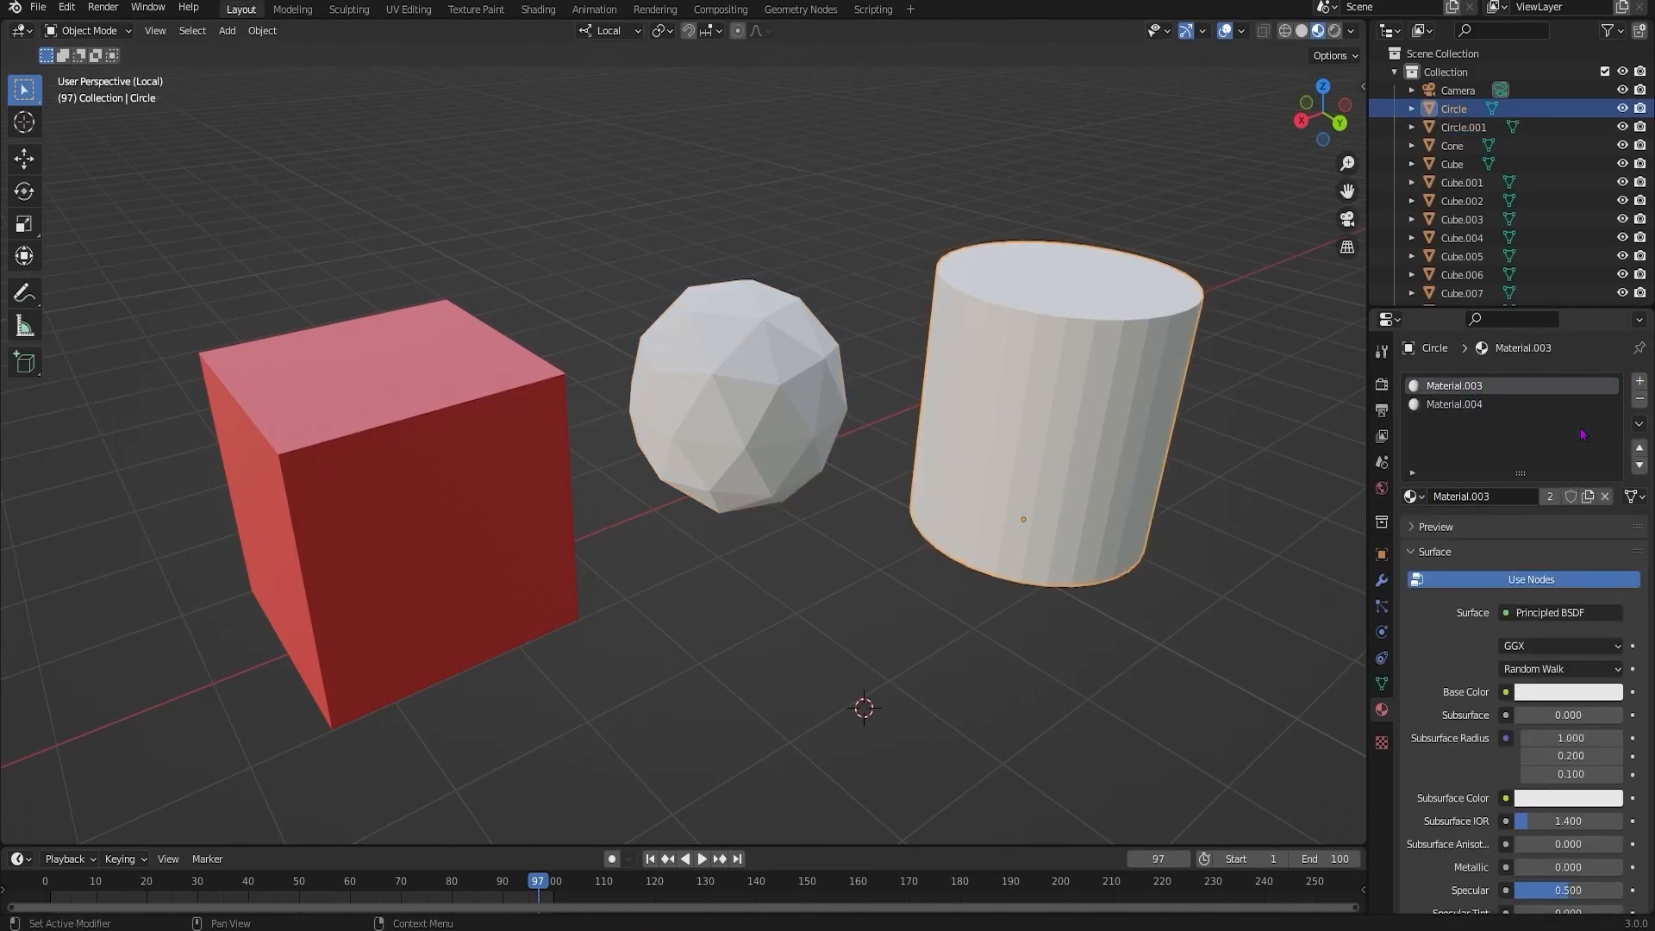
pyautogui.hotkey('ctrl', 'z')
pyautogui.hotkey('ctrl', 'z')
pyautogui.hotkey('ctrl', 'z')
# - Set the sphere's base color to yellow (H 0.088, S 0.894) and the cylinder's to orange
pyautogui.click(1565, 657)
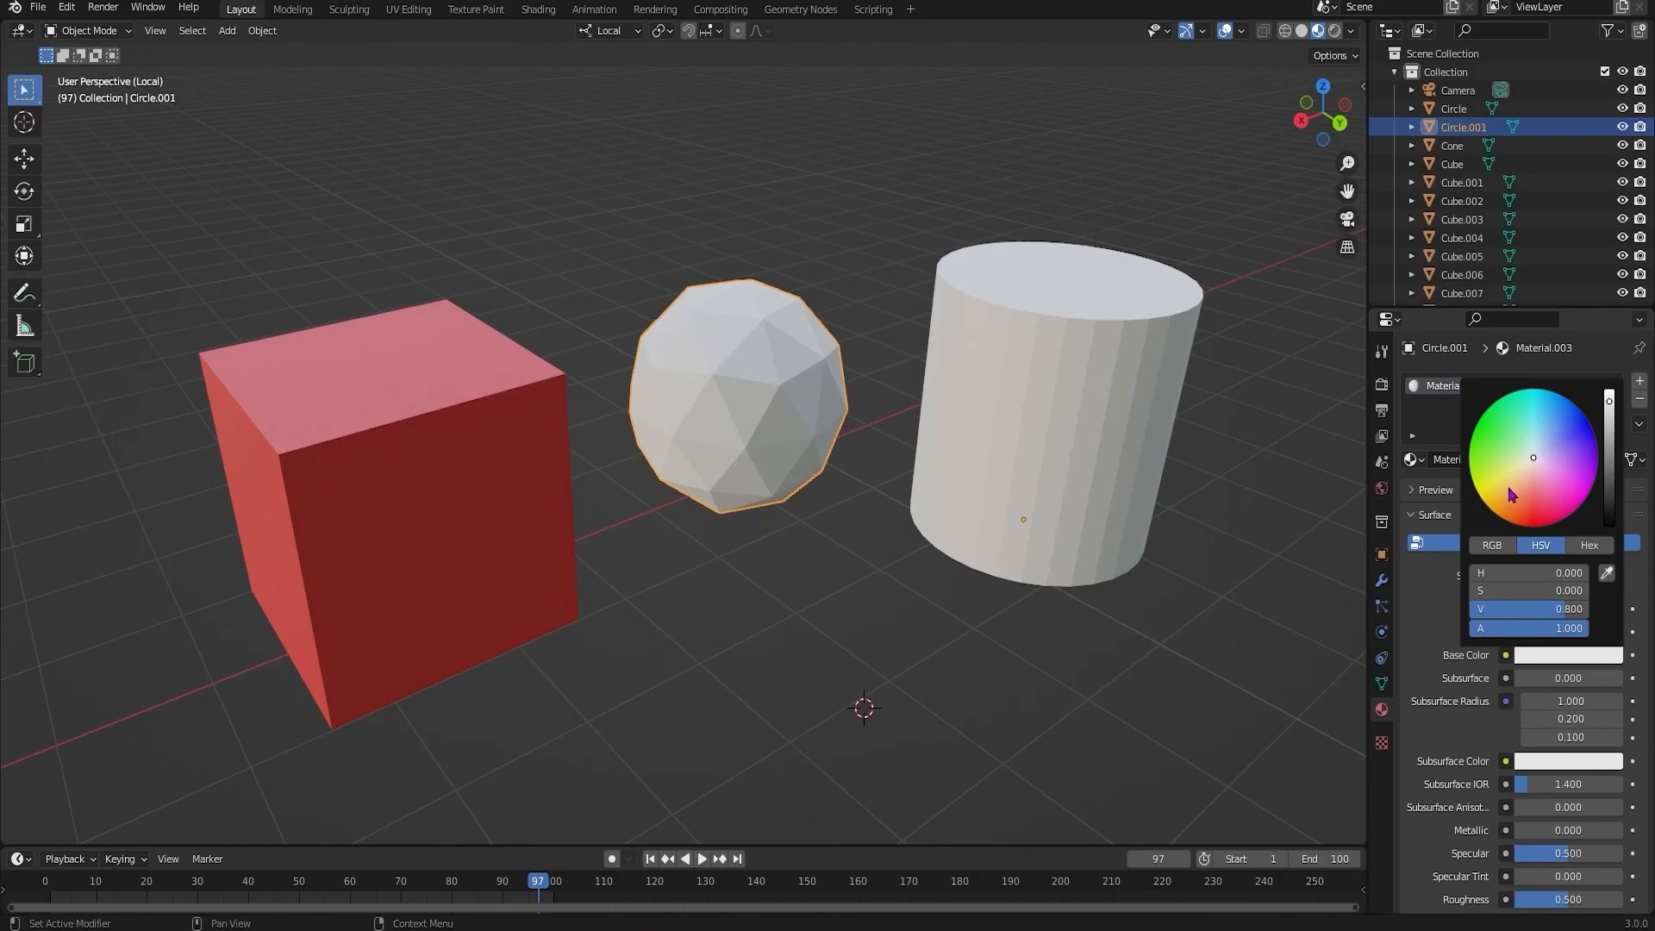
pyautogui.click(1507, 493)
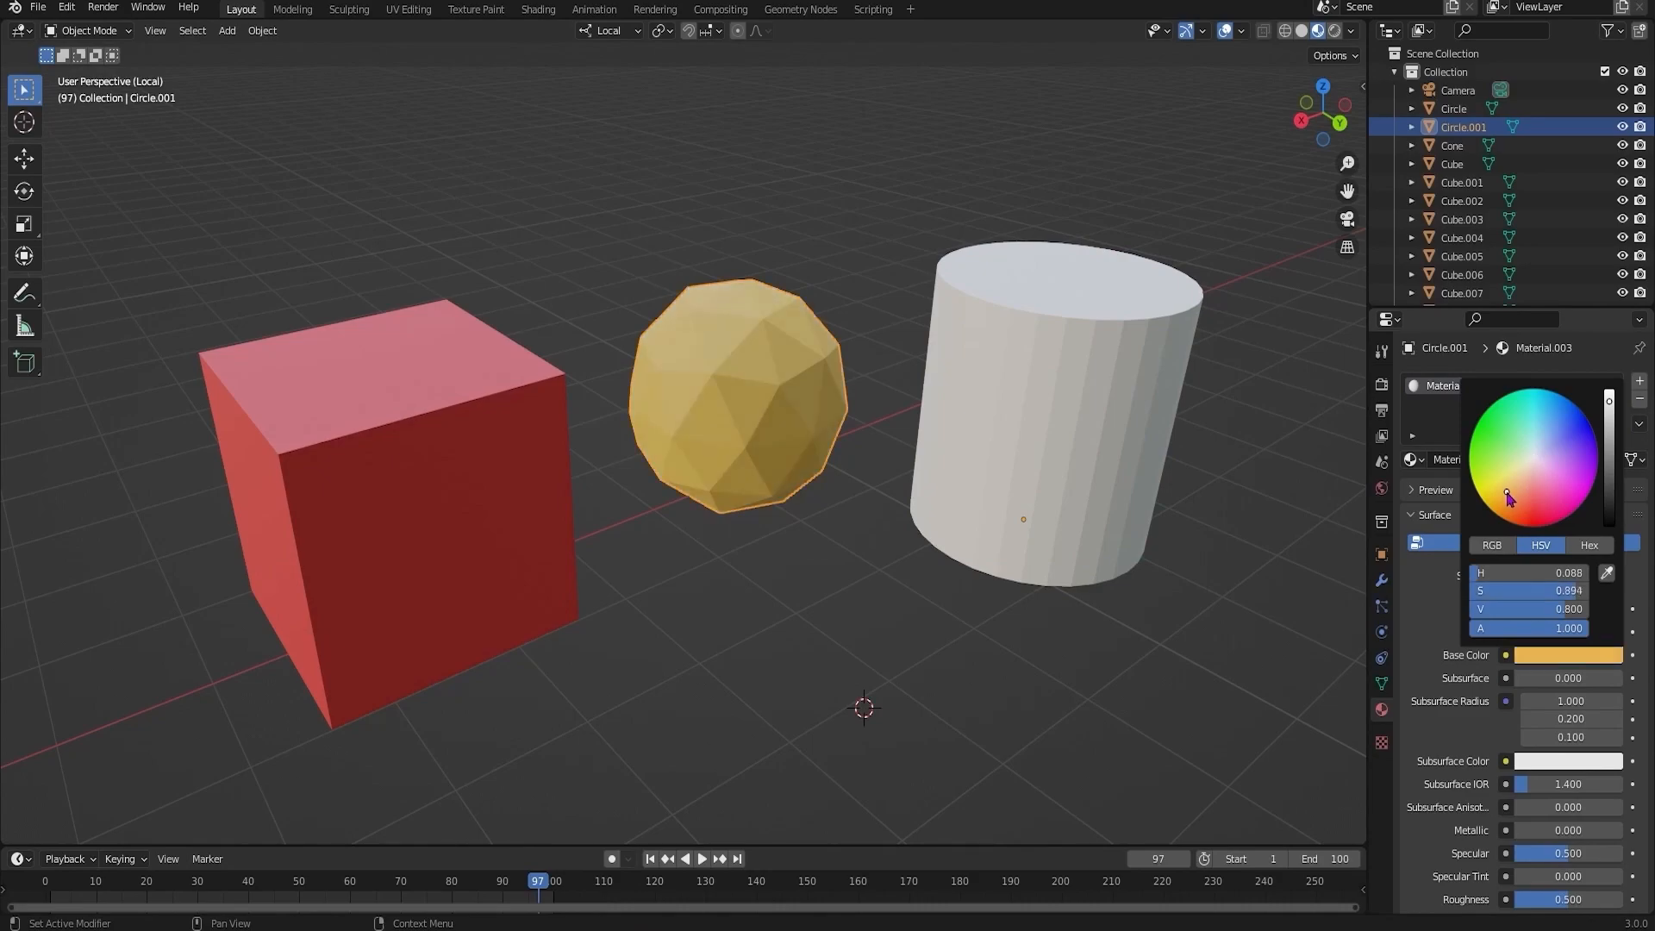
pyautogui.click(1077, 380)
pyautogui.click(1566, 657)
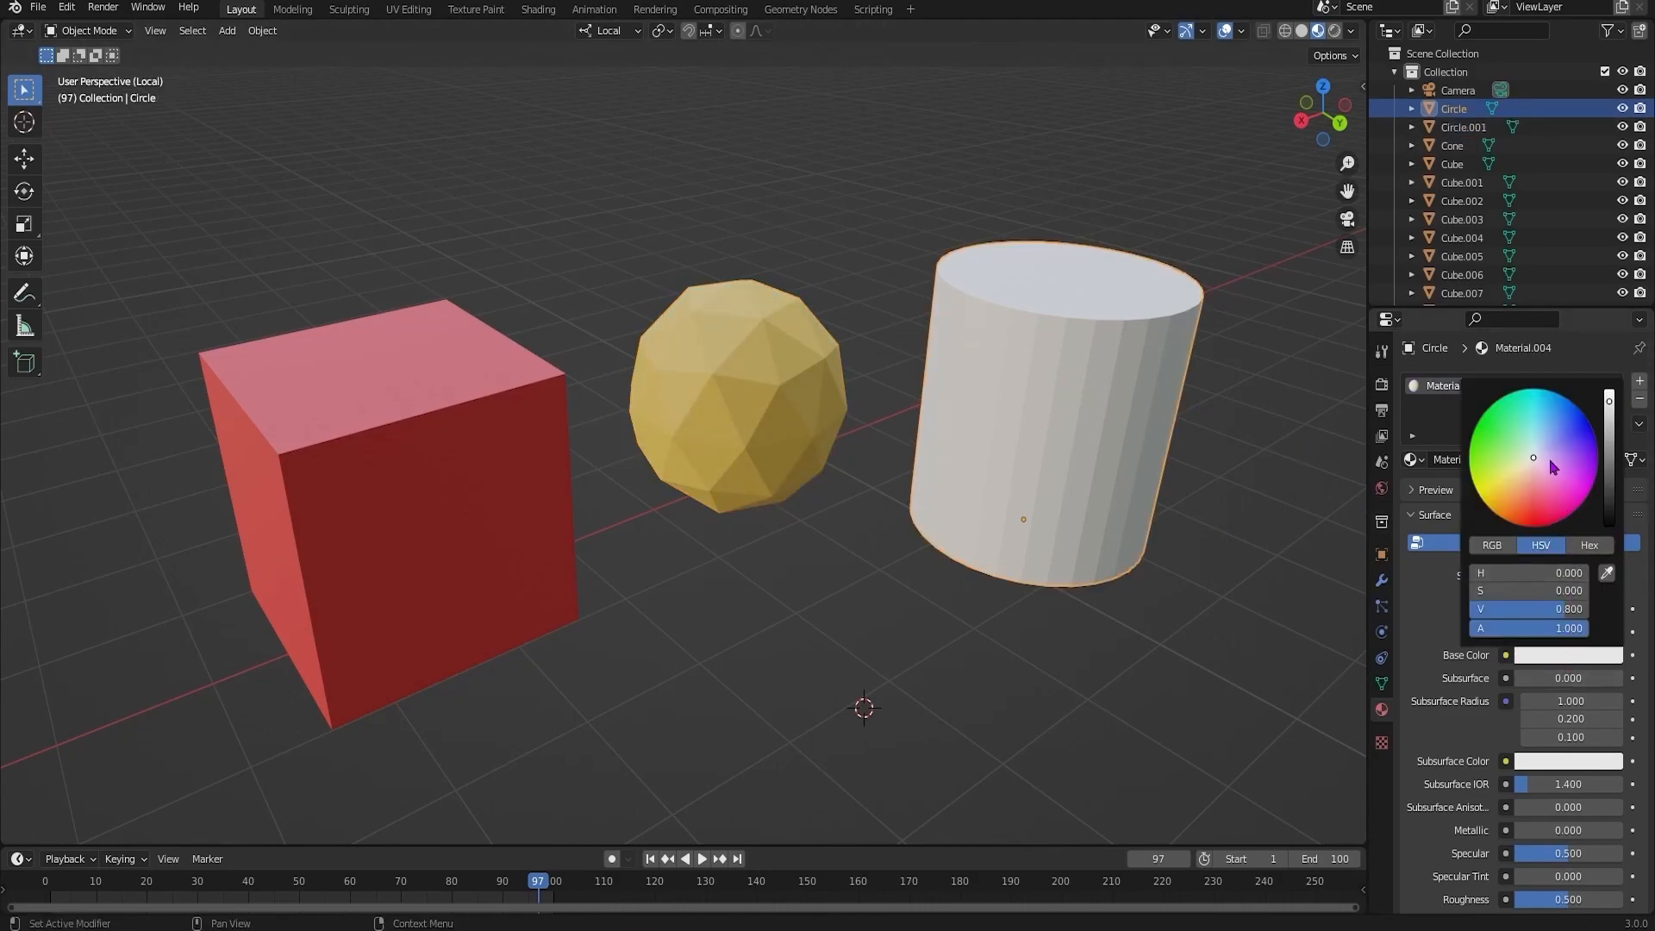
pyautogui.click(1511, 509)
pyautogui.click(1172, 648)
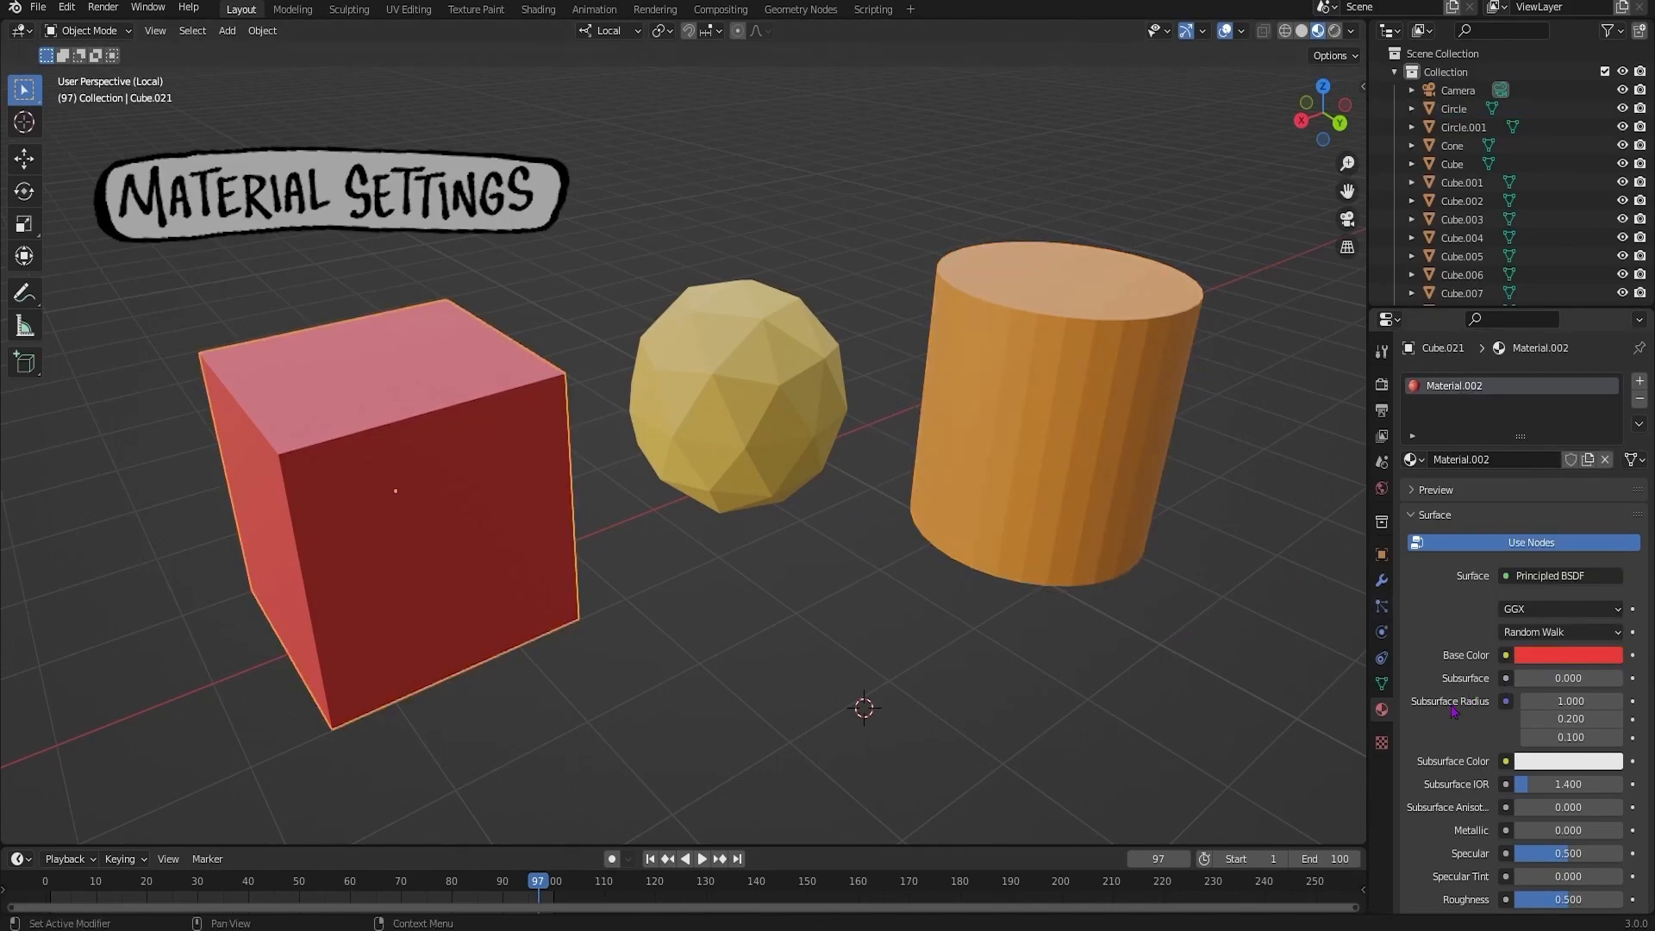
# - Try the cube material's Specular at 1.000, view it from several angles, and set Specular to 0.000
pyautogui.scroll(-5, 1454, 711)
pyautogui.moveTo(1556, 690); pyautogui.dragTo(1627, 694)
pyautogui.moveTo(1031, 623); pyautogui.dragTo(1248, 578, button='middle')
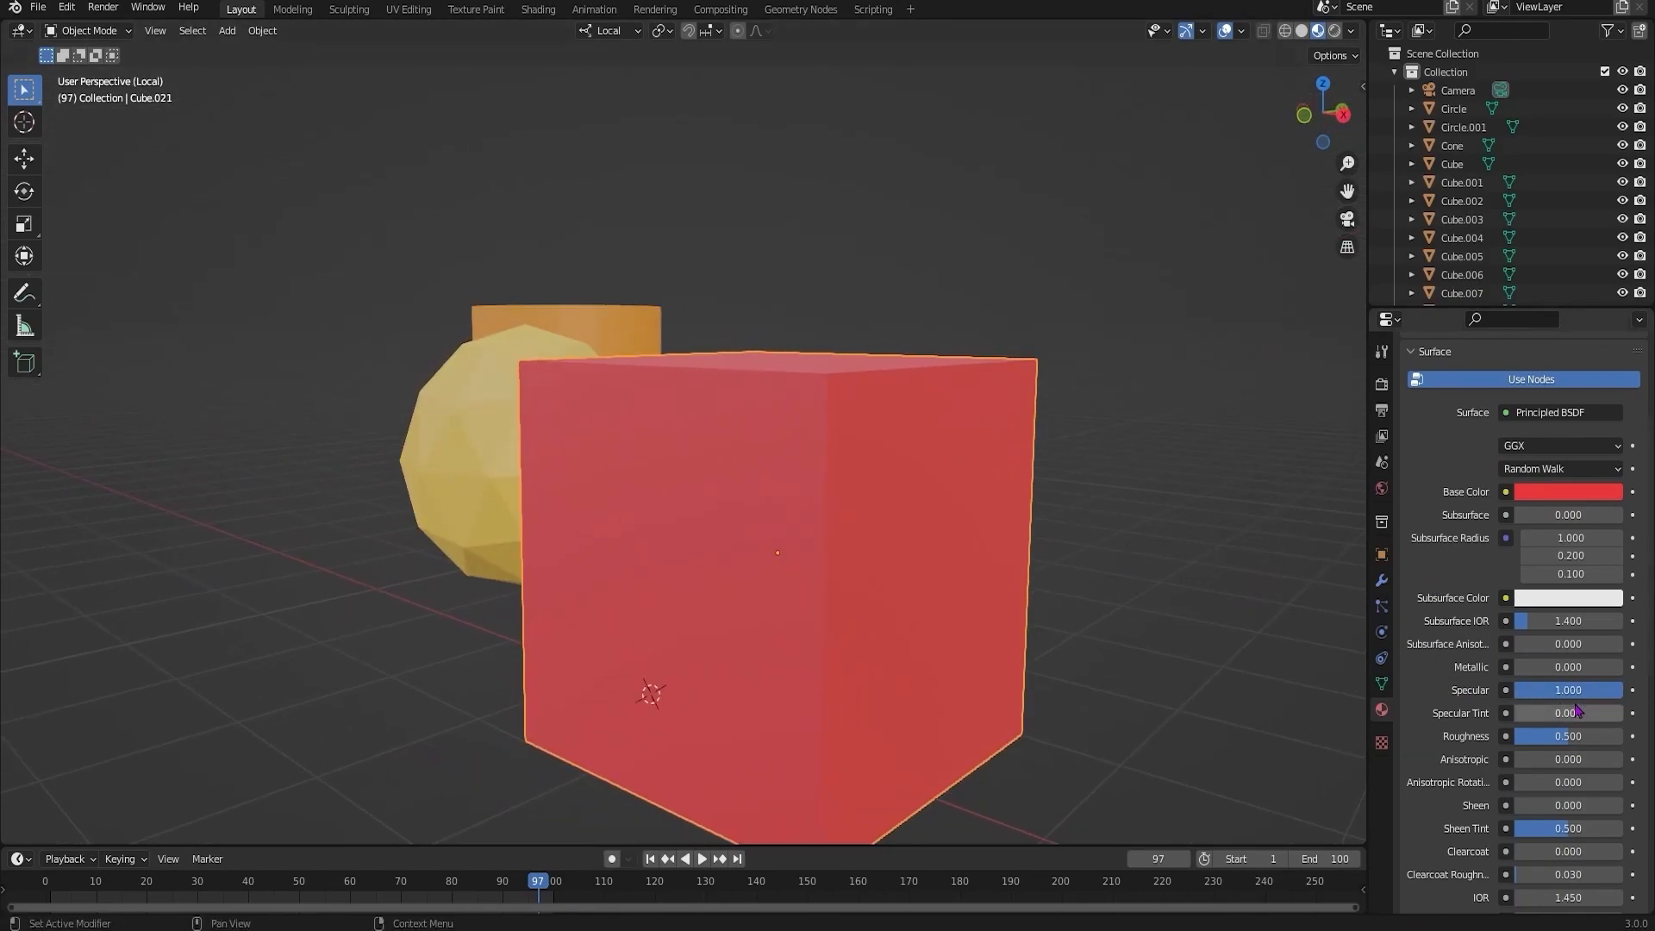
pyautogui.moveTo(1495, 690); pyautogui.dragTo(1624, 694)
pyautogui.moveTo(948, 655); pyautogui.dragTo(1444, 632, button='middle')
pyautogui.hotkey('ctrl', 'z')
pyautogui.hotkey('ctrl', 'z')
pyautogui.hotkey('ctrl', 'z')
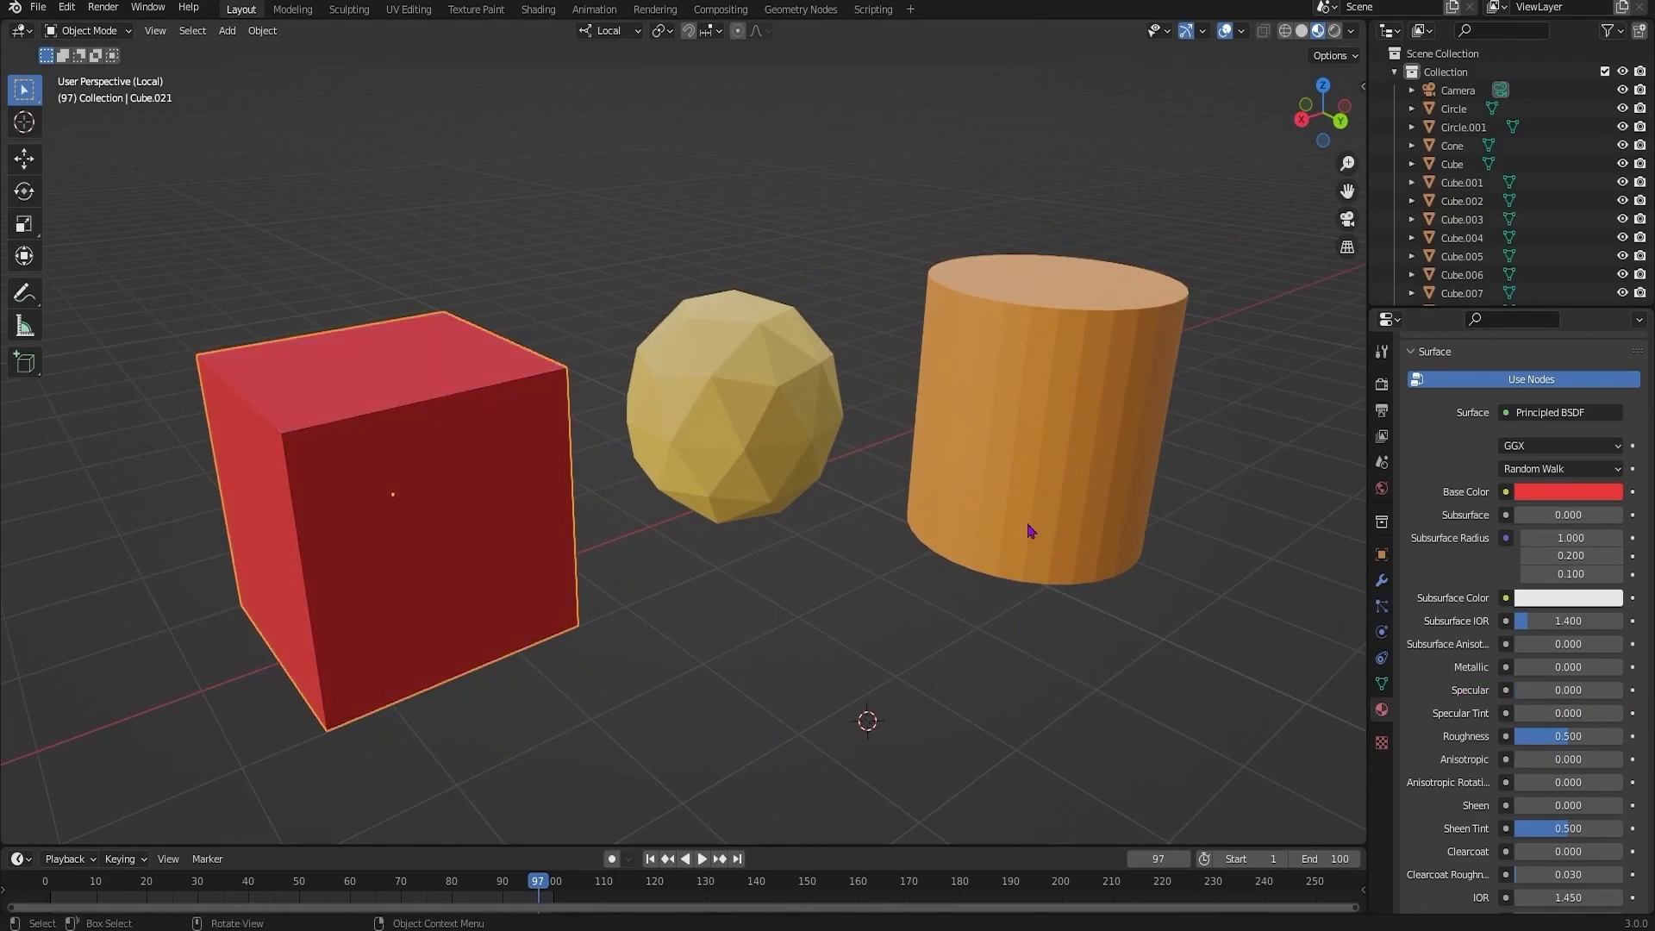
# - Set the sphere material's Metallic to about 0.819
pyautogui.moveTo(1547, 672); pyautogui.dragTo(1602, 669)
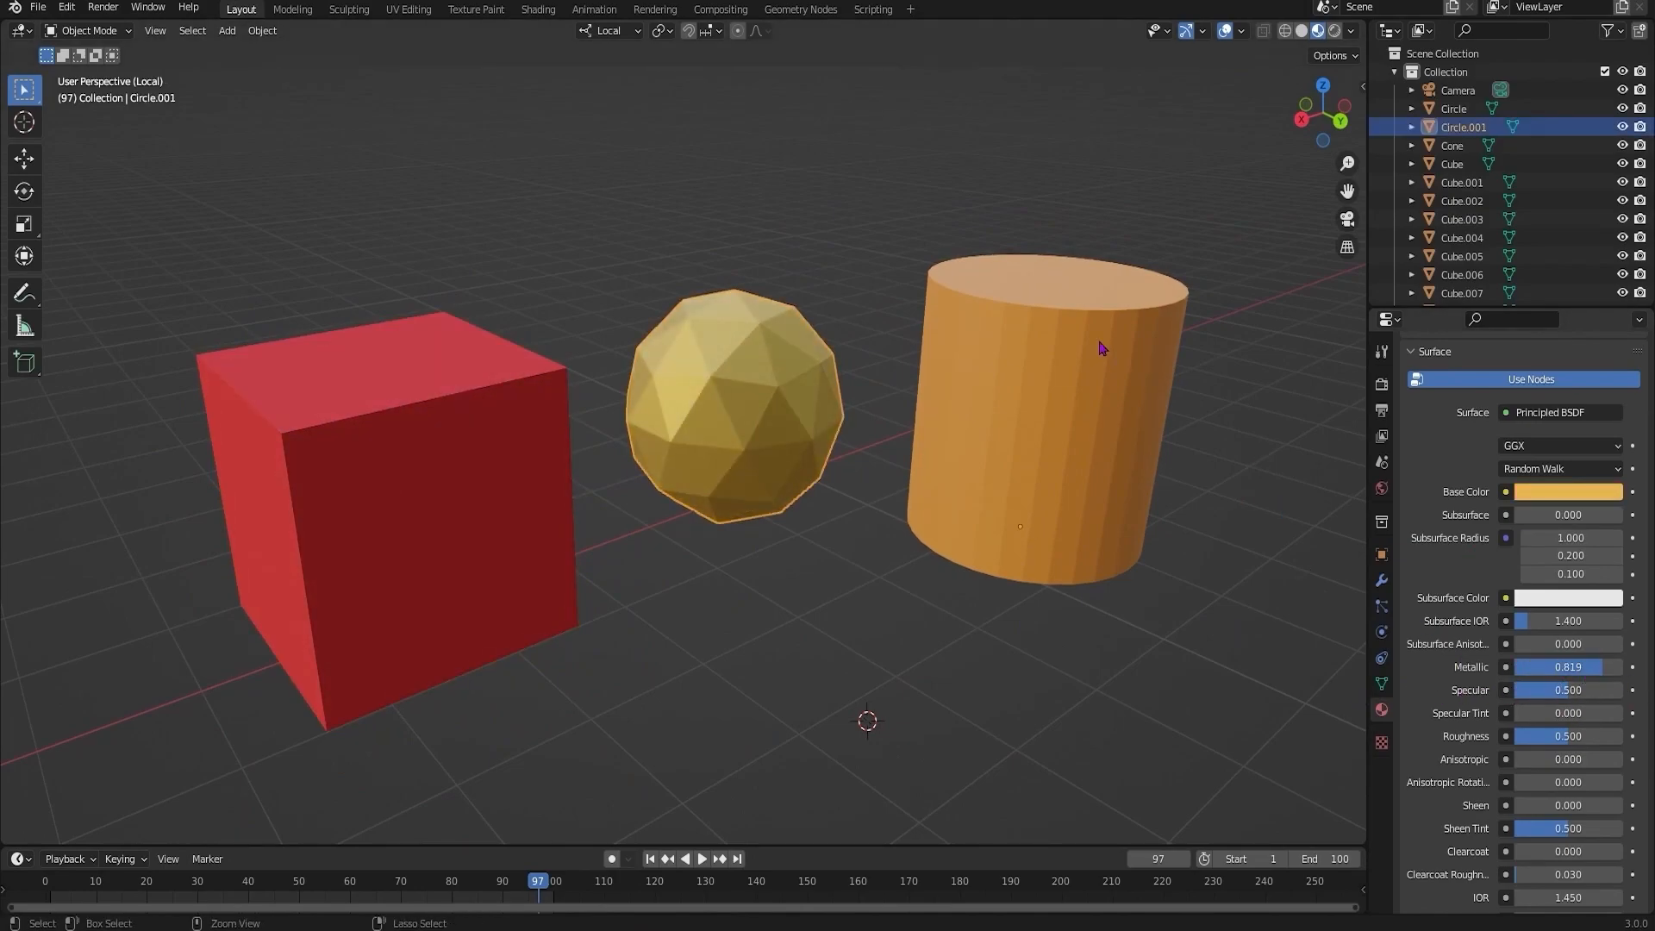
pyautogui.scroll(3, 1190, 306)
pyautogui.moveTo(1189, 307); pyautogui.dragTo(1021, 536, button='middle')
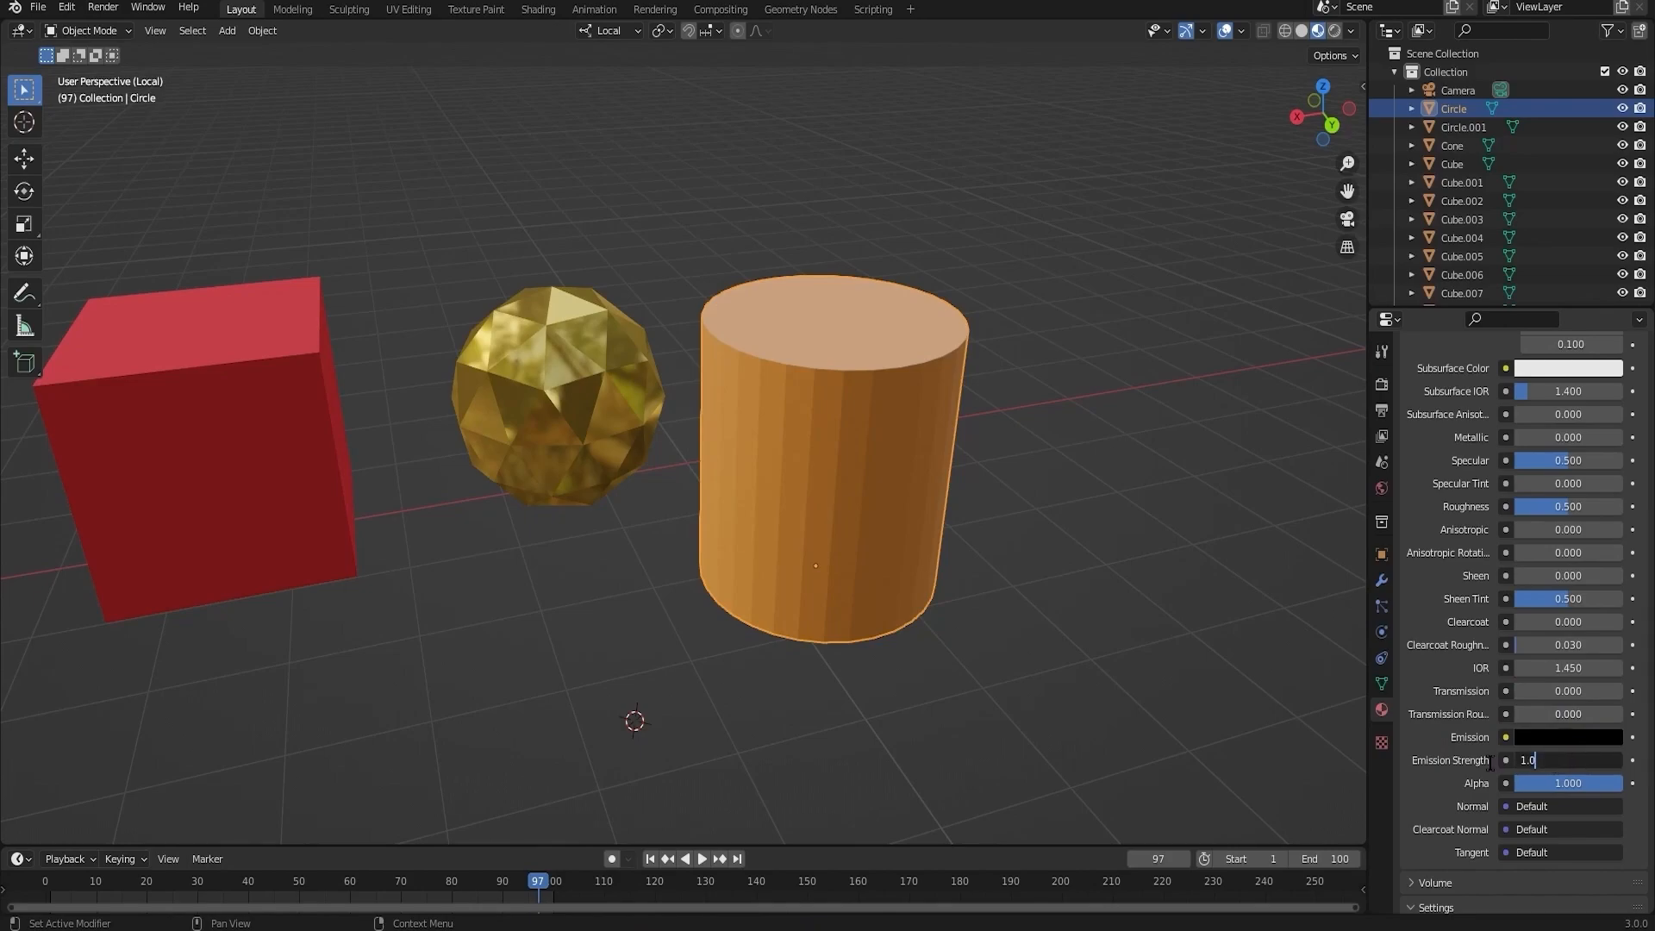
# - Give the cylinder's material a teal emission color and an emission strength of 9.200
pyautogui.press('Escape')
pyautogui.click(1546, 742)
pyautogui.click(1609, 540)
pyautogui.click(1537, 498)
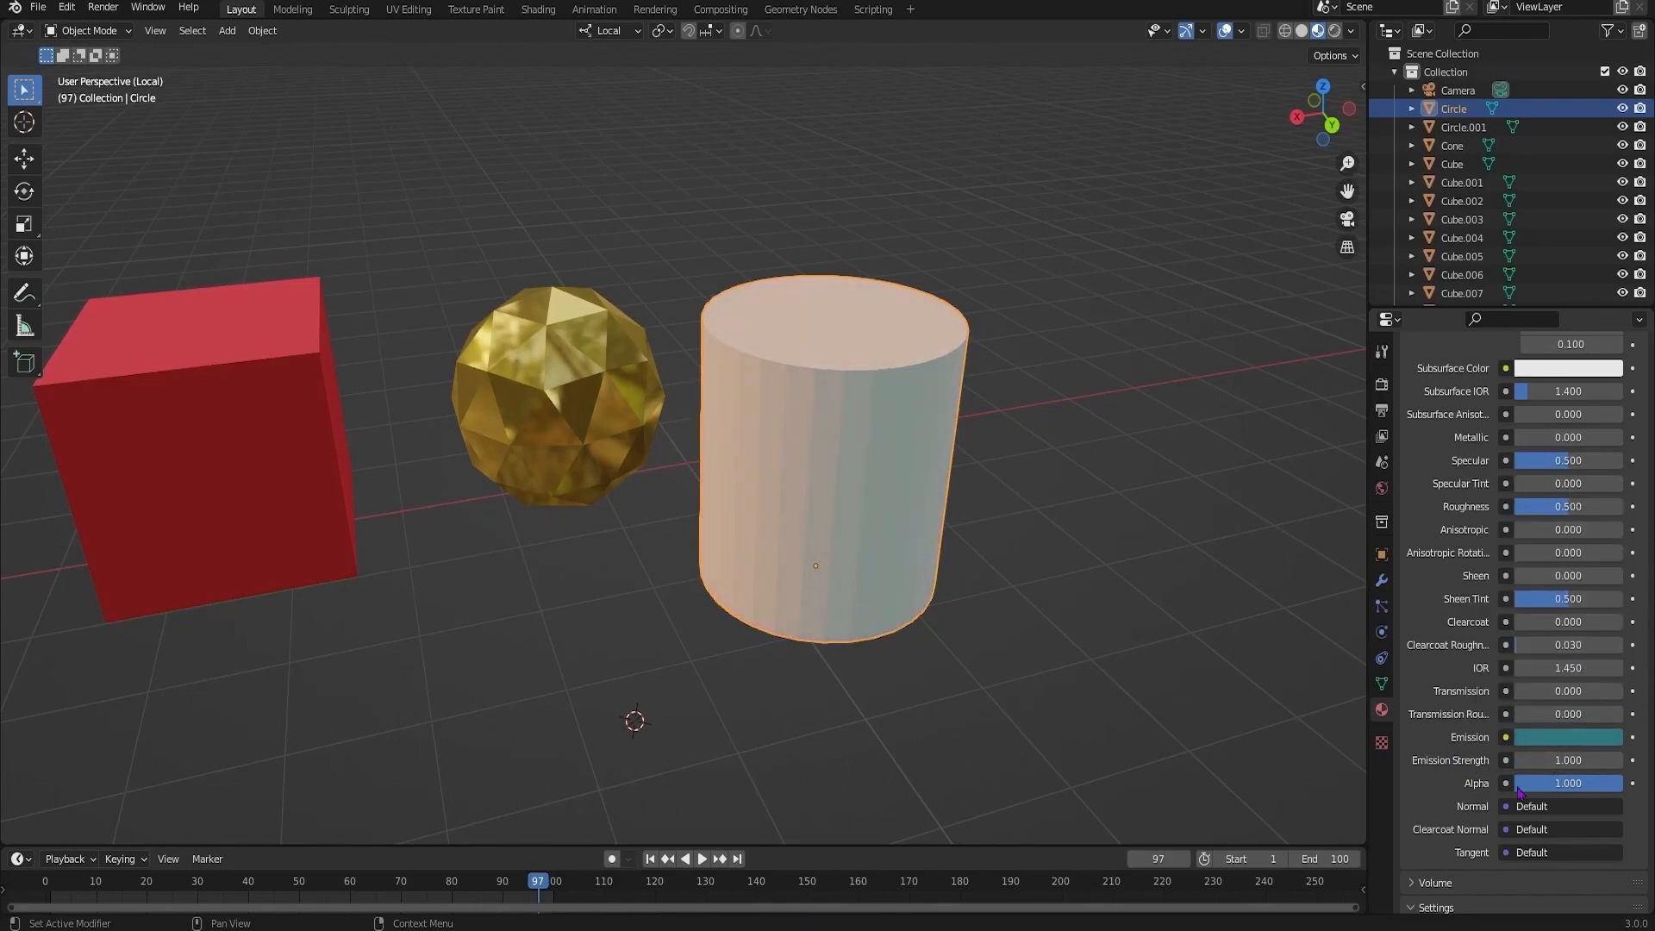
pyautogui.moveTo(1528, 759); pyautogui.dragTo(1640, 760)
pyautogui.moveTo(1141, 542)
pyautogui.mouseDown(button='middle')
pyautogui.moveTo(1023, 502)
pyautogui.moveTo(1165, 498)
pyautogui.moveTo(1160, 619)
pyautogui.moveTo(1204, 547)
pyautogui.moveTo(1137, 536)
pyautogui.mouseUp(button='middle')
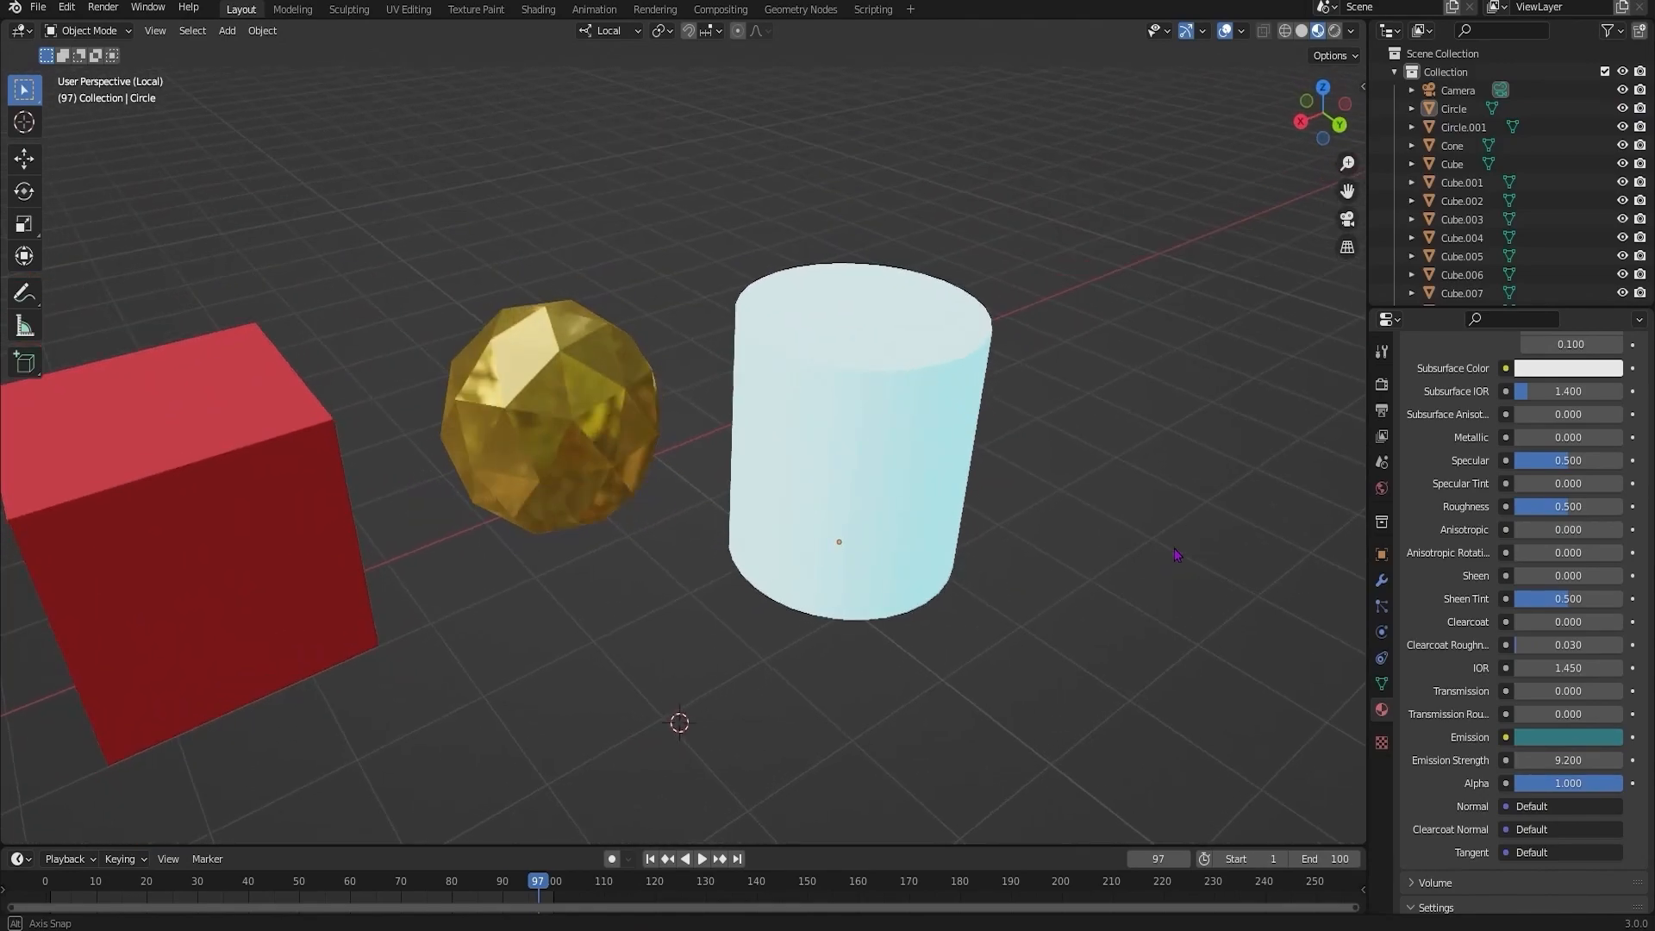
# - Preview the glowing cylinder in rendered shading and return to material preview shading
pyautogui.click(1335, 30)
pyautogui.moveTo(1071, 366)
pyautogui.mouseDown(button='middle')
pyautogui.moveTo(838, 406)
pyautogui.moveTo(1090, 351)
pyautogui.moveTo(1031, 359)
pyautogui.moveTo(1198, 158)
pyautogui.mouseUp(button='middle')
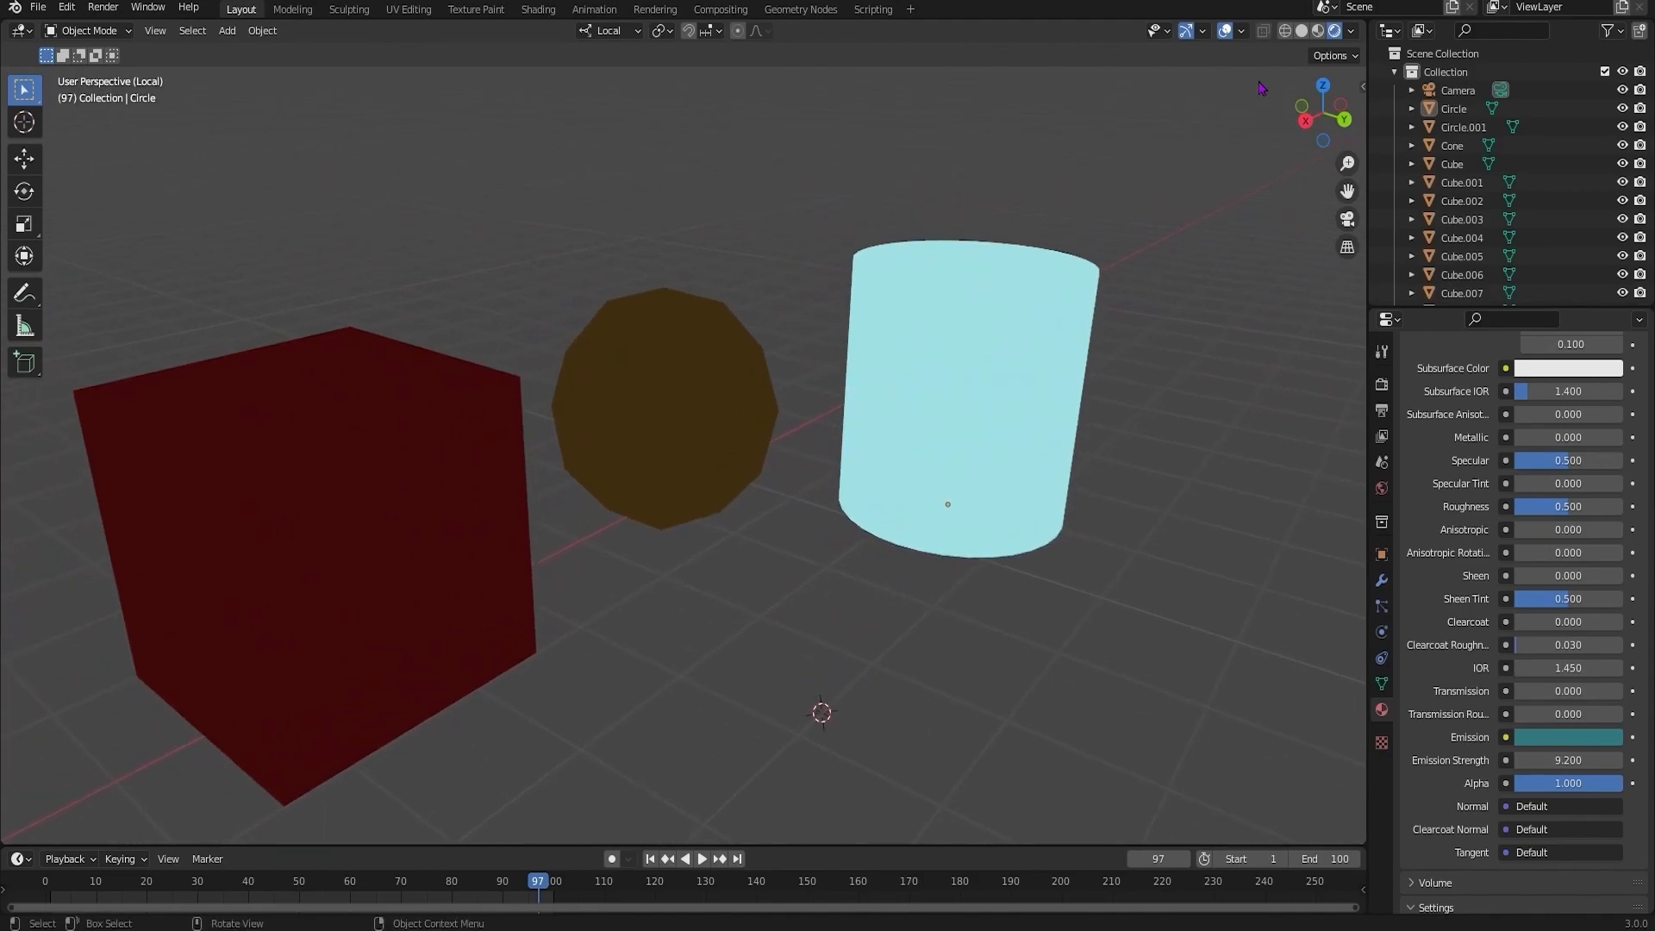
pyautogui.click(1301, 31)
pyautogui.click(1318, 31)
pyautogui.moveTo(1138, 414); pyautogui.dragTo(1043, 457, button='middle')
pyautogui.click(1043, 457)
pyautogui.scroll(-4, 1521, 603)
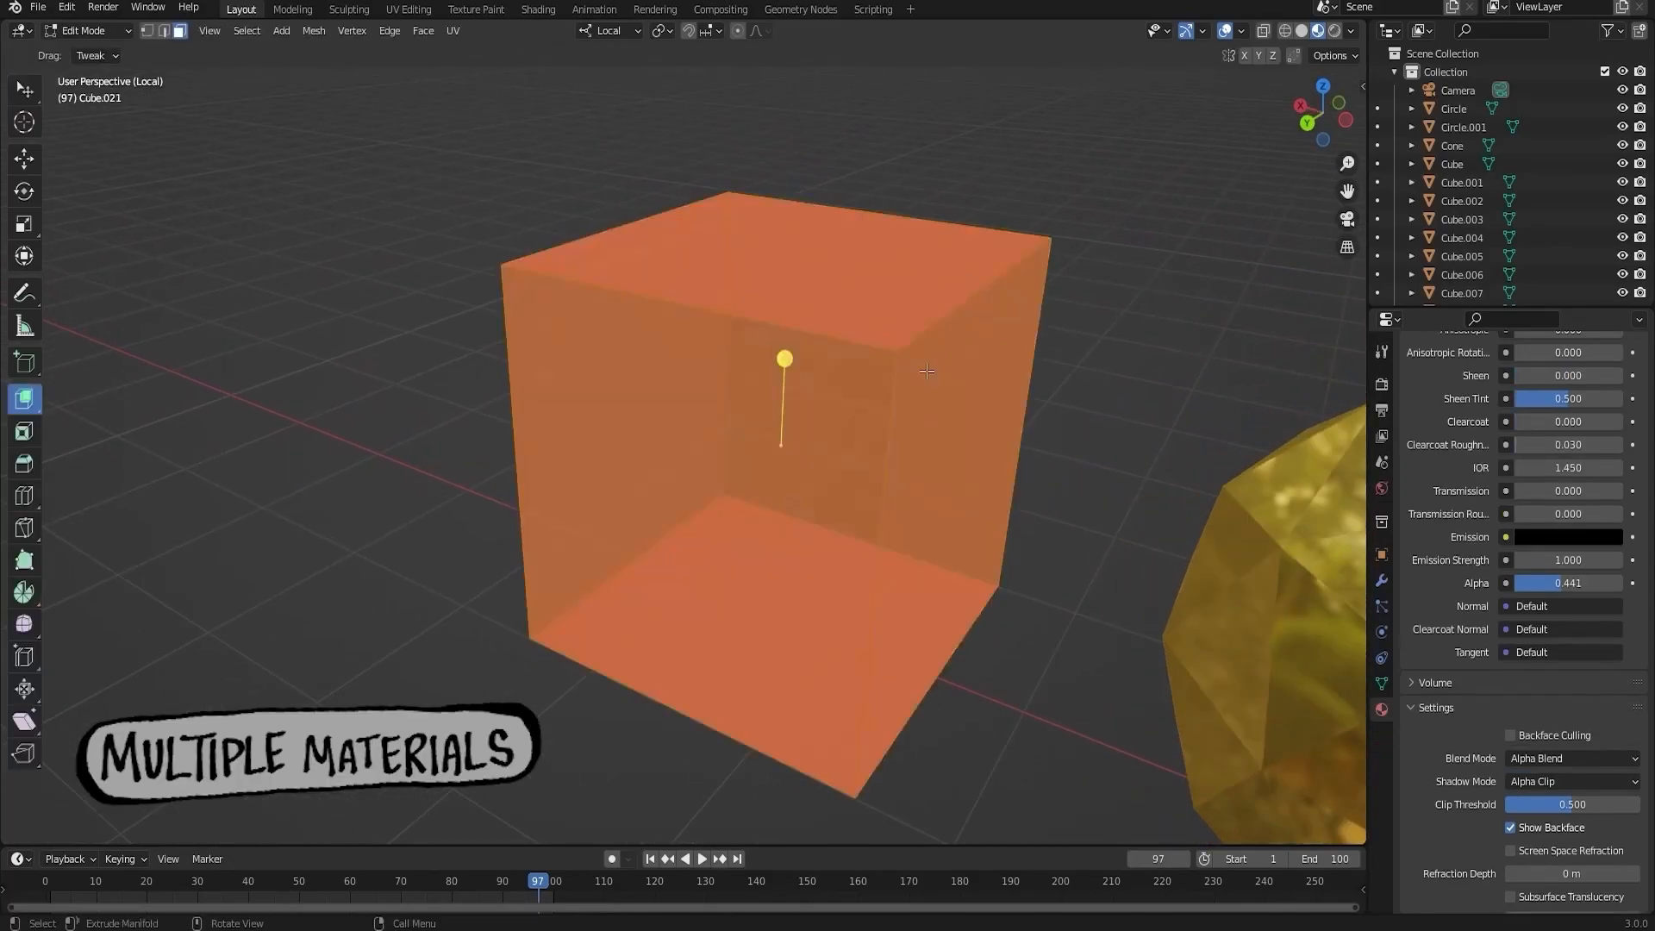
# - Divide the transparent red cube with crossing loop cuts
pyautogui.click(919, 518)
pyautogui.hotkey('ctrl', 'r')
pyautogui.click(974, 258)
pyautogui.moveTo(1082, 267); pyautogui.dragTo(995, 410, button='middle')
# - Select the faces along one upper edge of the cube and assign a newly added second material to them
pyautogui.press('3')
pyautogui.click(798, 431)
pyautogui.keyDown('shift'); pyautogui.click(995, 357); pyautogui.keyUp('shift')
pyautogui.scroll(15, 1514, 457)
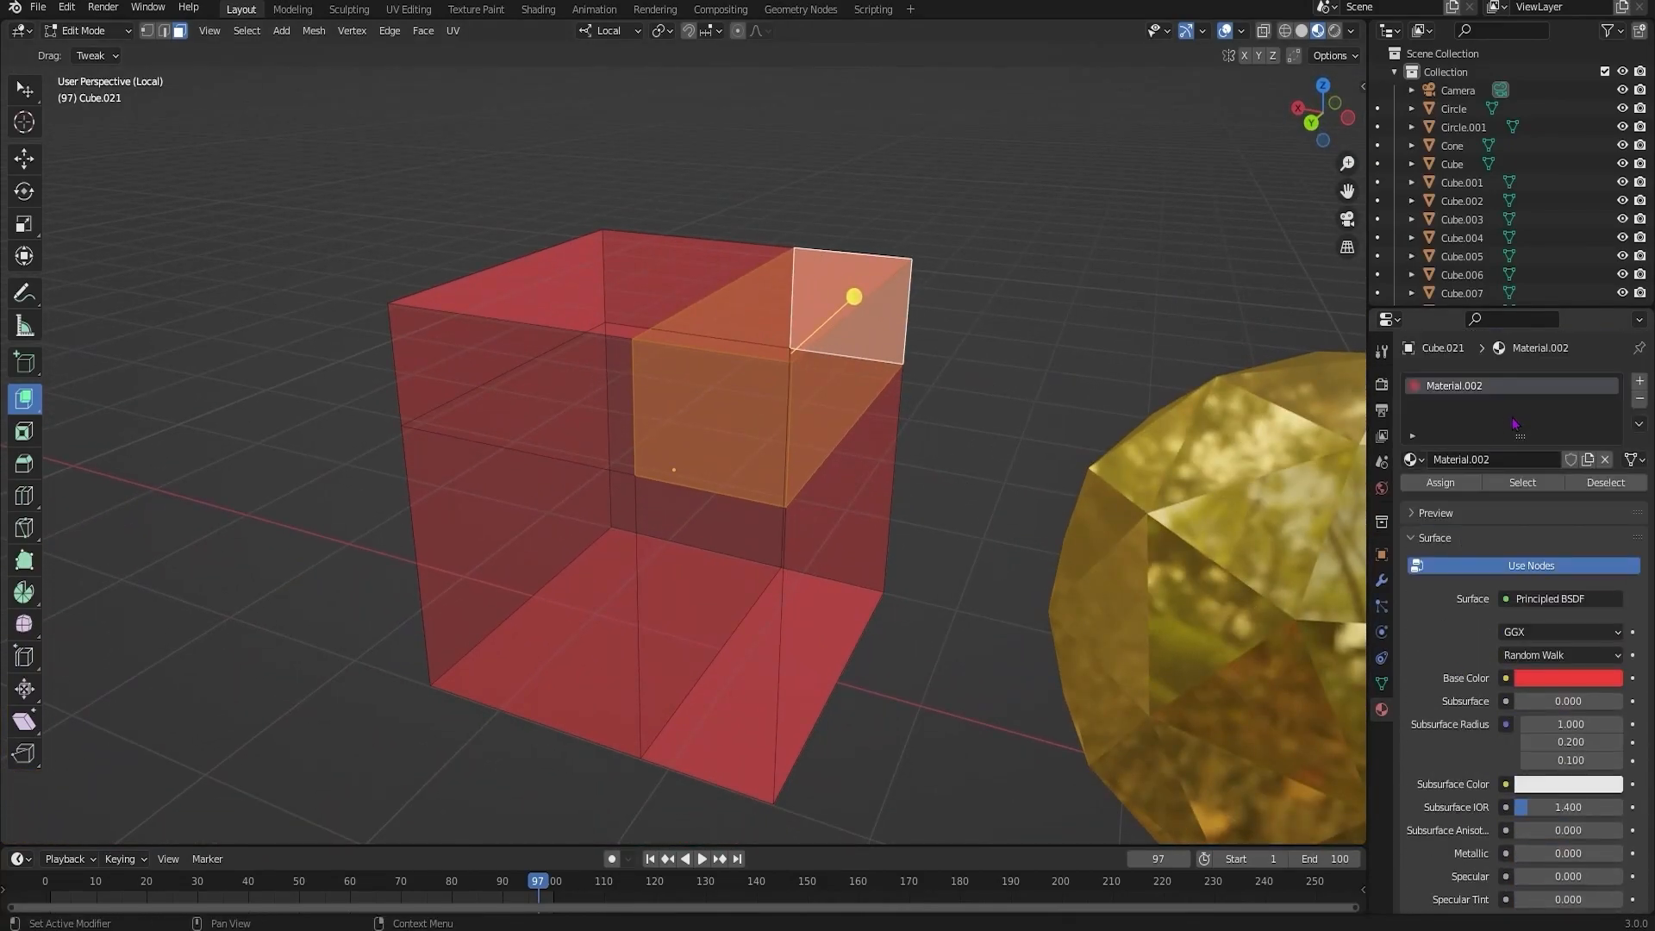
pyautogui.click(1639, 381)
pyautogui.click(1514, 501)
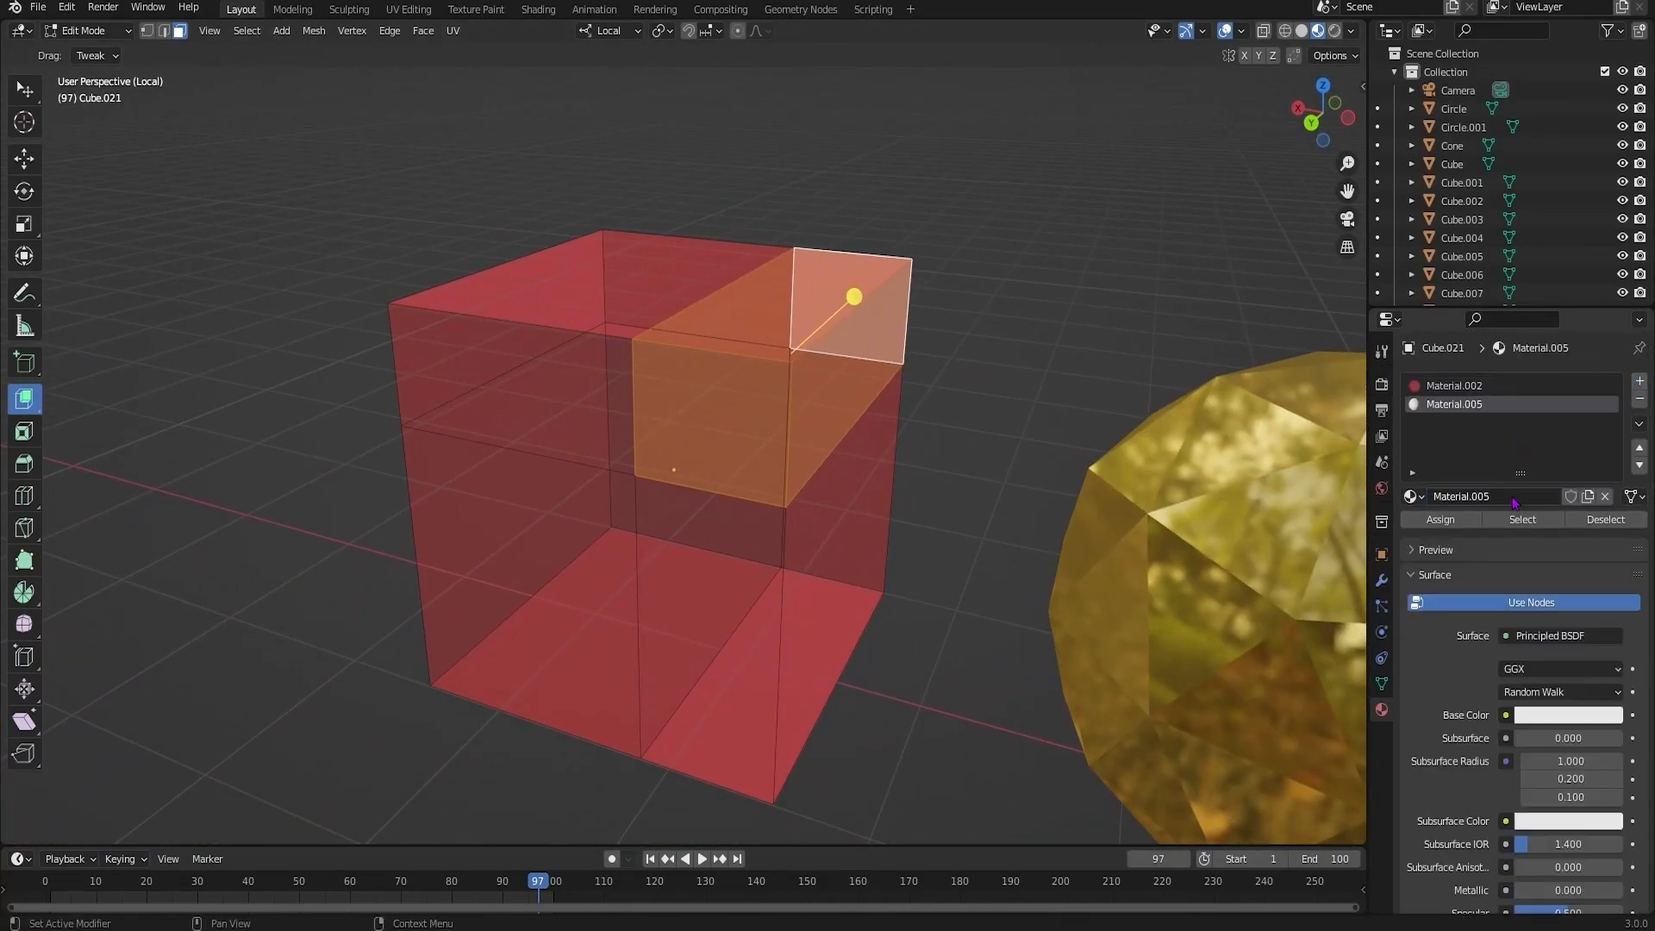
pyautogui.click(1454, 522)
# - Assign the white material to the cube's lower side face and a bottom face, and leave Edit Mode
pyautogui.moveTo(603, 431); pyautogui.dragTo(482, 561, button='middle')
pyautogui.click(446, 601)
pyautogui.click(1440, 519)
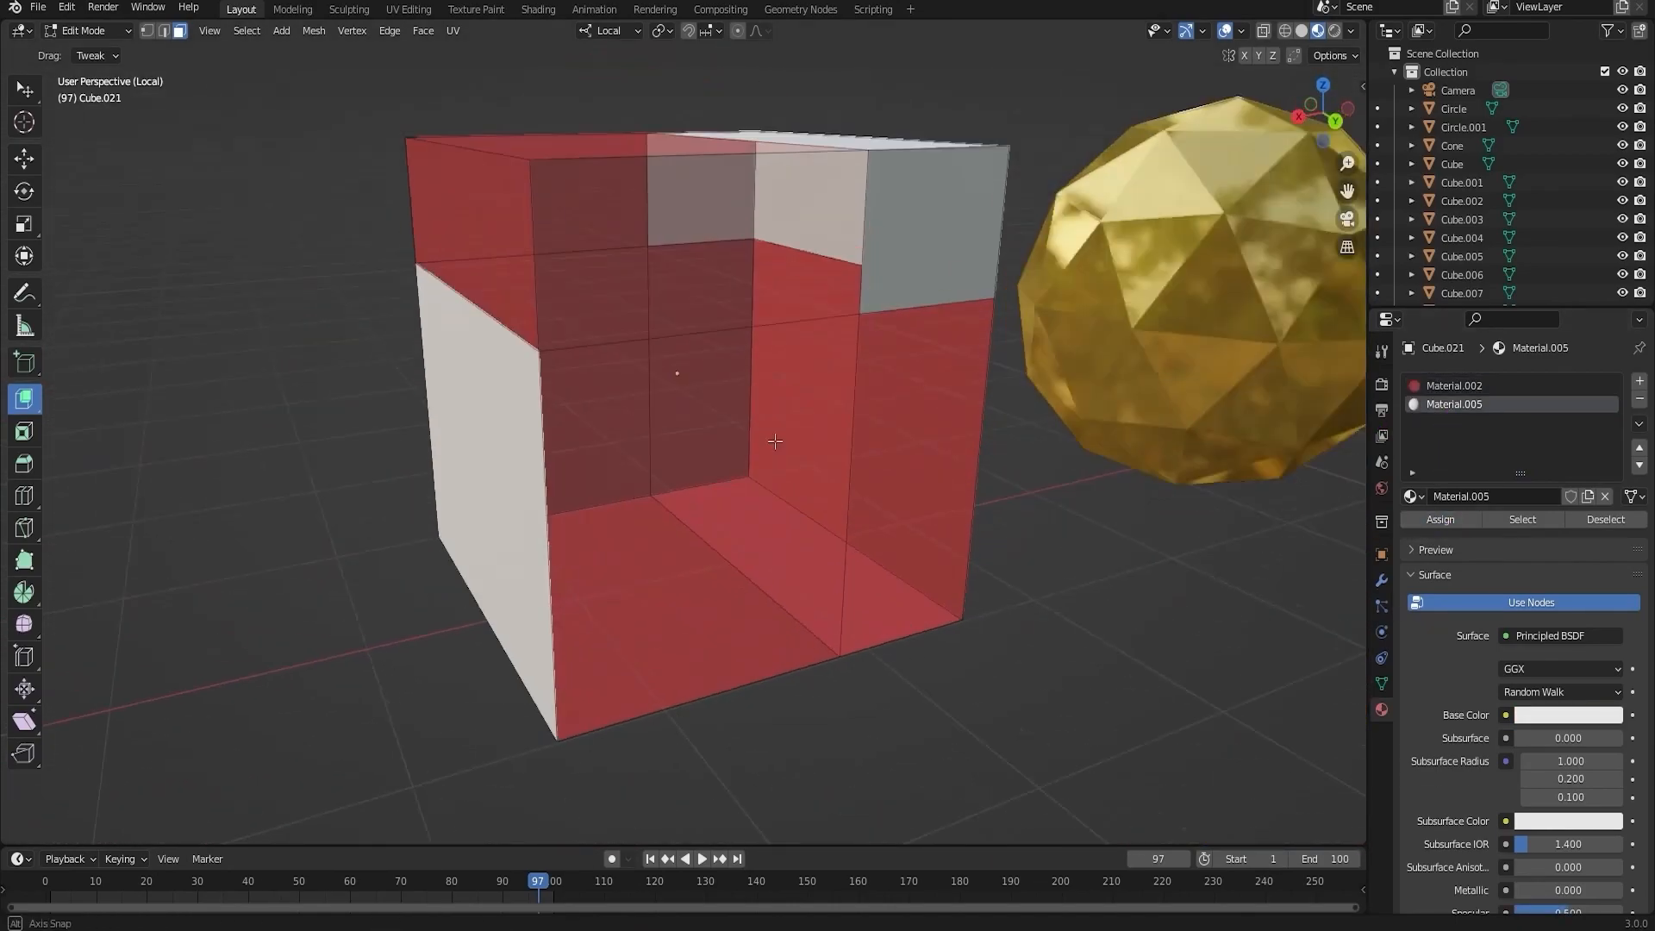
pyautogui.click(1440, 525)
pyautogui.moveTo(1012, 500); pyautogui.dragTo(969, 612, button='middle')
pyautogui.press('Tab')
pyautogui.moveTo(960, 545)
pyautogui.mouseDown(button='middle')
pyautogui.moveTo(850, 525)
pyautogui.moveTo(1016, 517)
pyautogui.moveTo(923, 527)
pyautogui.moveTo(978, 529)
pyautogui.mouseUp(button='middle')
pyautogui.scroll(-4, 982, 528)
pyautogui.keyDown('shift'); pyautogui.moveTo(1078, 521); pyautogui.dragTo(910, 539, button='middle'); pyautogui.keyUp('shift')
pyautogui.moveTo(1458, 772); pyautogui.dragTo(1459, 623, button='middle')
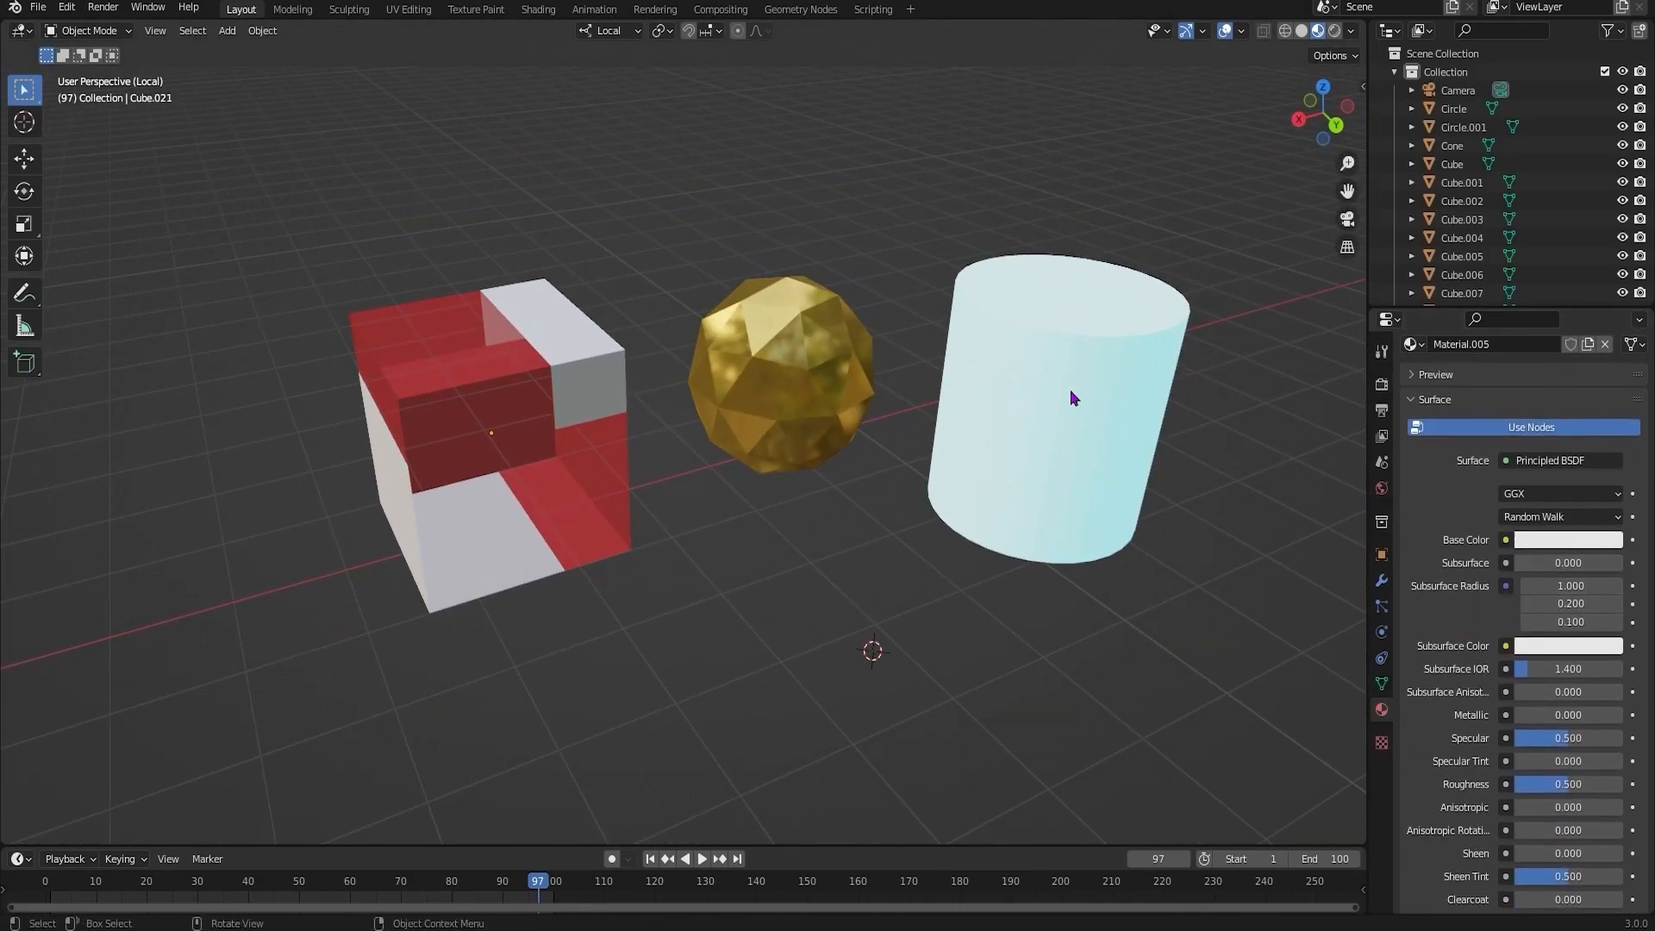
# - Set the gold sphere's material Subsurface to 1.000
pyautogui.click(827, 383)
pyautogui.moveTo(1566, 527); pyautogui.dragTo(1622, 529)
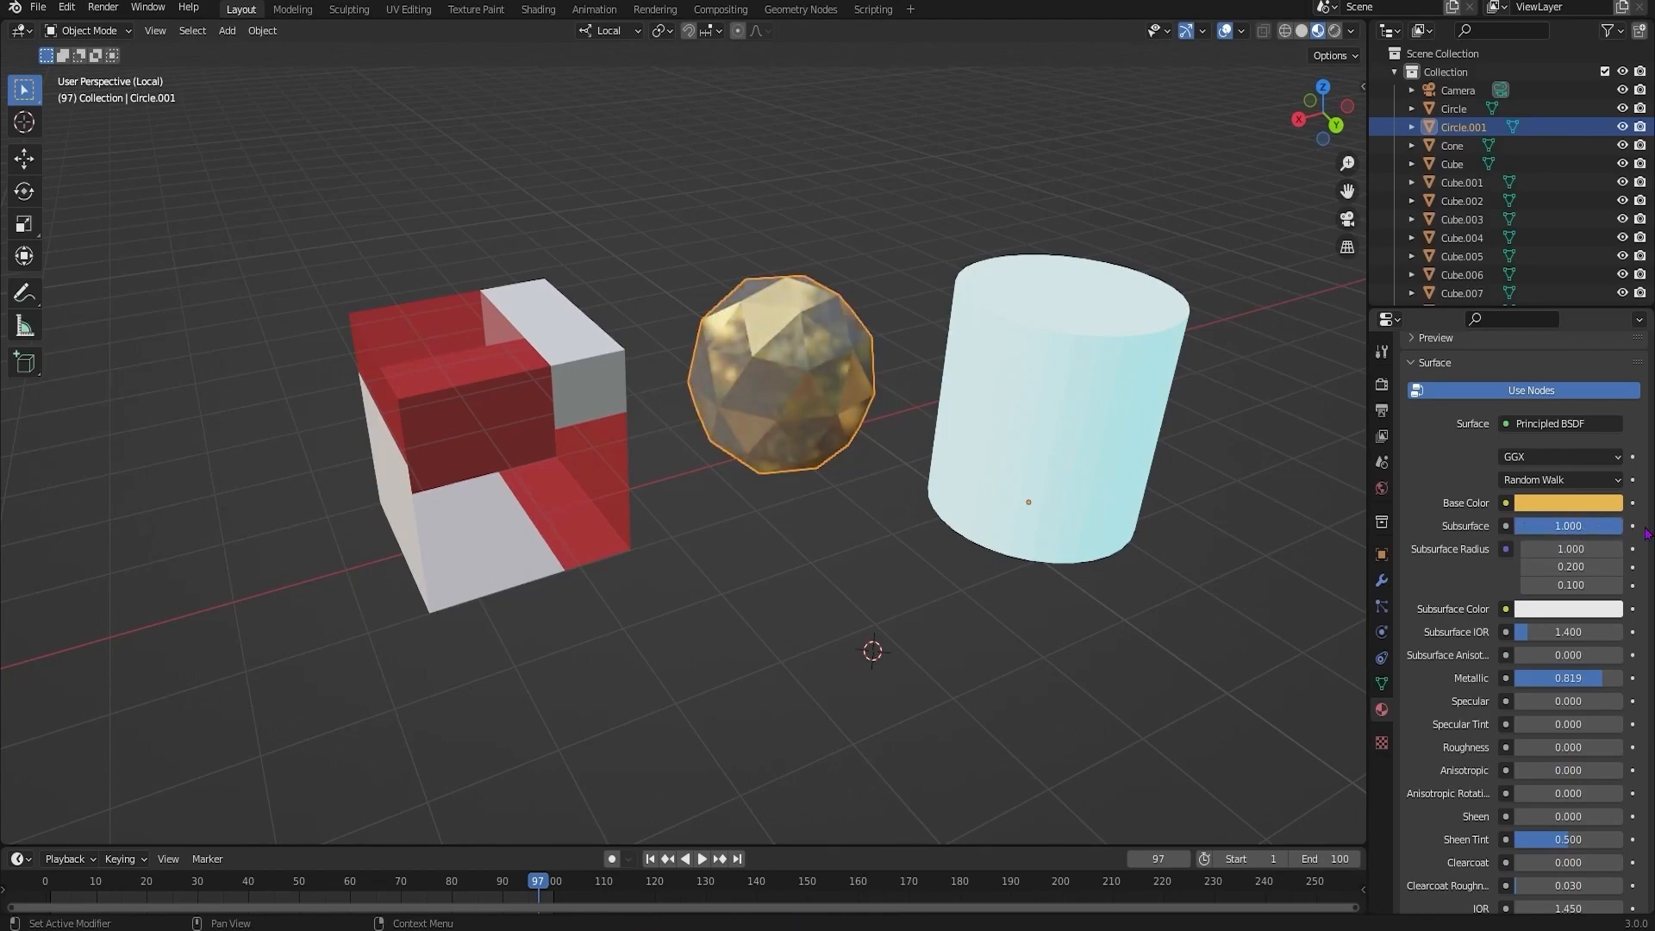
pyautogui.scroll(6, 1086, 237)
pyautogui.keyDown('shift'); pyautogui.moveTo(1086, 236); pyautogui.dragTo(1030, 296, button='middle'); pyautogui.keyUp('shift')
pyautogui.scroll(-1, 1031, 295)
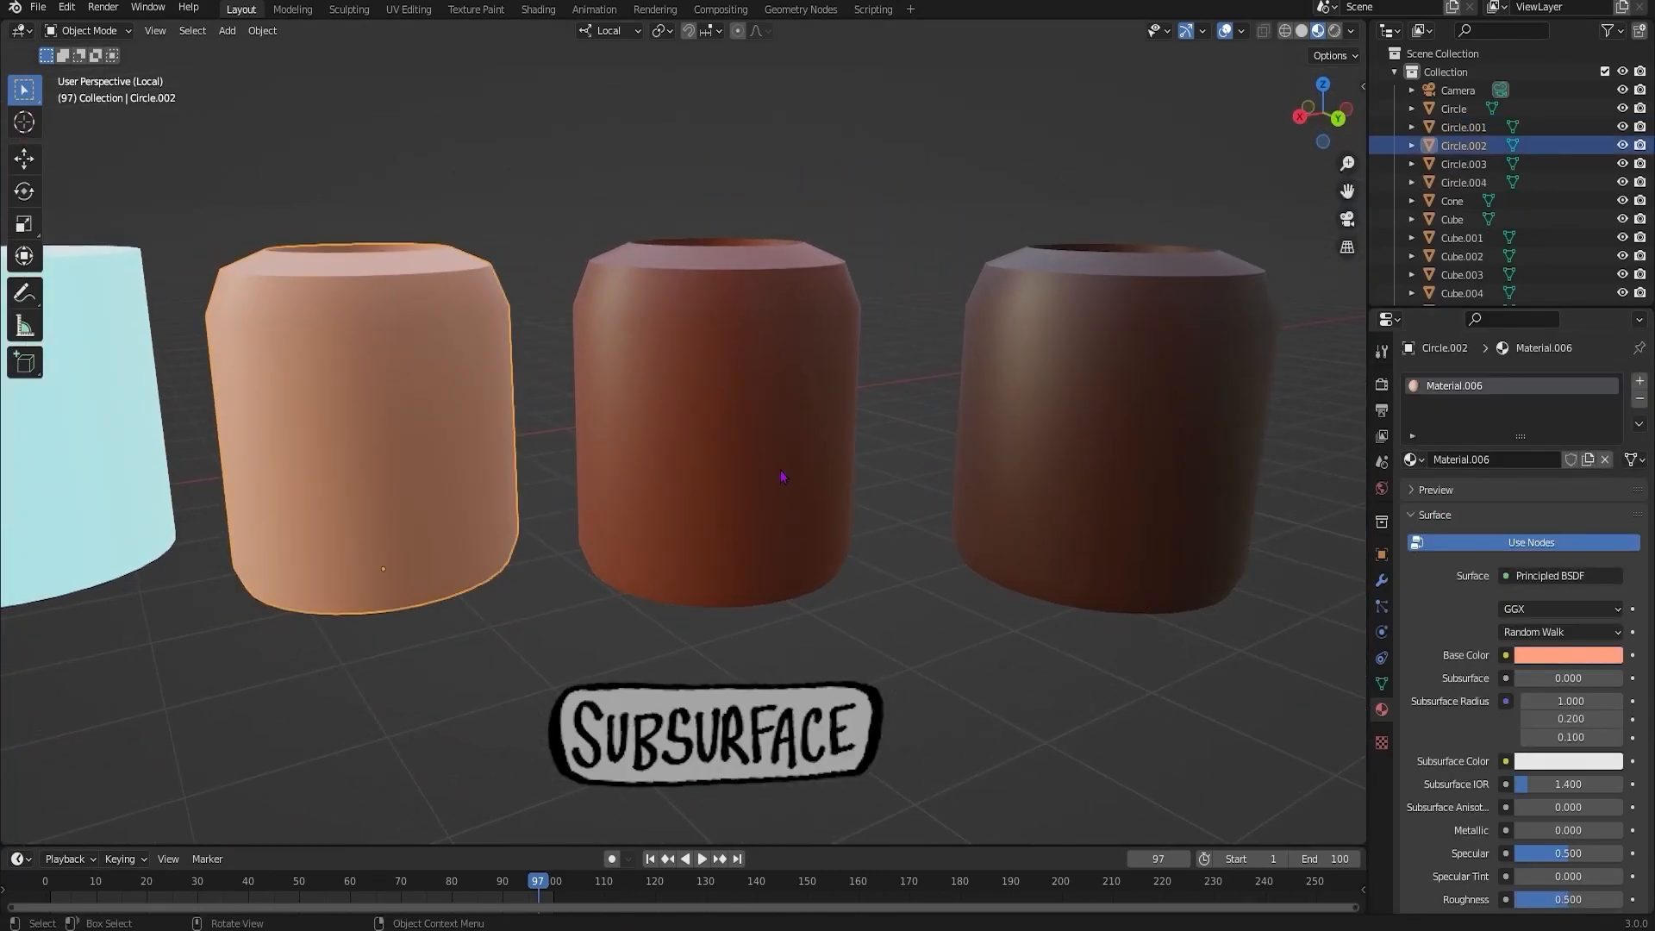
# - Move the middle jar slightly along the X axis
pyautogui.click(781, 477)
pyautogui.press('g')
pyautogui.press('x')
pyautogui.click(792, 476)
# - Give the pale peach jar's material a dark red subsurface color and a Subsurface value of about 0.331
pyautogui.click(467, 538)
pyautogui.scroll(-5, 1543, 603)
pyautogui.click(1554, 540)
pyautogui.moveTo(1534, 354); pyautogui.dragTo(1531, 380)
pyautogui.moveTo(1608, 333); pyautogui.dragTo(1609, 318)
pyautogui.moveTo(1572, 458); pyautogui.dragTo(1617, 459)
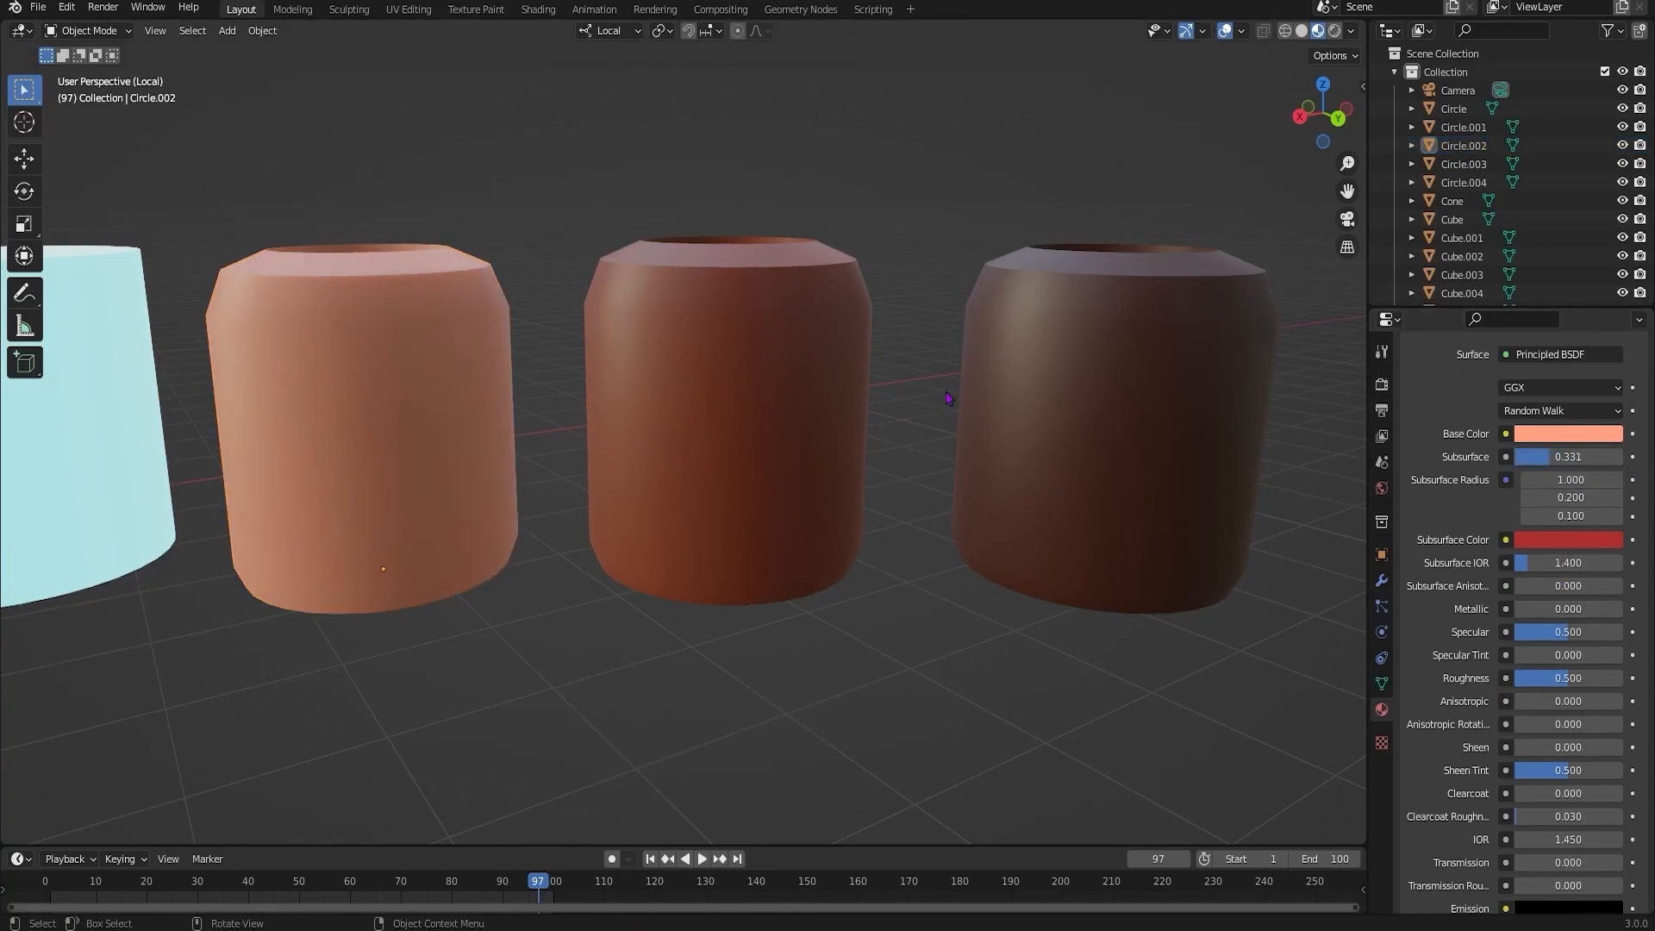
# - Set the middle jar's subsurface color to a light coral red
pyautogui.click(857, 411)
pyautogui.click(1561, 540)
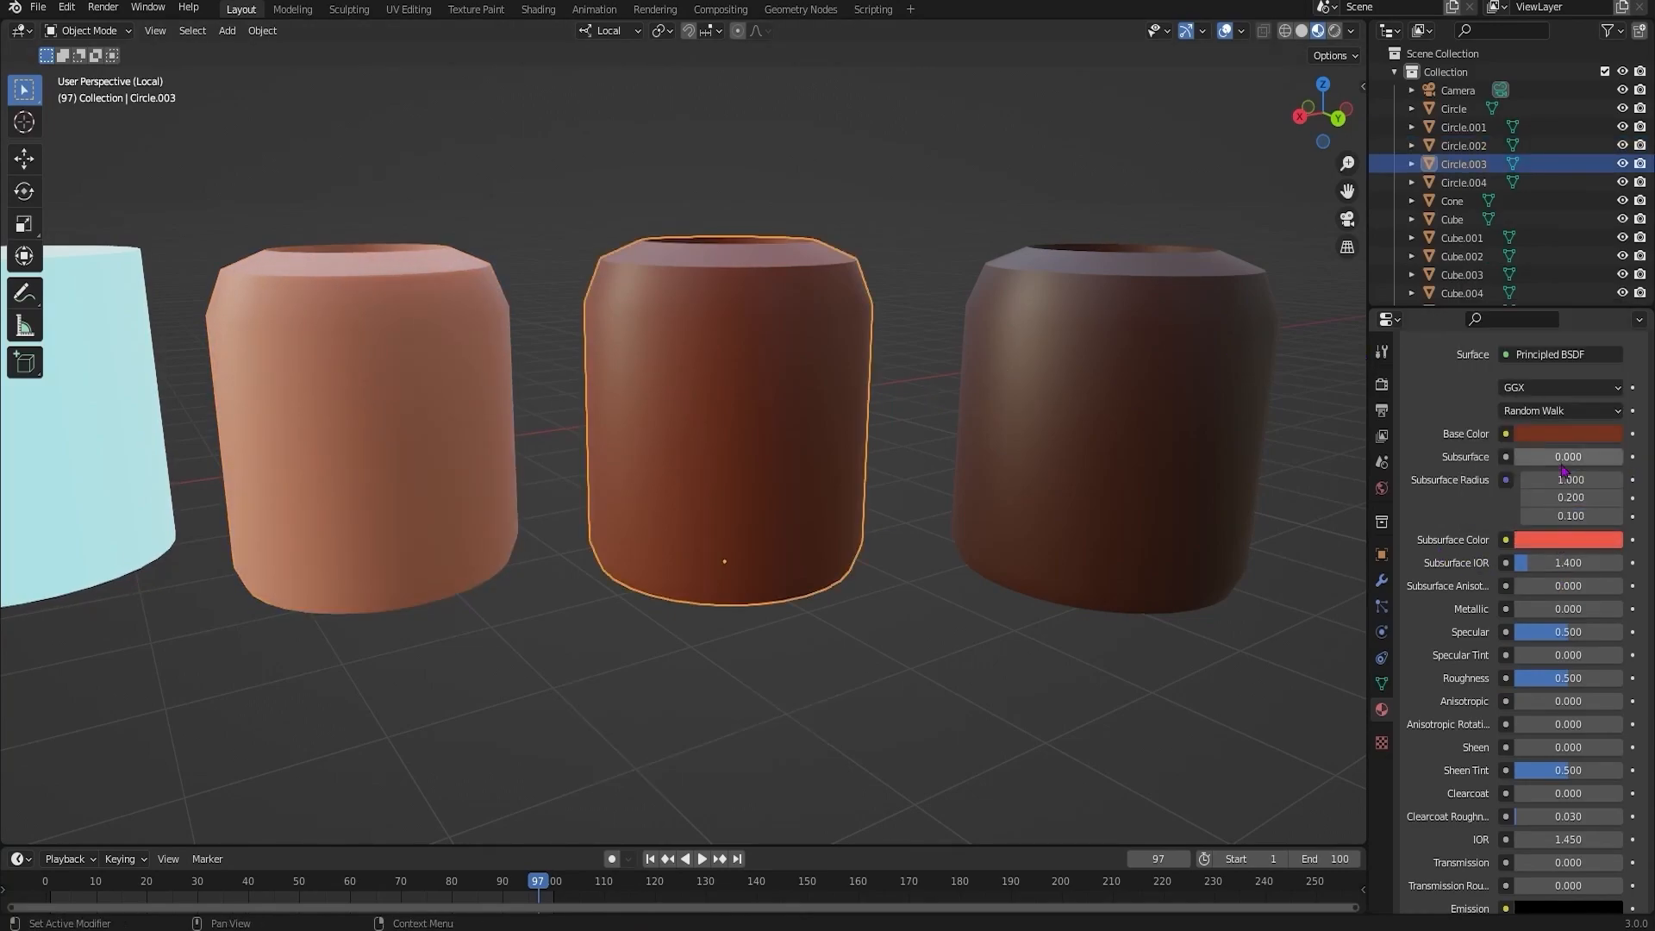
pyautogui.click(1121, 431)
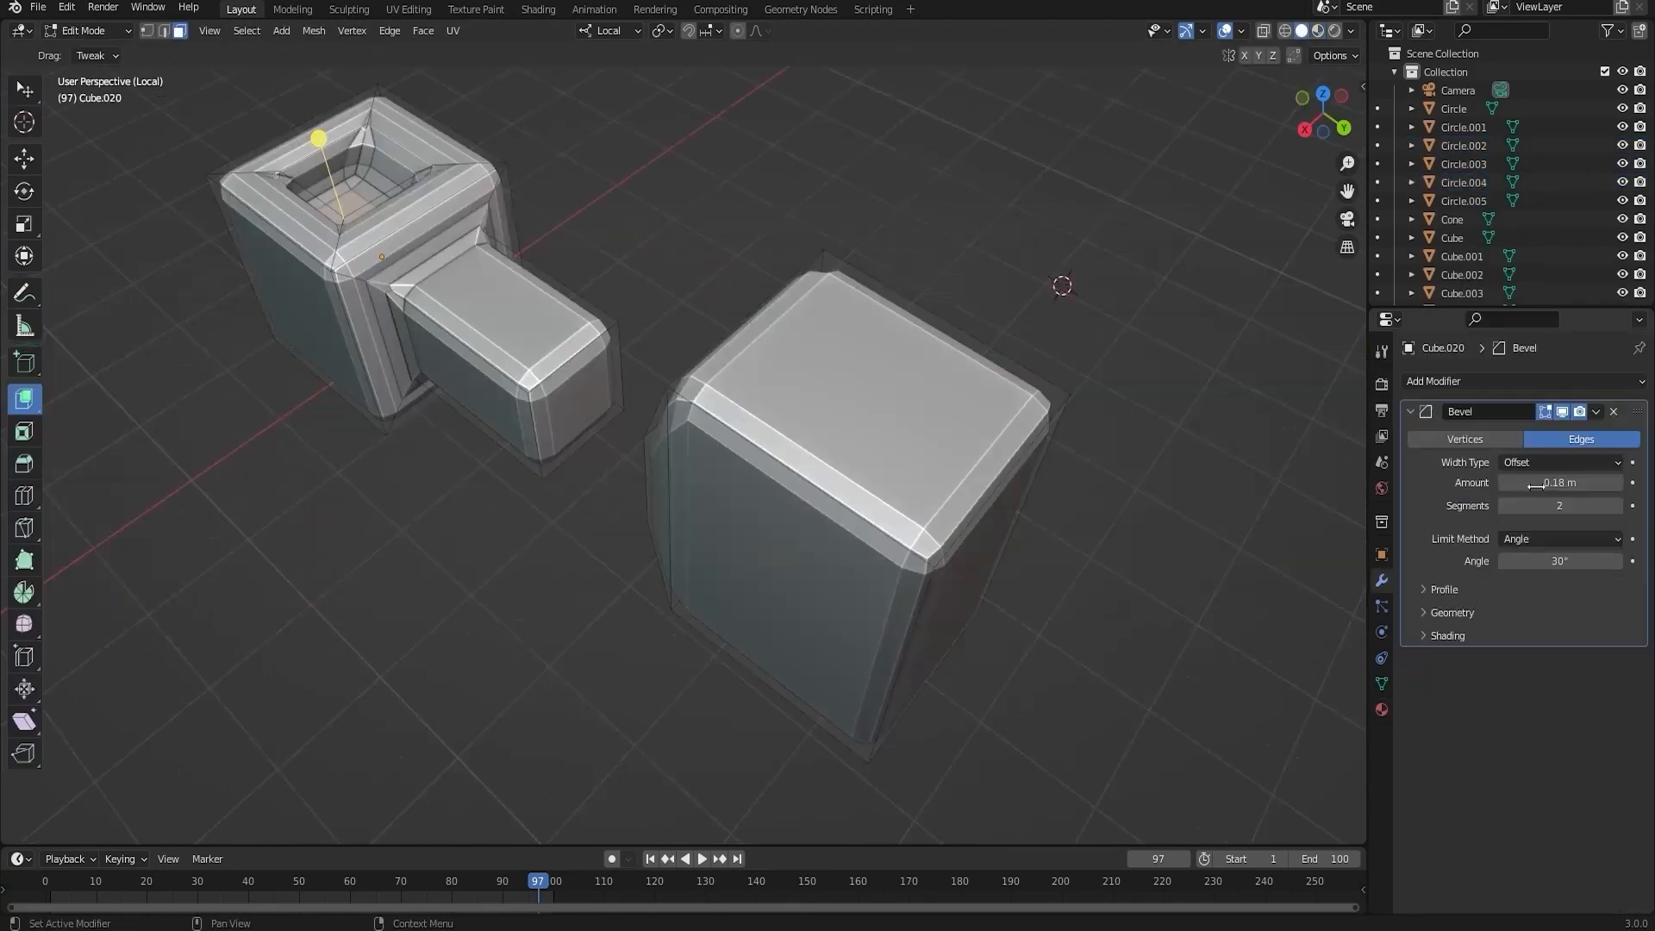
# - Set the Bevel modifier's Amount to 0.71 m and its limit Angle to 36°
pyautogui.moveTo(1535, 486); pyautogui.dragTo(1556, 537)
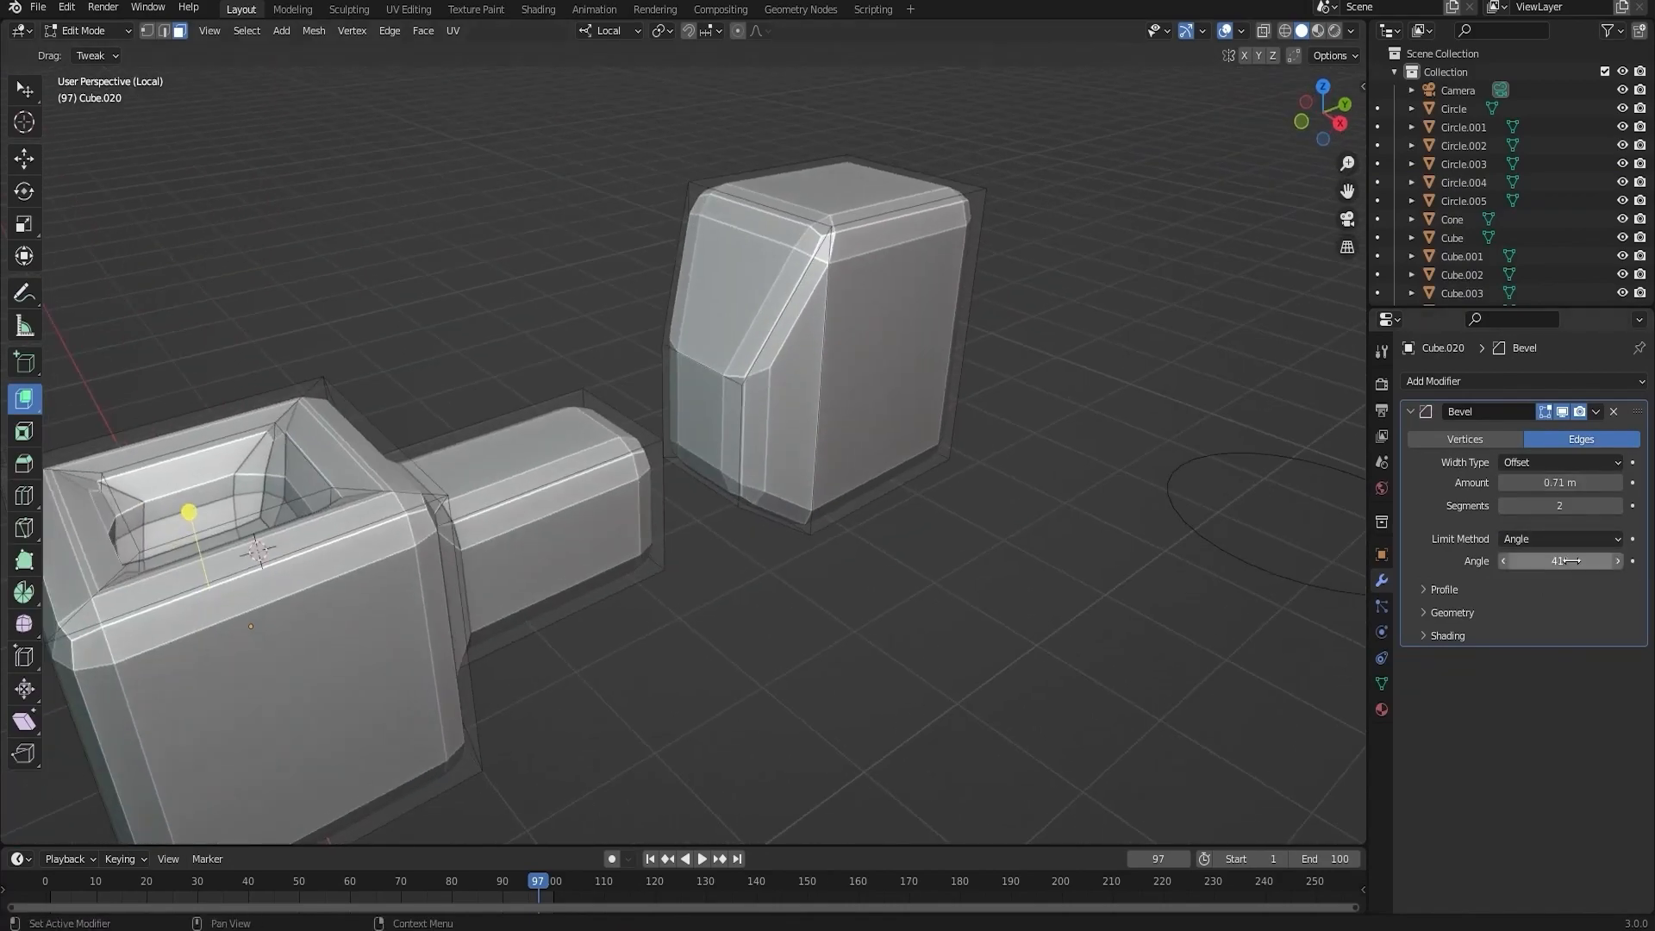
pyautogui.moveTo(1463, 554); pyautogui.dragTo(1455, 560)
# - Refine the bevel to 6 segments, an Amount of 0.45 m and a profile Shape of 0.52
pyautogui.click(1446, 590)
pyautogui.moveTo(1541, 640); pyautogui.dragTo(1485, 643)
pyautogui.moveTo(853, 517)
pyautogui.mouseDown(button='middle')
pyautogui.moveTo(853, 388)
pyautogui.moveTo(855, 515)
pyautogui.moveTo(836, 504)
pyautogui.mouseUp(button='middle')
pyautogui.moveTo(1555, 508); pyautogui.dragTo(1539, 513)
pyautogui.moveTo(1532, 487); pyautogui.dragTo(1517, 484)
pyautogui.moveTo(1560, 641)
pyautogui.mouseDown()
pyautogui.moveTo(1613, 653)
pyautogui.moveTo(1587, 653)
pyautogui.mouseUp()
pyautogui.moveTo(1242, 595); pyautogui.dragTo(1108, 599, button='middle')
pyautogui.scroll(-2, 1108, 599)
pyautogui.moveTo(1567, 643)
pyautogui.mouseDown()
pyautogui.moveTo(1504, 643)
pyautogui.moveTo(1571, 645)
pyautogui.mouseUp()
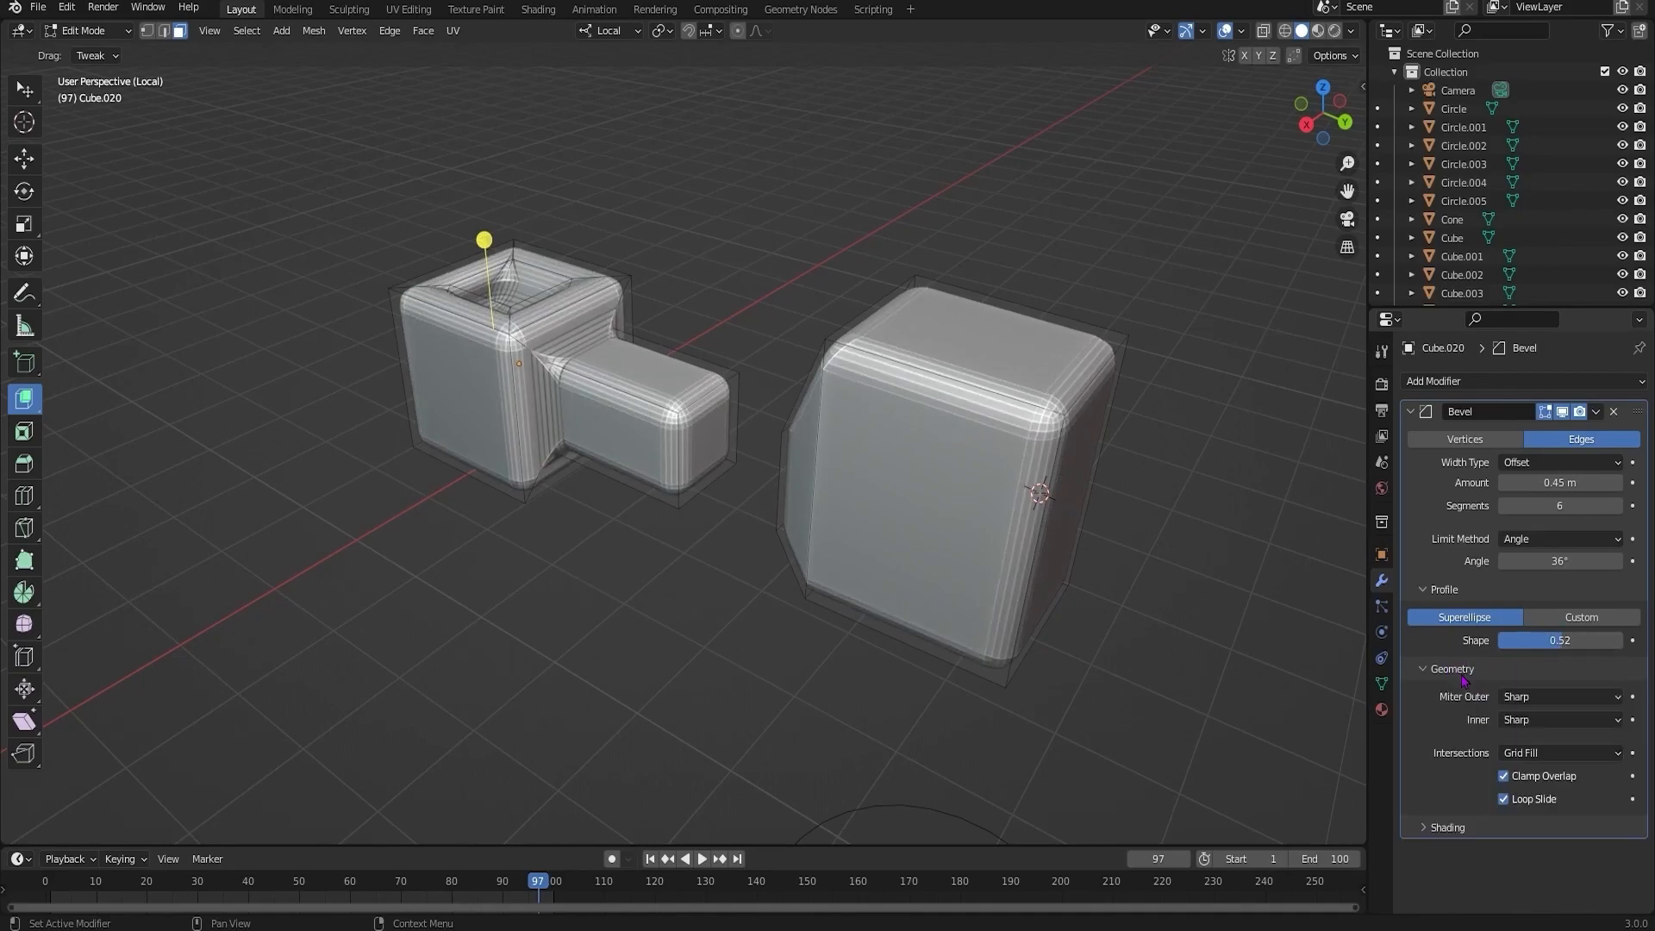
# - Expand the bevel's Geometry options and leave Edit Mode
pyautogui.click(1453, 669)
pyautogui.press('Tab')
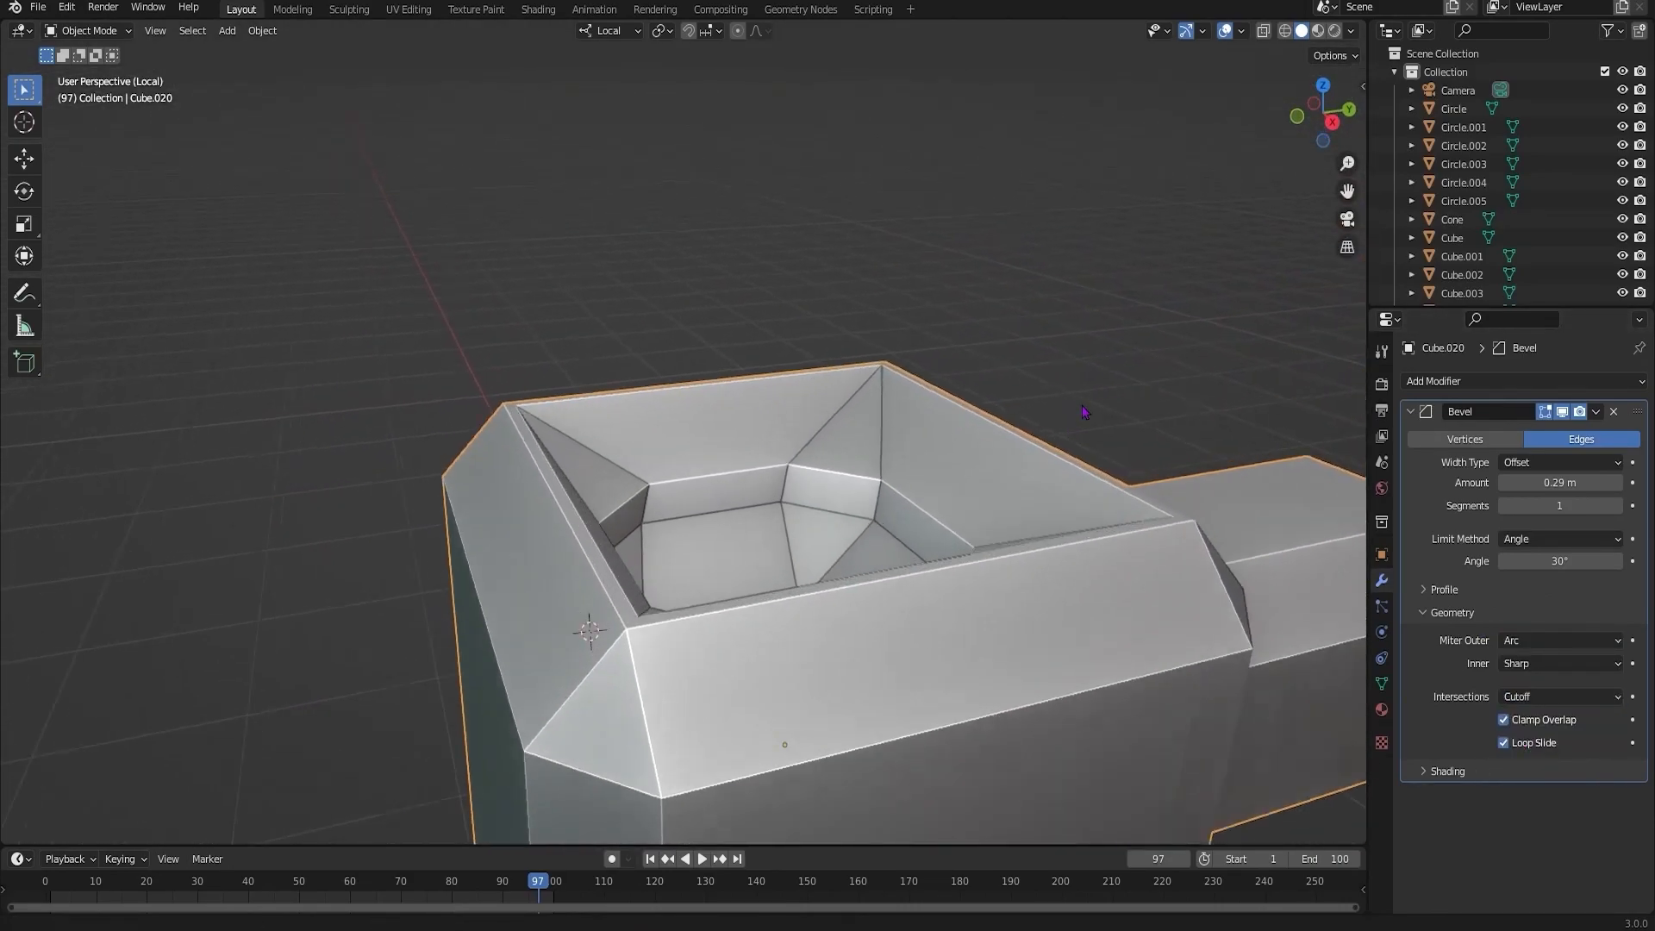
# - Try the bevel's Grid Fill and Cutoff intersection types in turn, finishing with Cutoff
pyautogui.click(1560, 696)
pyautogui.click(1542, 720)
pyautogui.click(1560, 696)
pyautogui.click(1542, 702)
pyautogui.click(1540, 699)
pyautogui.click(1530, 739)
pyautogui.click(1530, 699)
pyautogui.click(1517, 754)
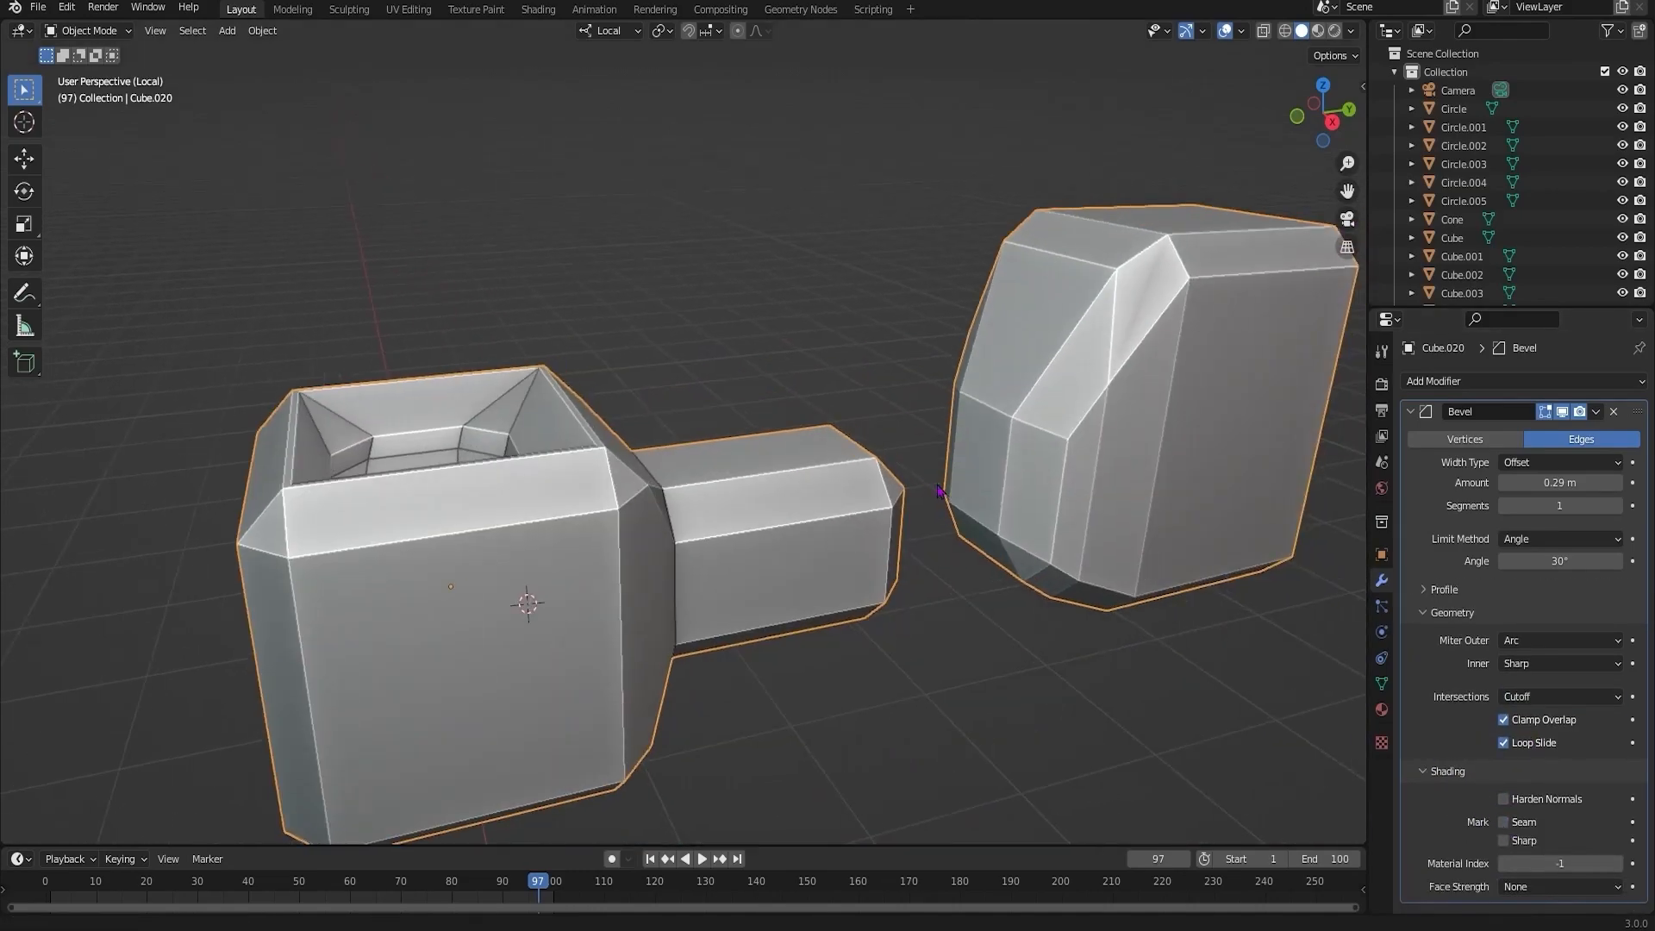